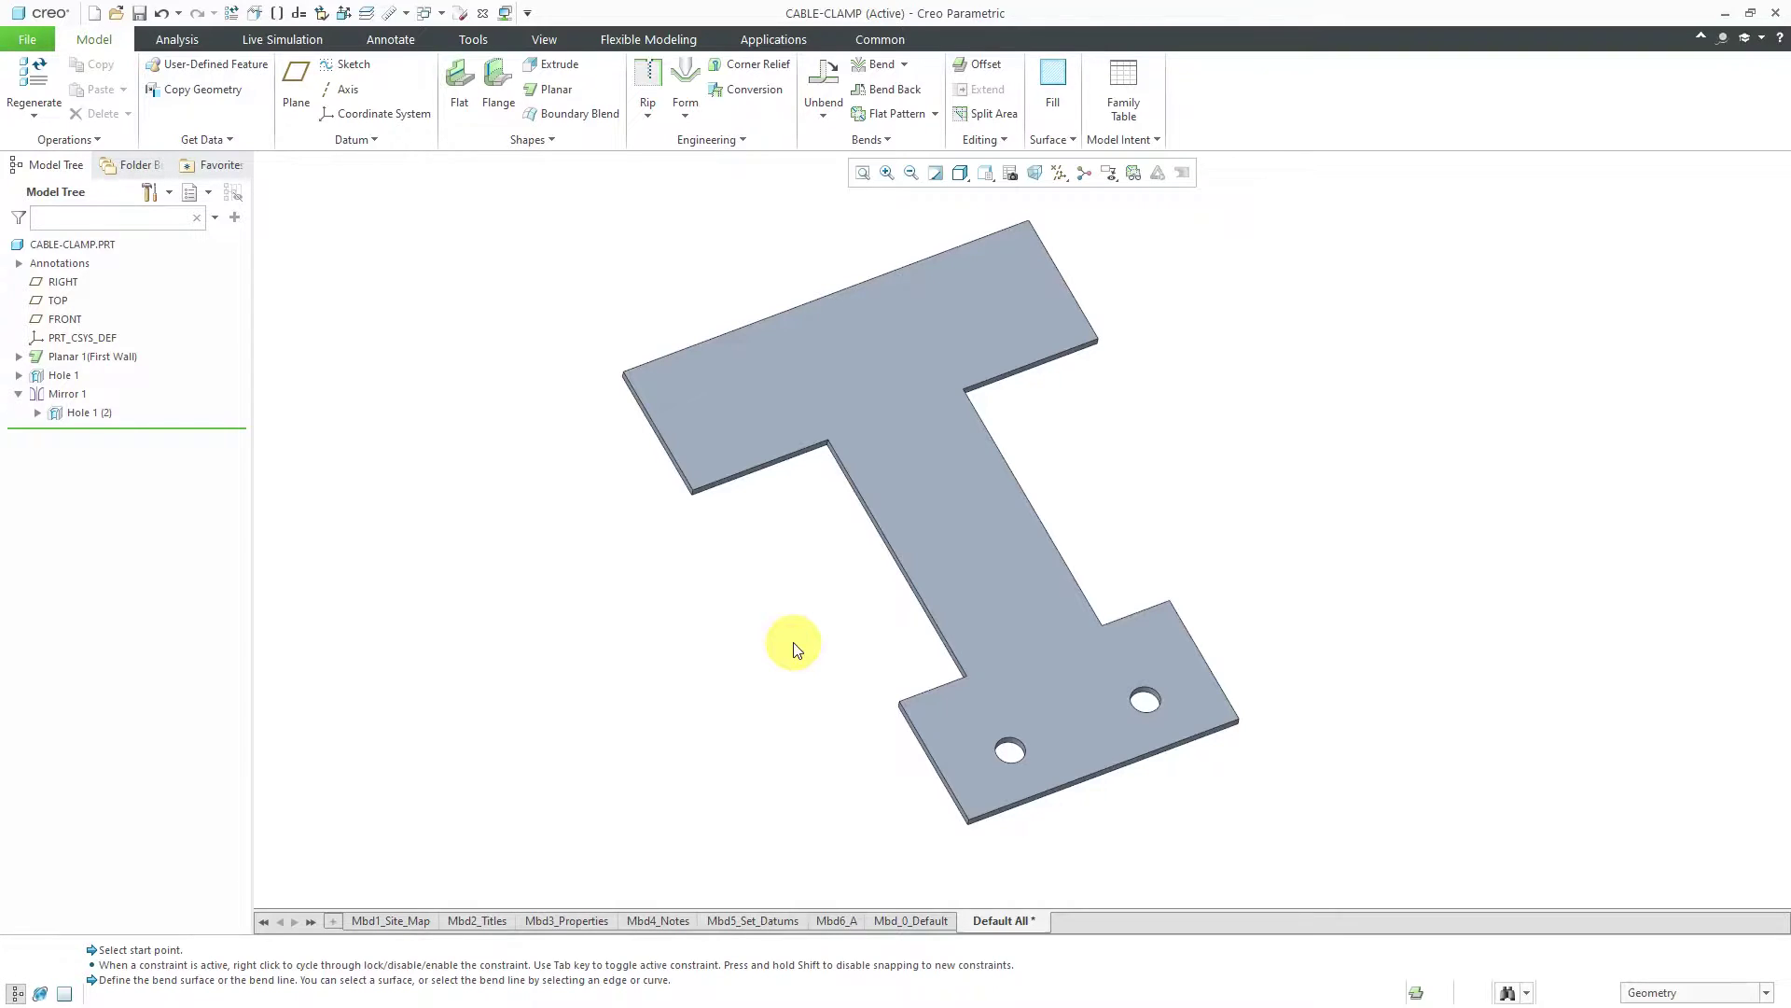
Start a Bend on the top surface of the flat wall and open the sketch for its bend line.
left_click(881, 68)
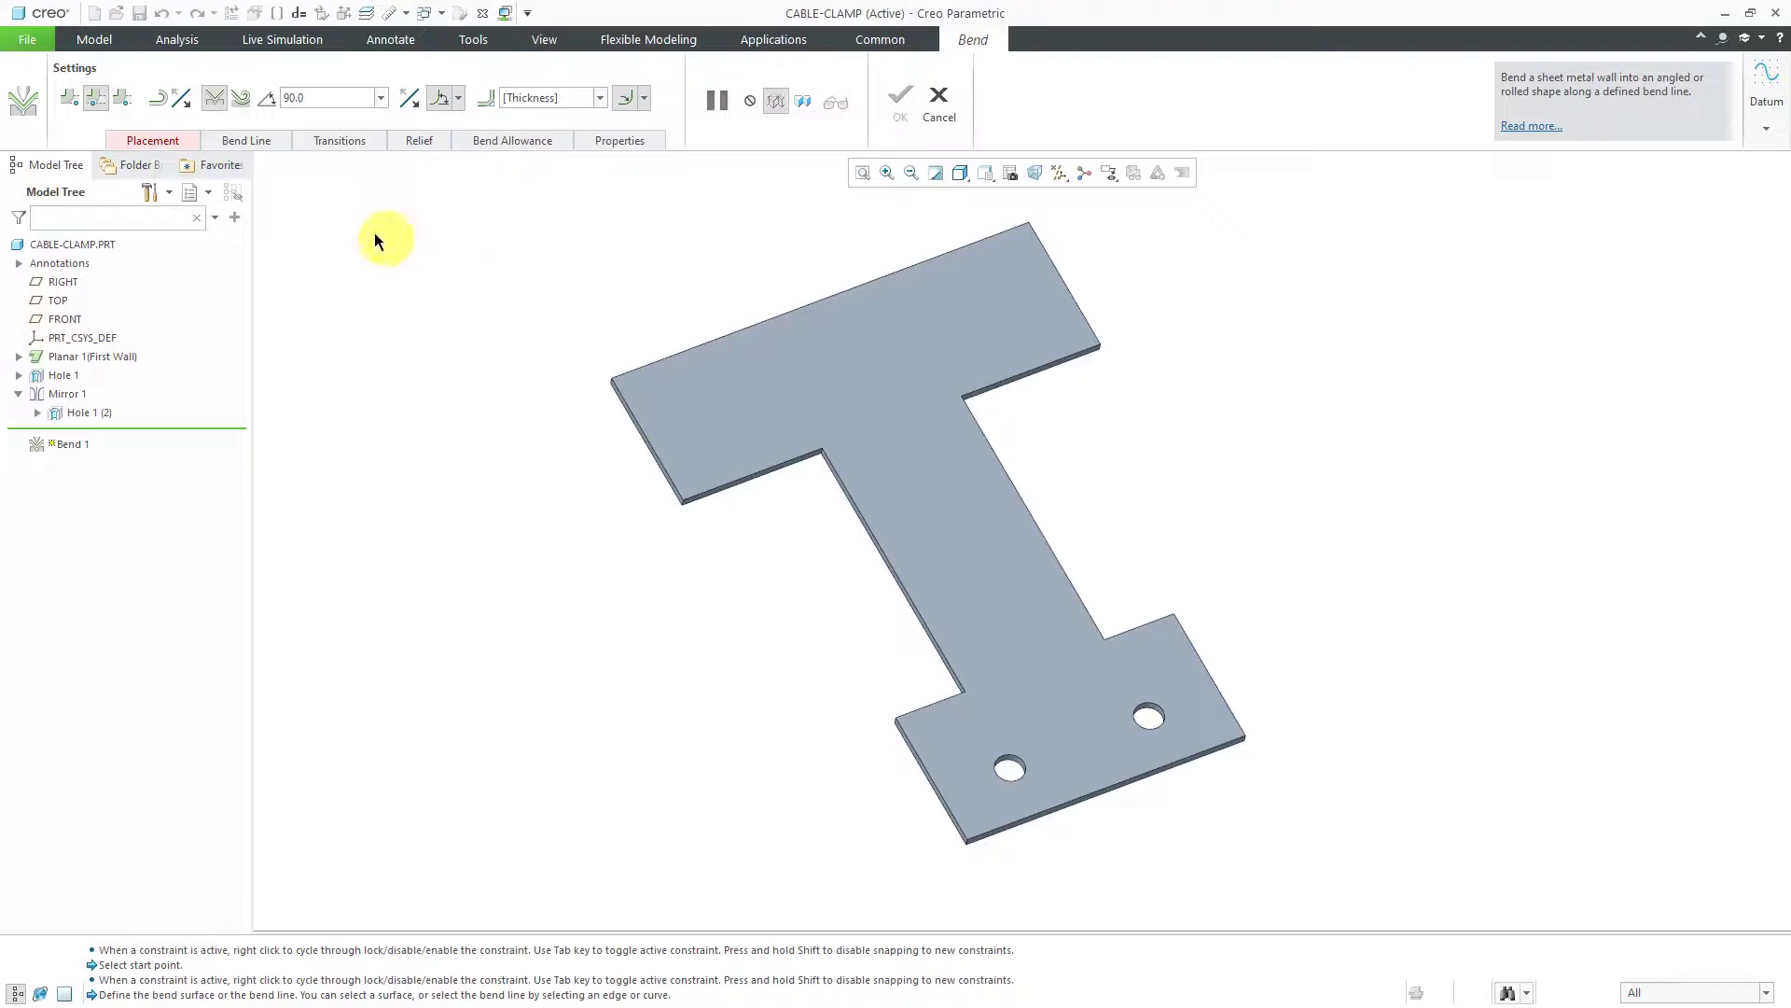
left_click(155, 140)
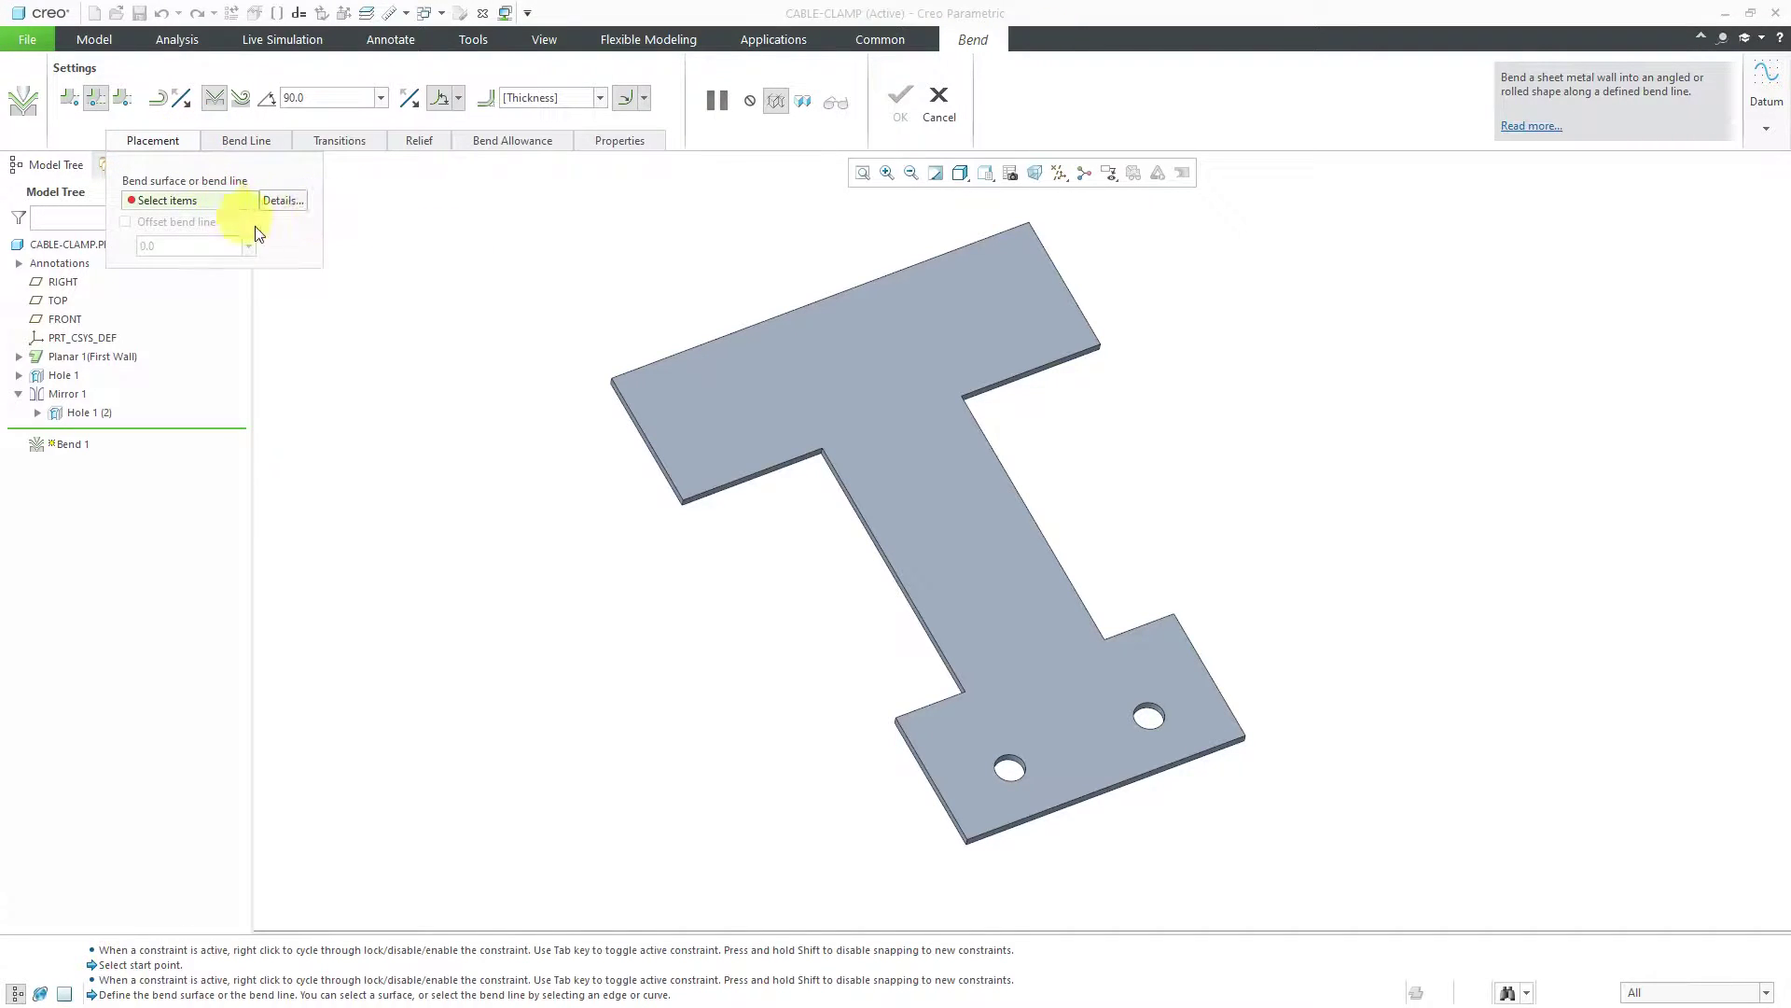
left_click(853, 384)
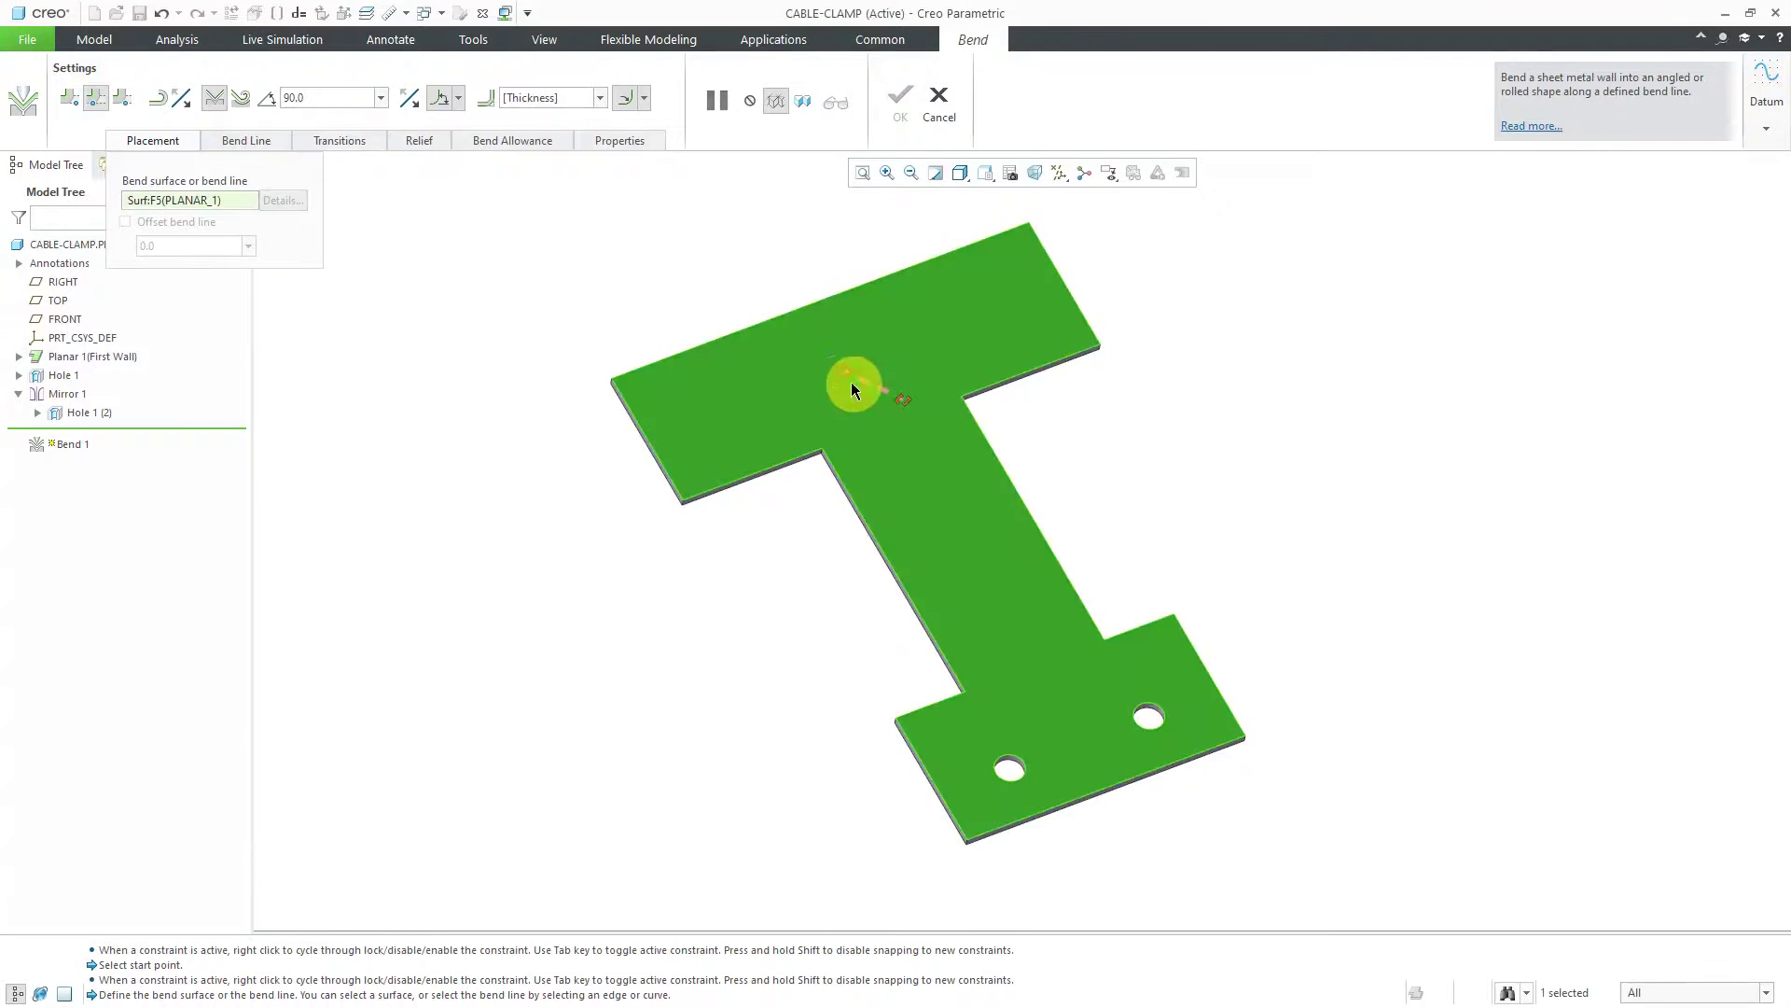
left_click(243, 140)
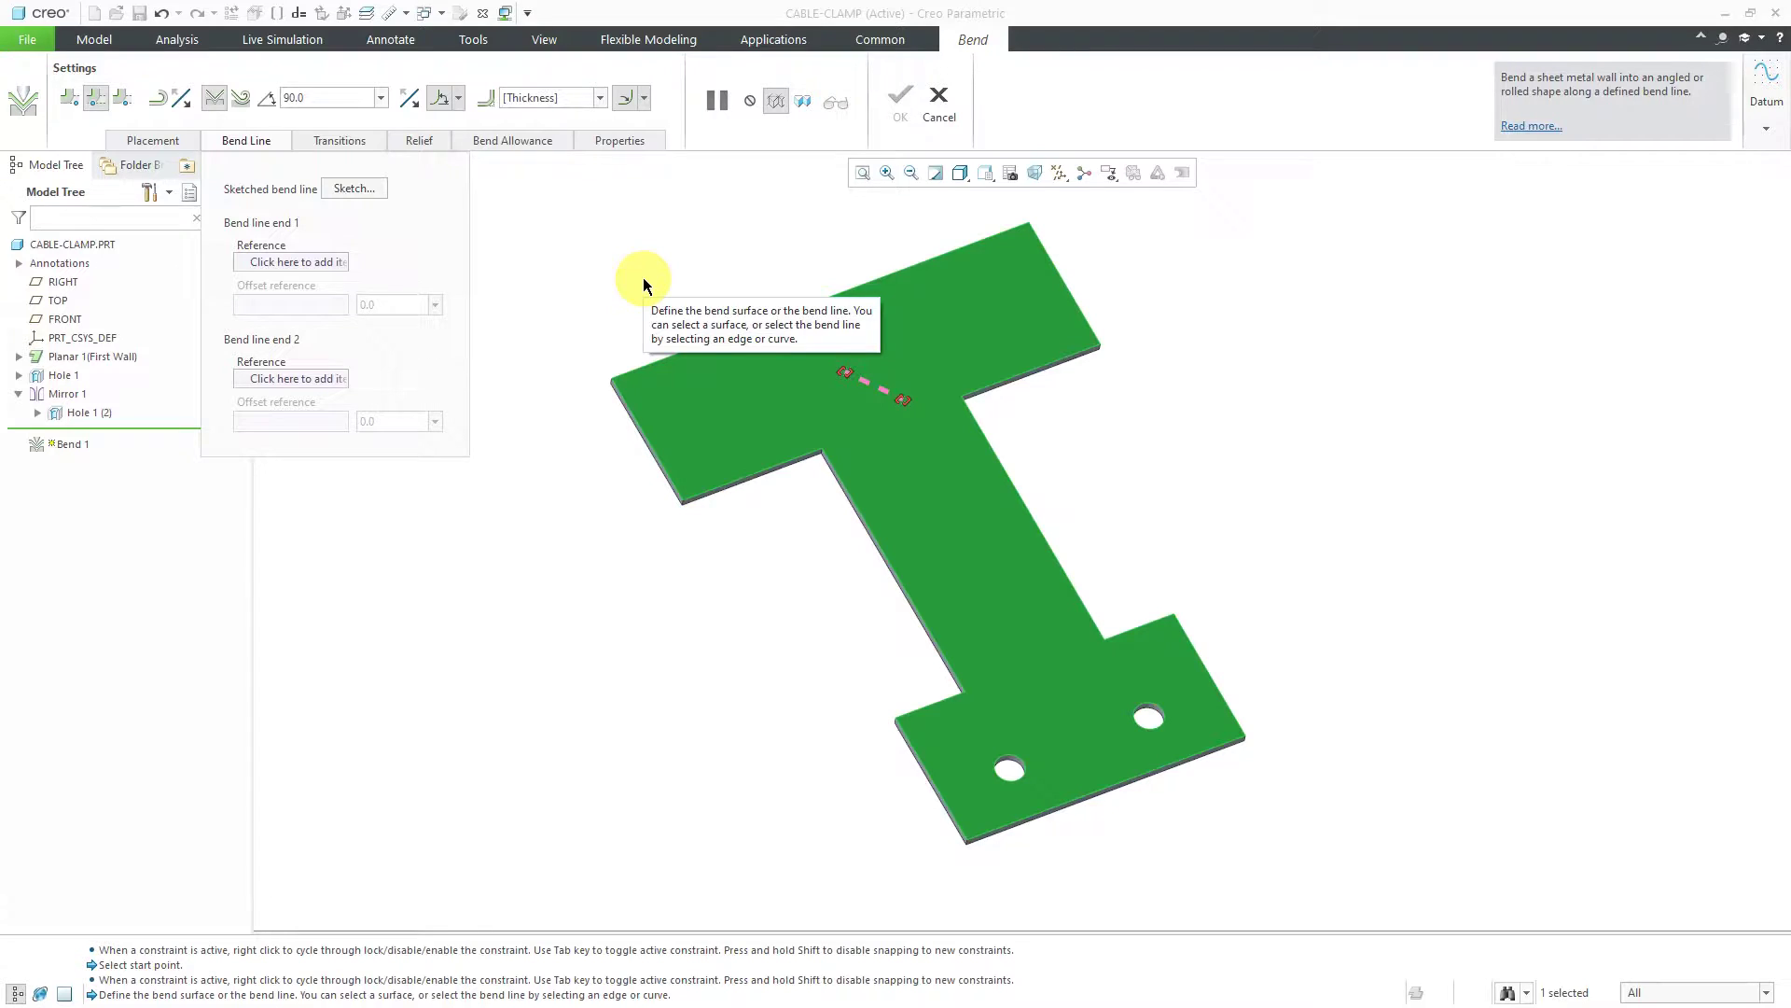
left_click(356, 187)
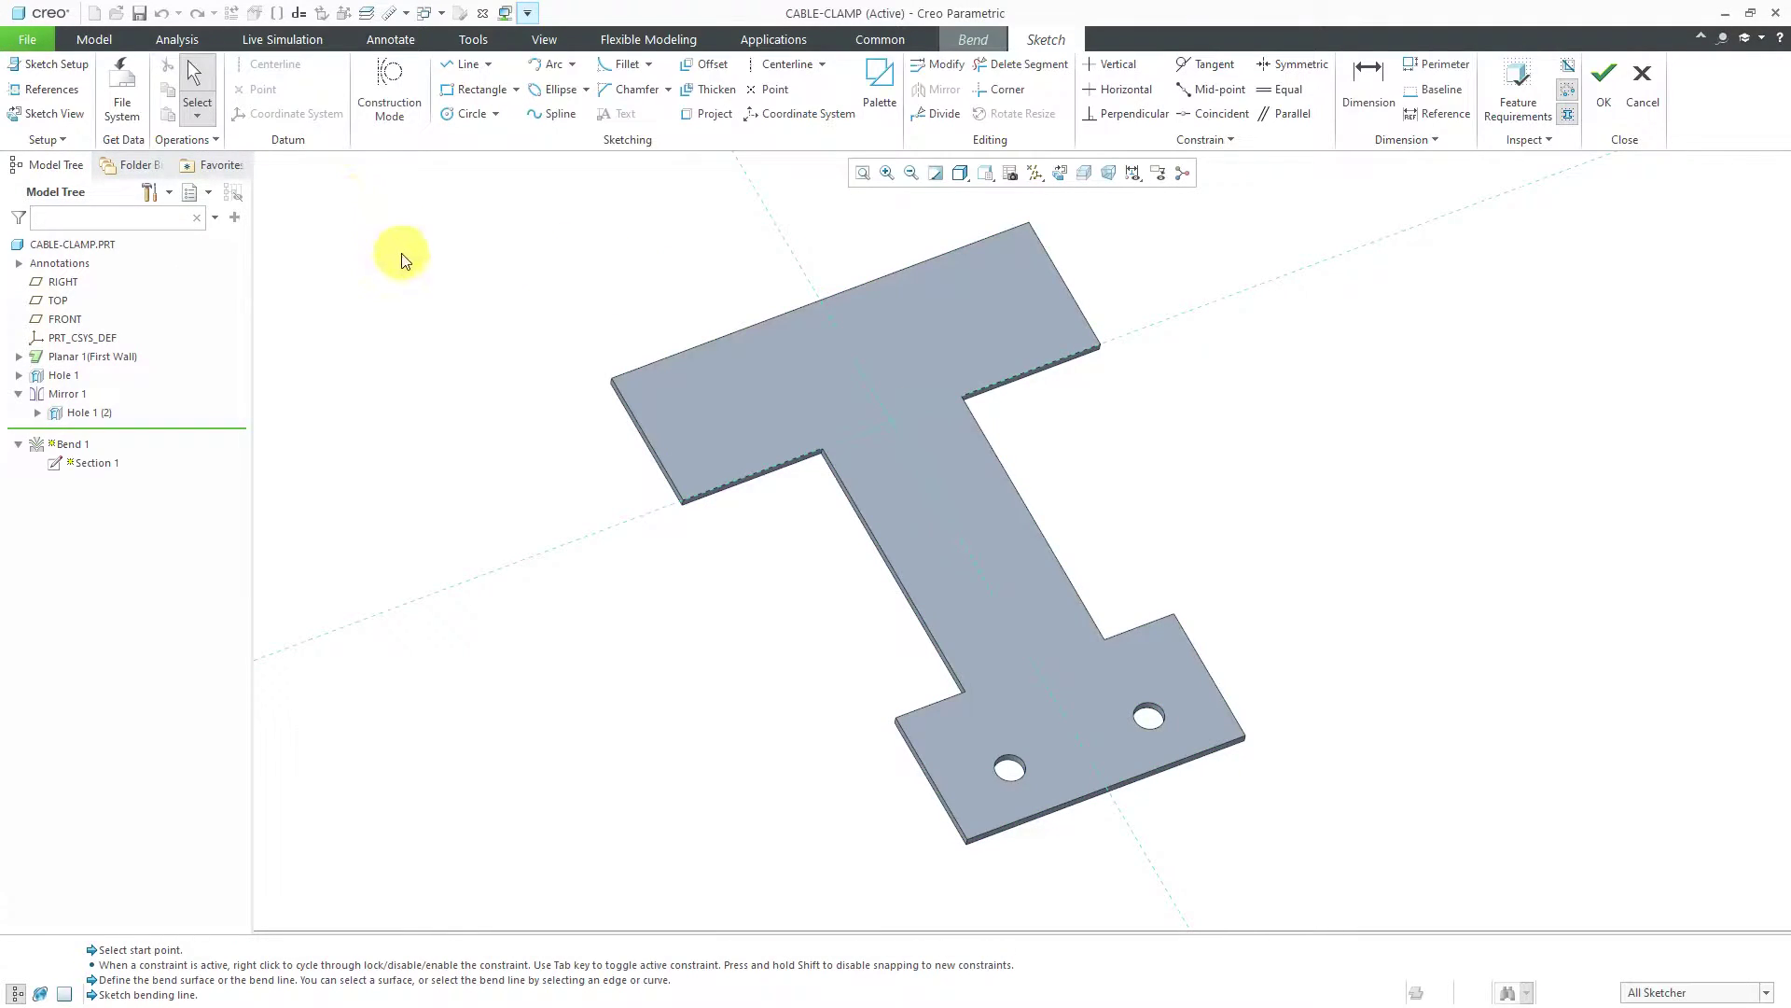
Add the long outer edge of the wide end as a sketch reference and solve the sketch.
right_click(733, 248)
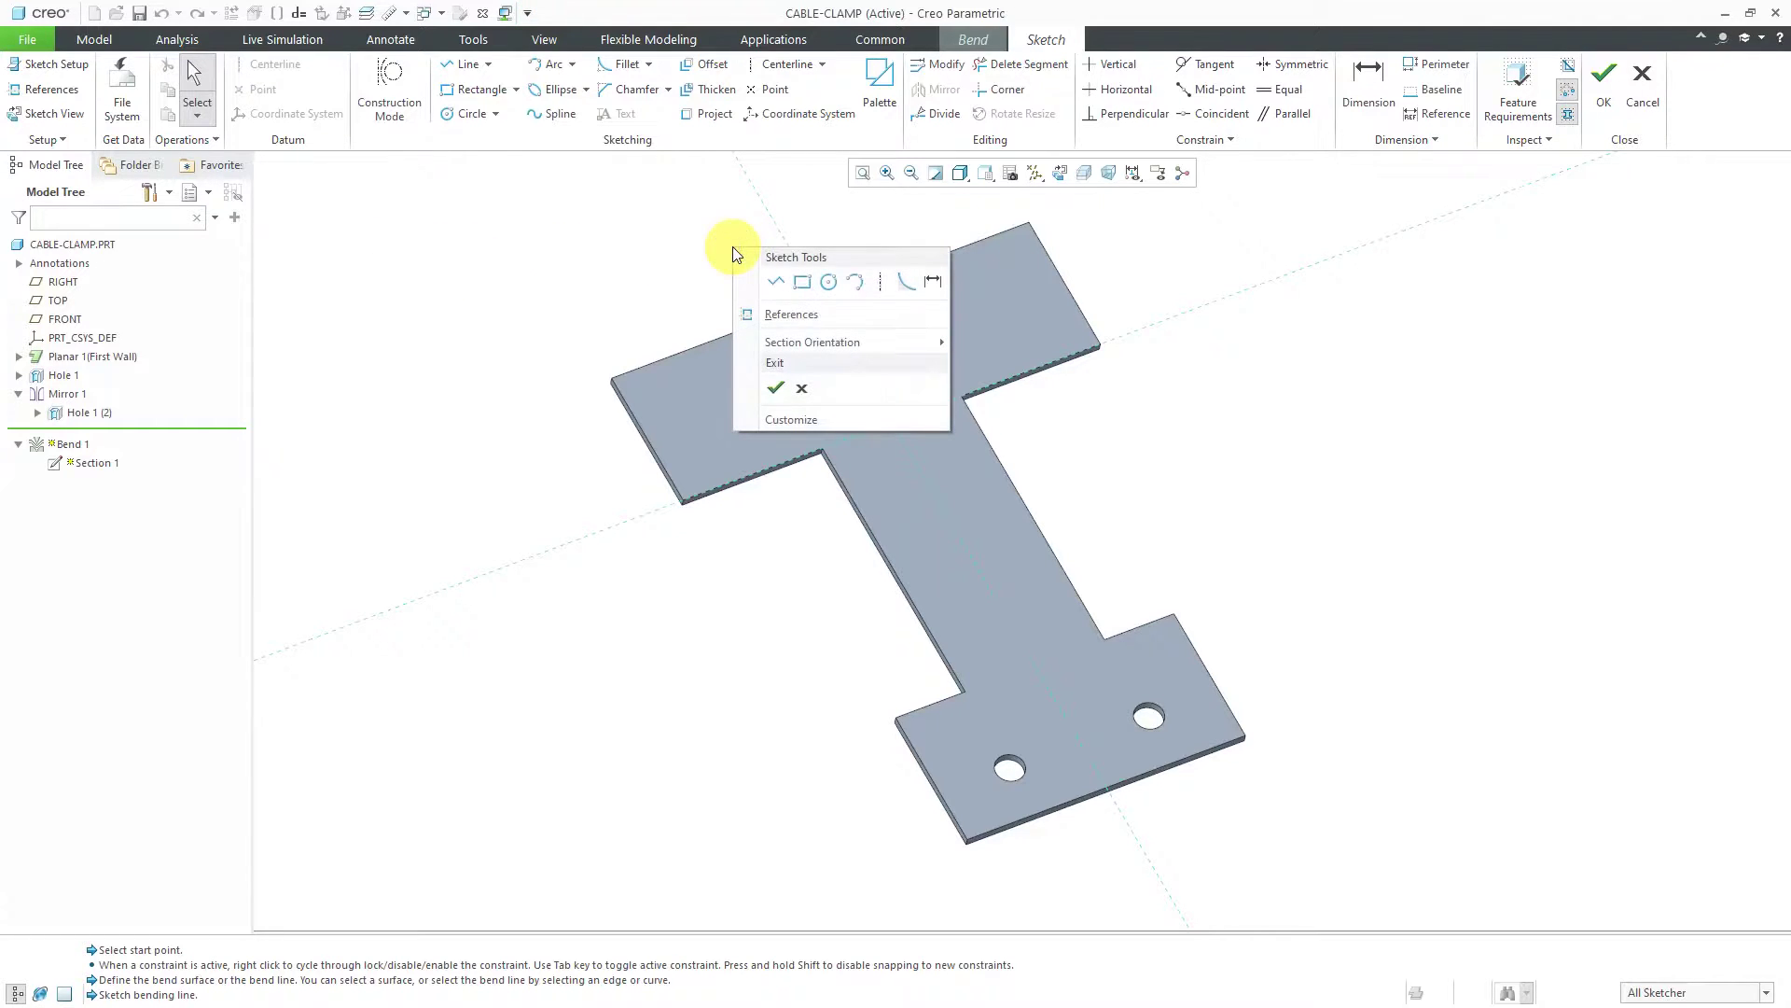
left_click(782, 318)
scroll(782, 318, "up", 4)
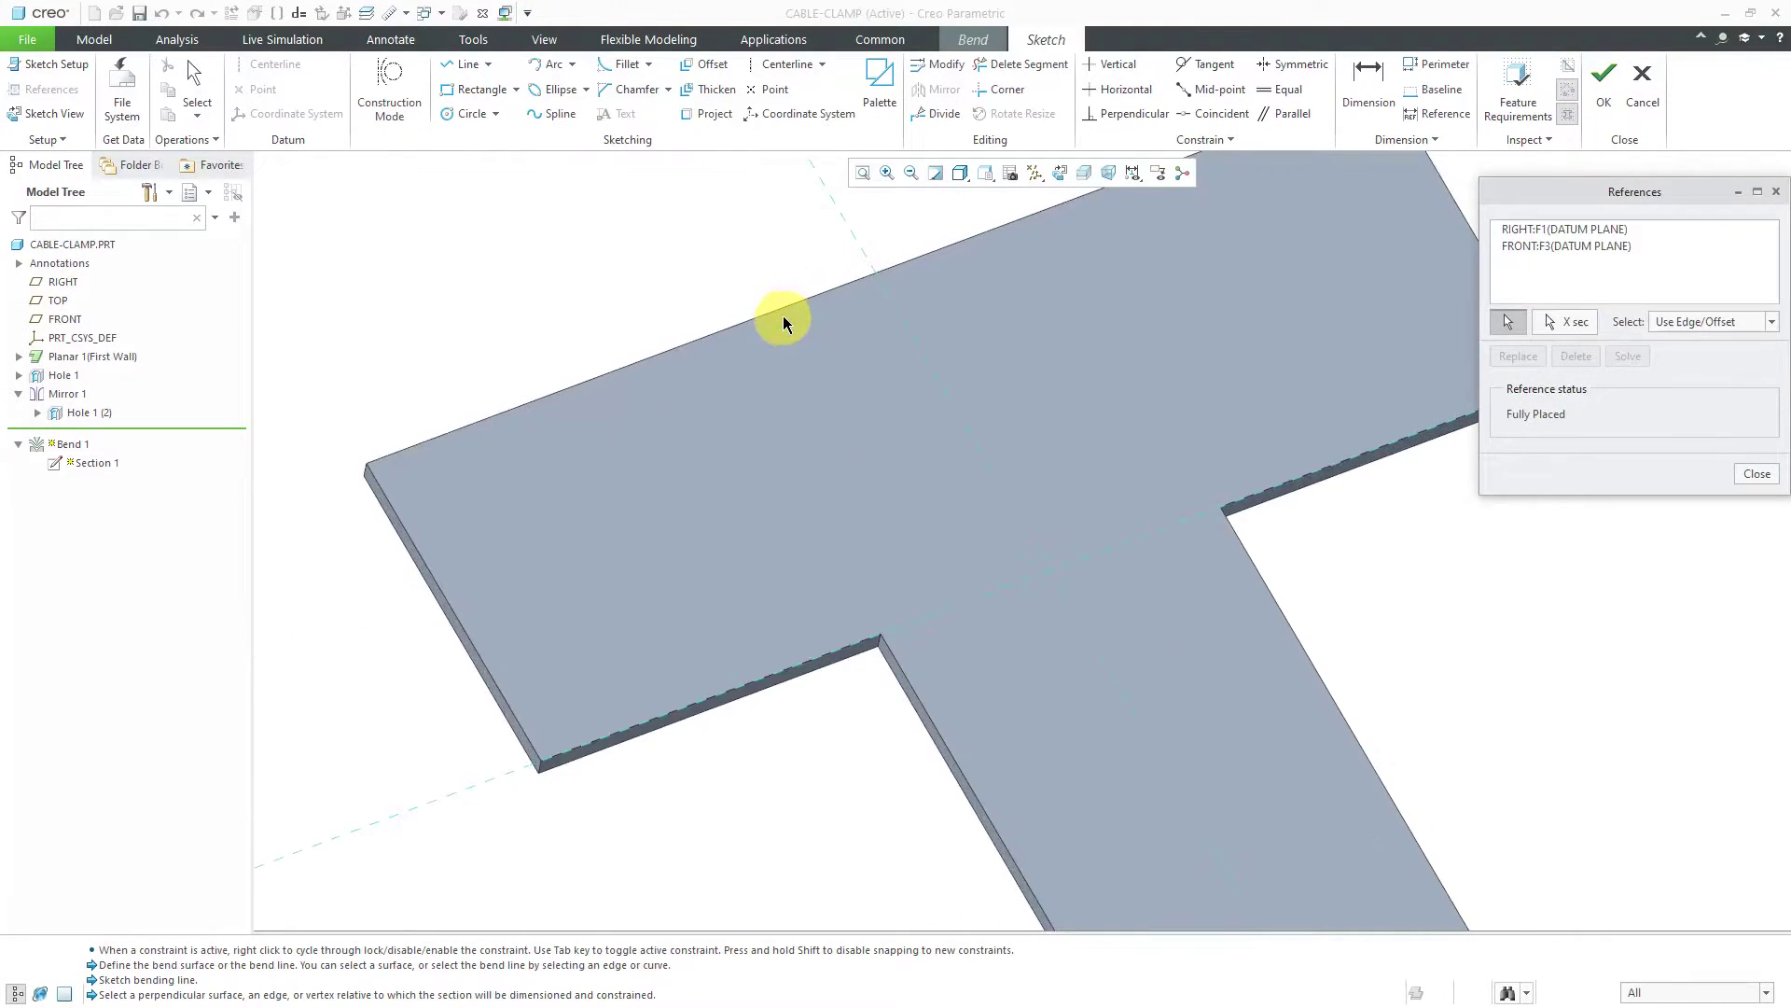
left_click(782, 317)
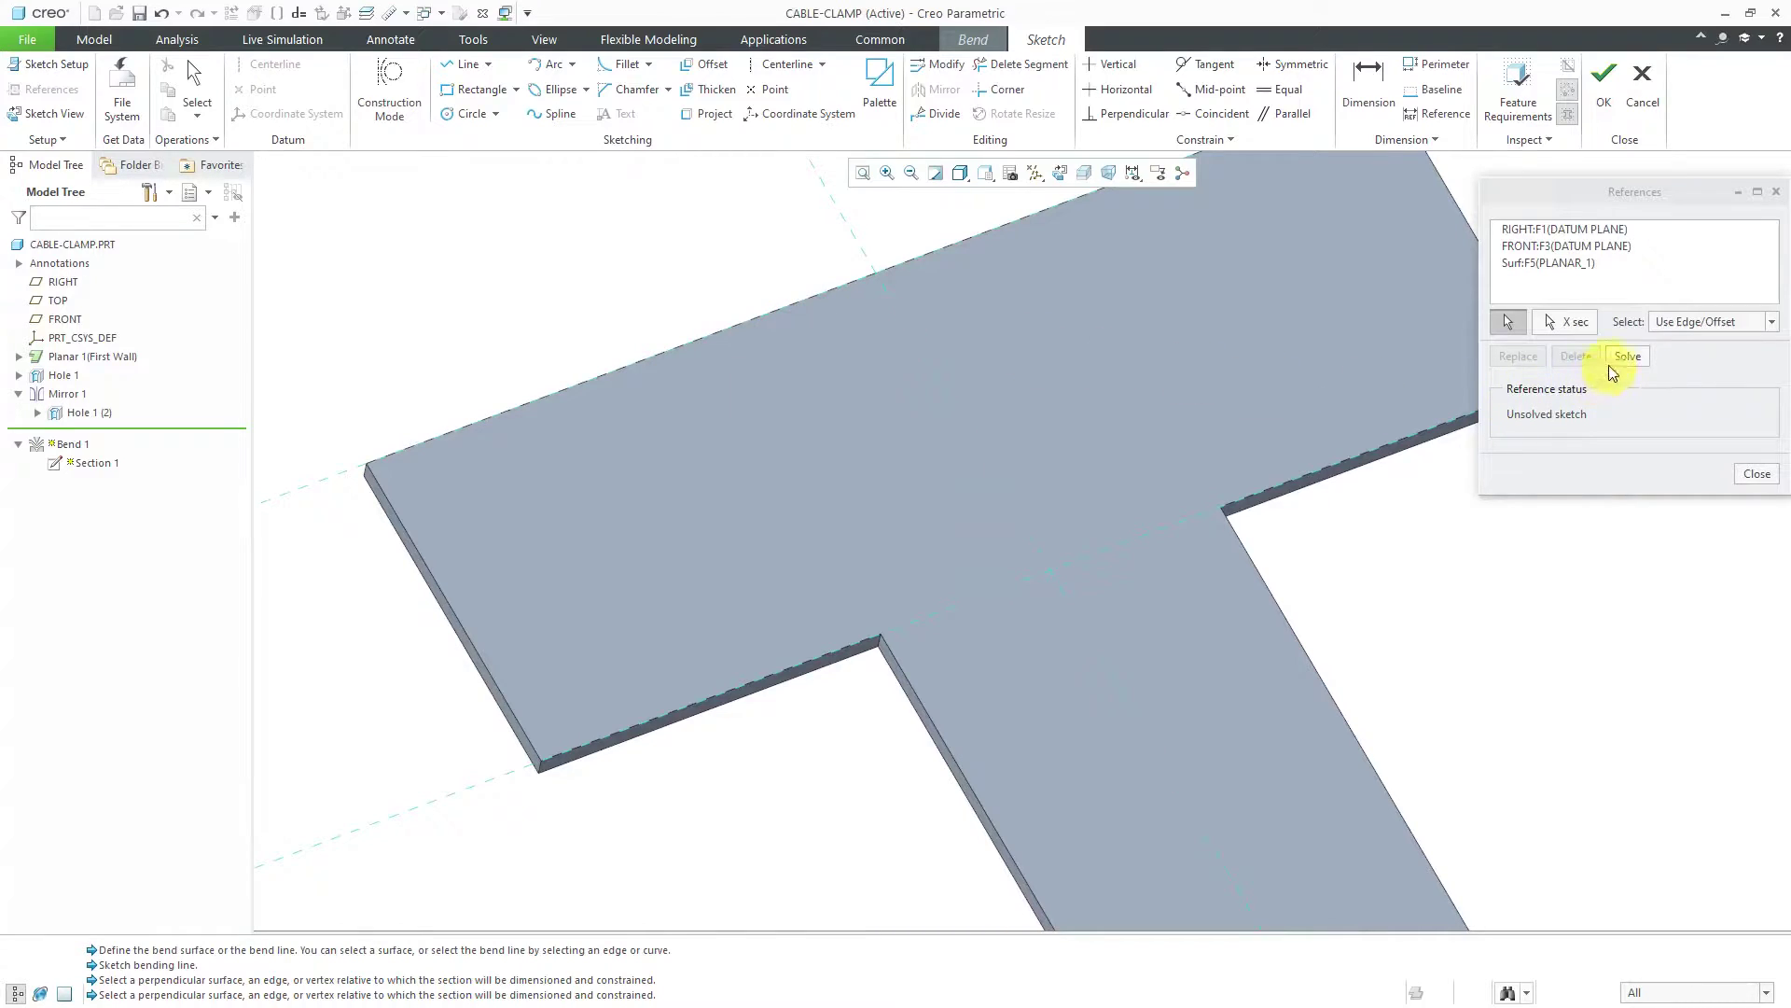
left_click(1624, 359)
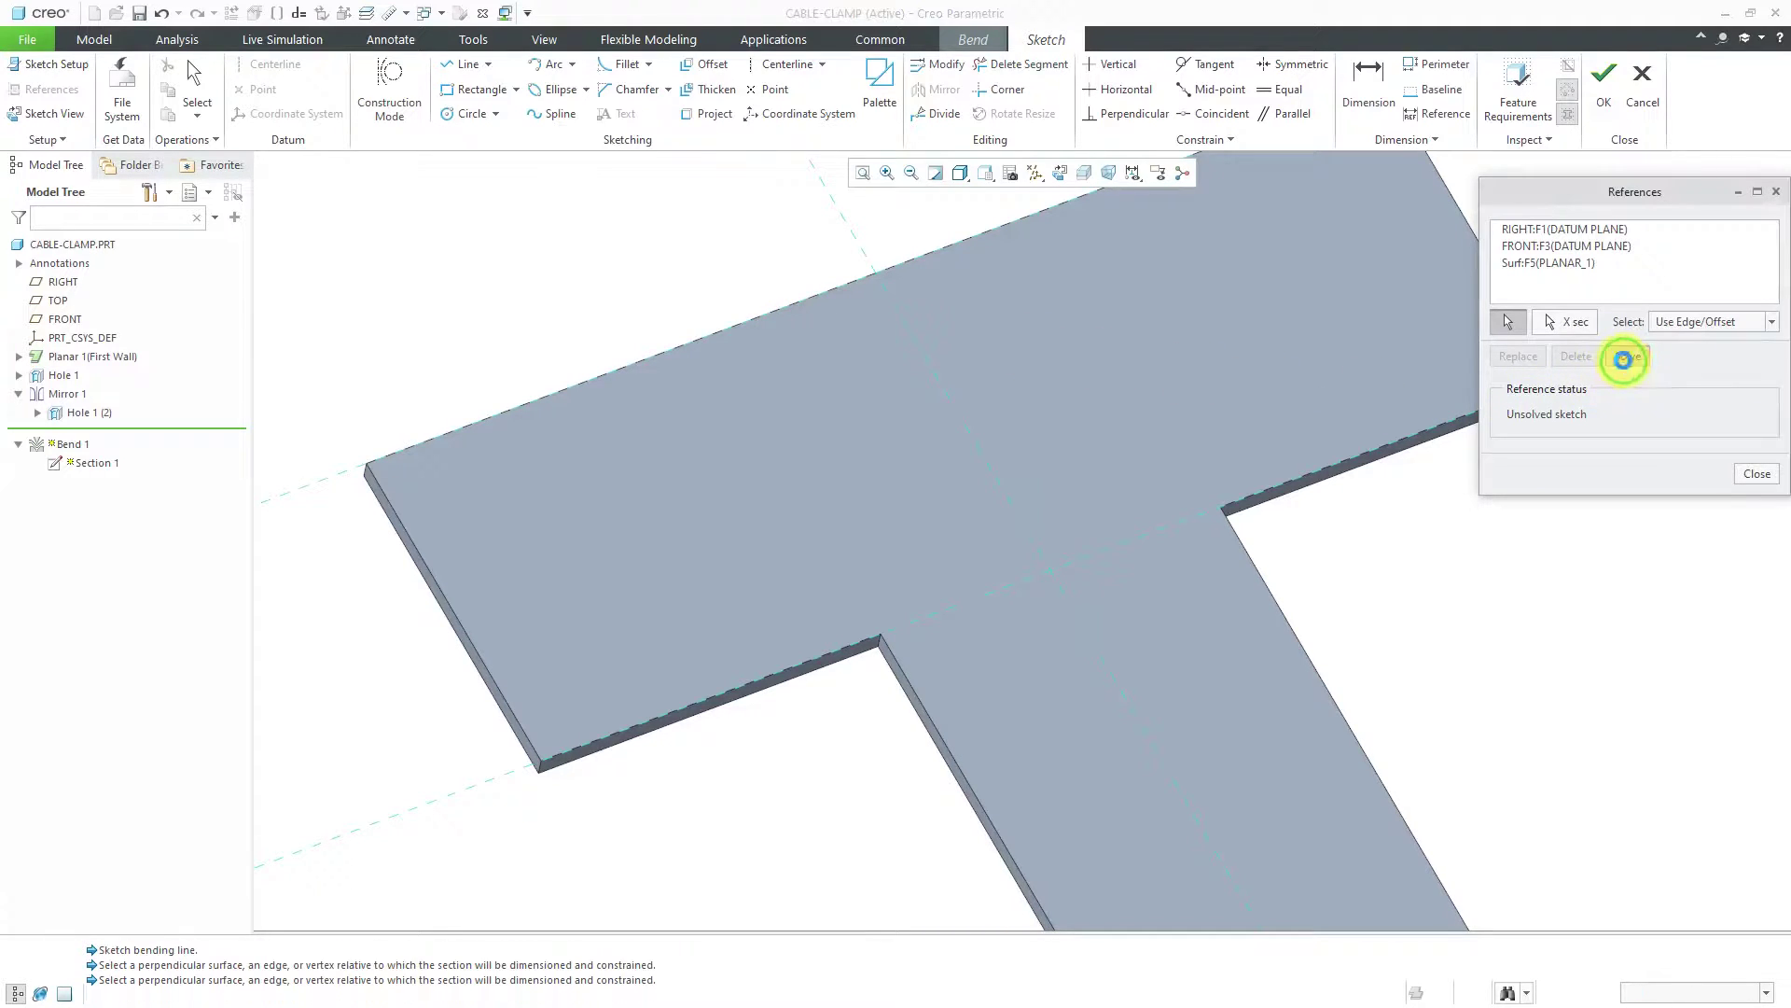
left_click(1758, 473)
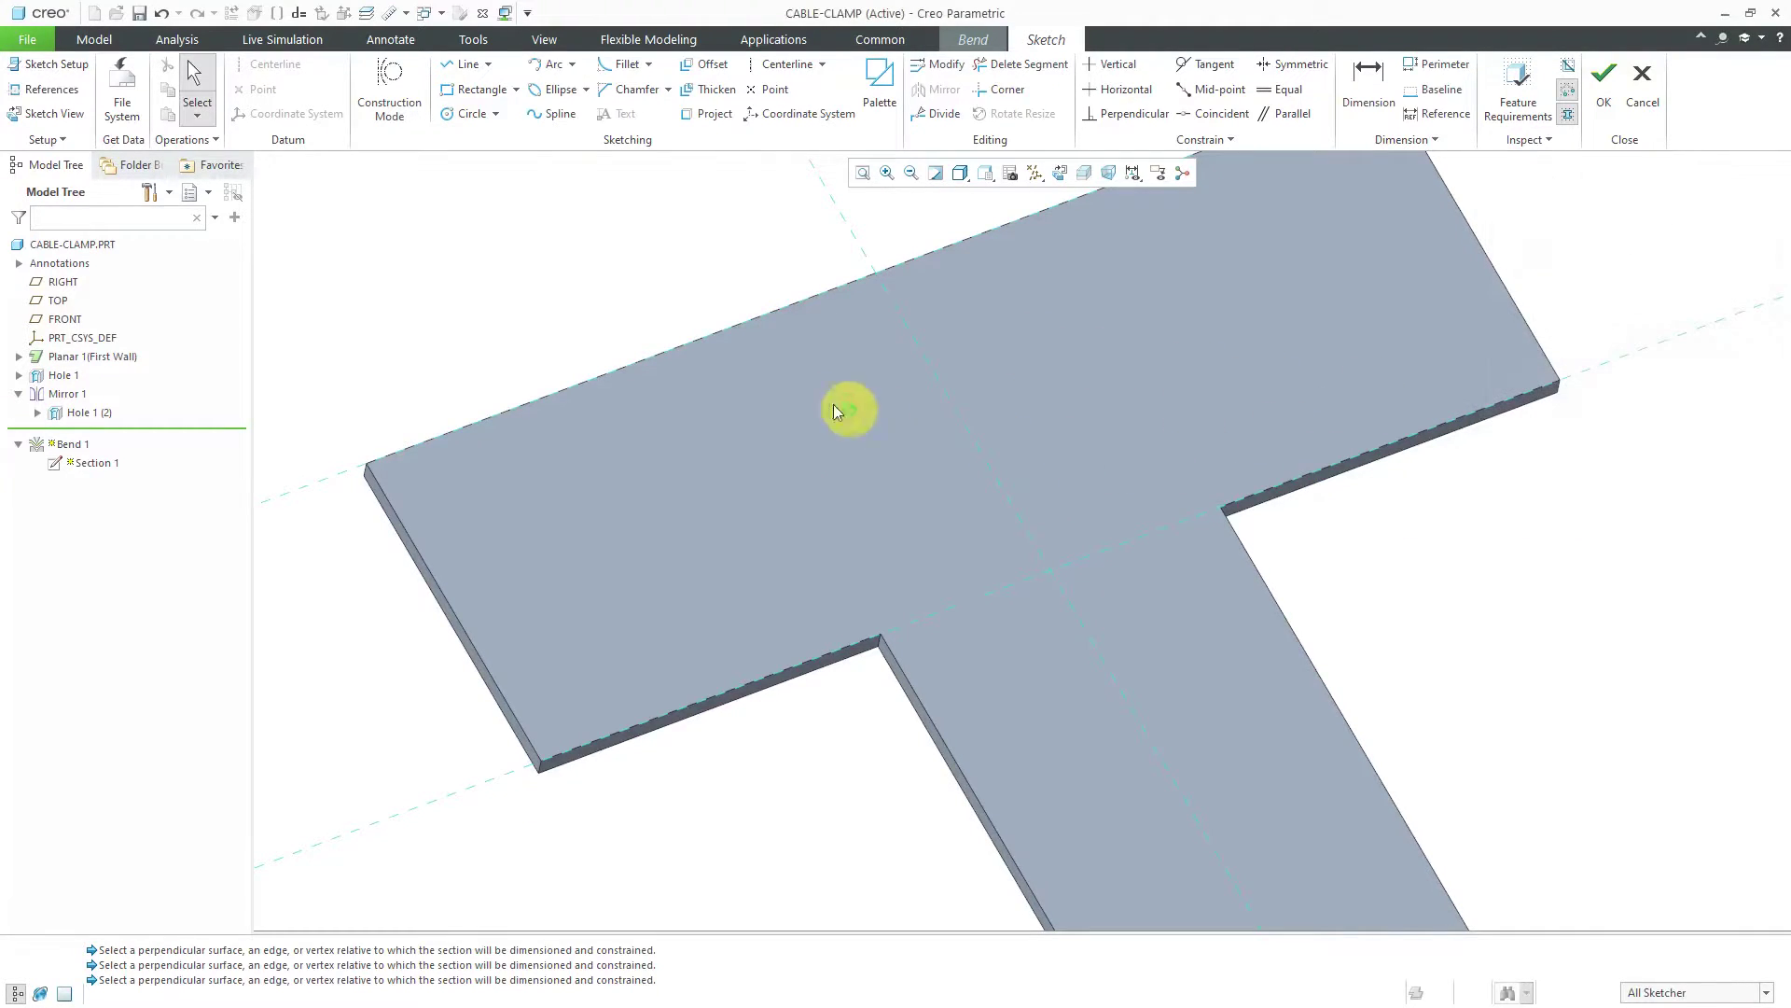
Sketch a bend line about 1.15 long from the referenced outer edge along the plate's centerline toward the neck.
left_click(464, 64)
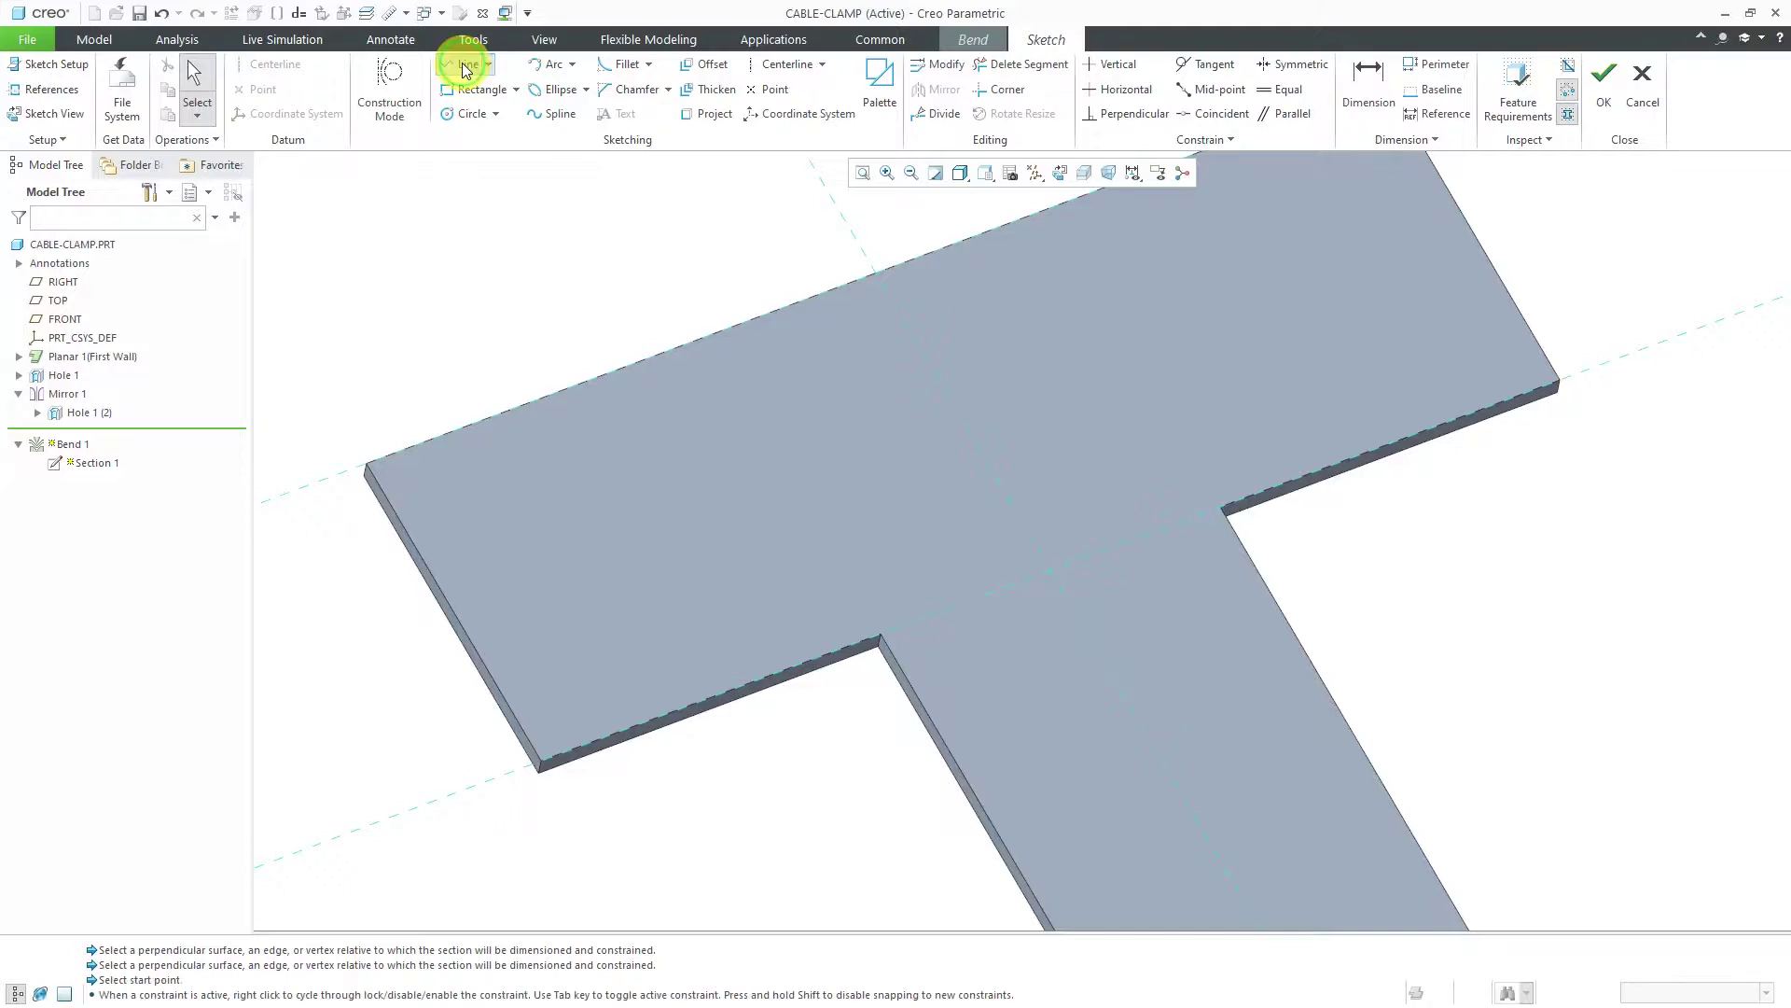
left_click(877, 273)
left_click(1077, 613)
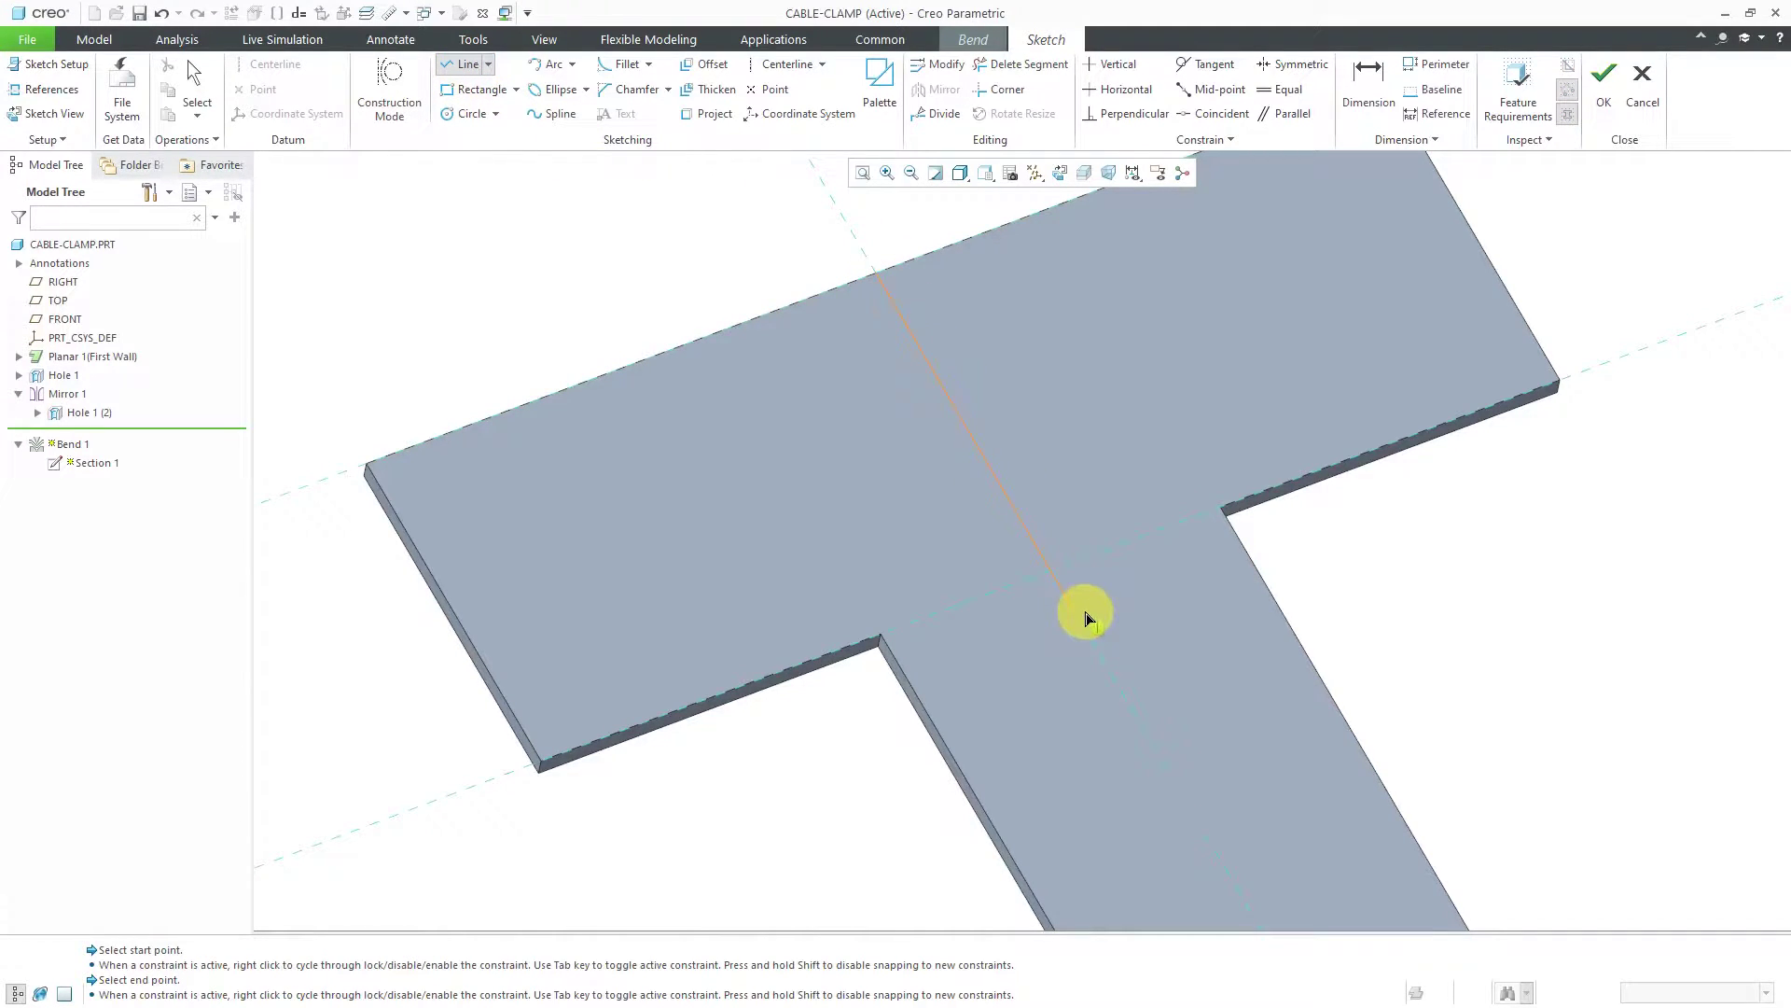
middle_click(1420, 584)
middle_click(1419, 585)
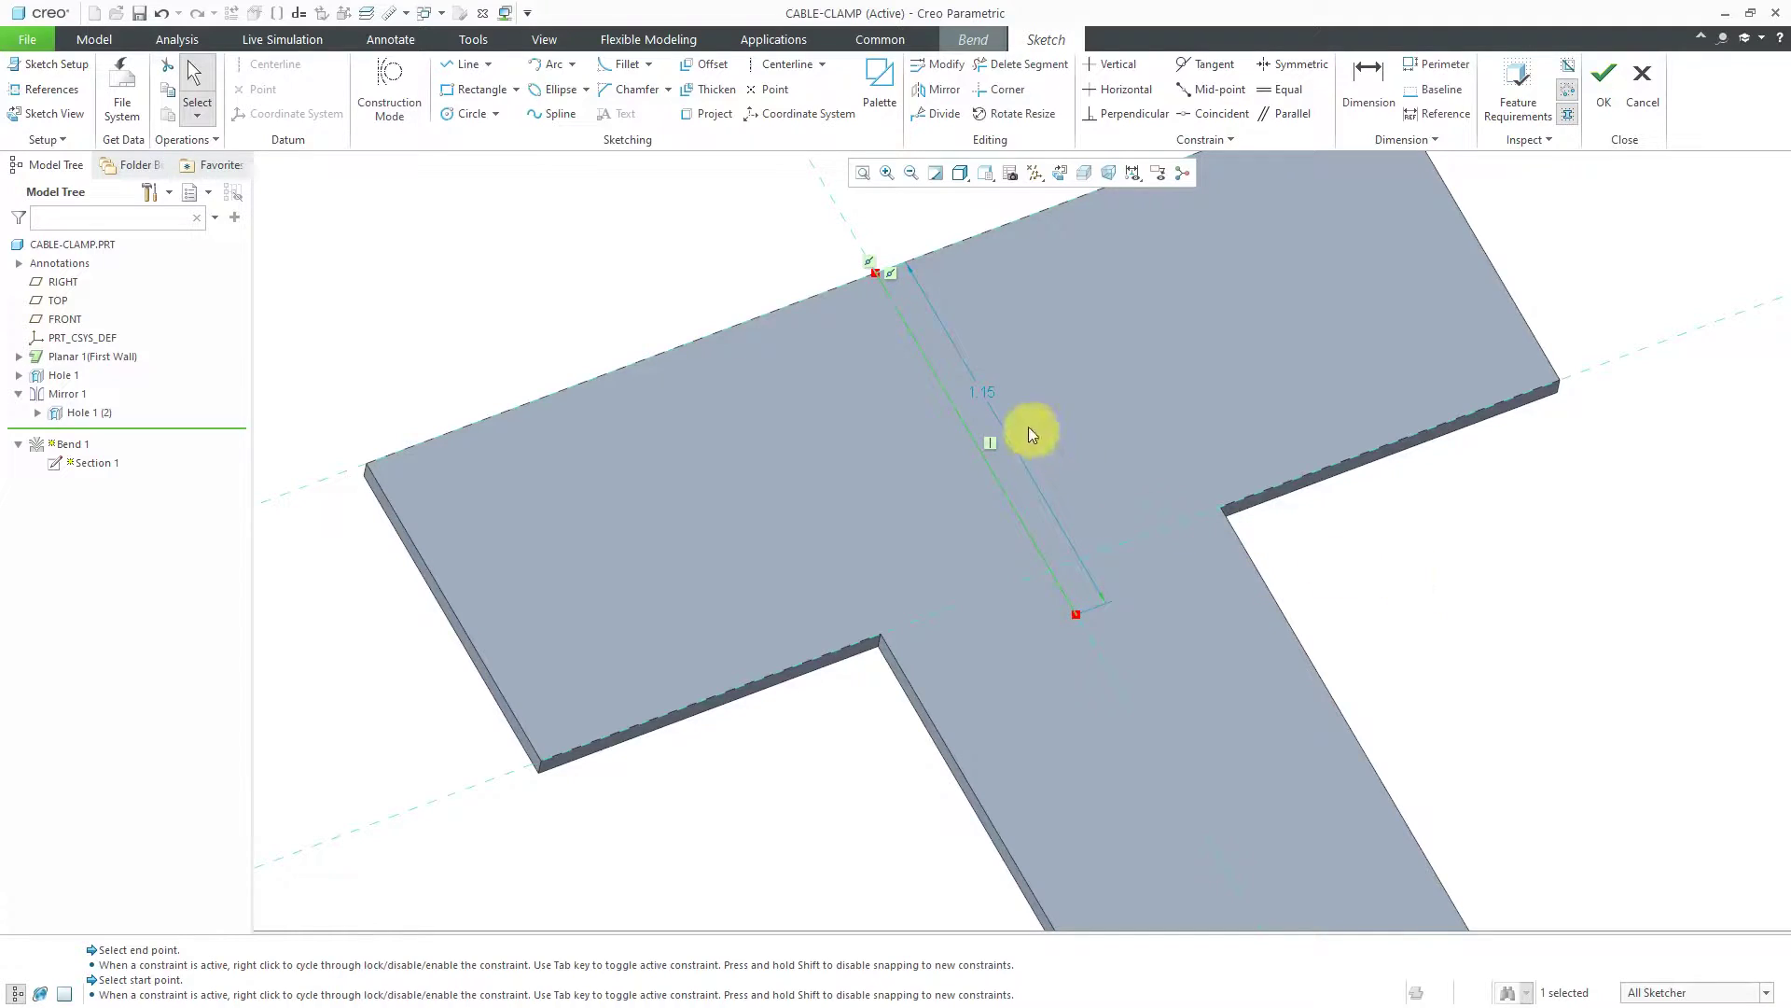
Set the bend line's length to 1.25 and finish the sketch.
double_click(993, 392)
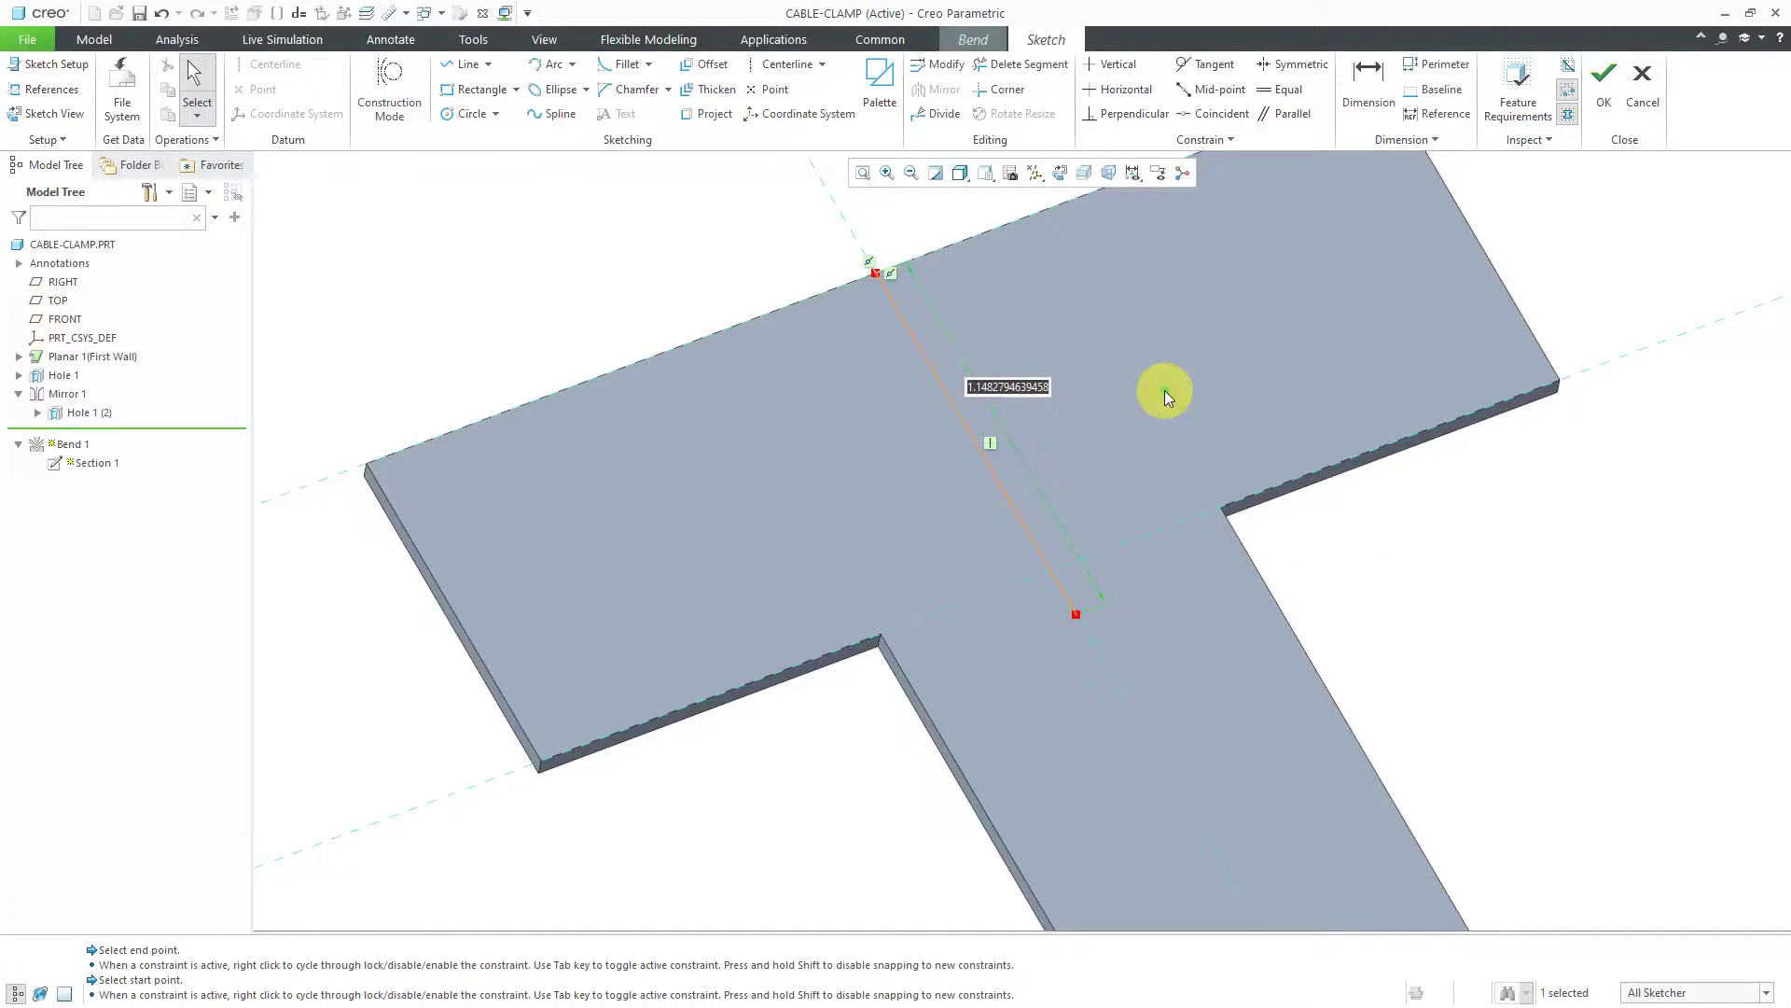
type("1.25")
key("Return")
scroll(867, 484, "down", 3)
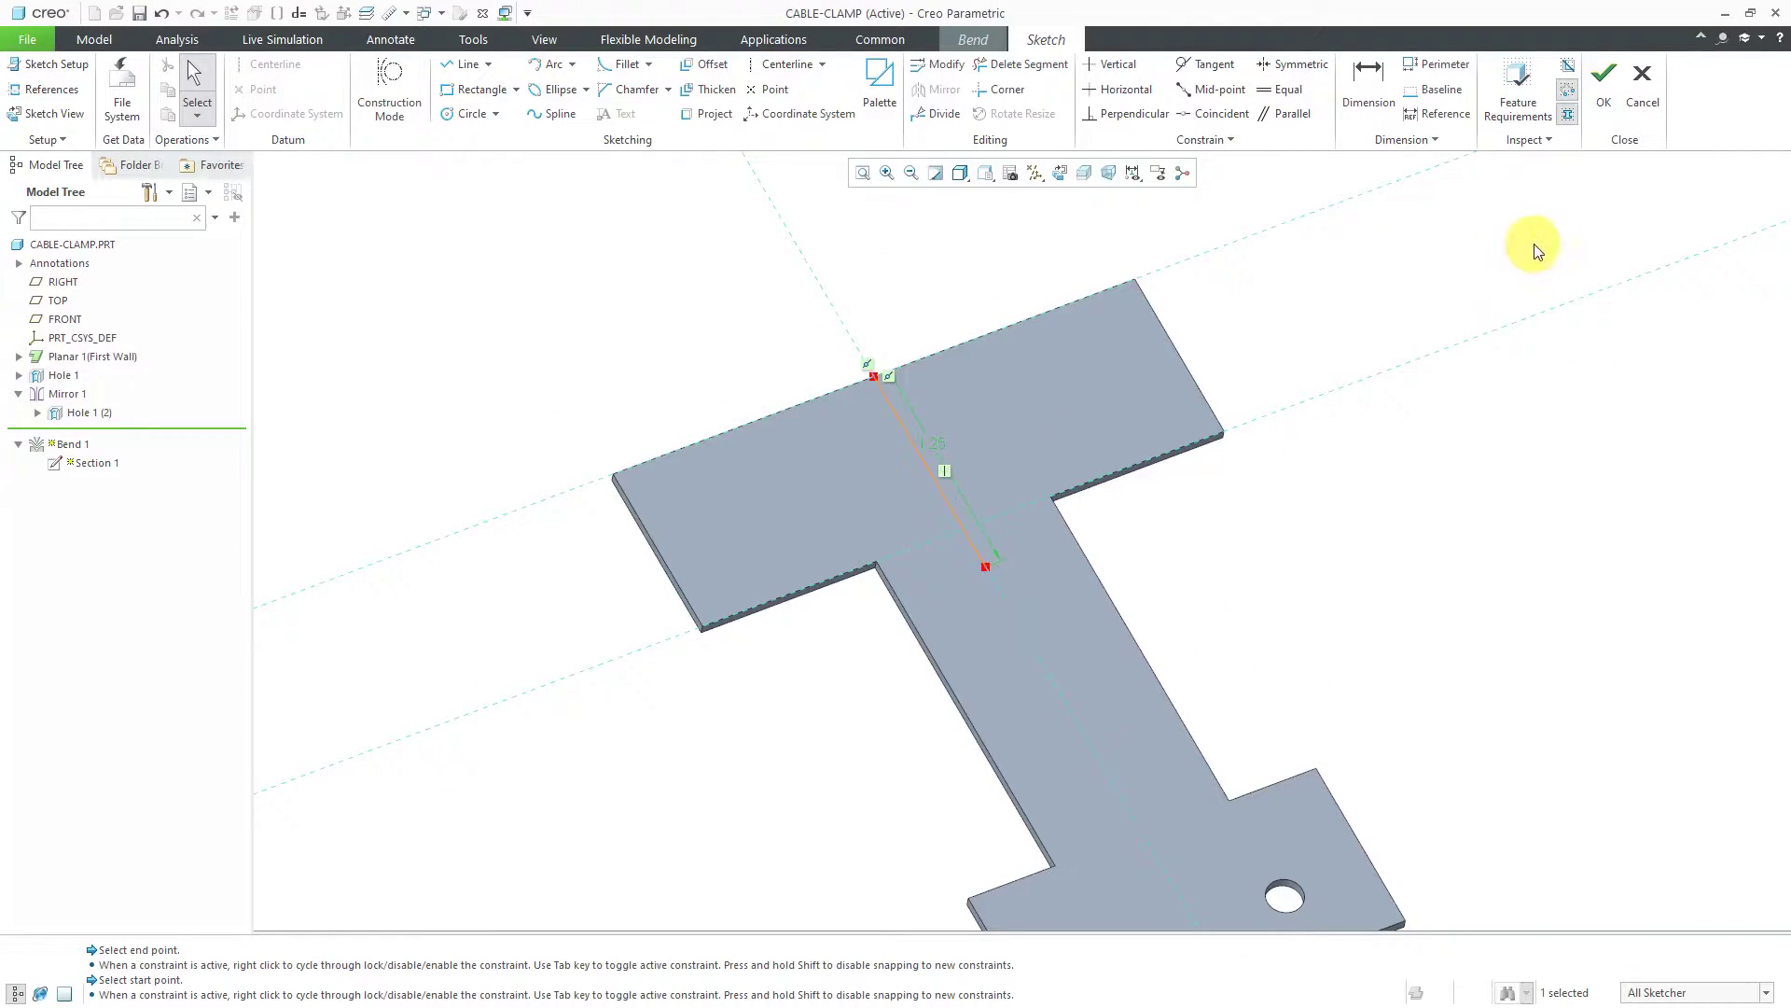
left_click(1599, 95)
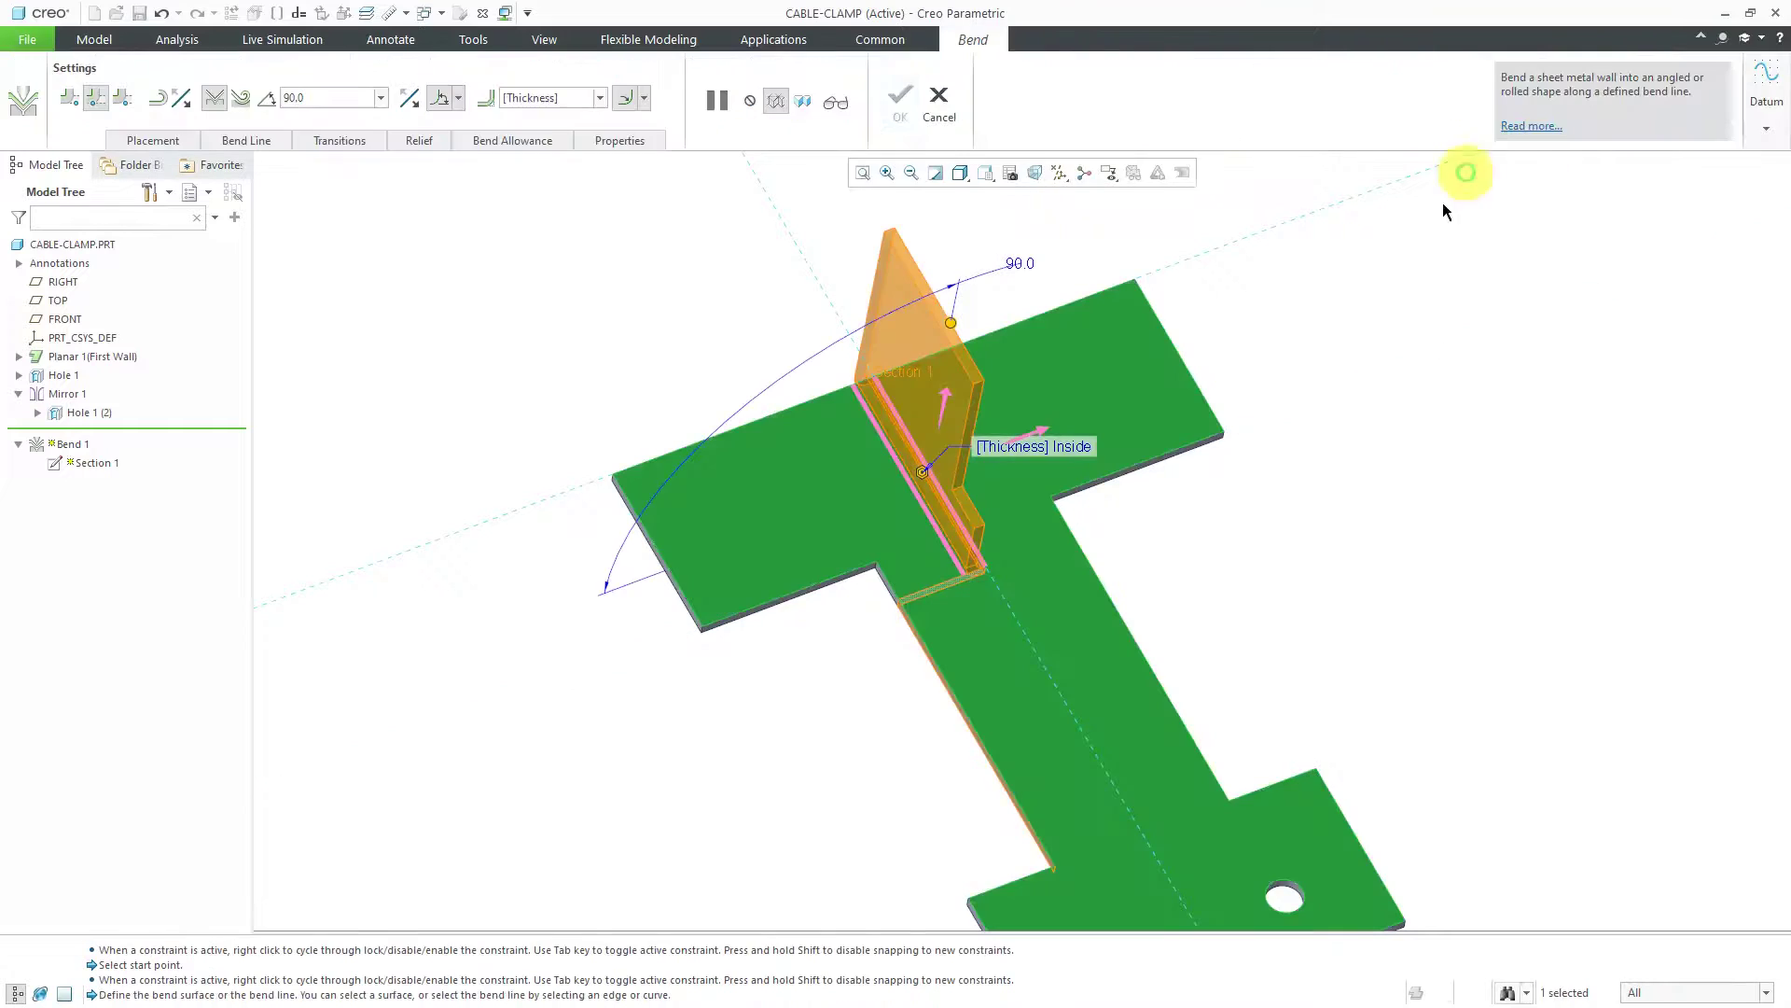
Change the bend from angled to rolled, try a 0.50 inside radius, and set the radius to 1.00.
middle_click_drag(1012, 351, 909, 359)
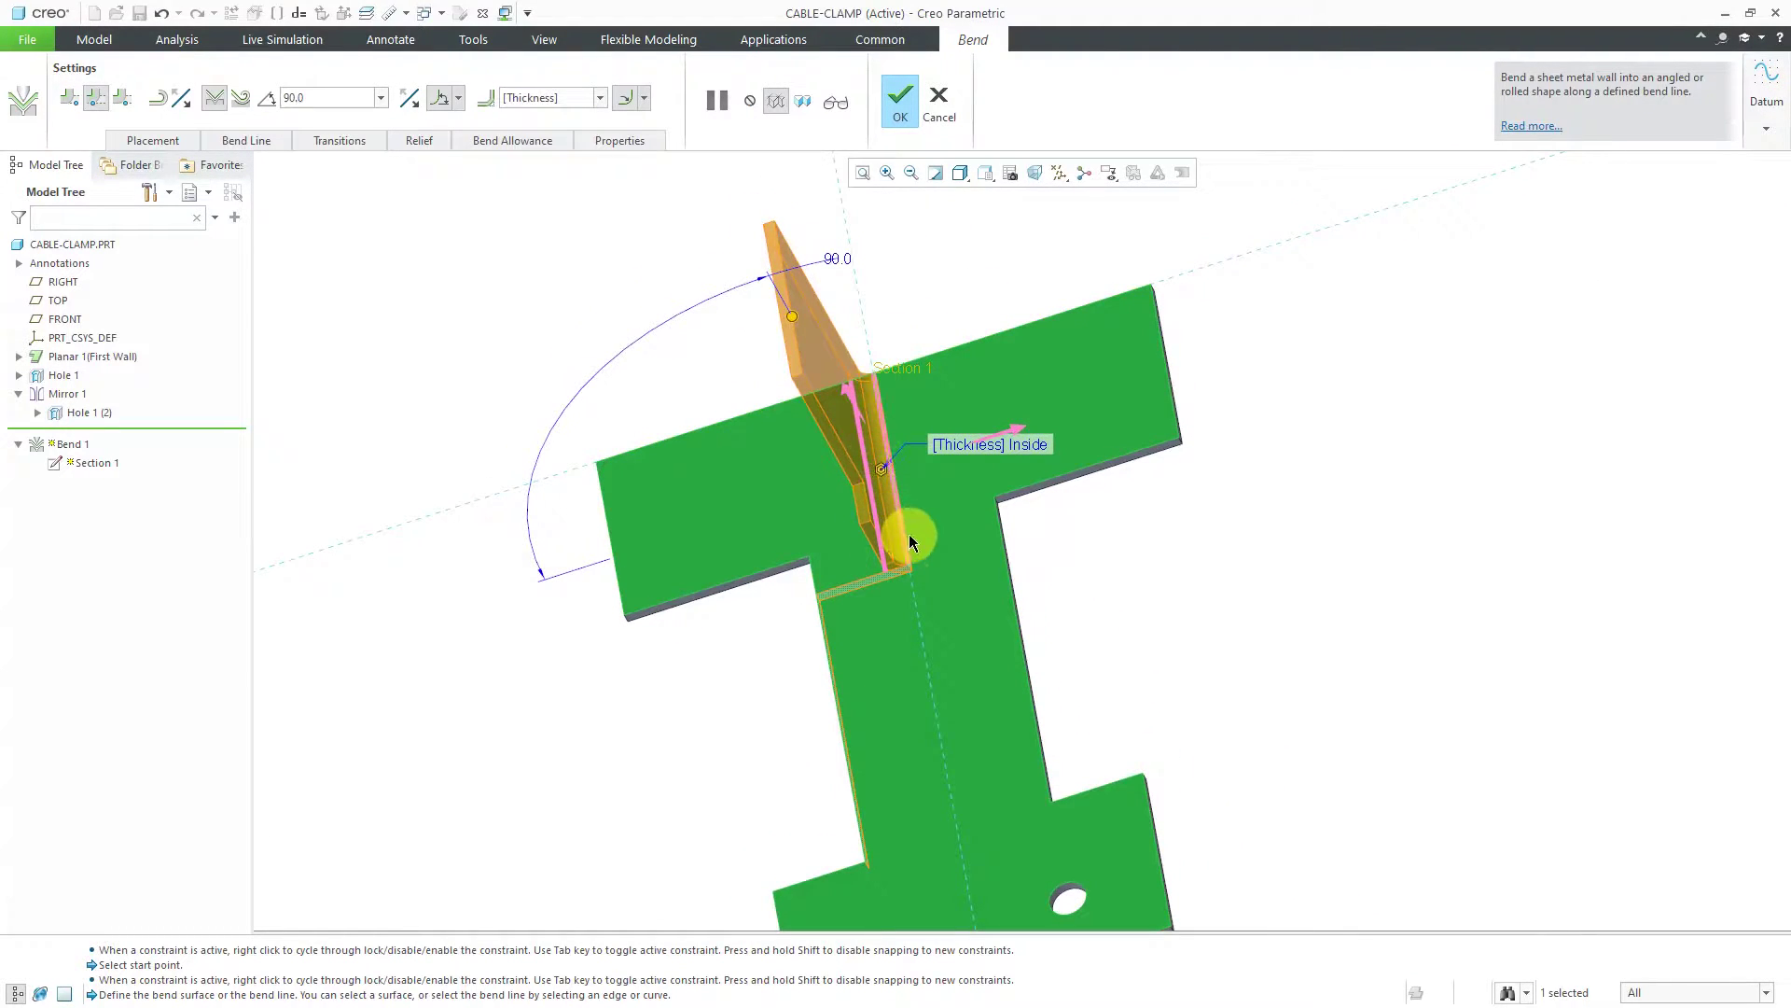
middle_click_drag(935, 515, 719, 457)
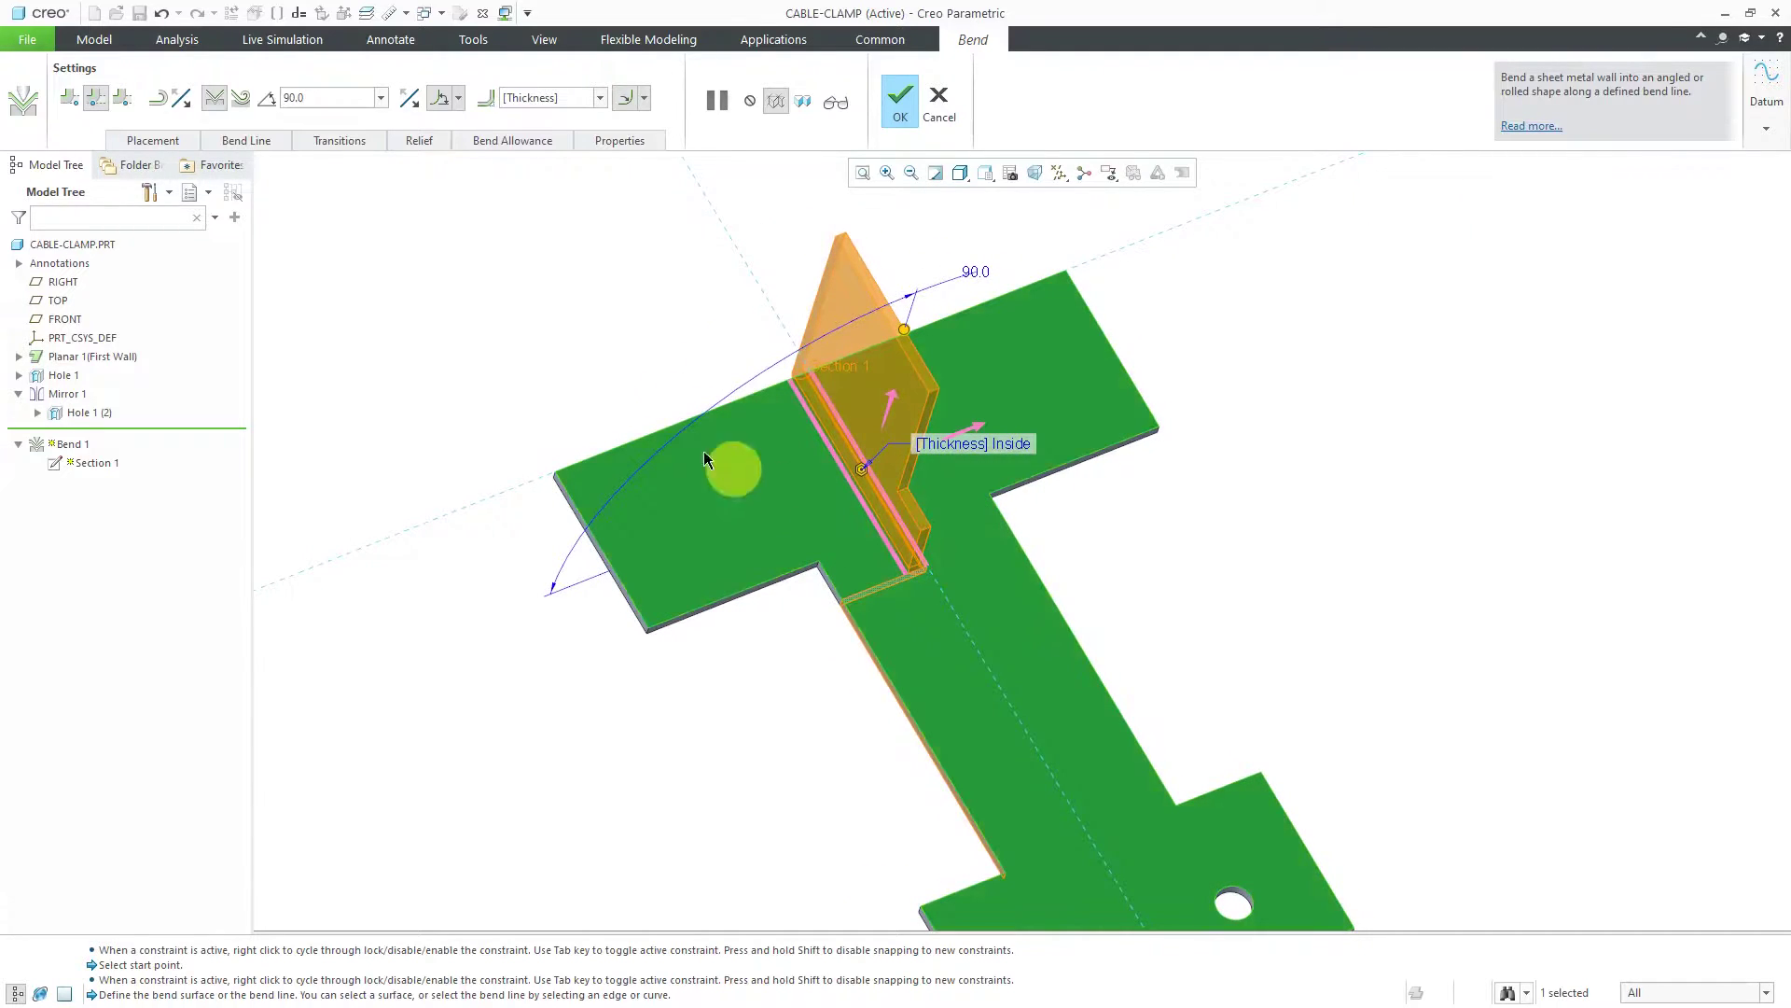
left_click(242, 99)
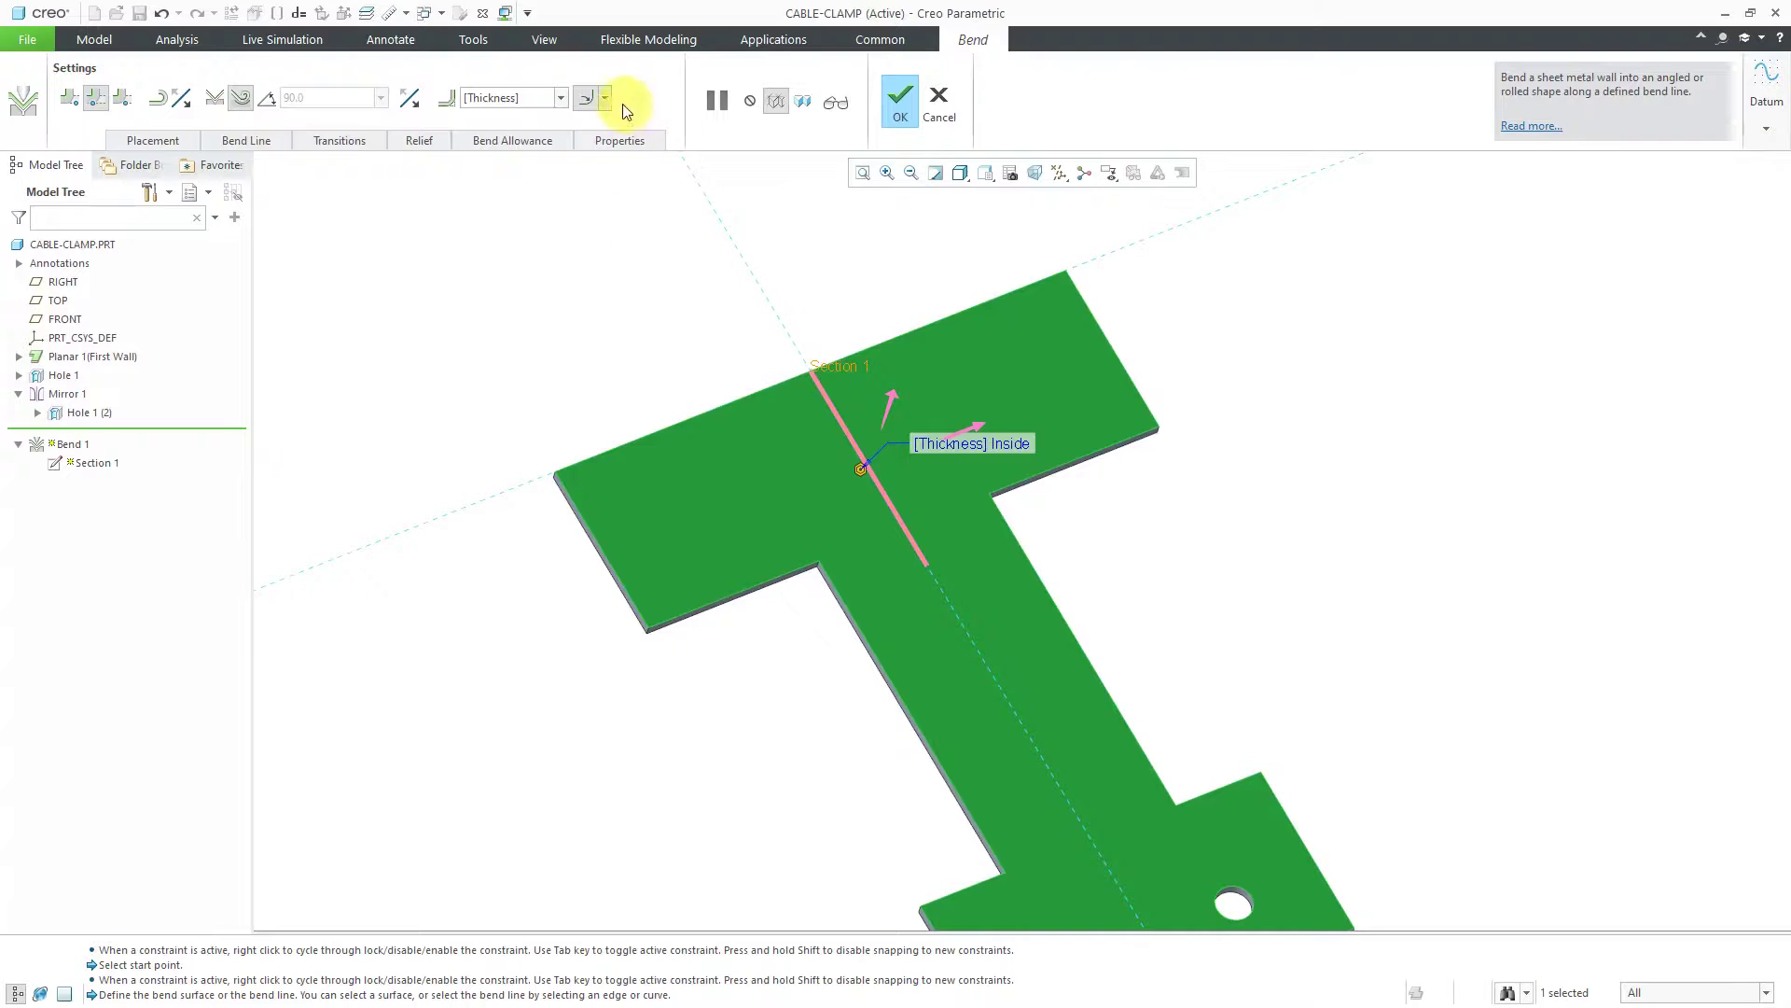
left_click(562, 98)
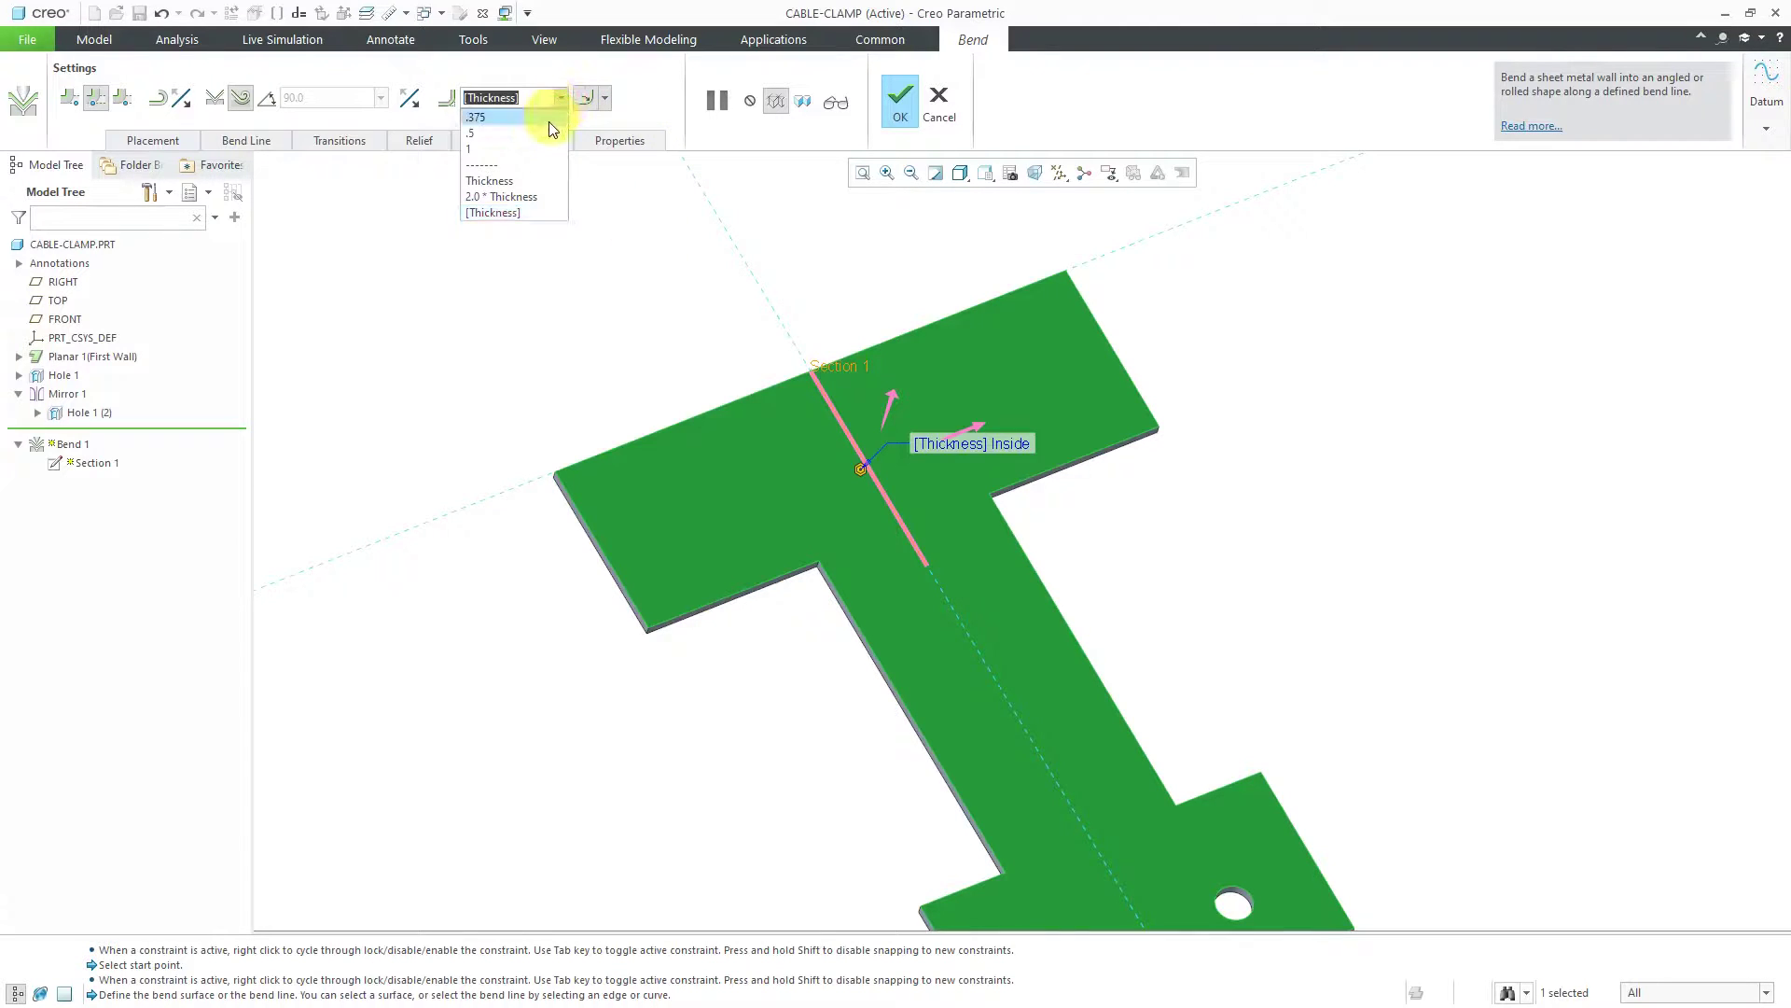
left_click(545, 135)
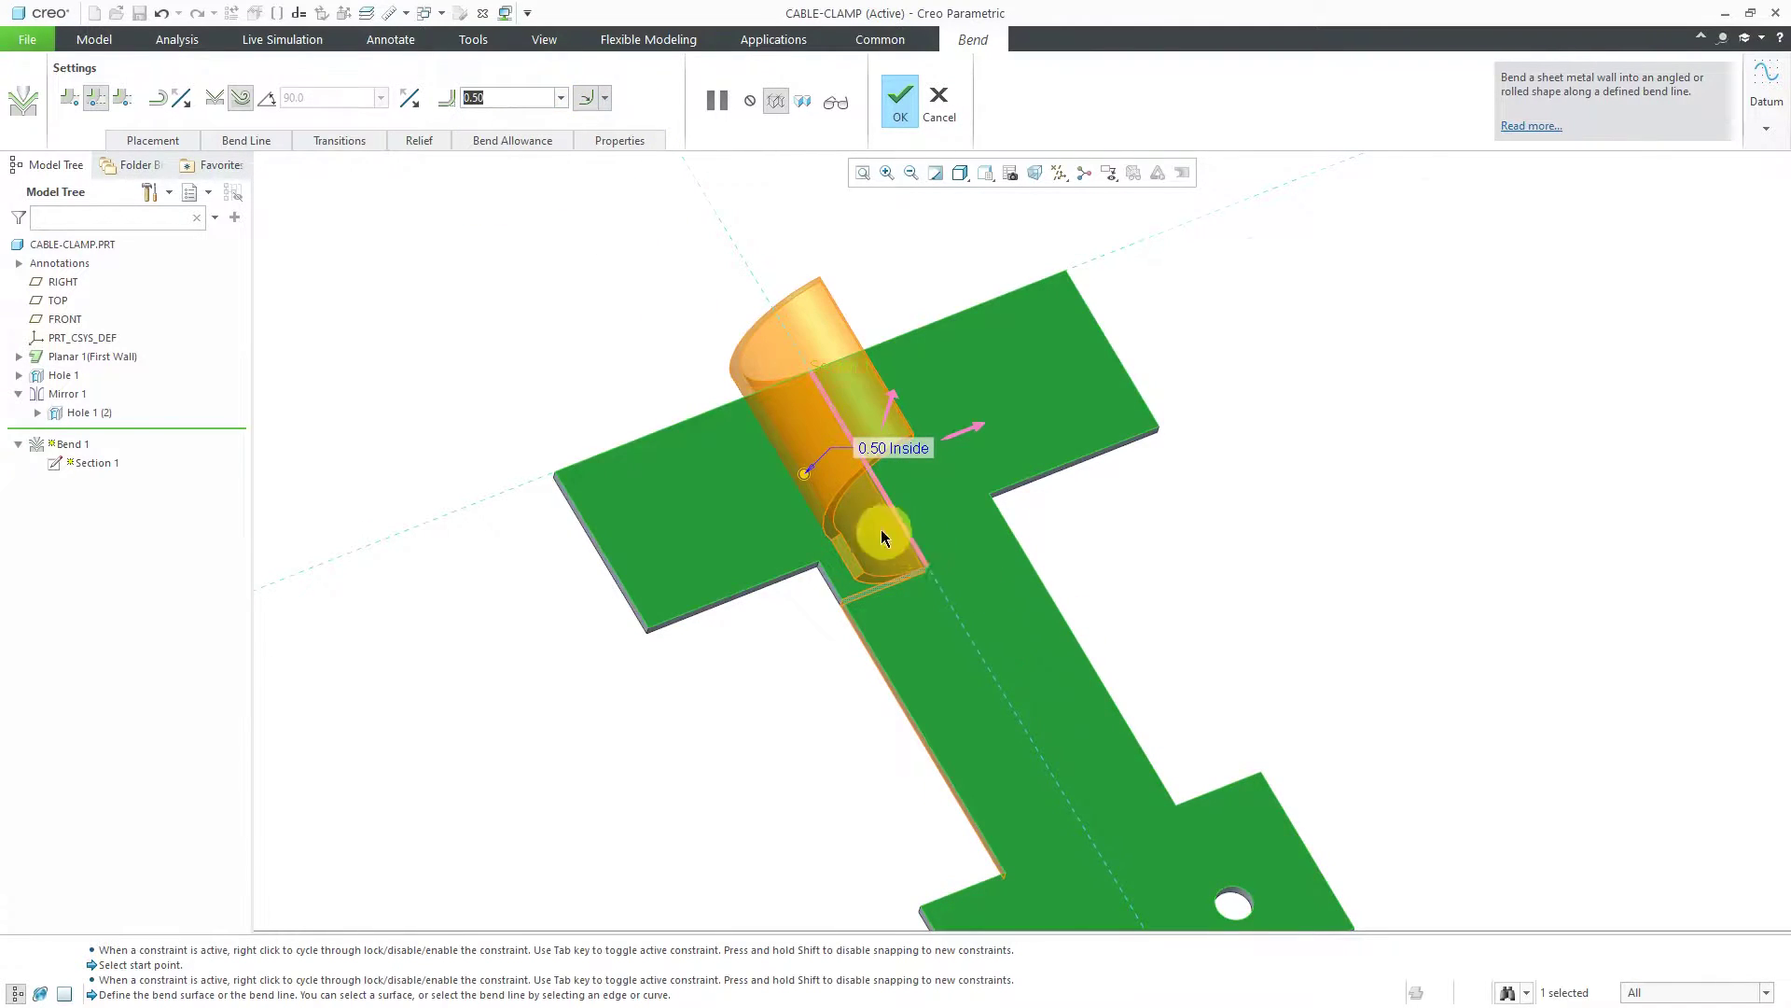
left_click(562, 98)
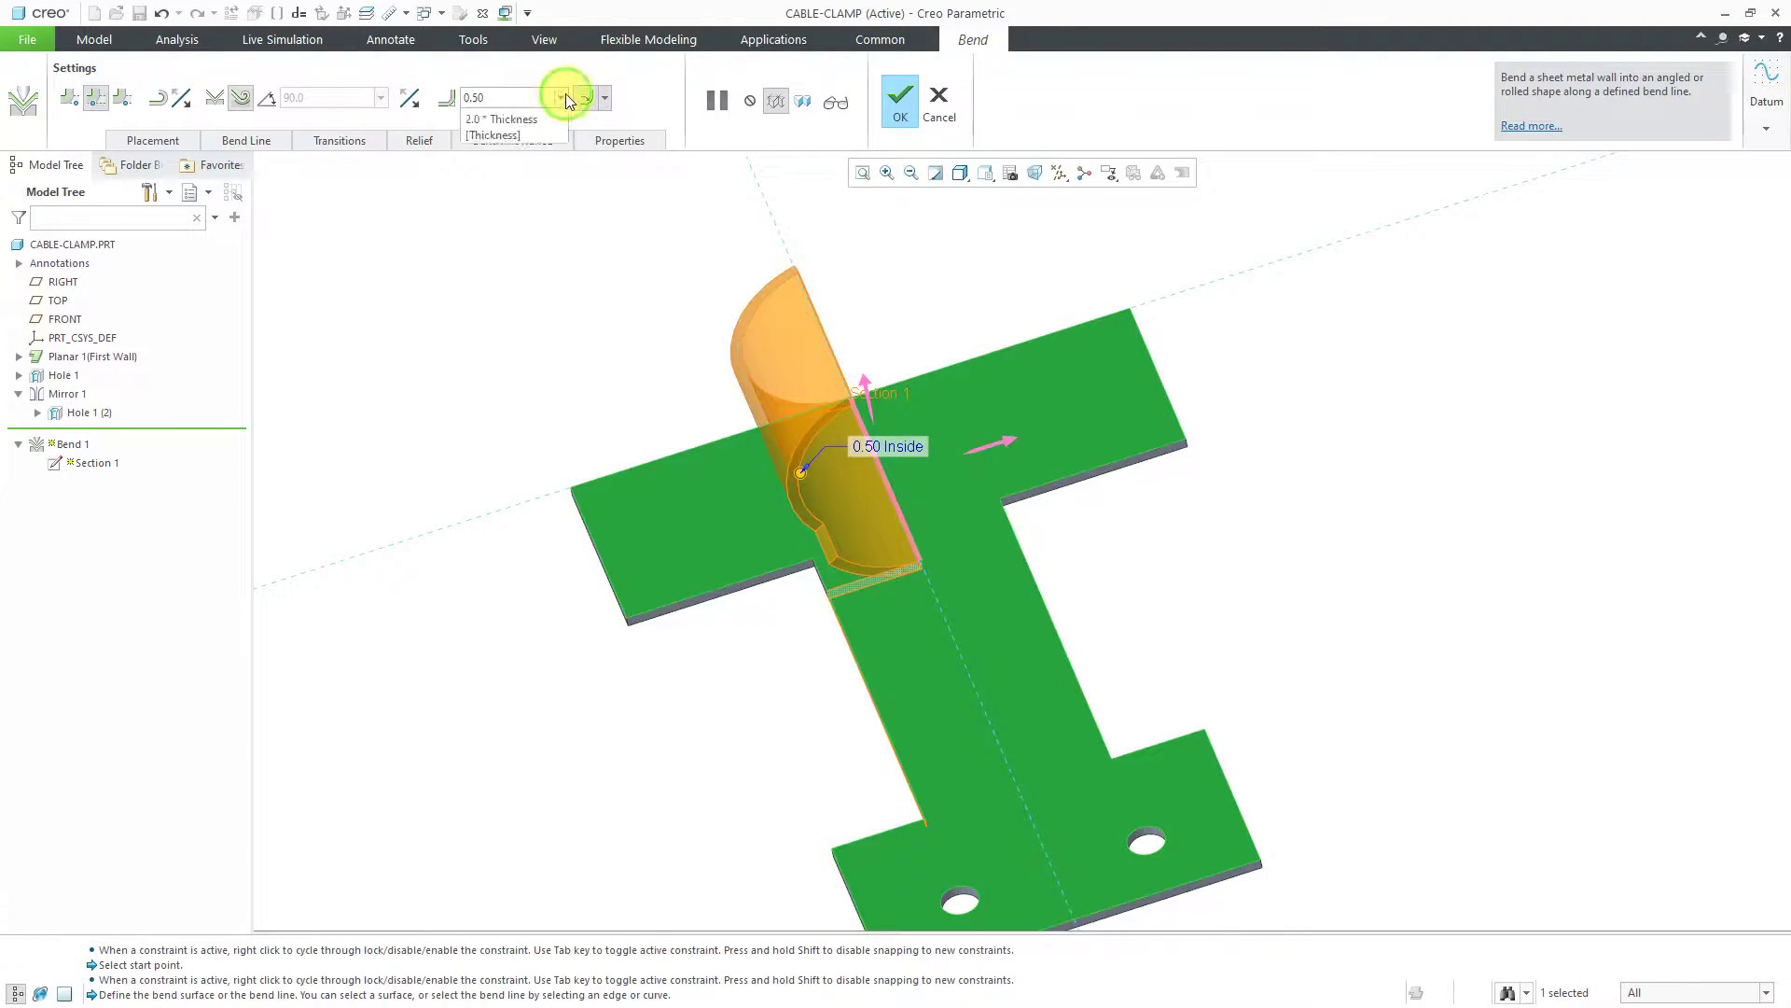
left_click(537, 149)
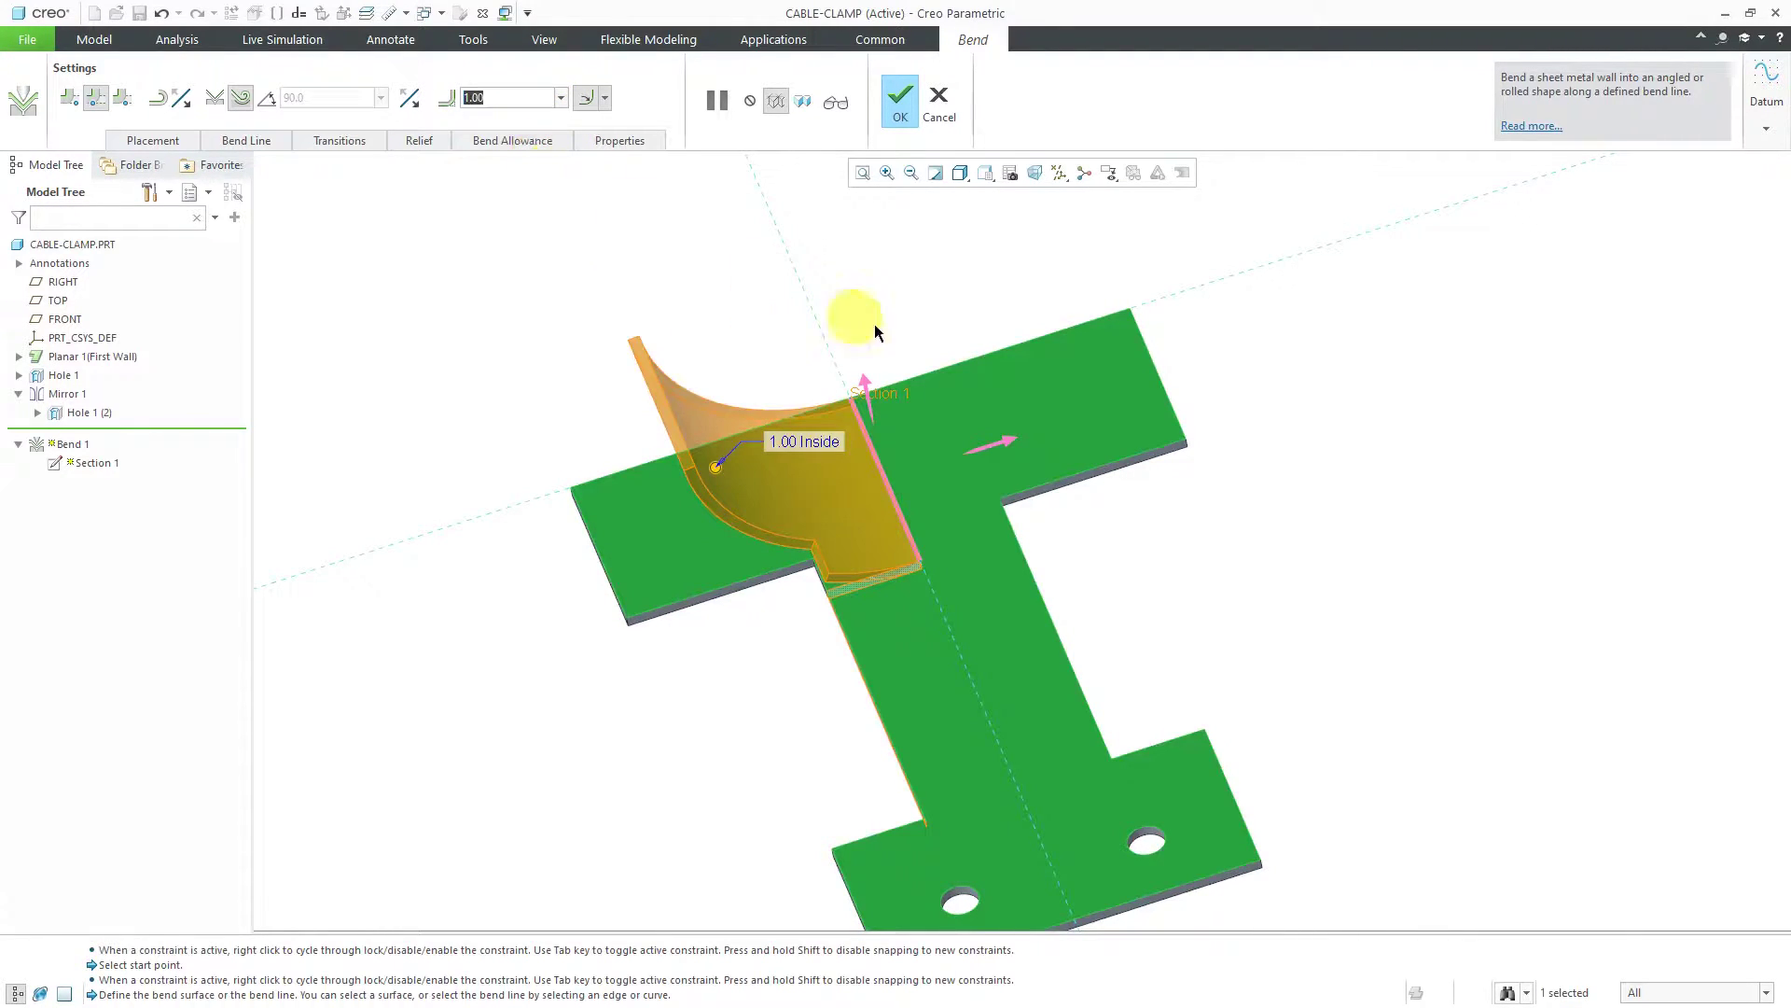
mouse_move(854, 483)
middle_mouse_down()
mouse_move(887, 472)
mouse_move(851, 448)
middle_mouse_up()
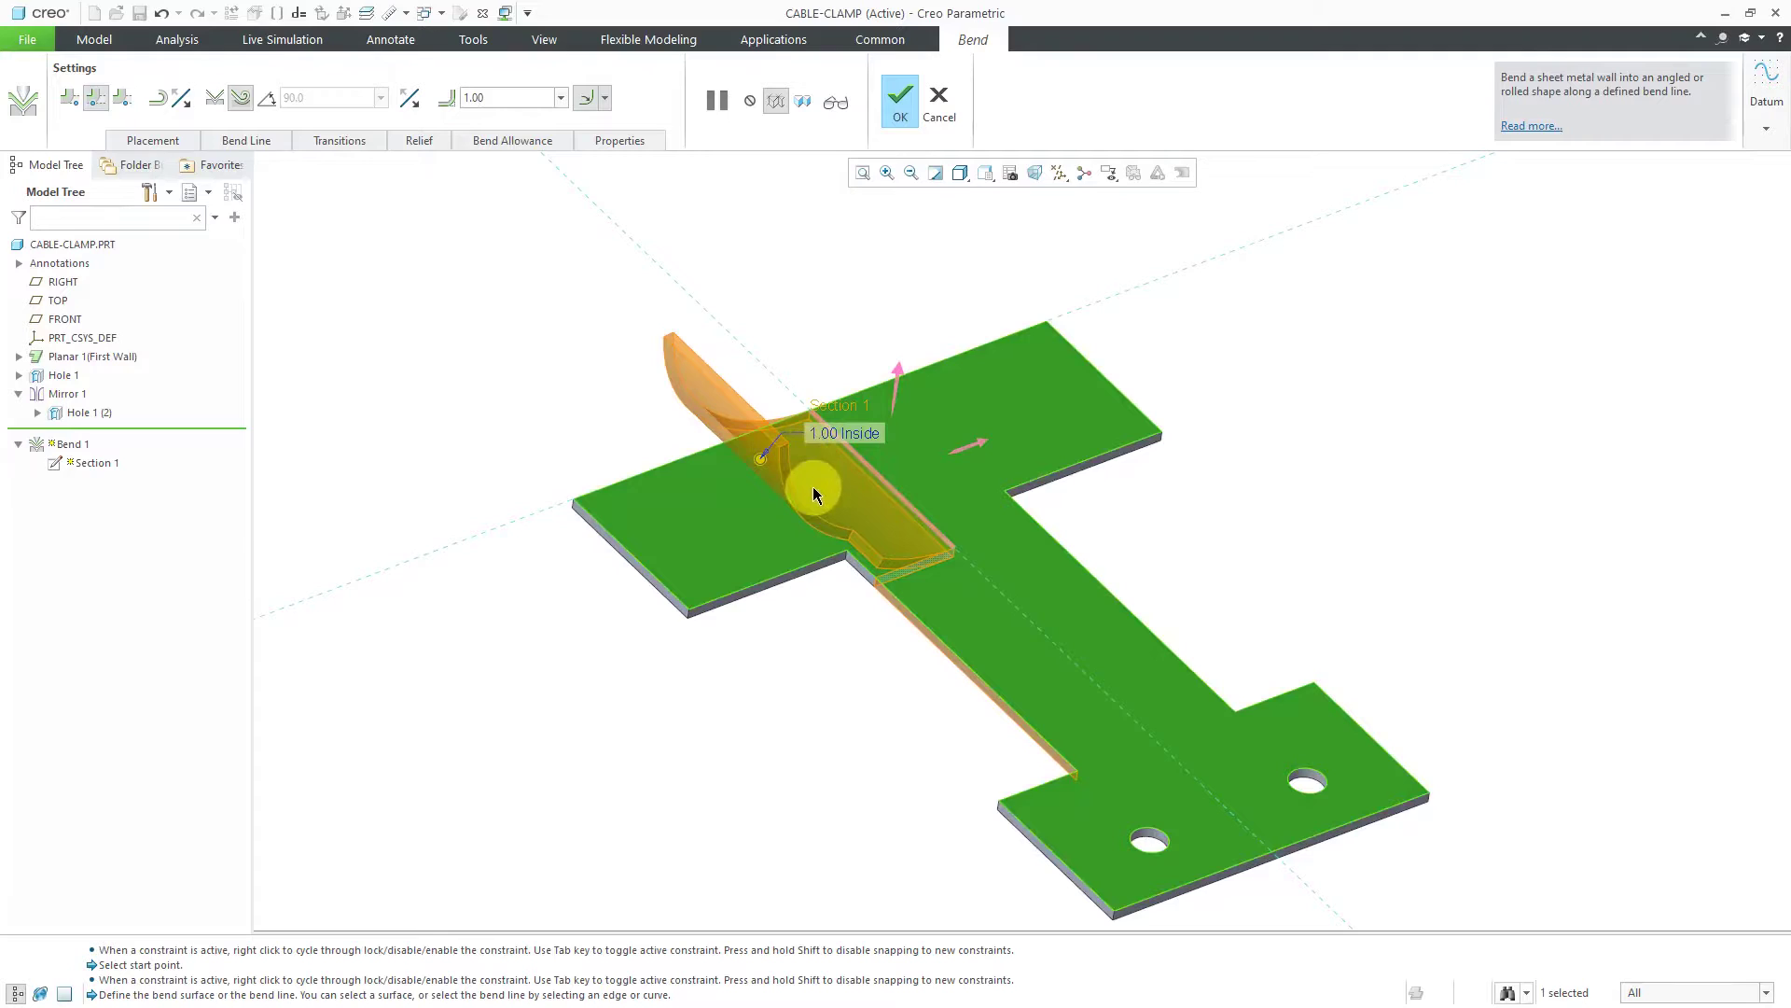
Flip the bend's fixed side and flip it back, and apply the bend to both sides of the bend line.
left_click(978, 446)
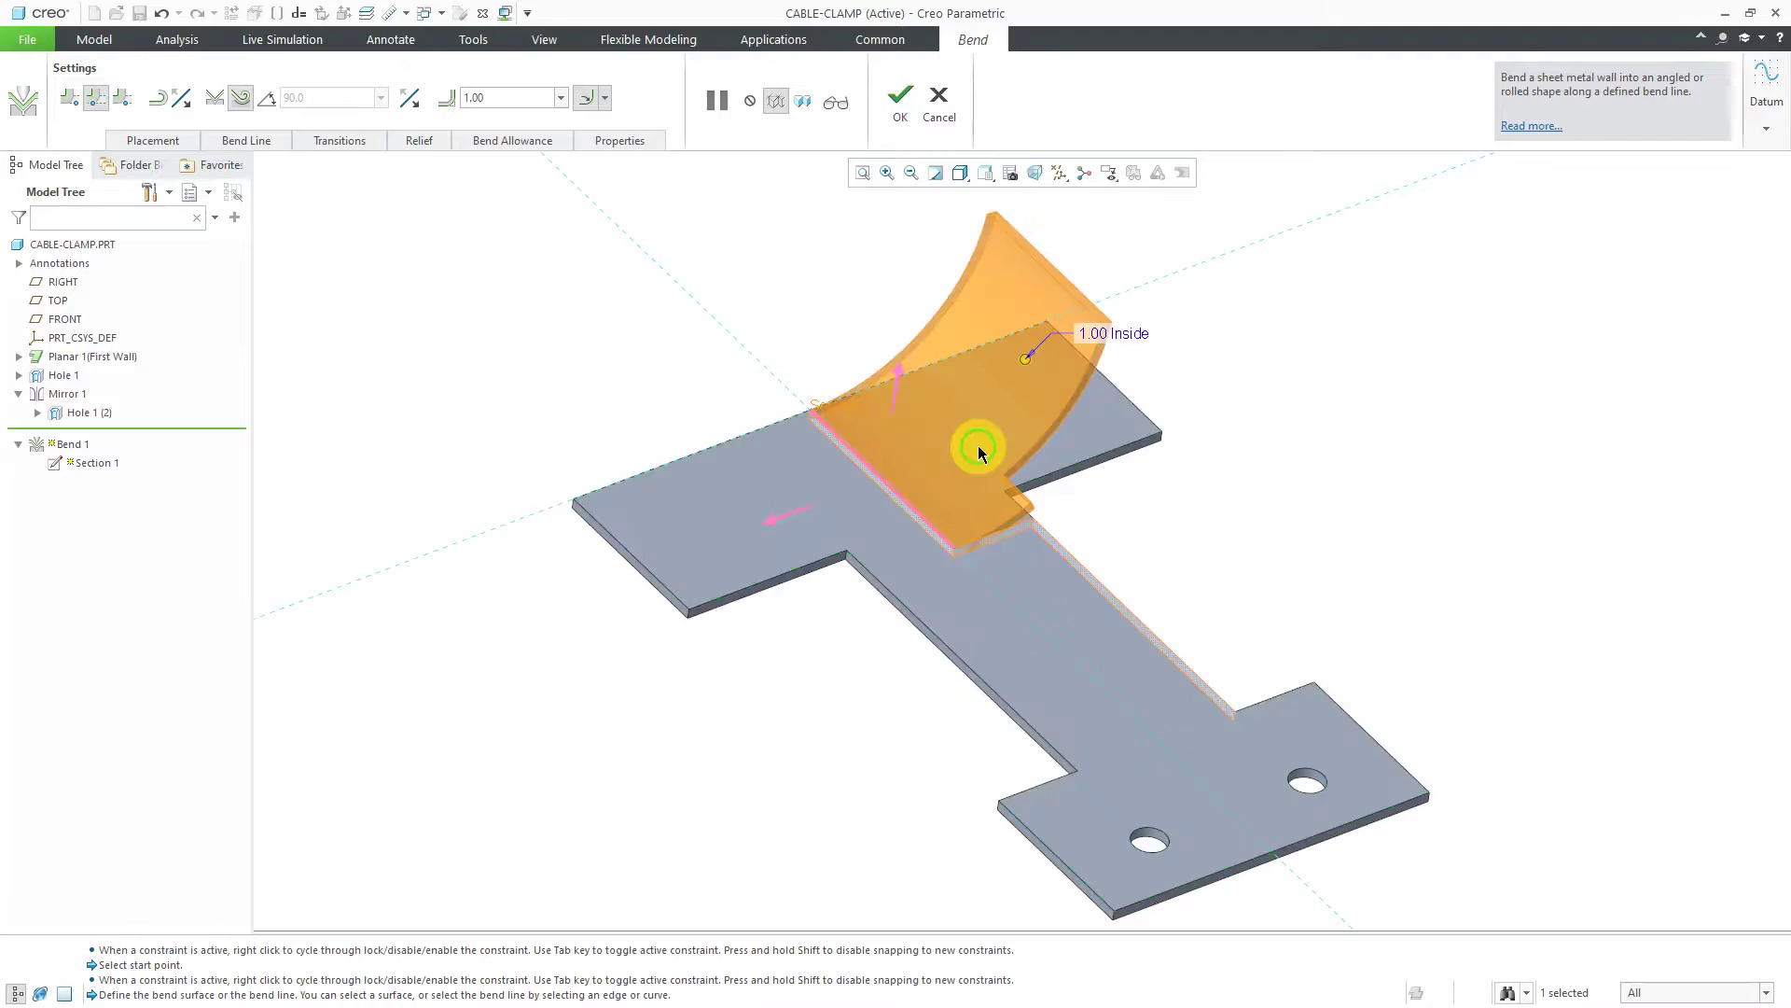
left_click(799, 511)
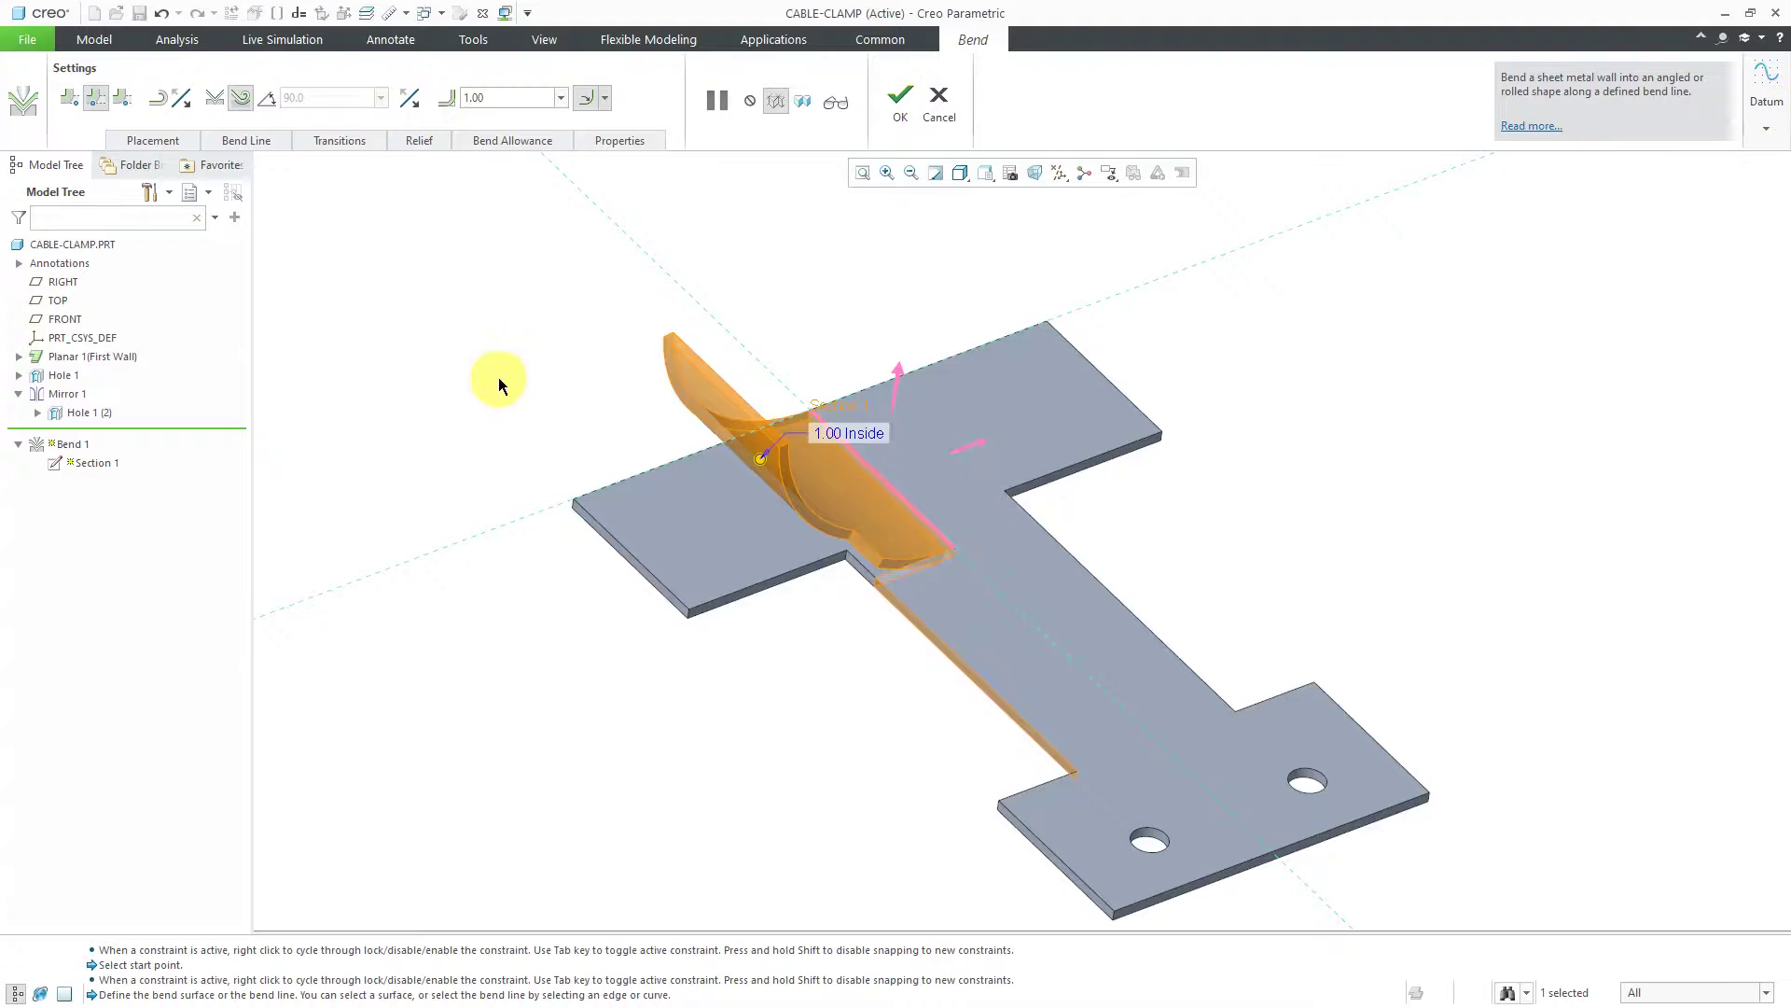
left_click(128, 100)
left_click(864, 540)
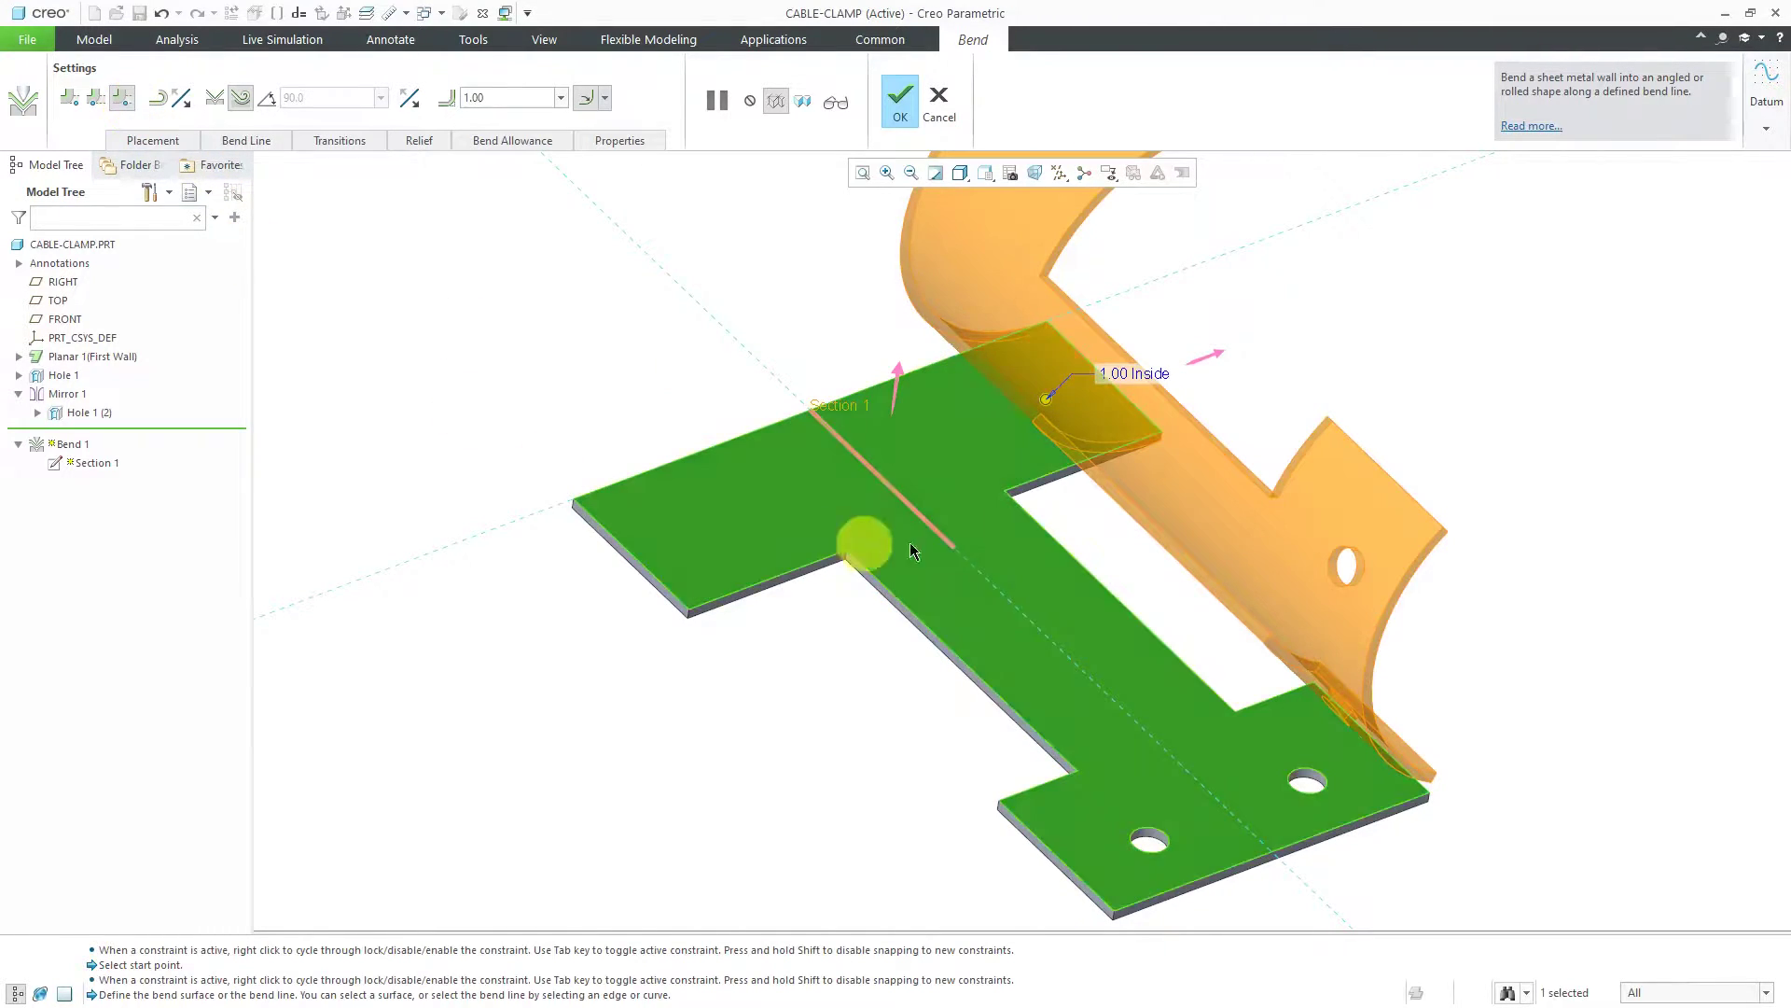
scroll(1135, 661, "down", 3)
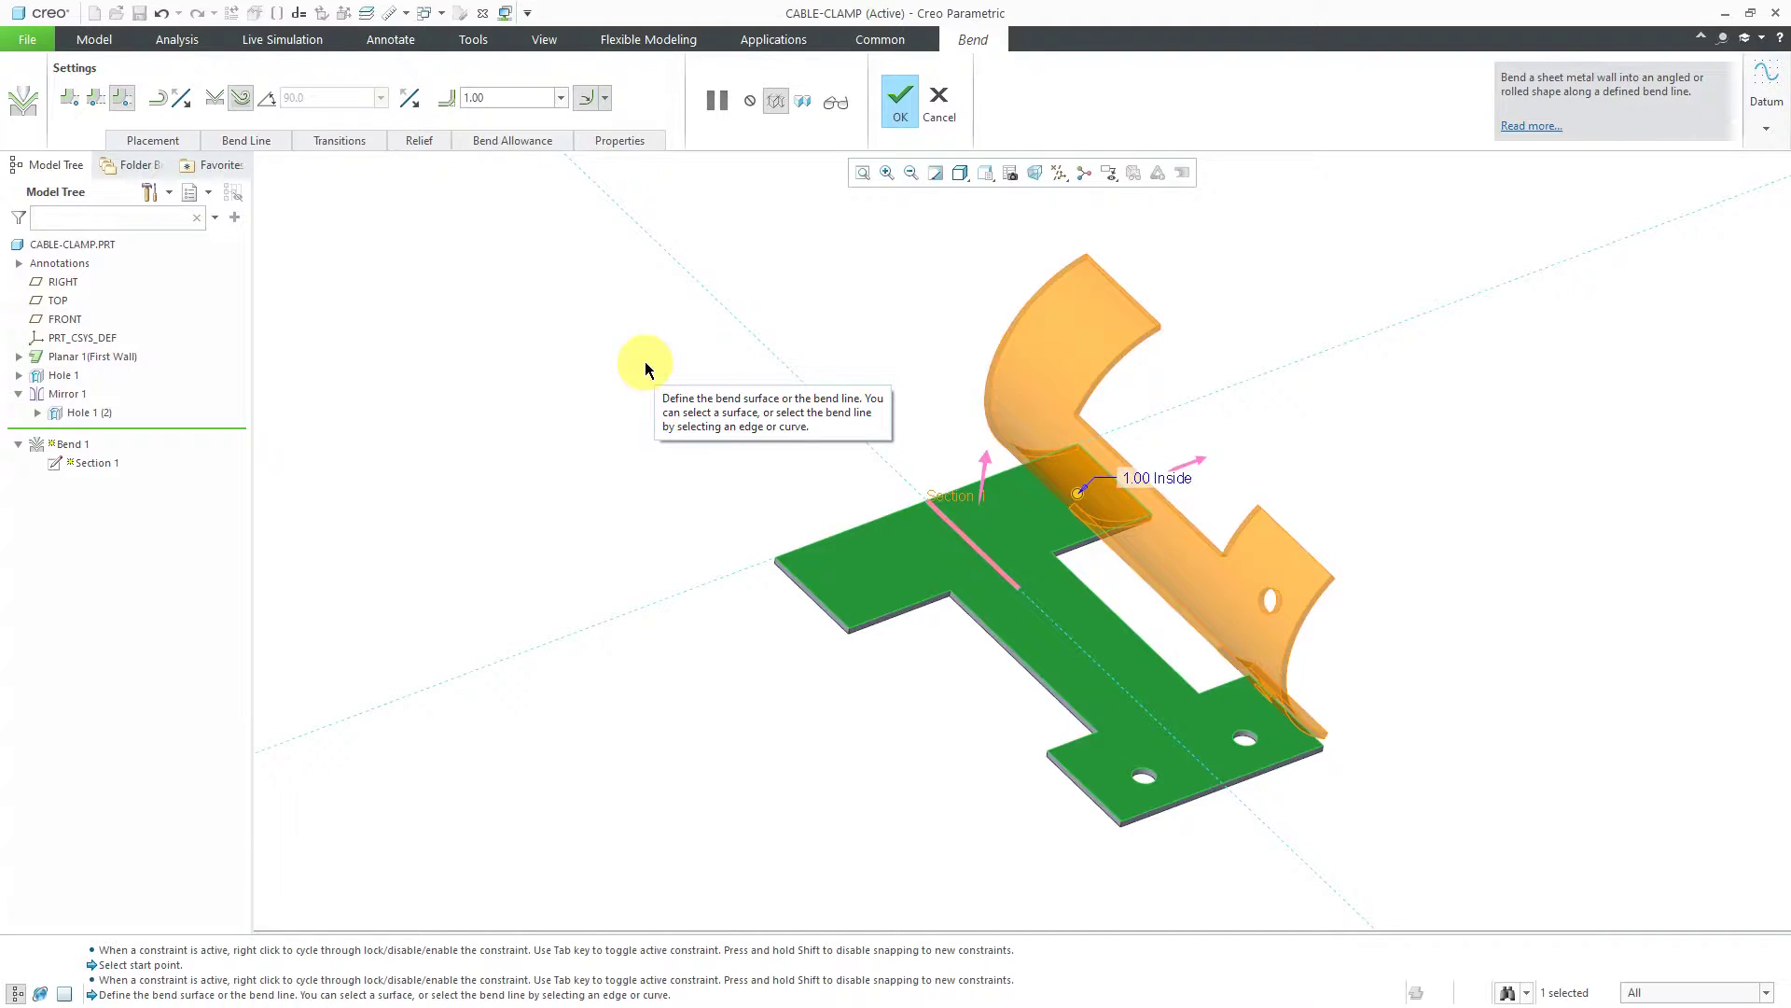
Add a transition to the bend and open the sketch for its transition lines.
left_click(337, 146)
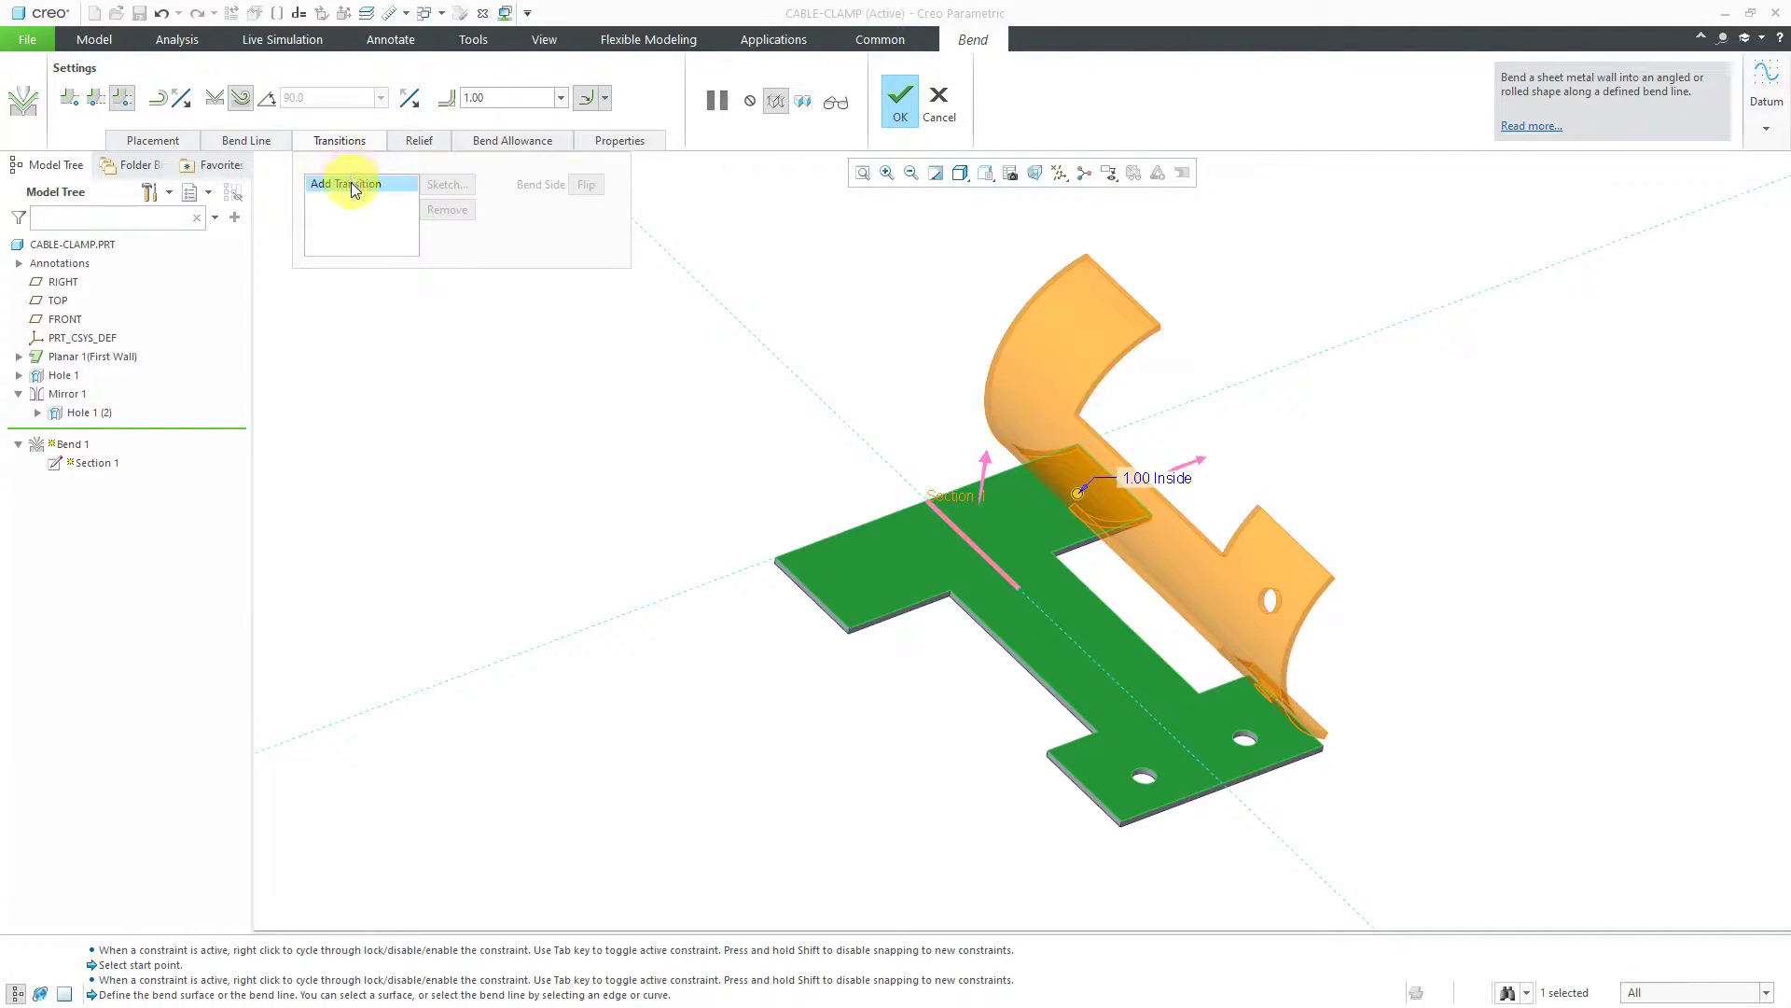
left_click(351, 183)
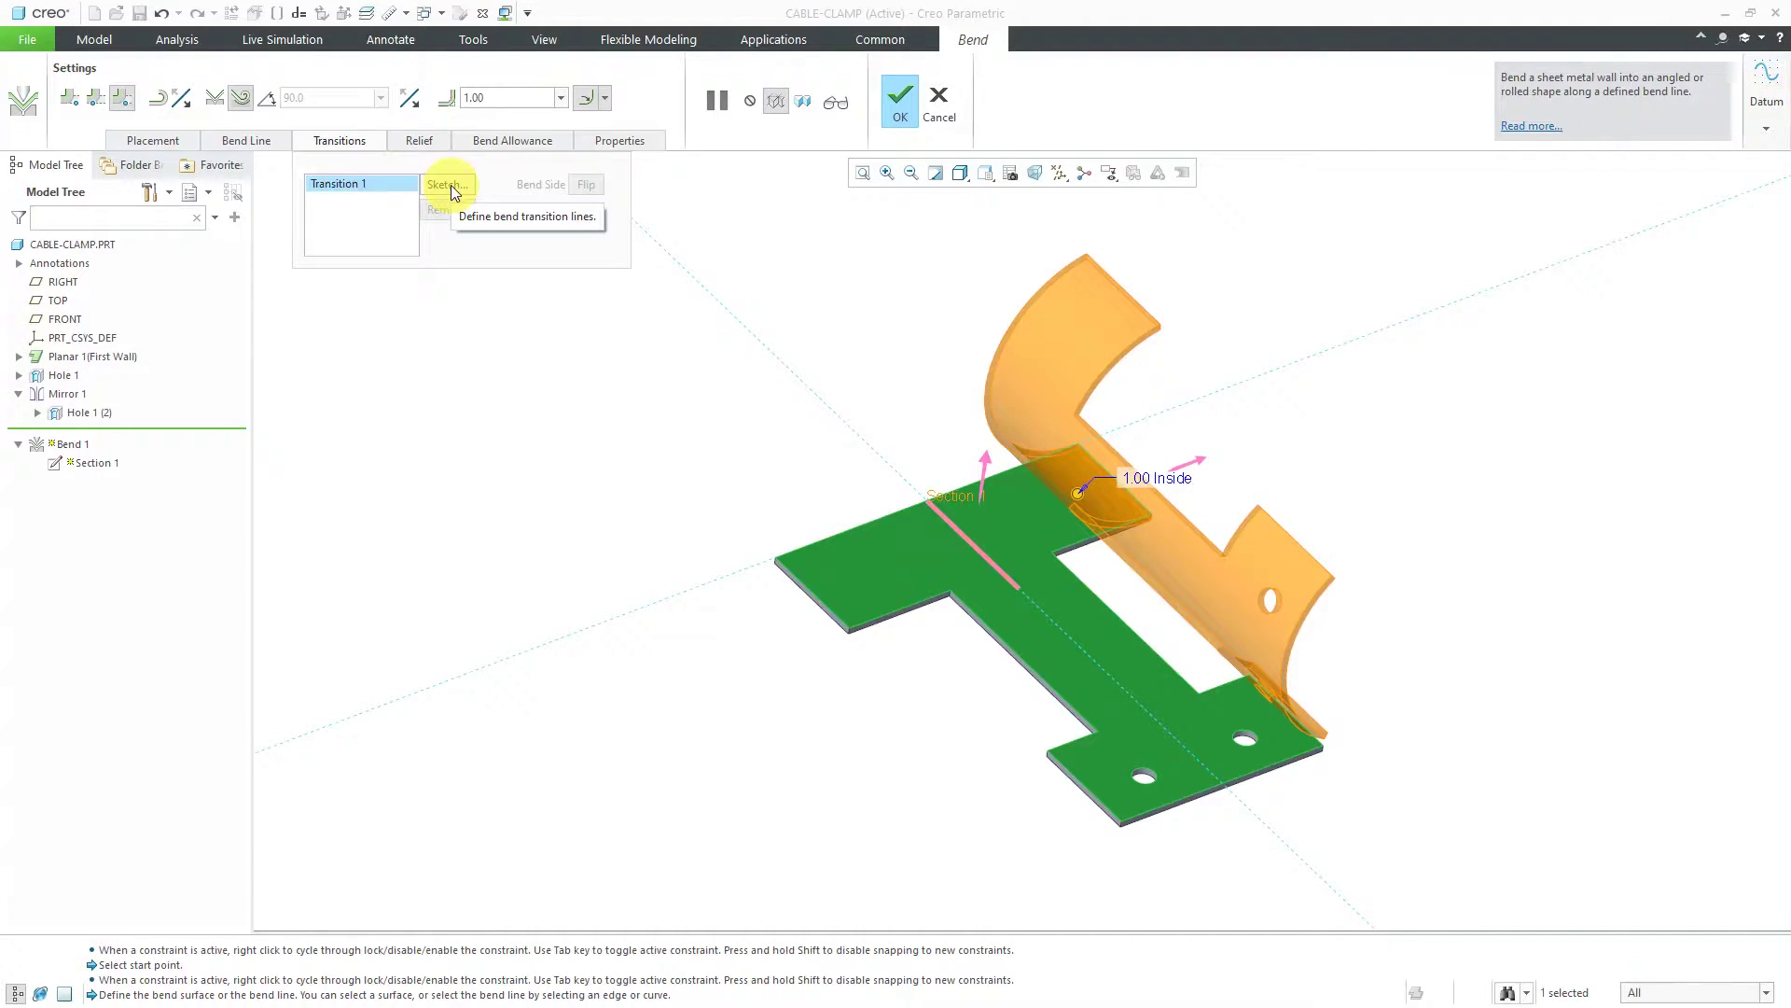
left_click(451, 184)
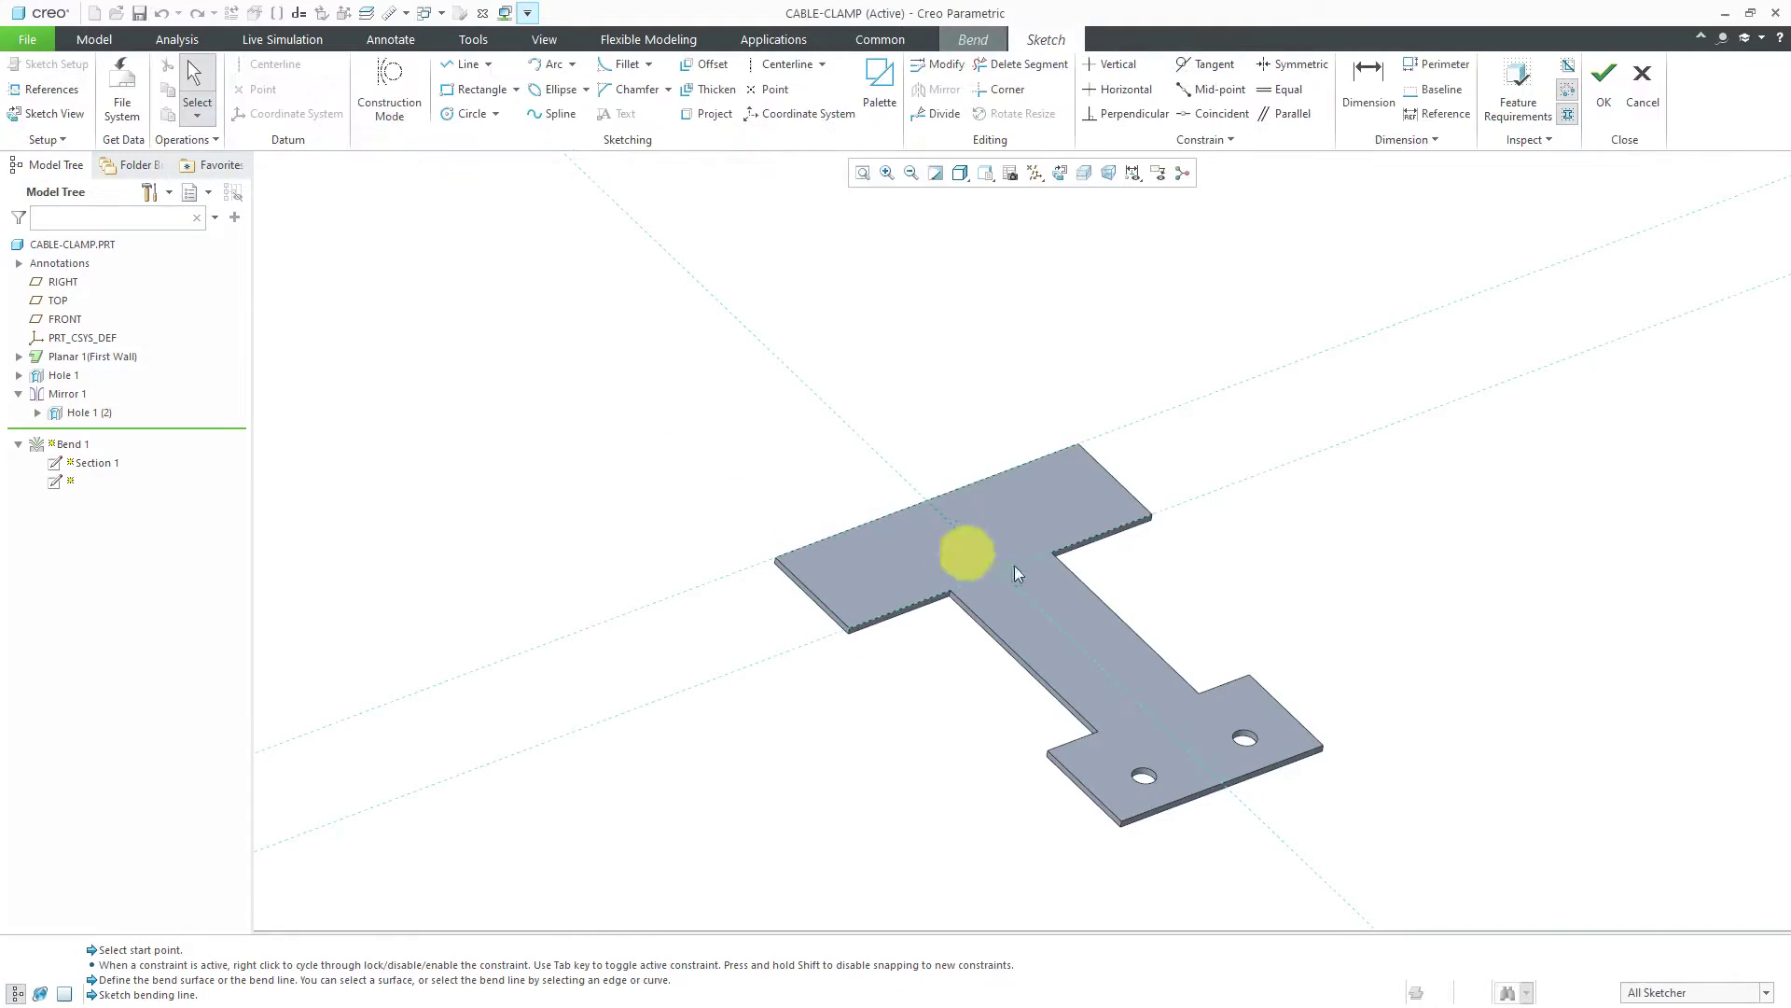
Add both side surfaces of the narrow strip as sketch references.
right_click(765, 787)
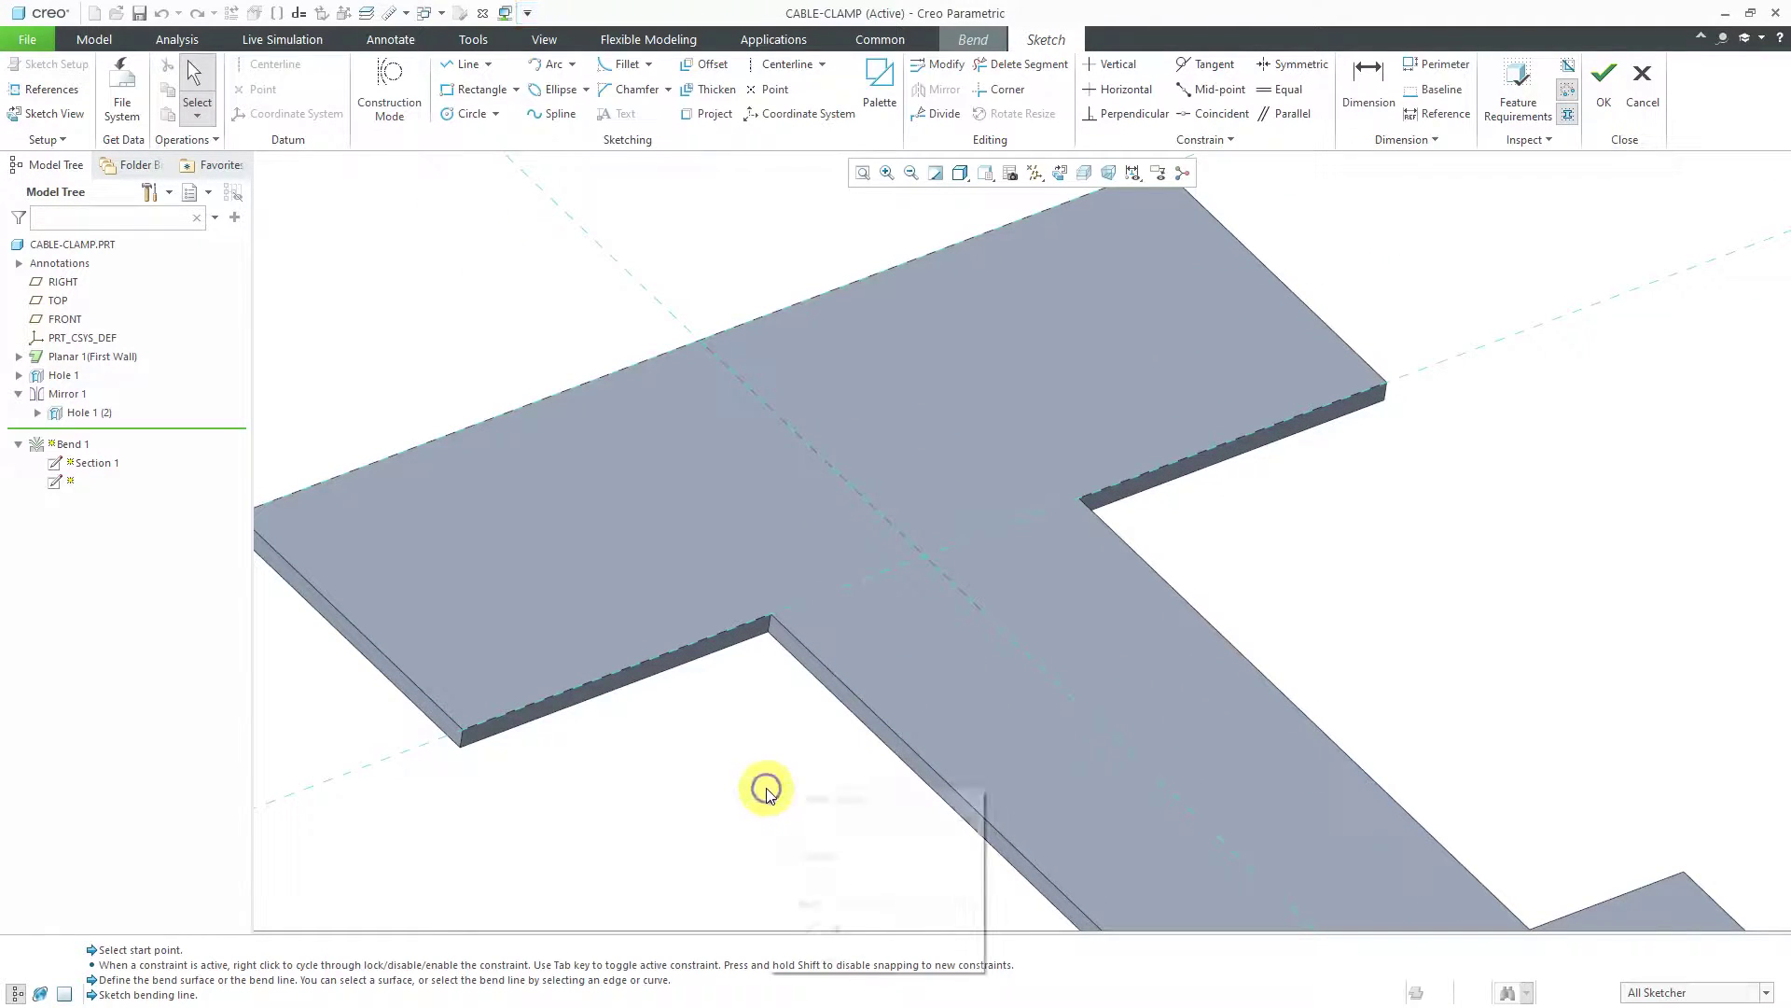
left_click(823, 855)
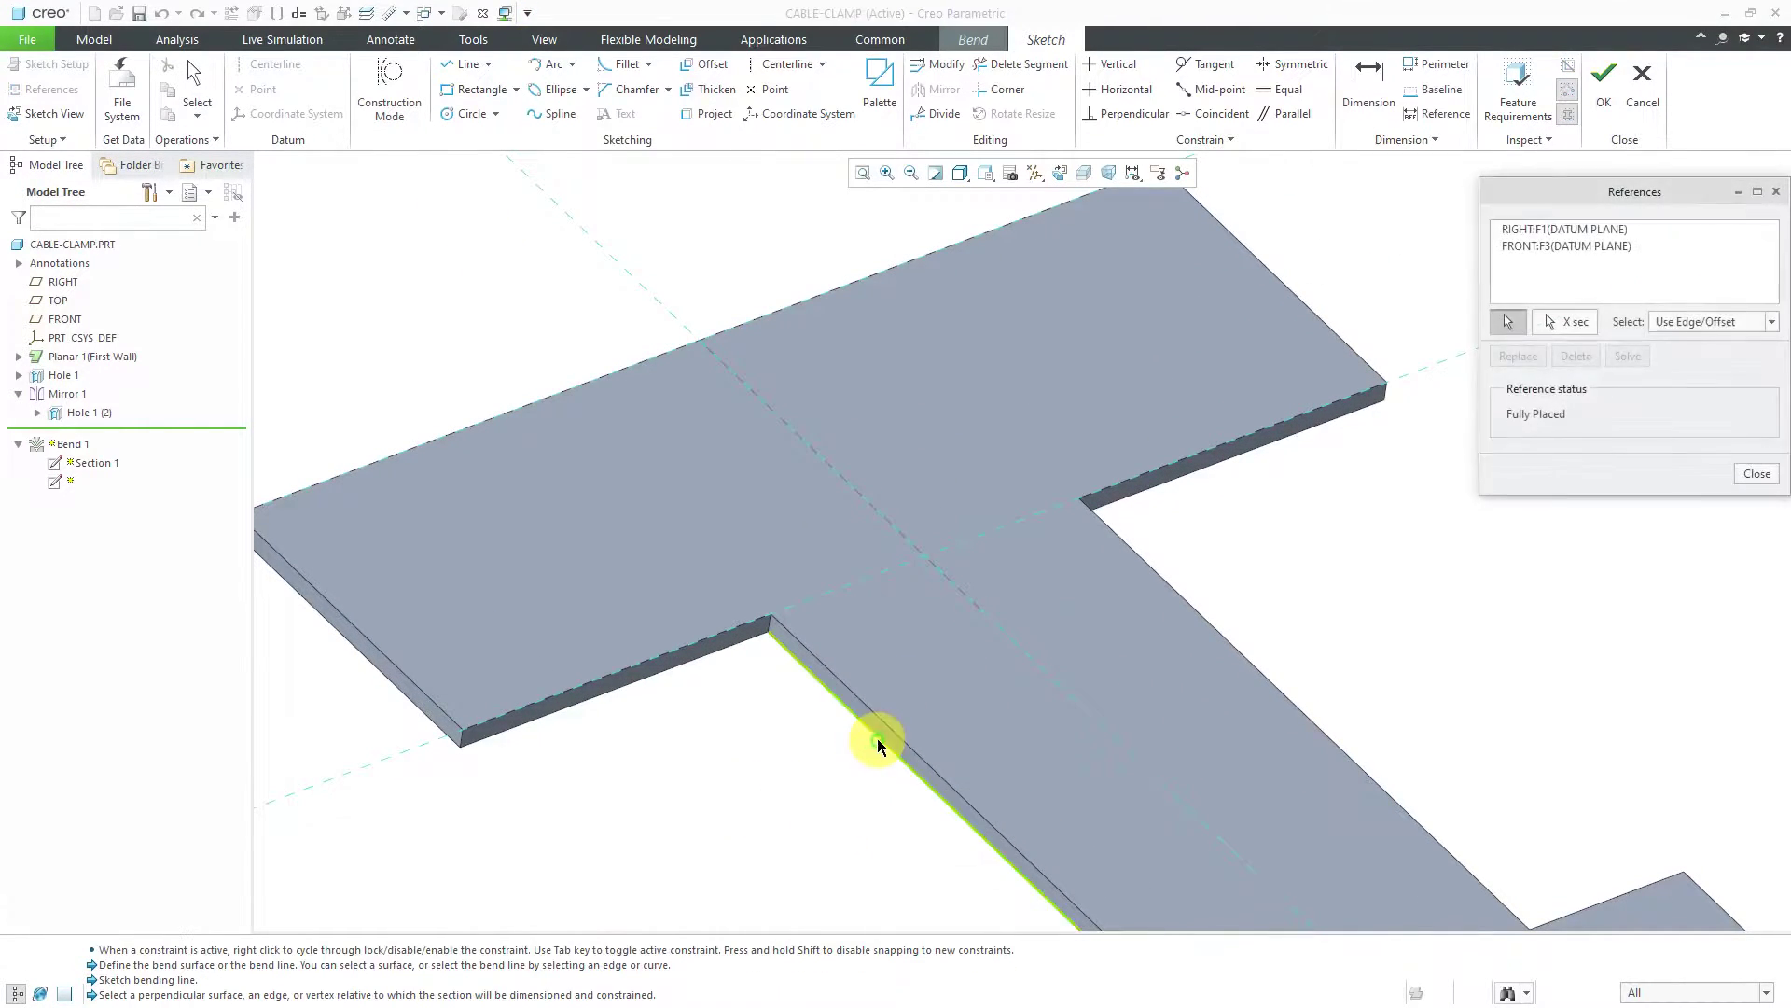
left_click(884, 741)
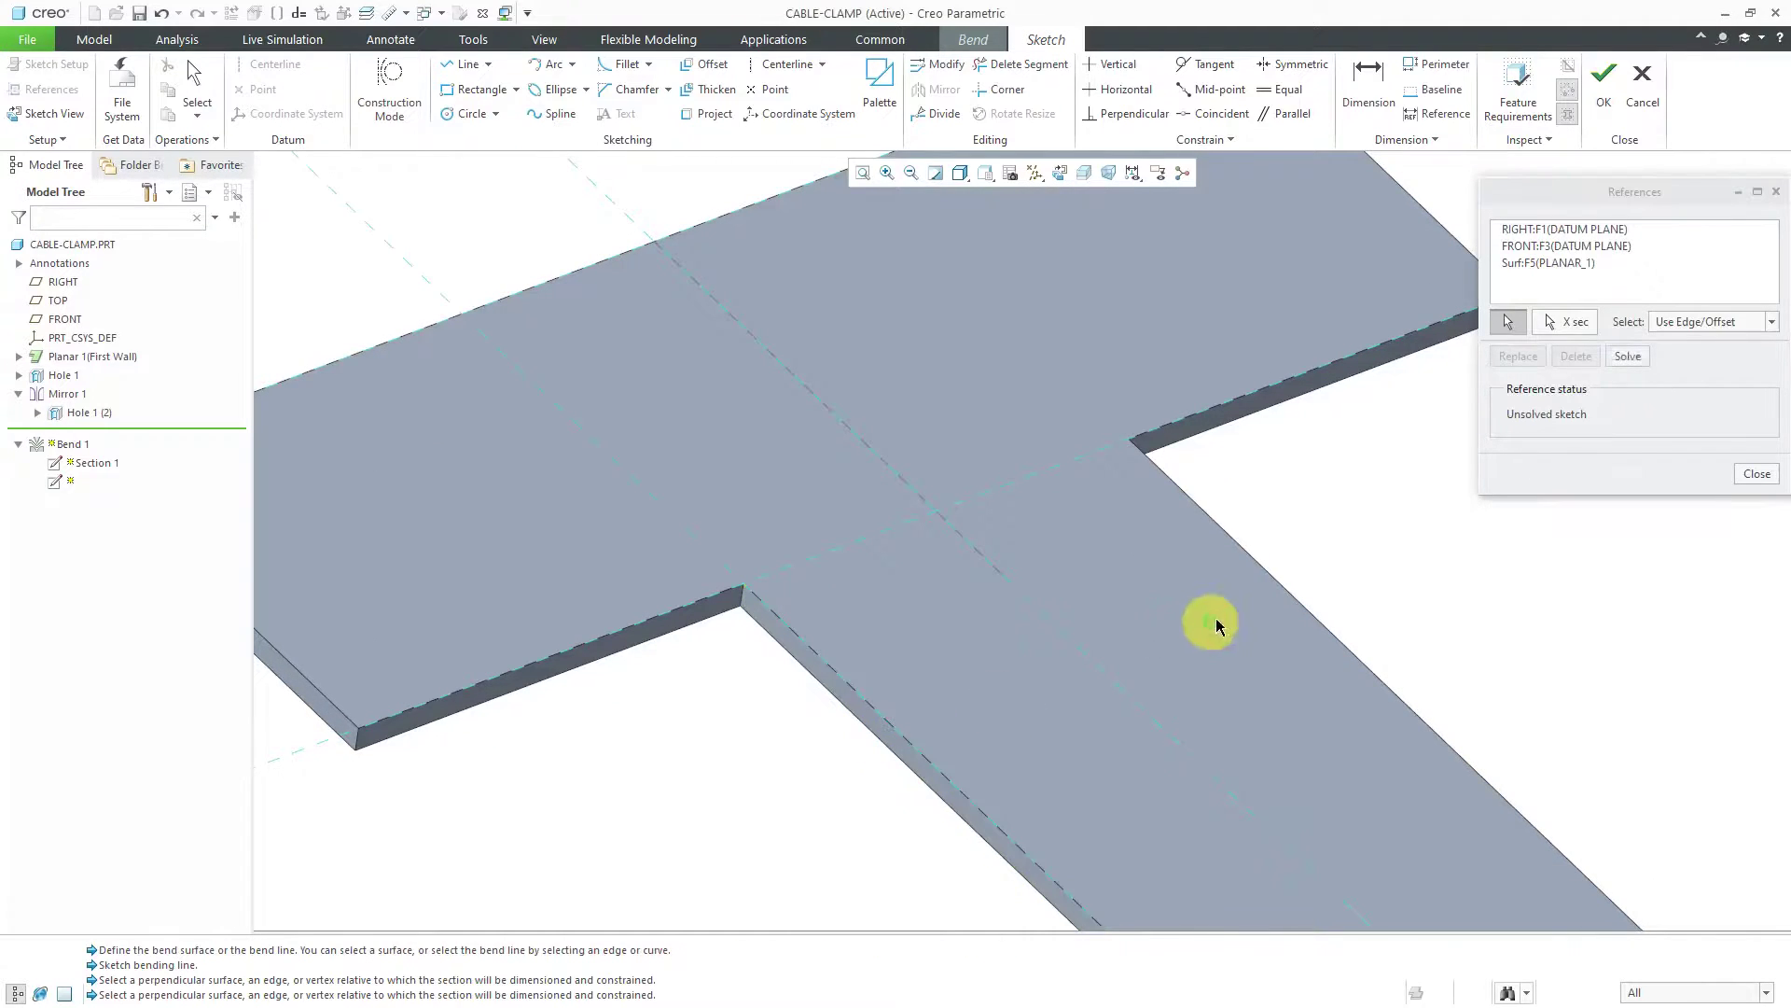
left_click(1269, 588)
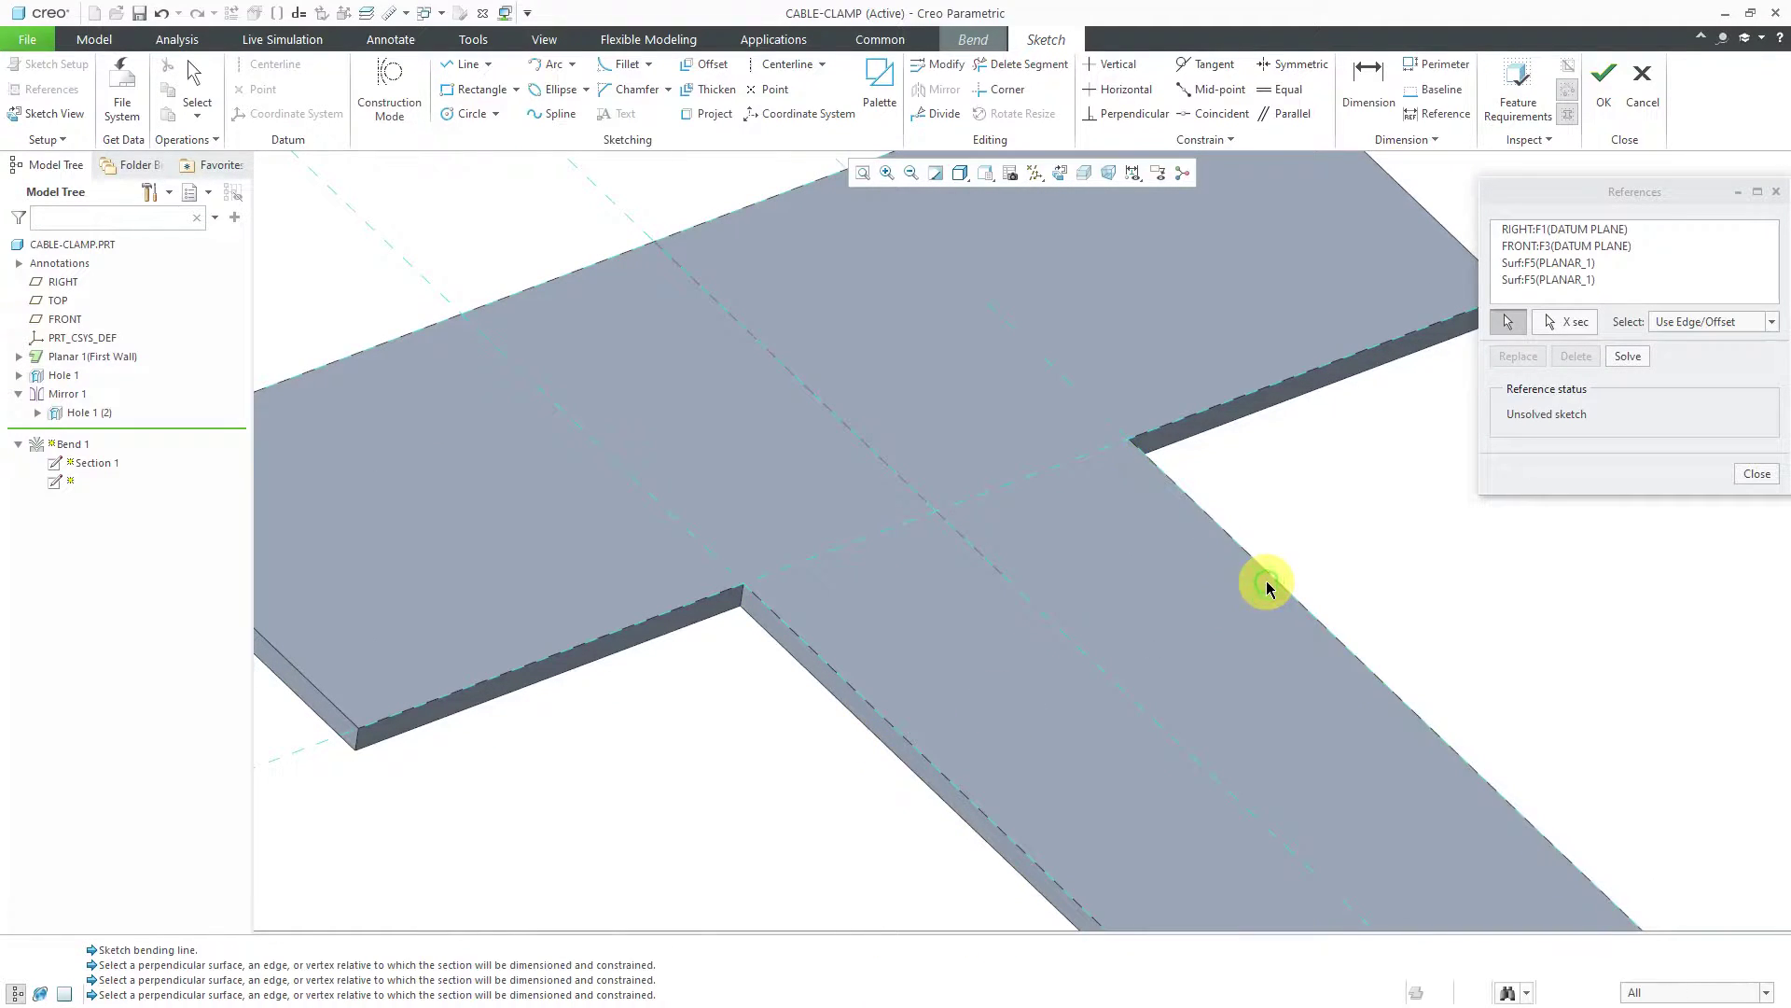
left_click(1633, 356)
left_click(1754, 474)
Sketch two parallel lines across the narrow strip between its side edges, the first about 0.21 from the wide end and the second about 0.42 further.
scroll(669, 465, "down", 2)
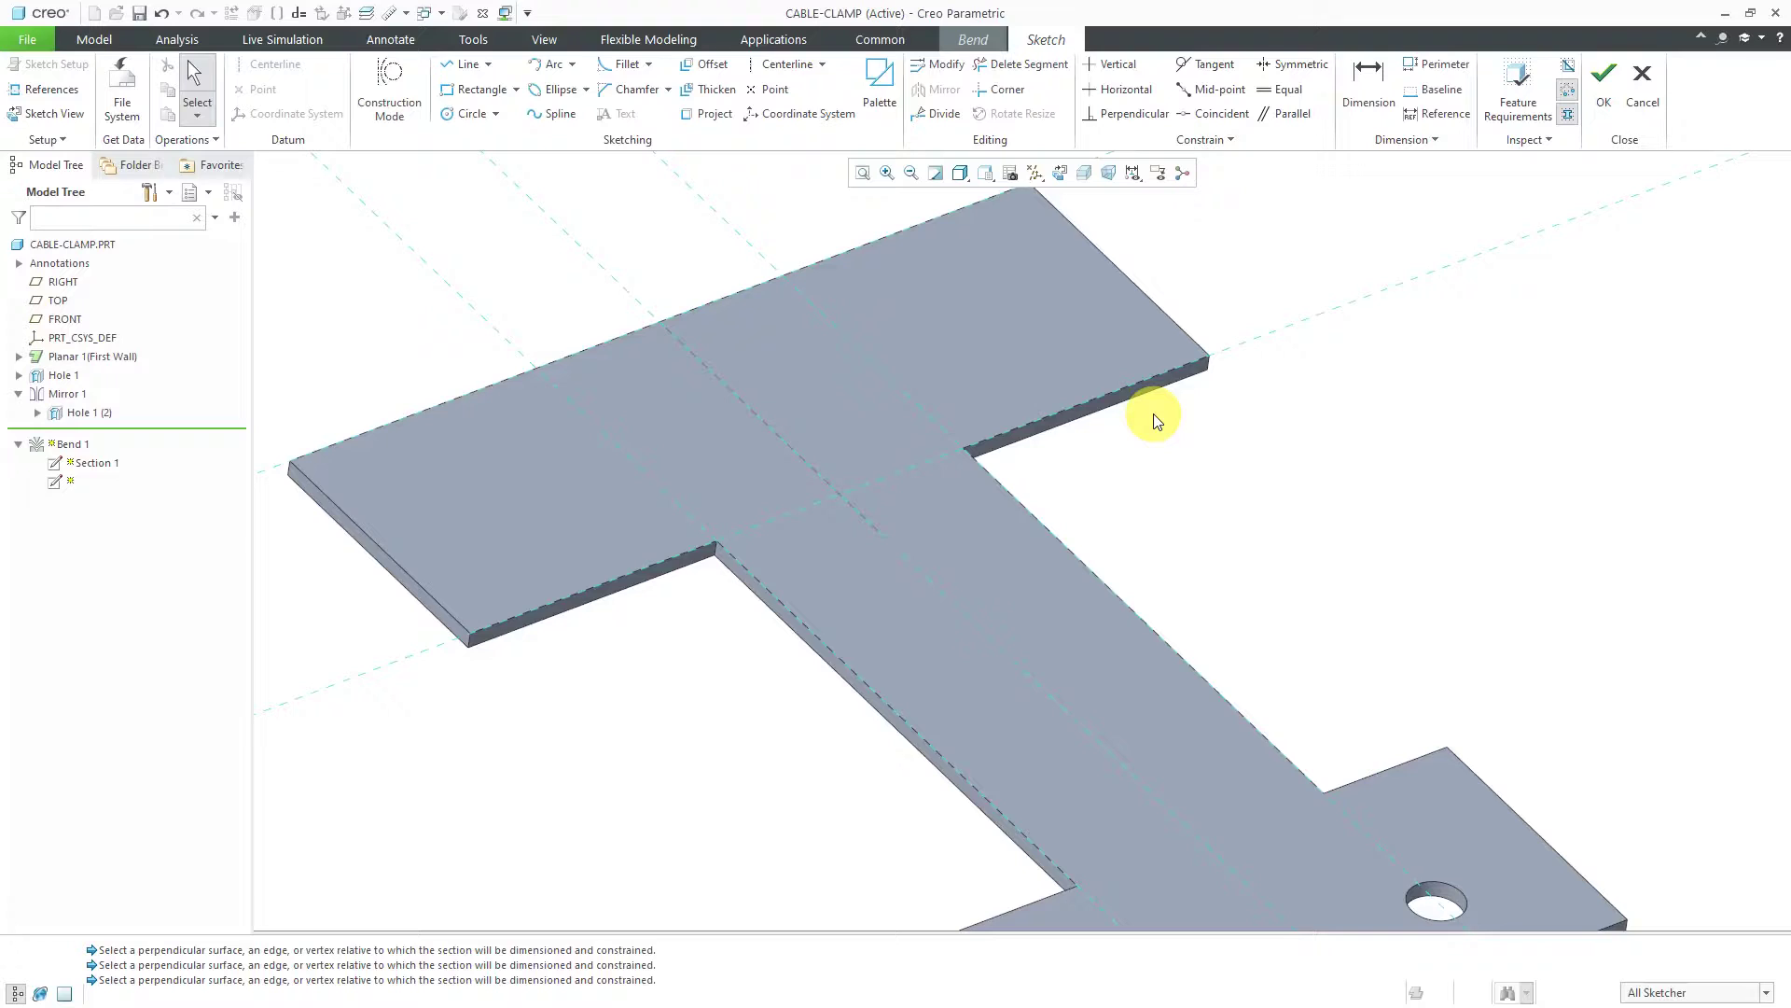
left_click(464, 67)
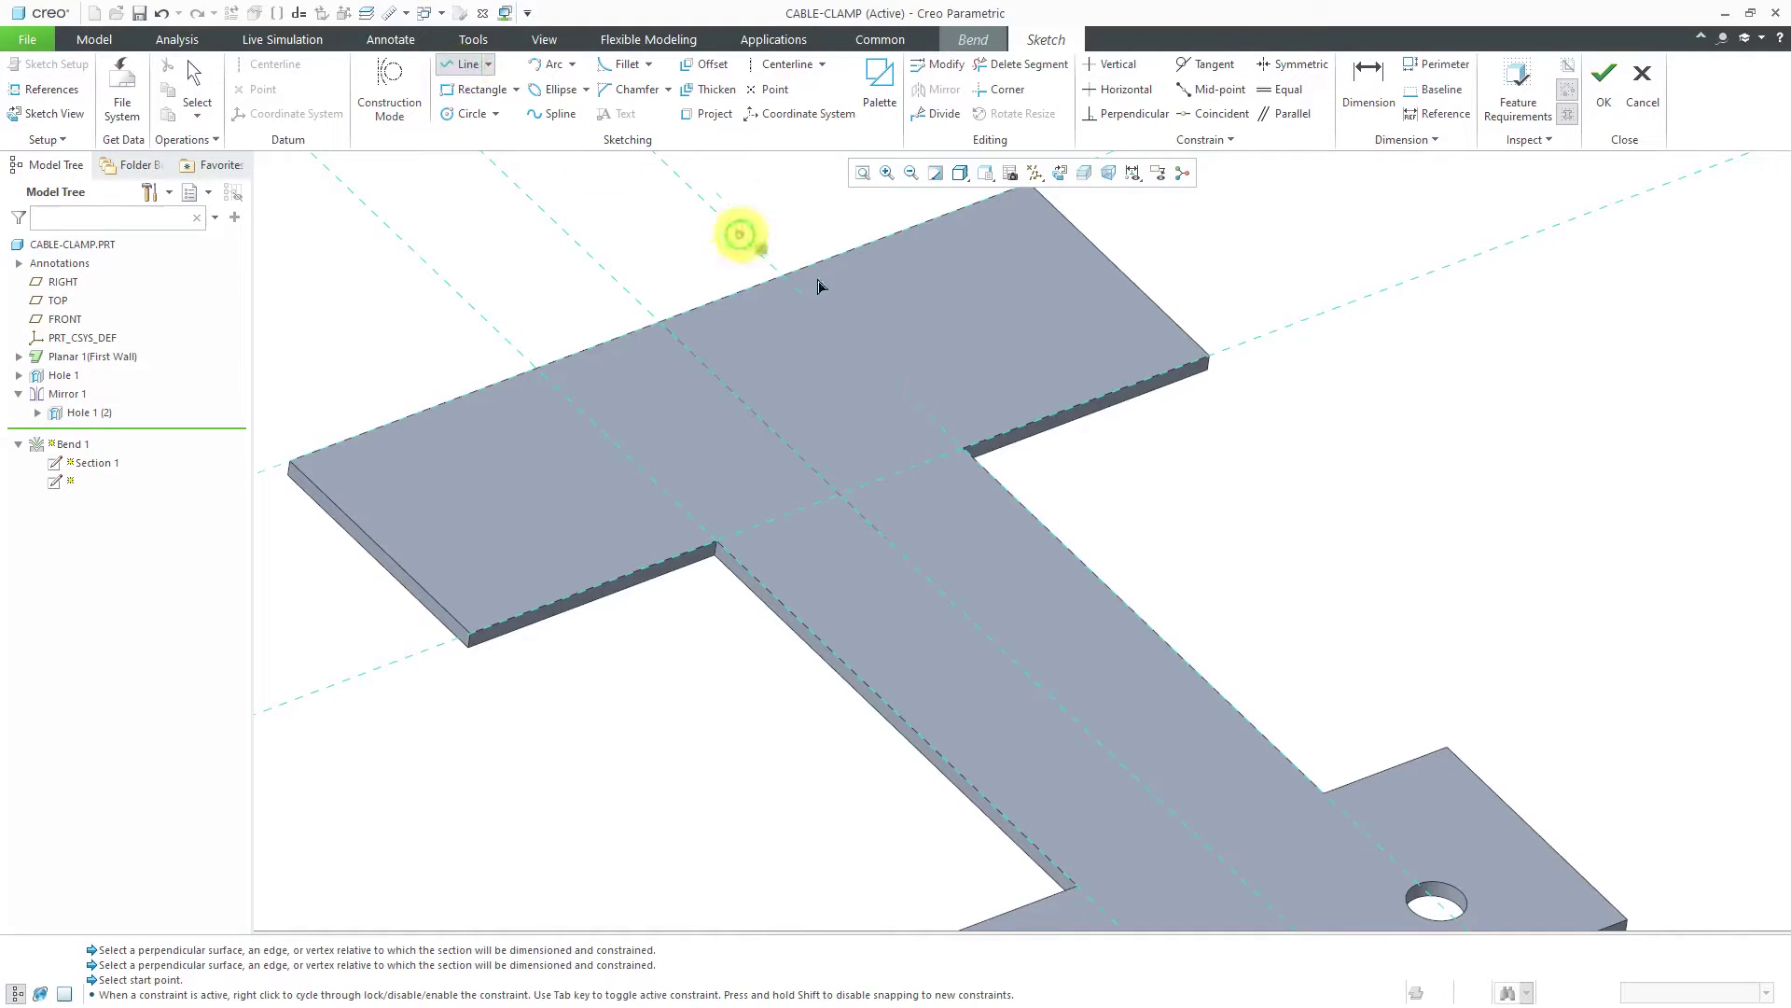
left_click(761, 580)
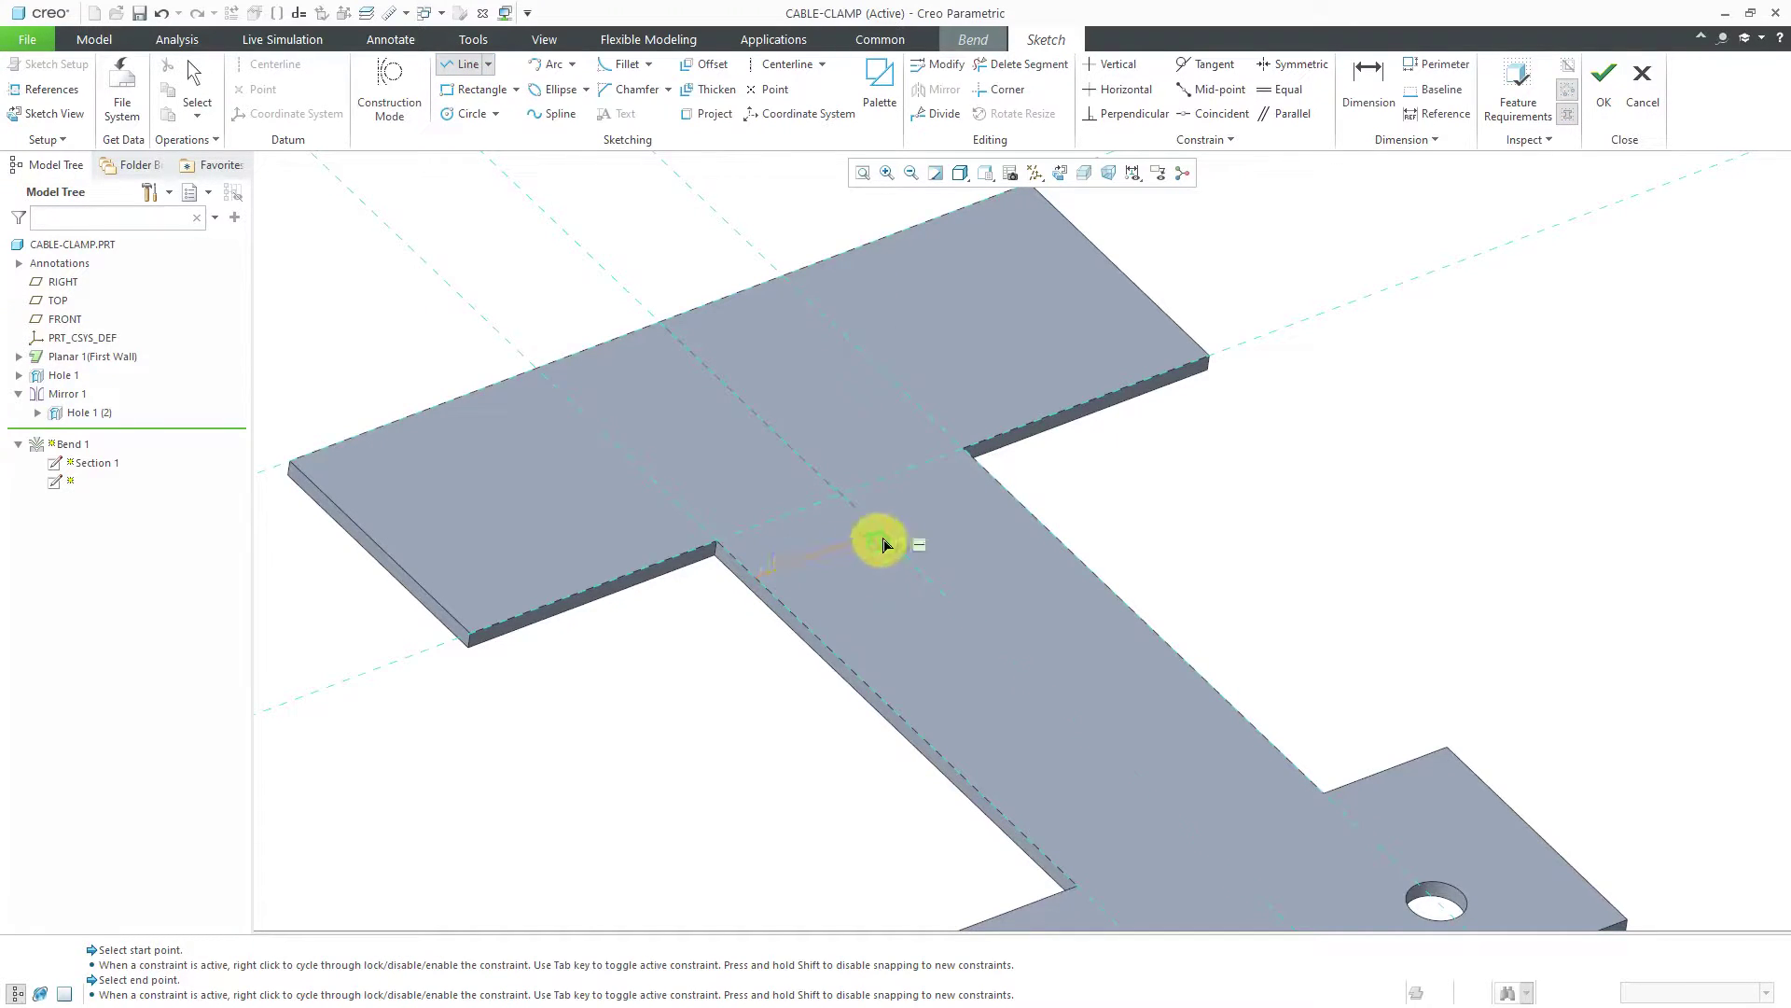
left_click(996, 486)
middle_click(1031, 488)
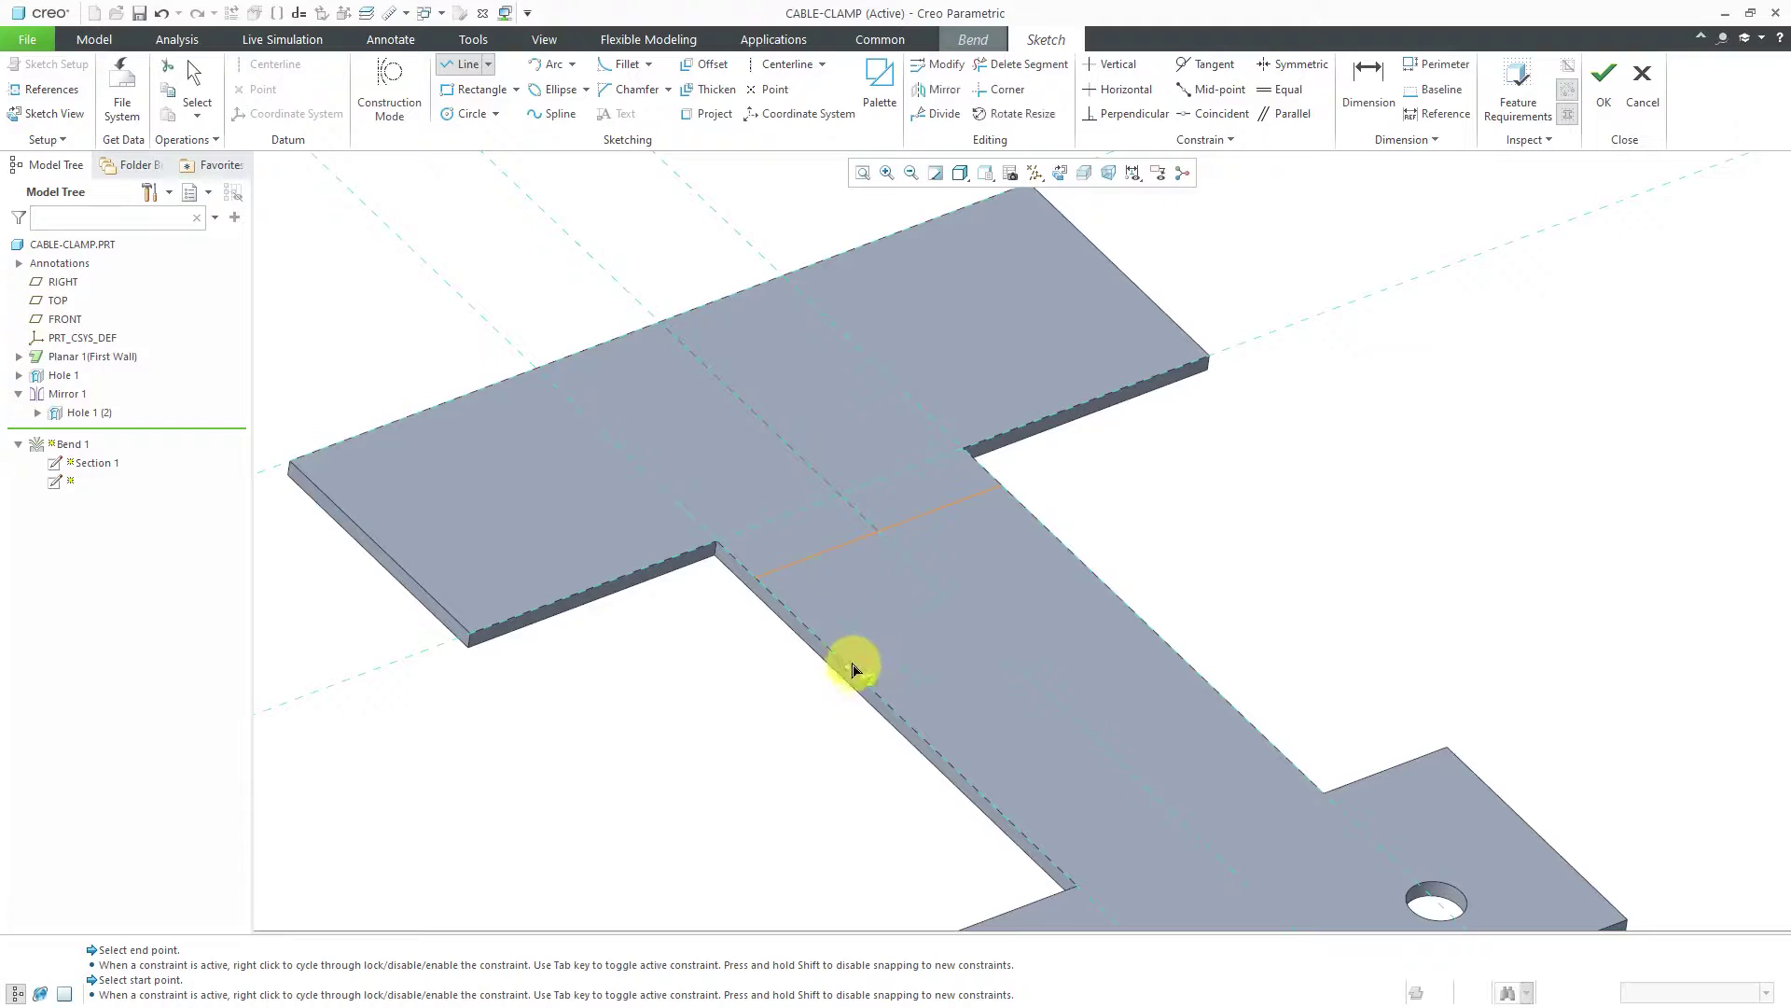
left_click(834, 653)
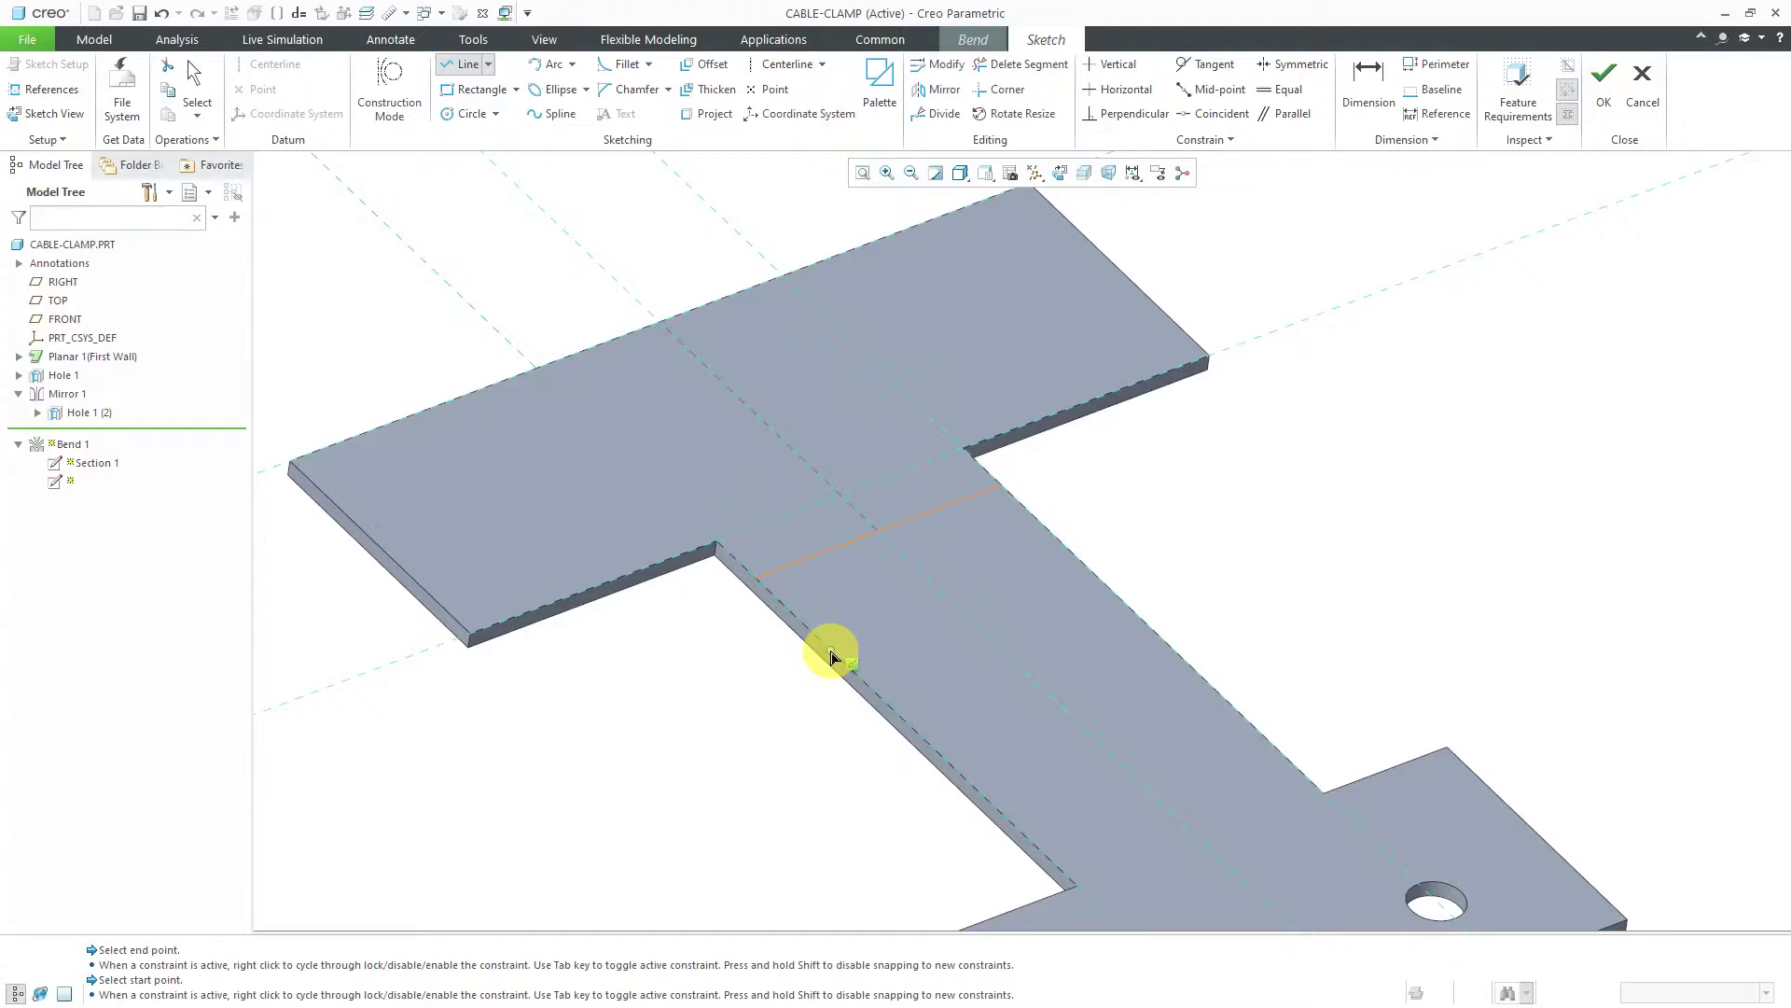
left_click(1073, 558)
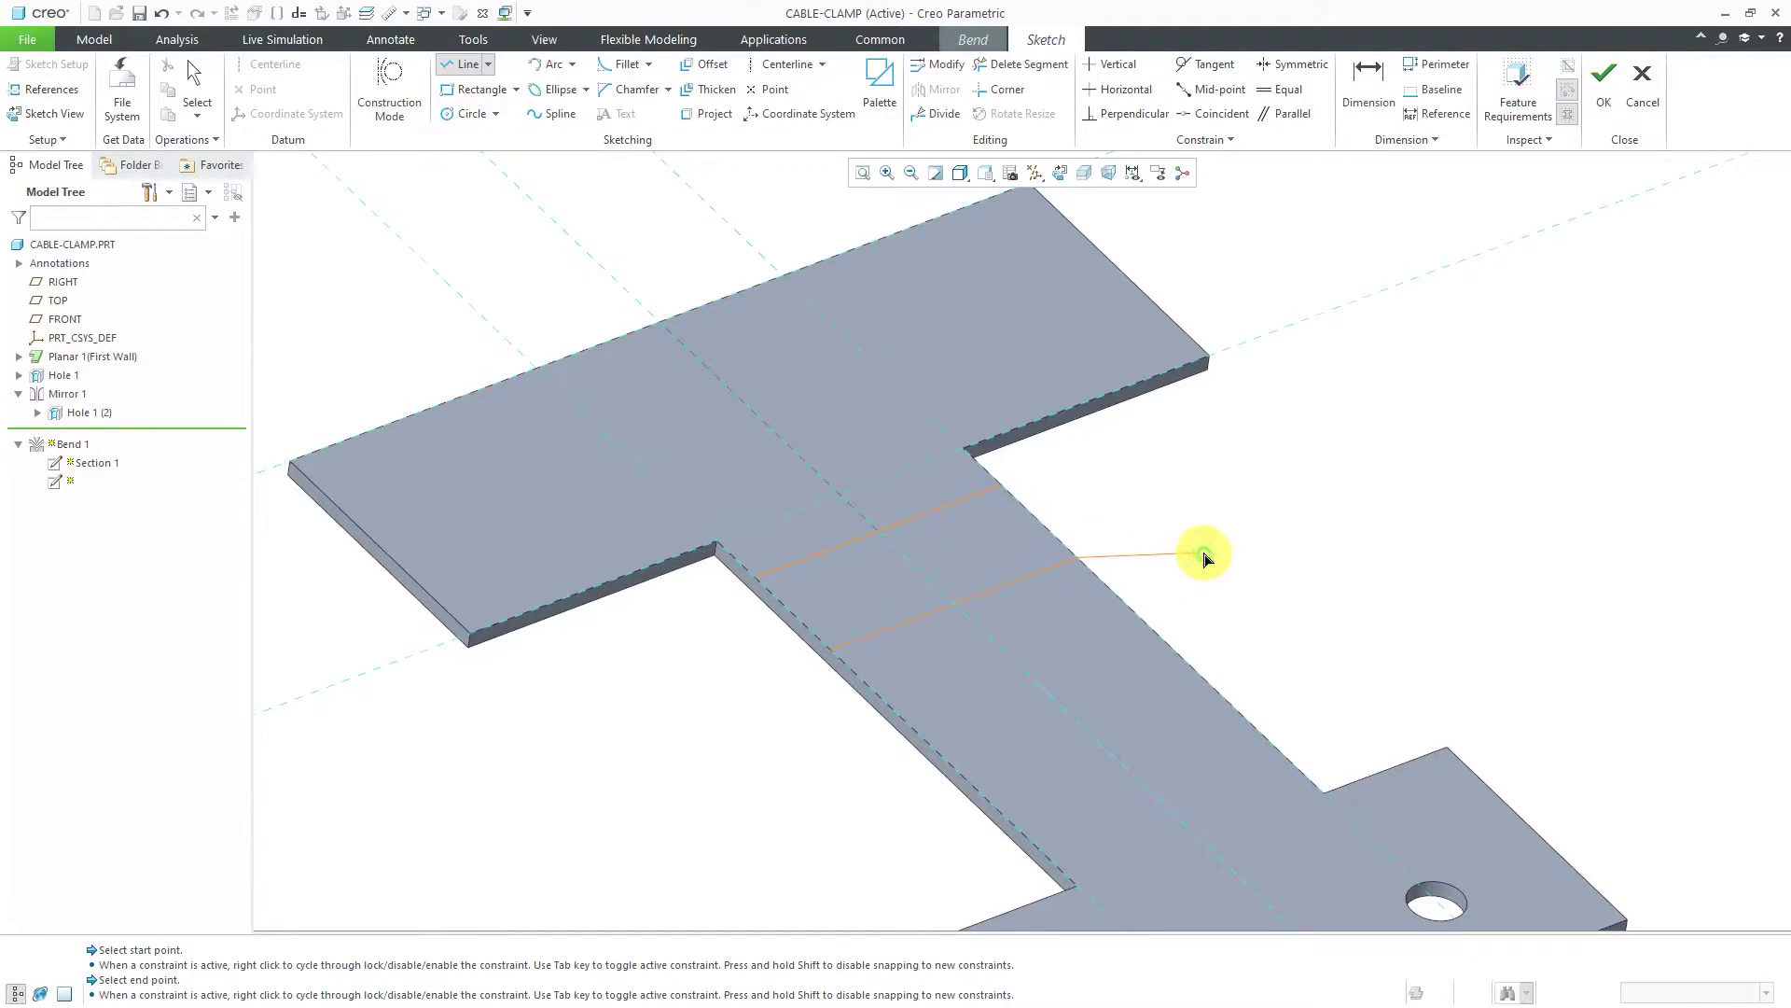
middle_click(1202, 552)
middle_click(1203, 556)
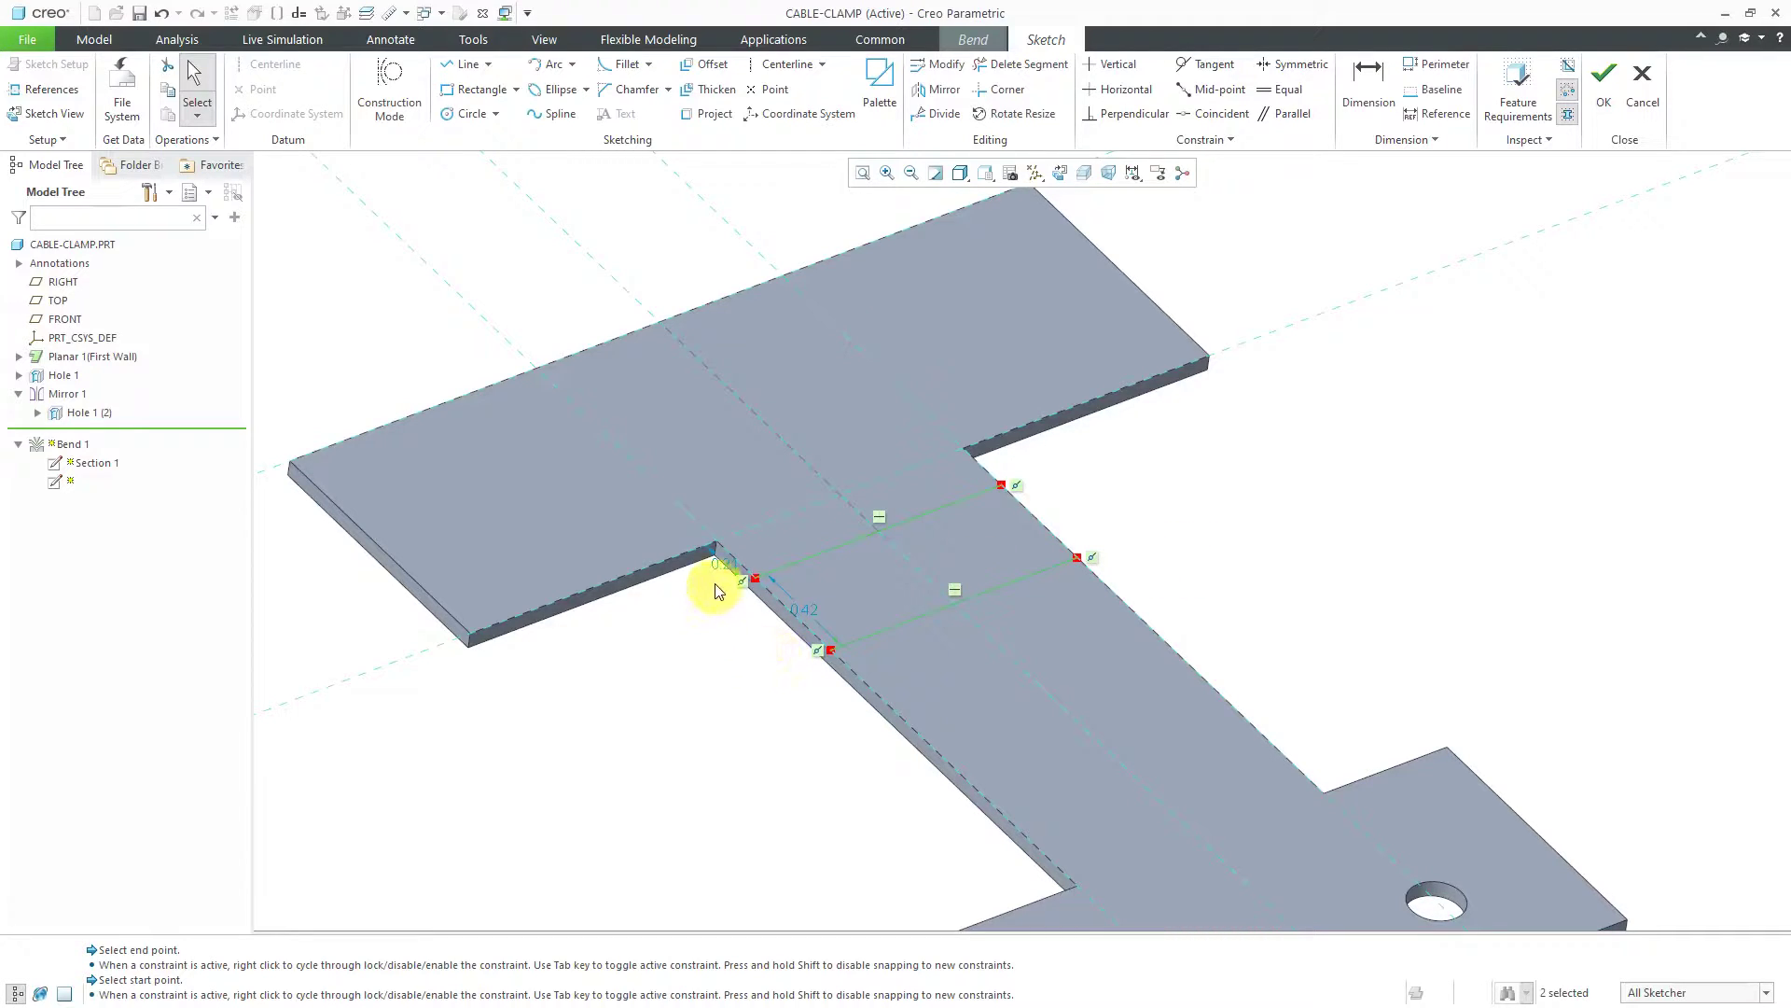
Move the two dimensions clear of the part and set the first transition line's distance from the wide end to 0.125.
left_click_drag(726, 566, 703, 591)
left_click_drag(780, 641, 752, 644)
double_click(701, 586)
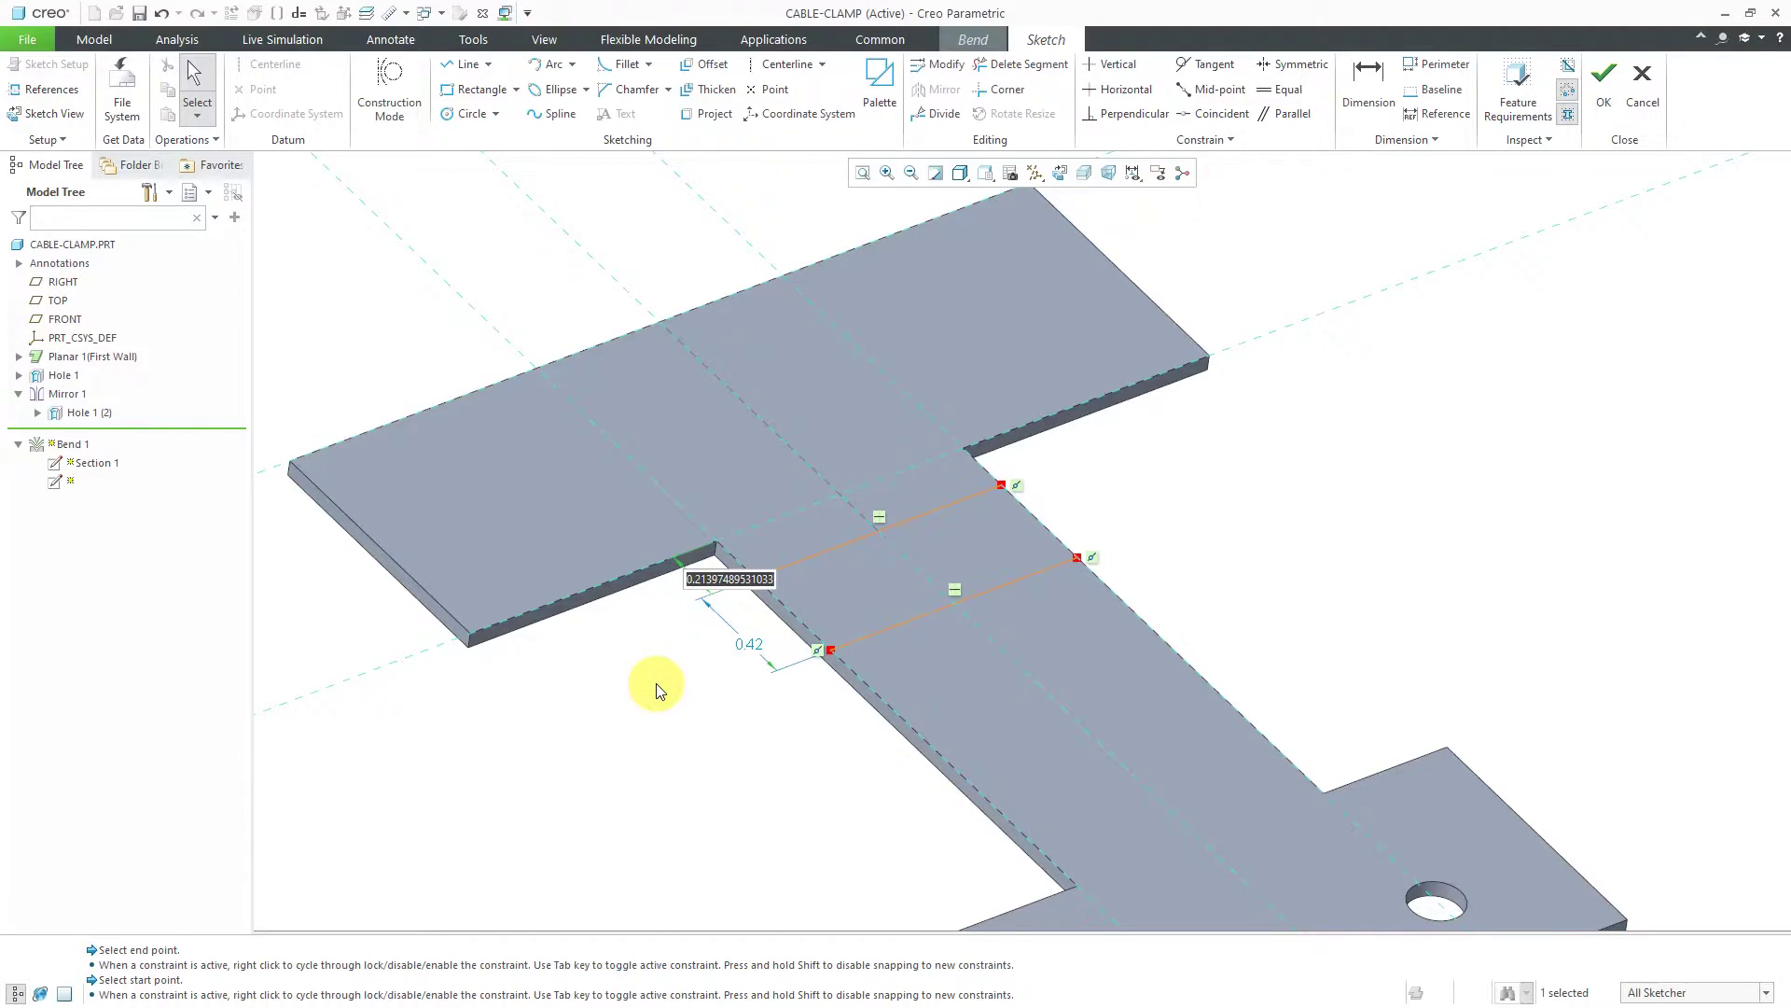
type(".125")
key("Return")
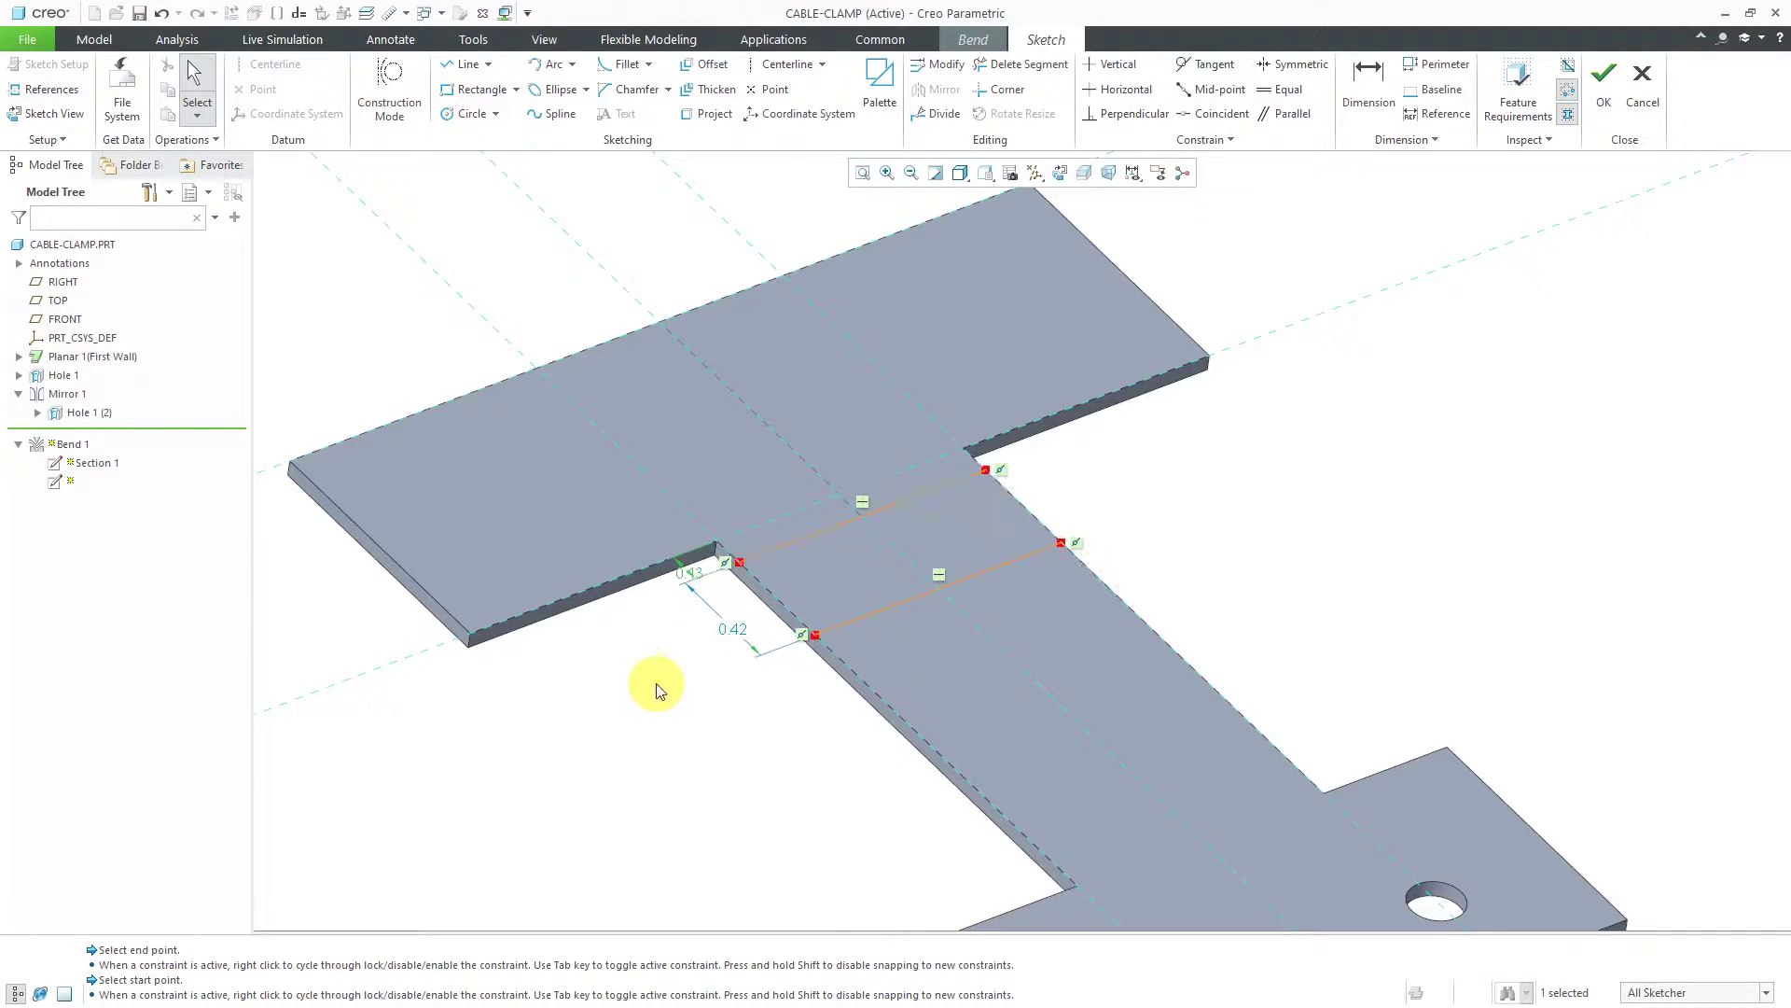
Set the spacing between the two transition lines to 0.375 and finish the sketch.
double_click(728, 635)
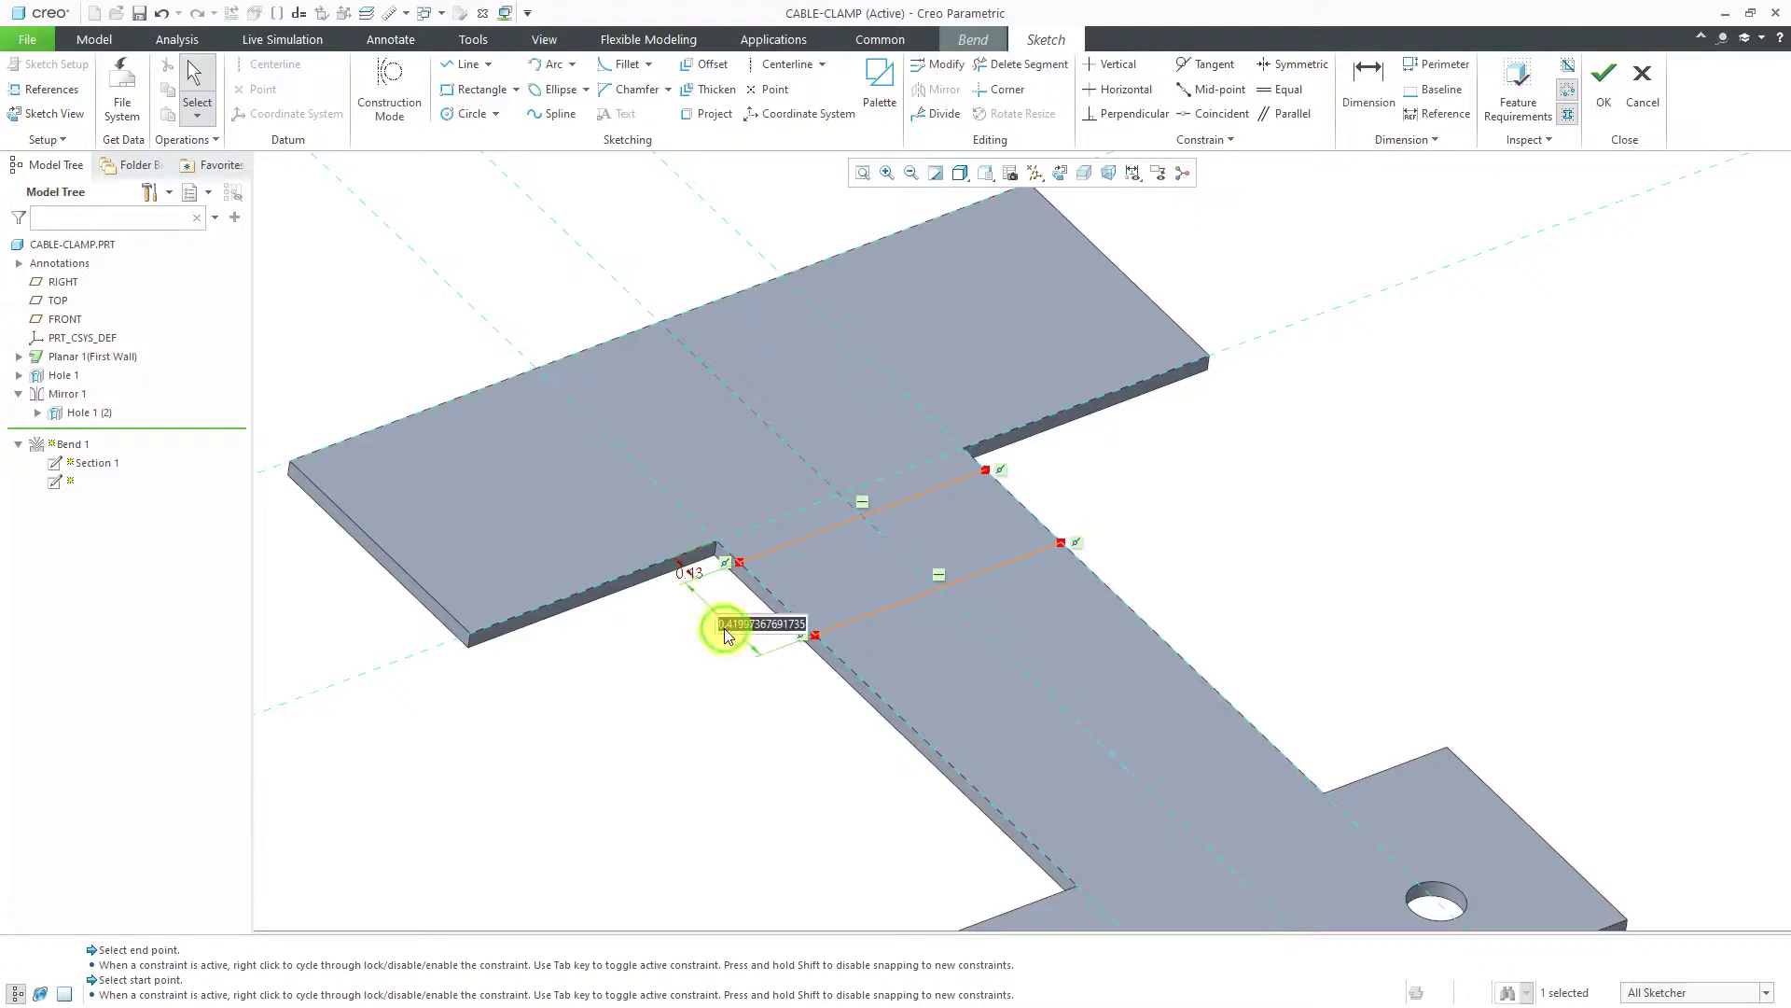
type(".375")
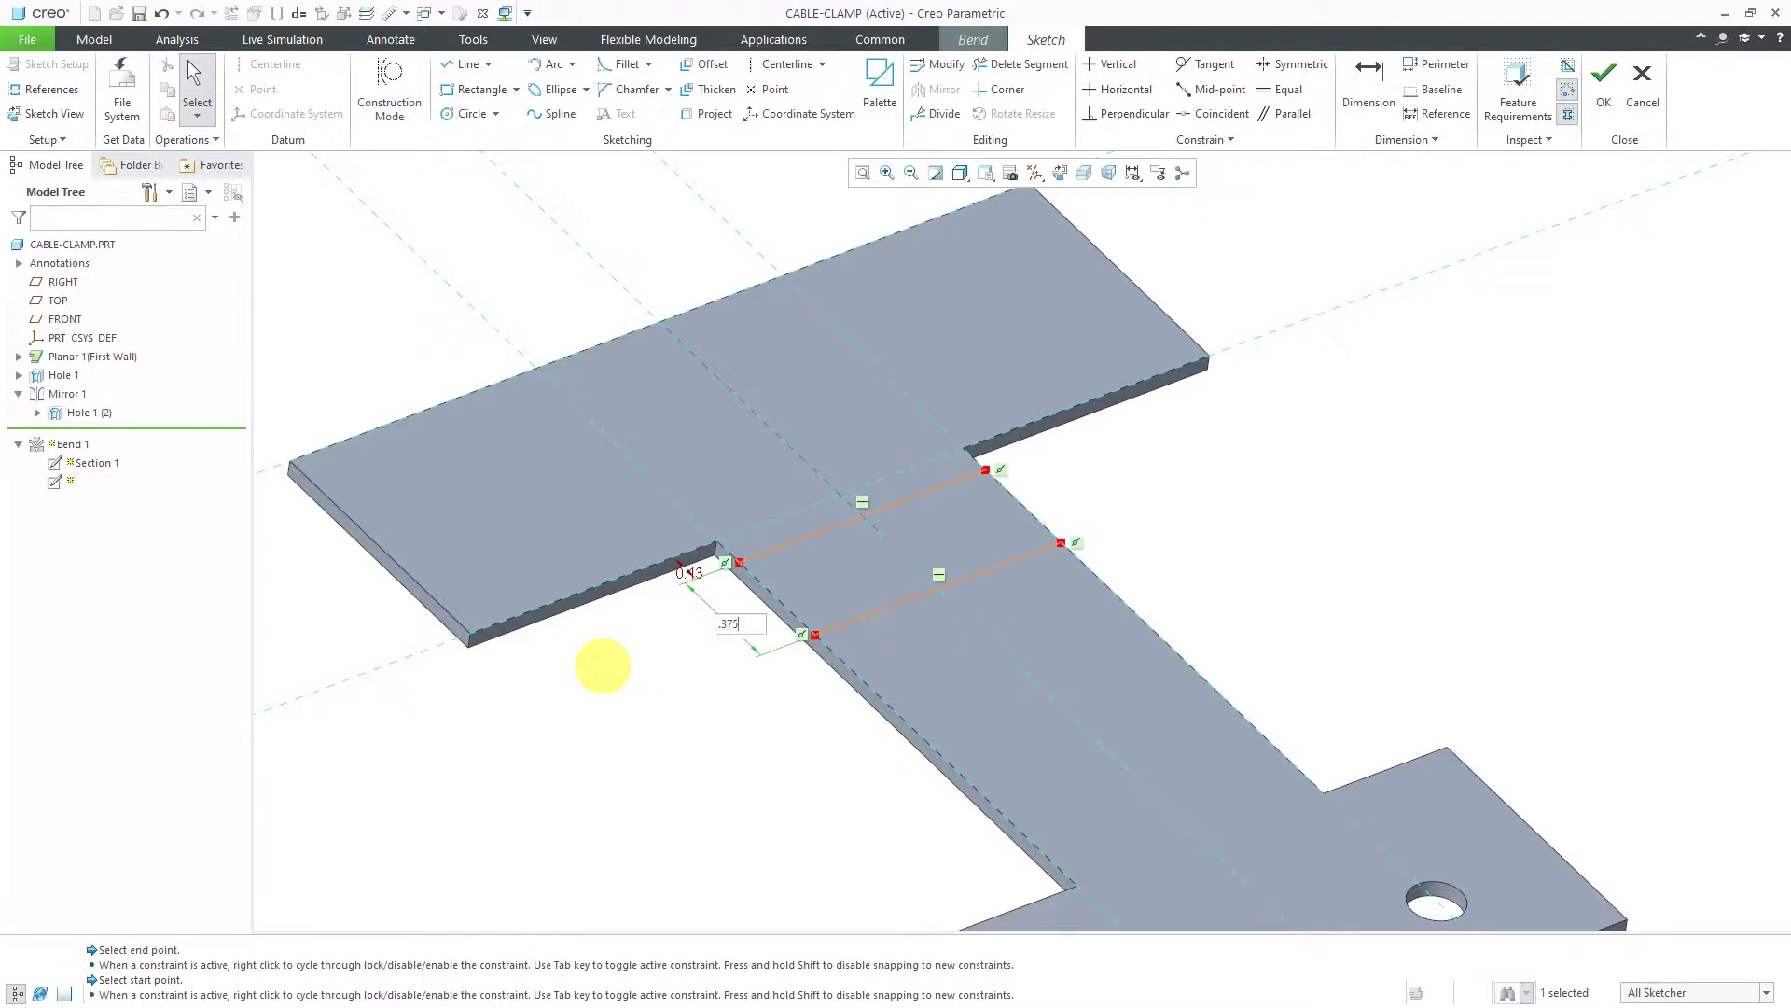
key("Return")
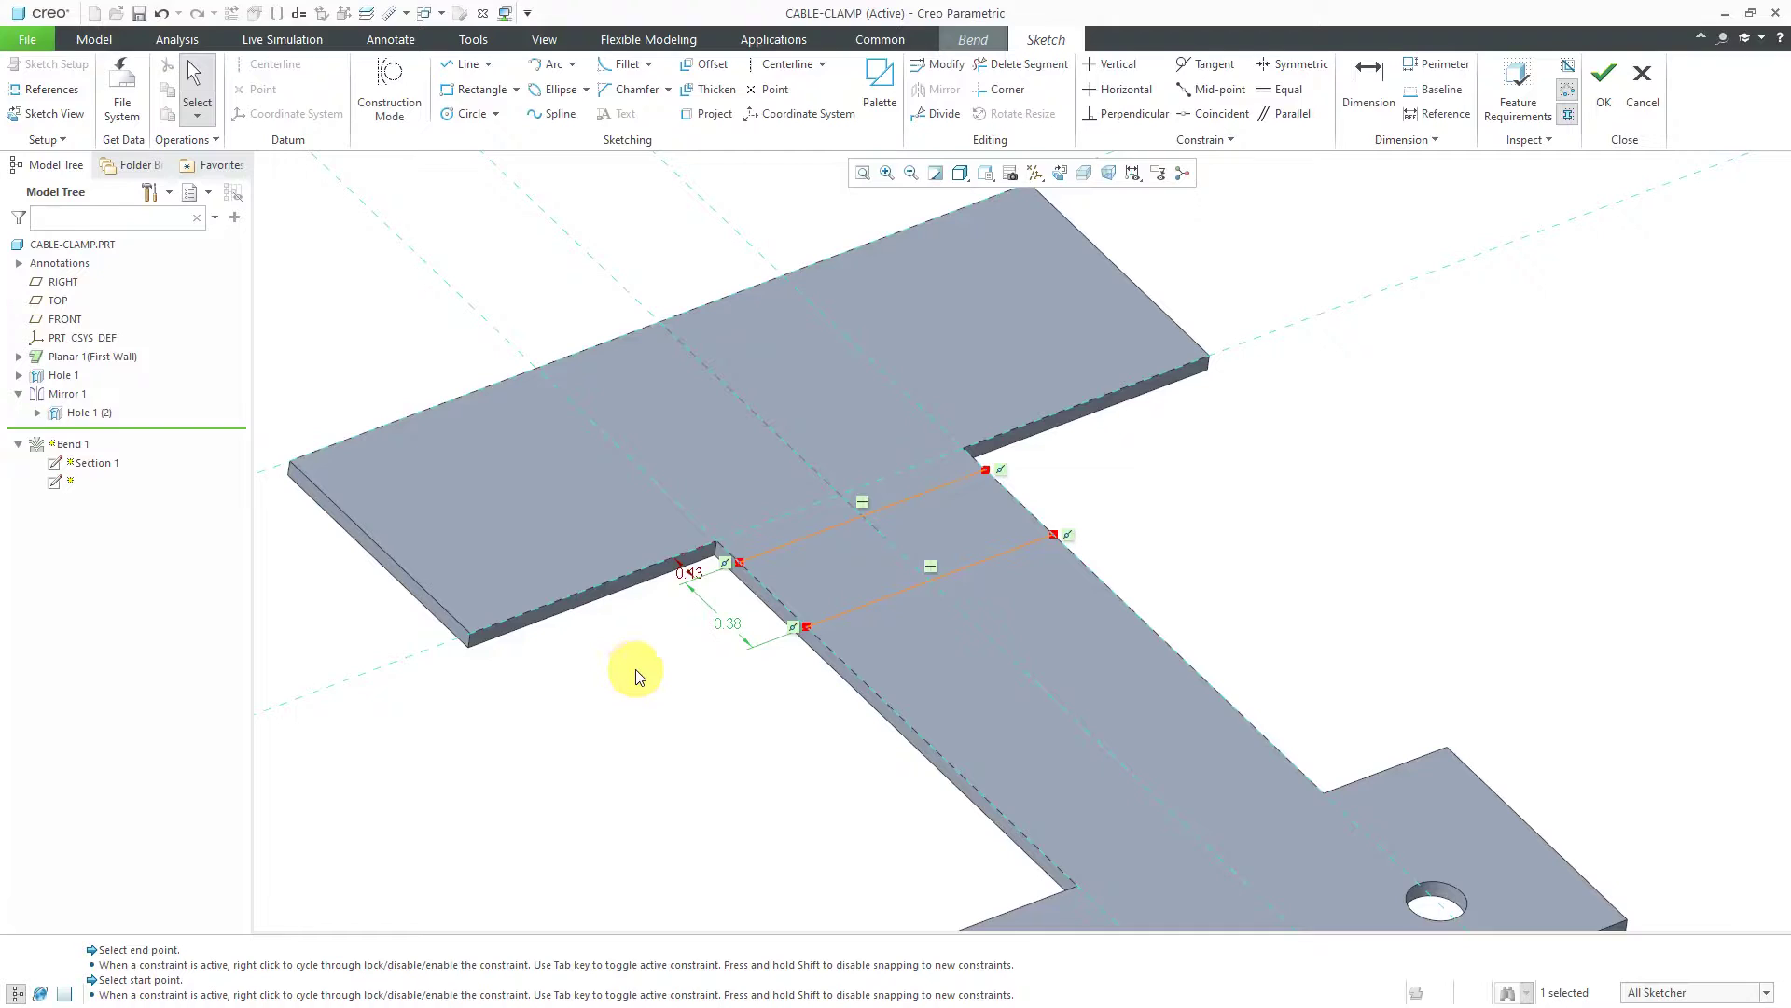
right_click(635, 669)
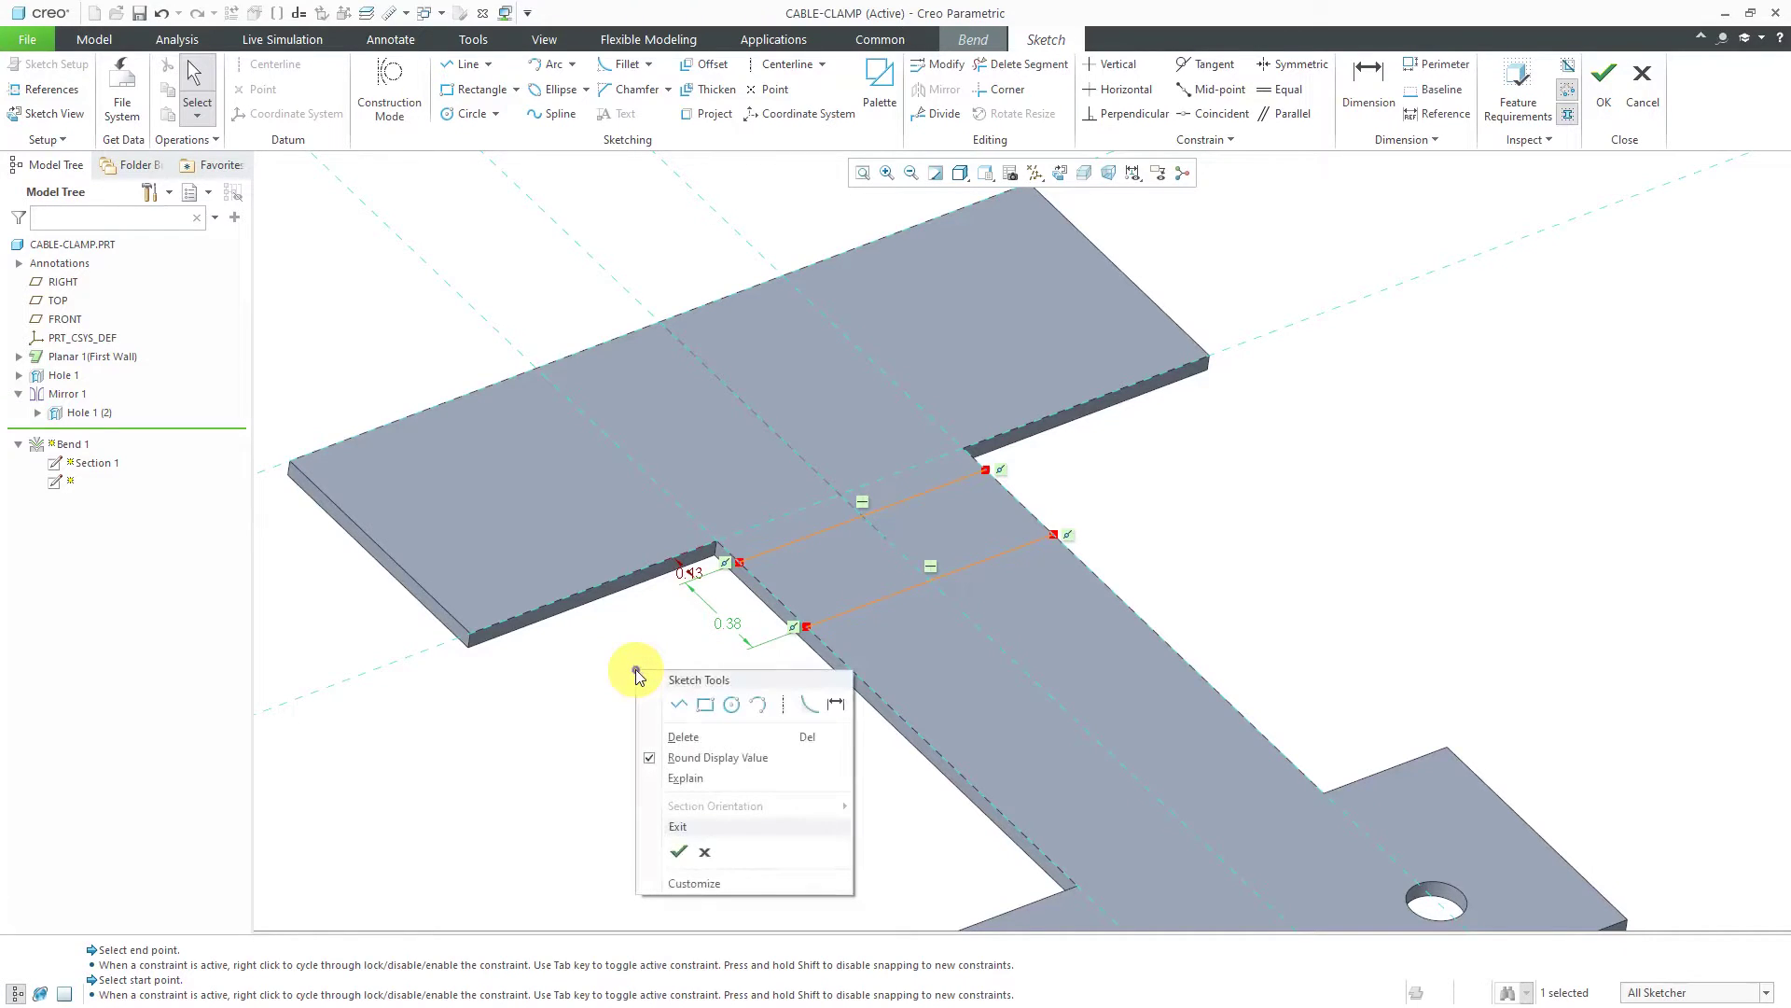
left_click(680, 852)
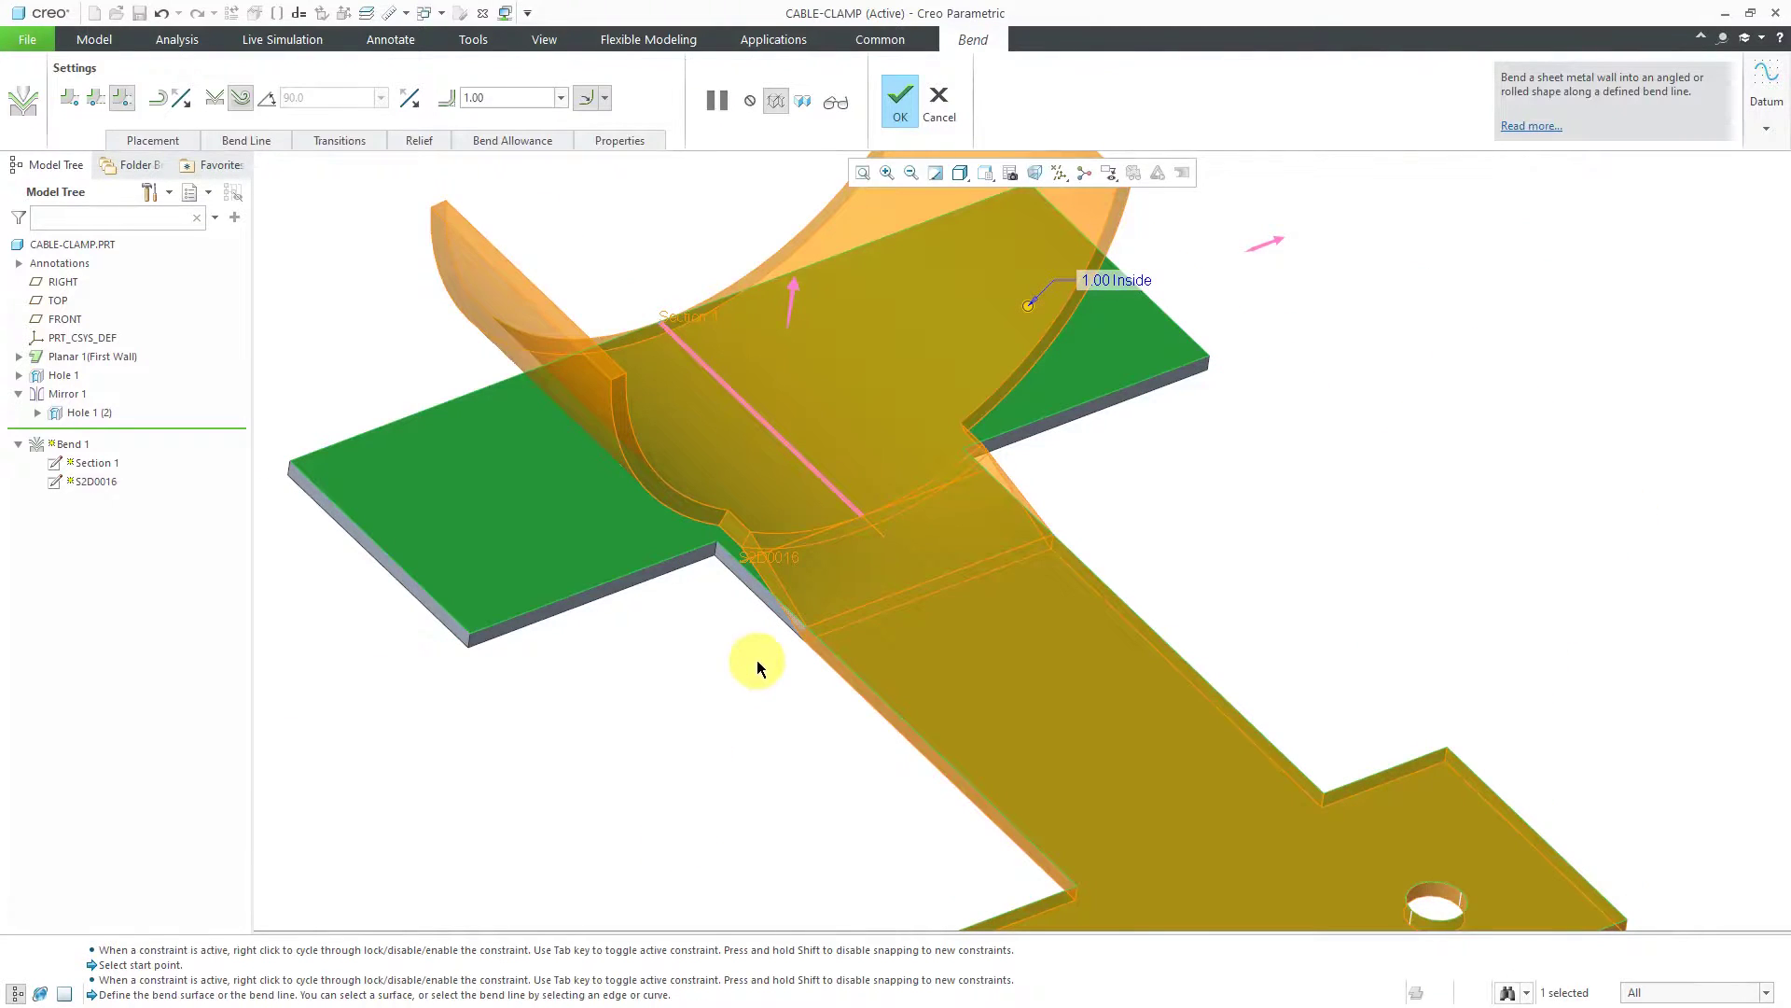
Reduce the rolled bend's inside radius to 0.625 and complete the bend.
middle_click_drag(758, 659, 772, 612)
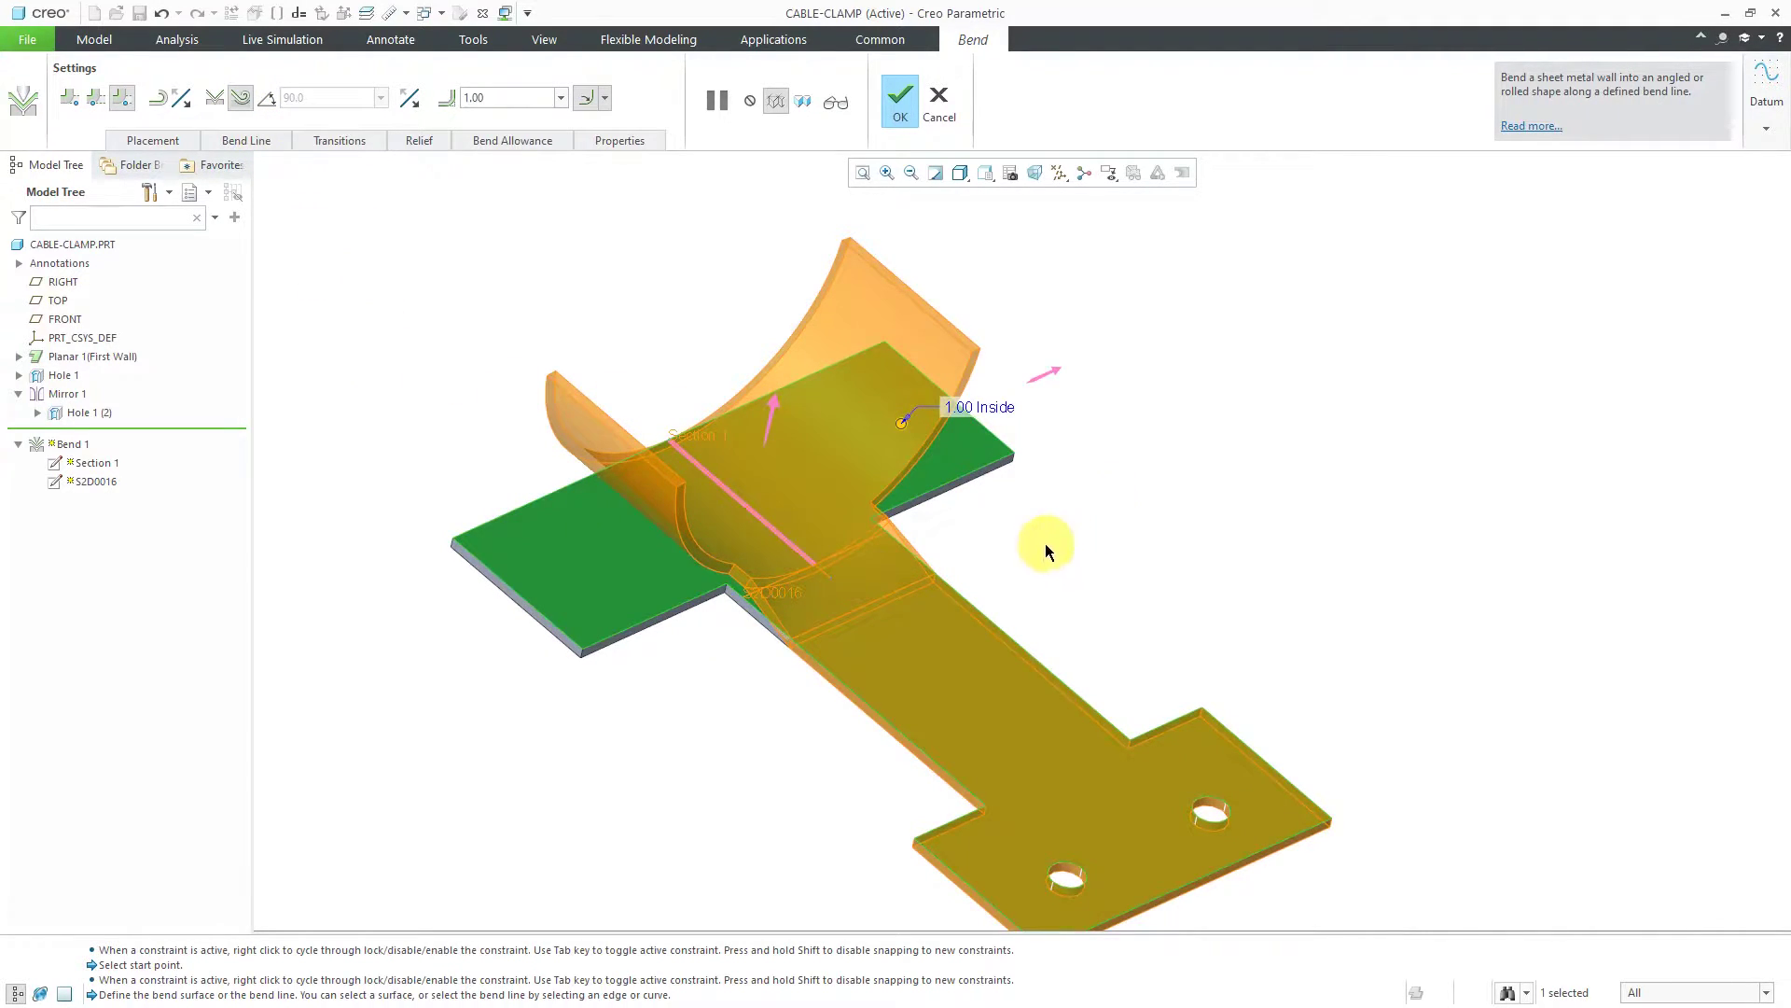
scroll(822, 623, "down", 3)
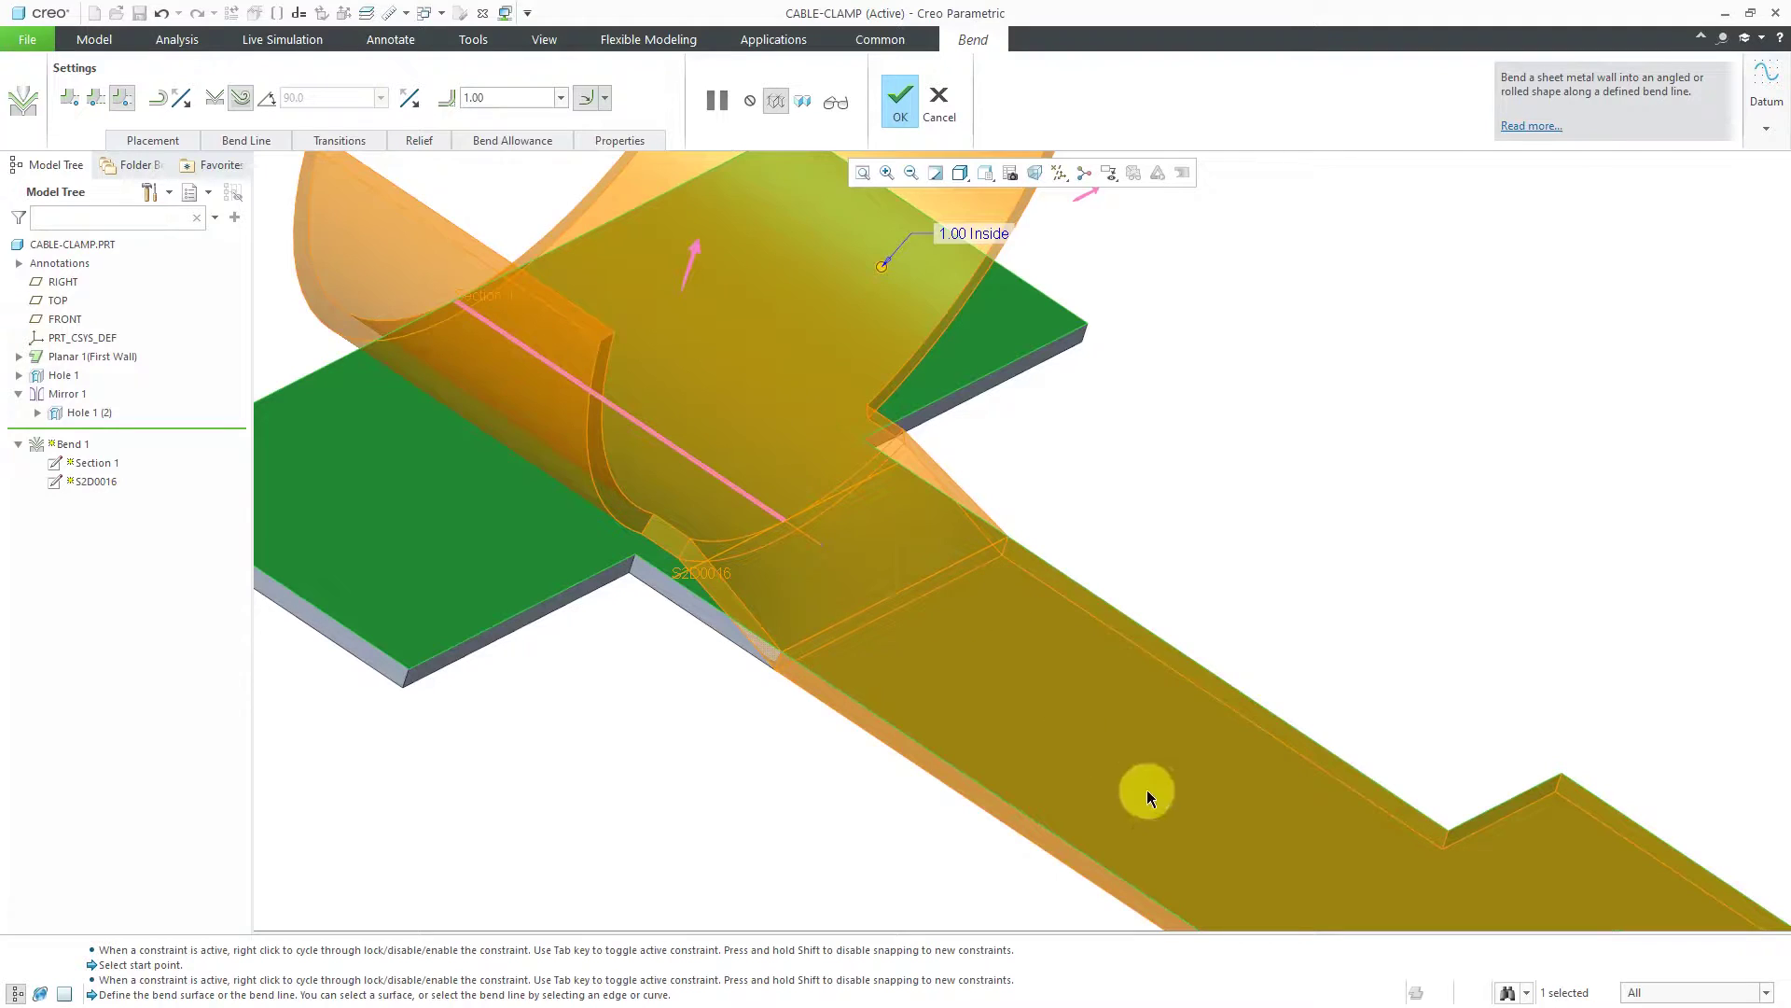
scroll(924, 571, "up", 3)
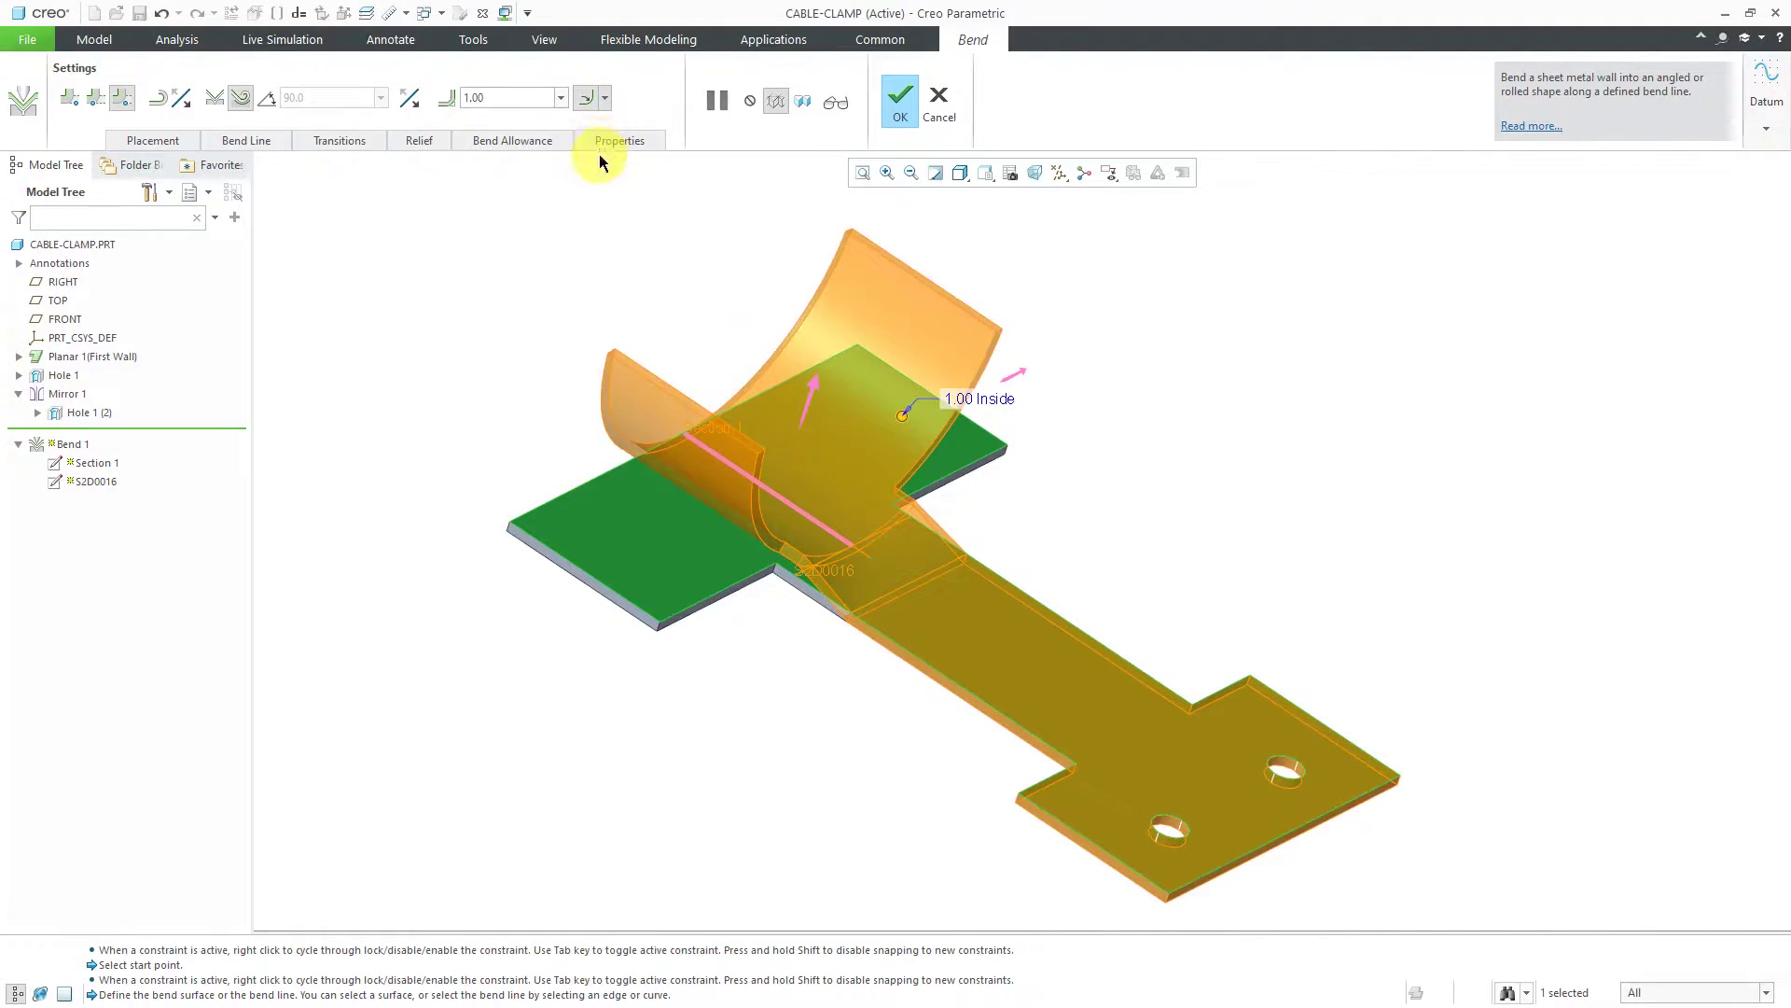
middle_click_drag(733, 282, 719, 287)
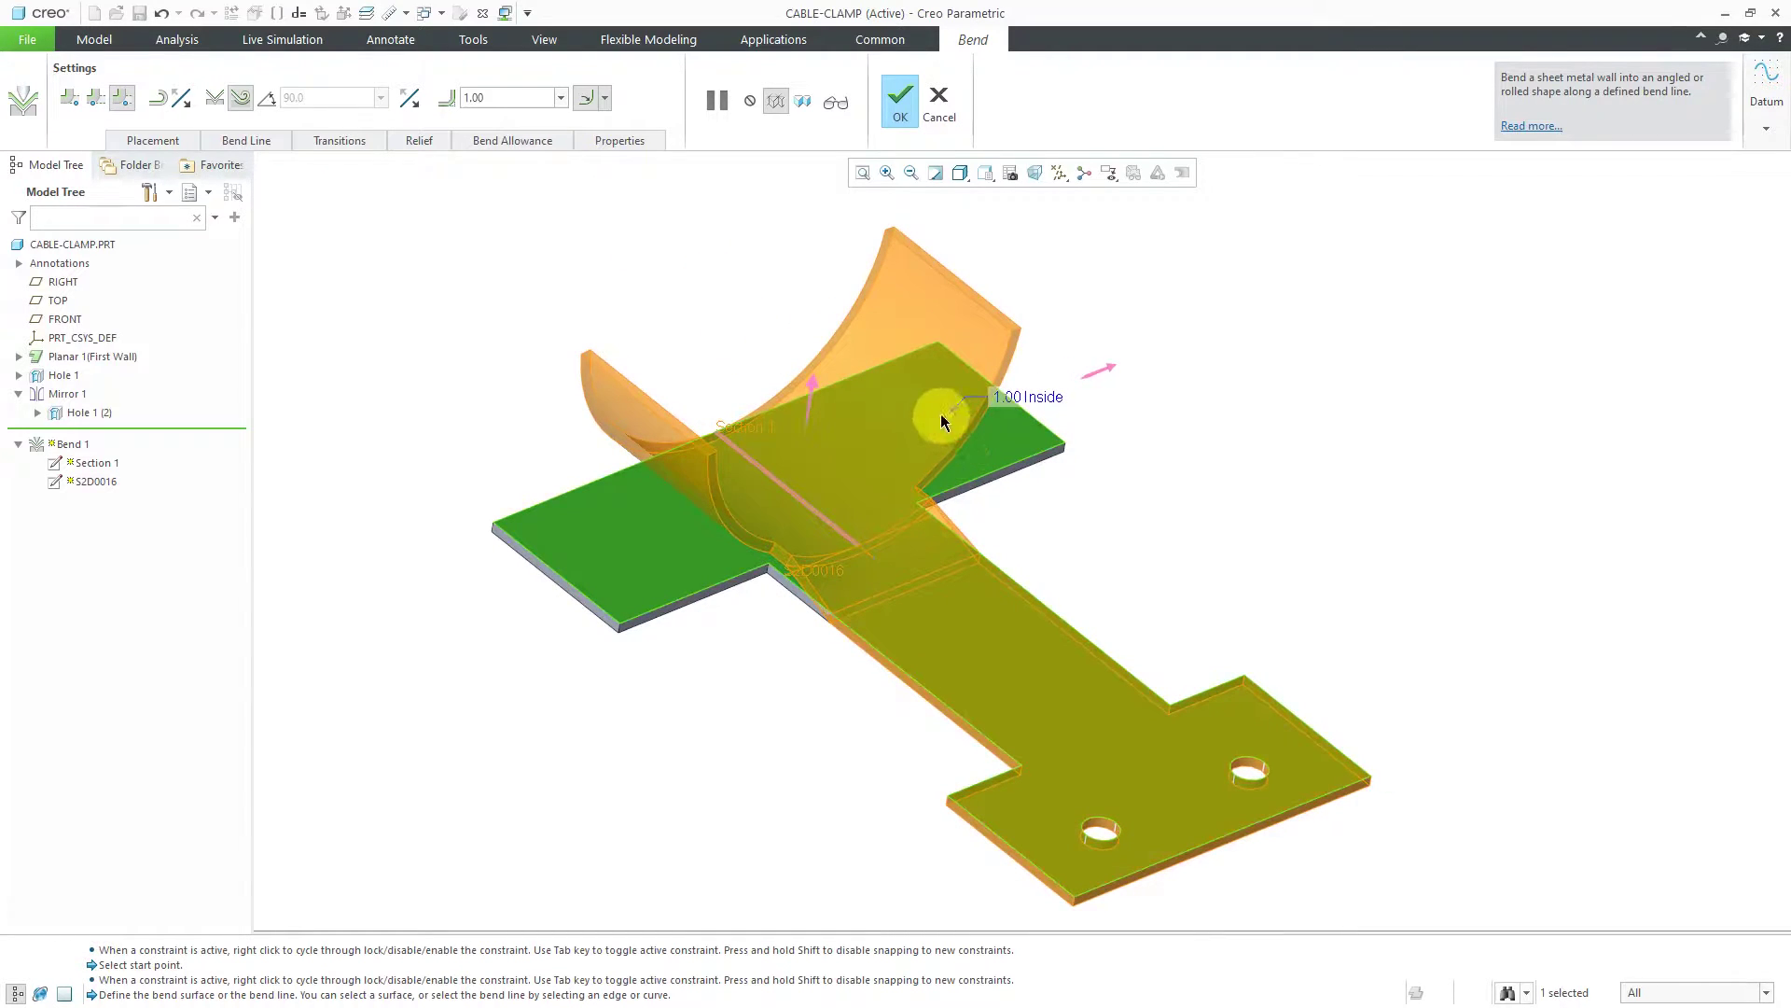
left_click_drag(948, 413, 977, 386)
middle_click_drag(977, 385, 1054, 381)
double_click(1044, 380)
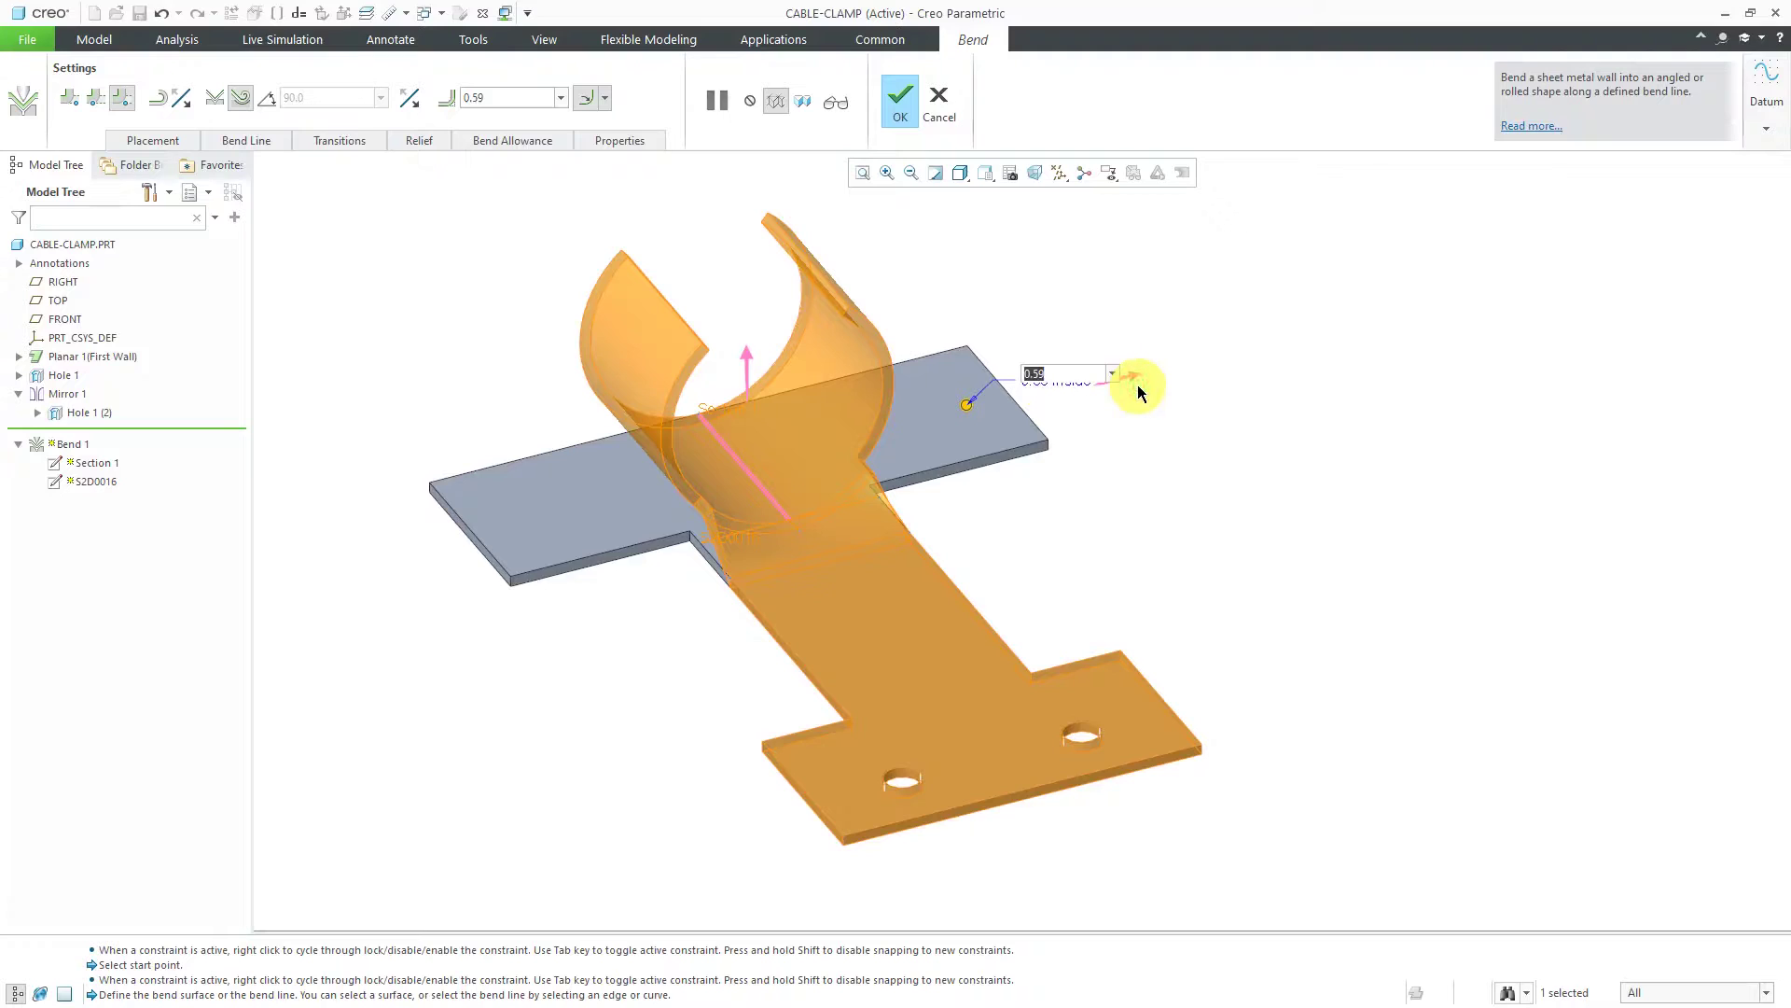
type(".625")
key("Return")
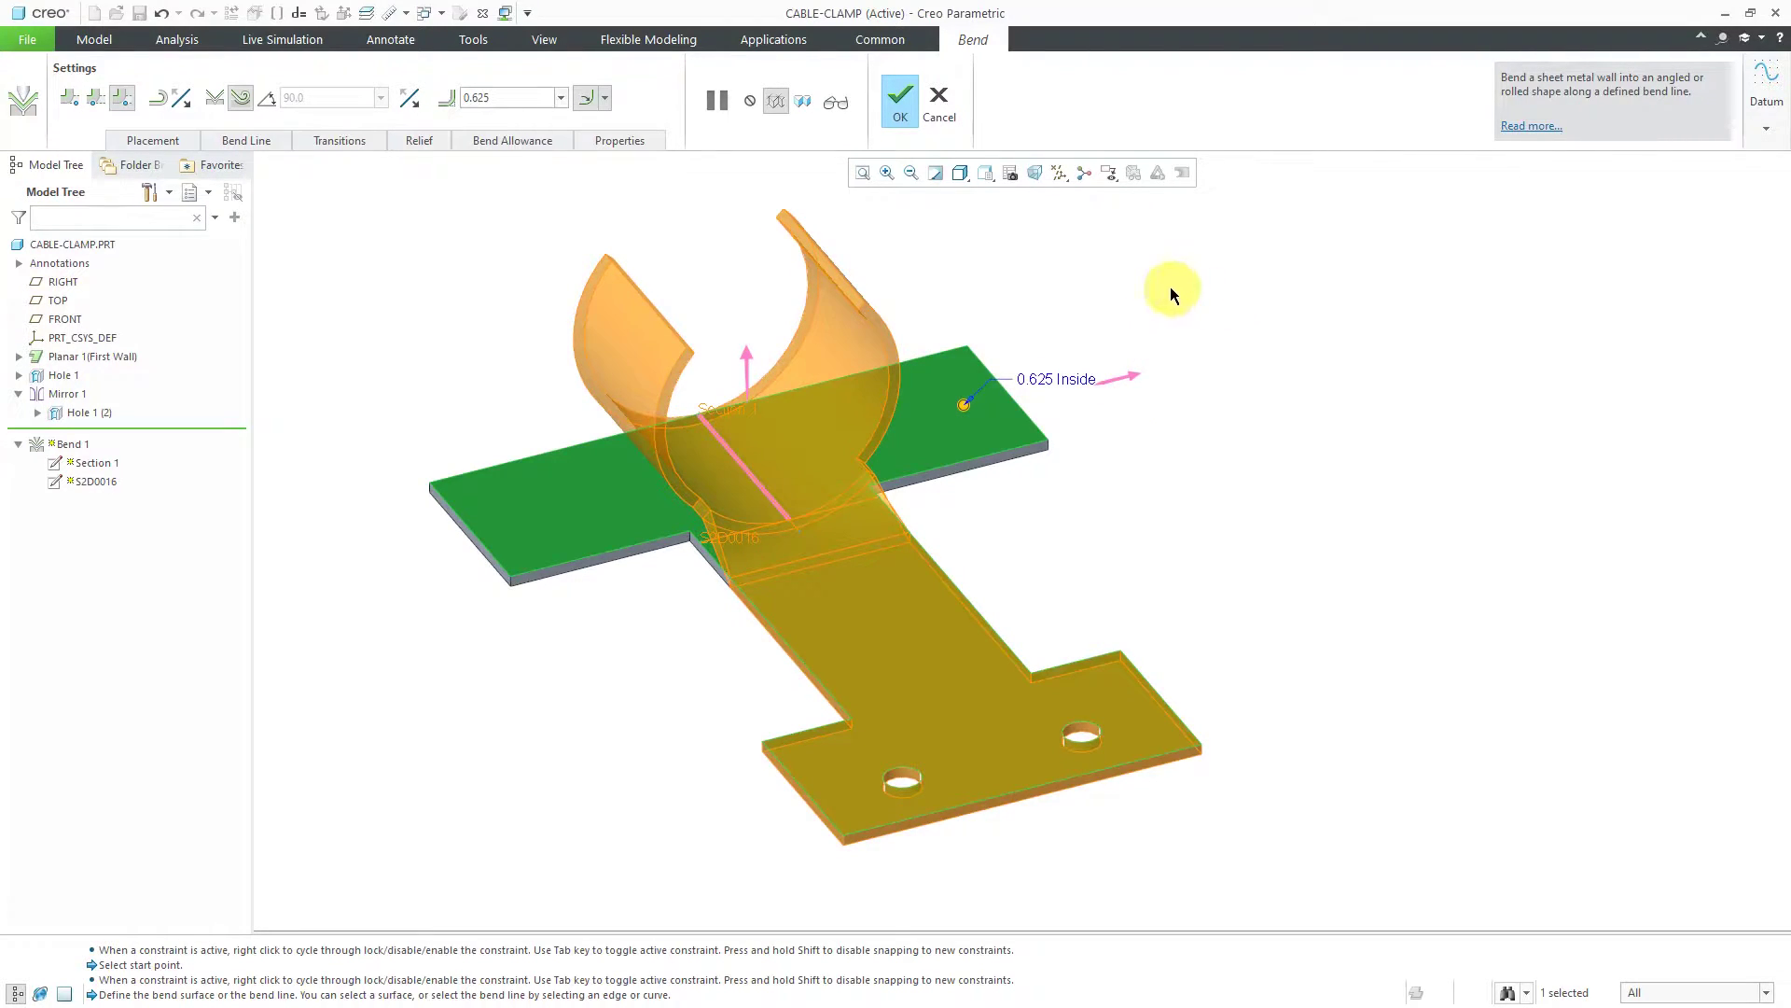
left_click(902, 96)
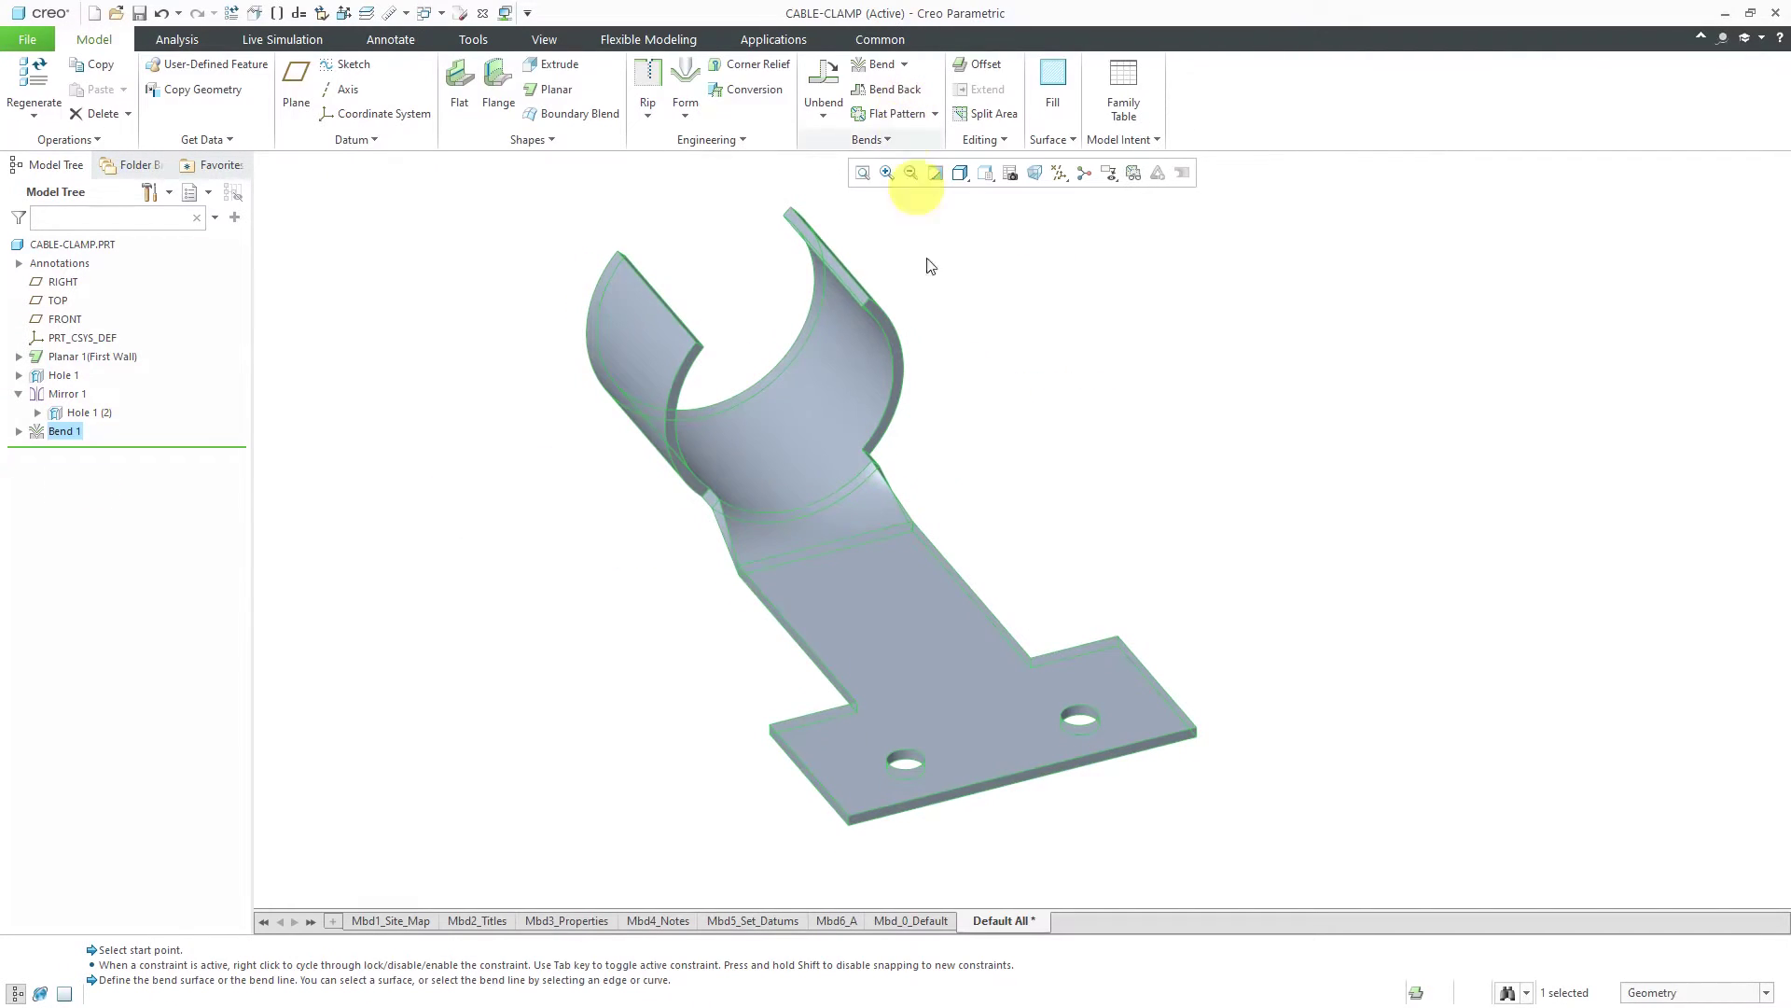
left_click(980, 375)
Start a second bend along the edge where the transition meets the flat strip, and flip its fixed side toward the rolled end.
mouse_move(979, 375)
middle_mouse_down()
mouse_move(1049, 361)
mouse_move(1015, 372)
middle_mouse_up()
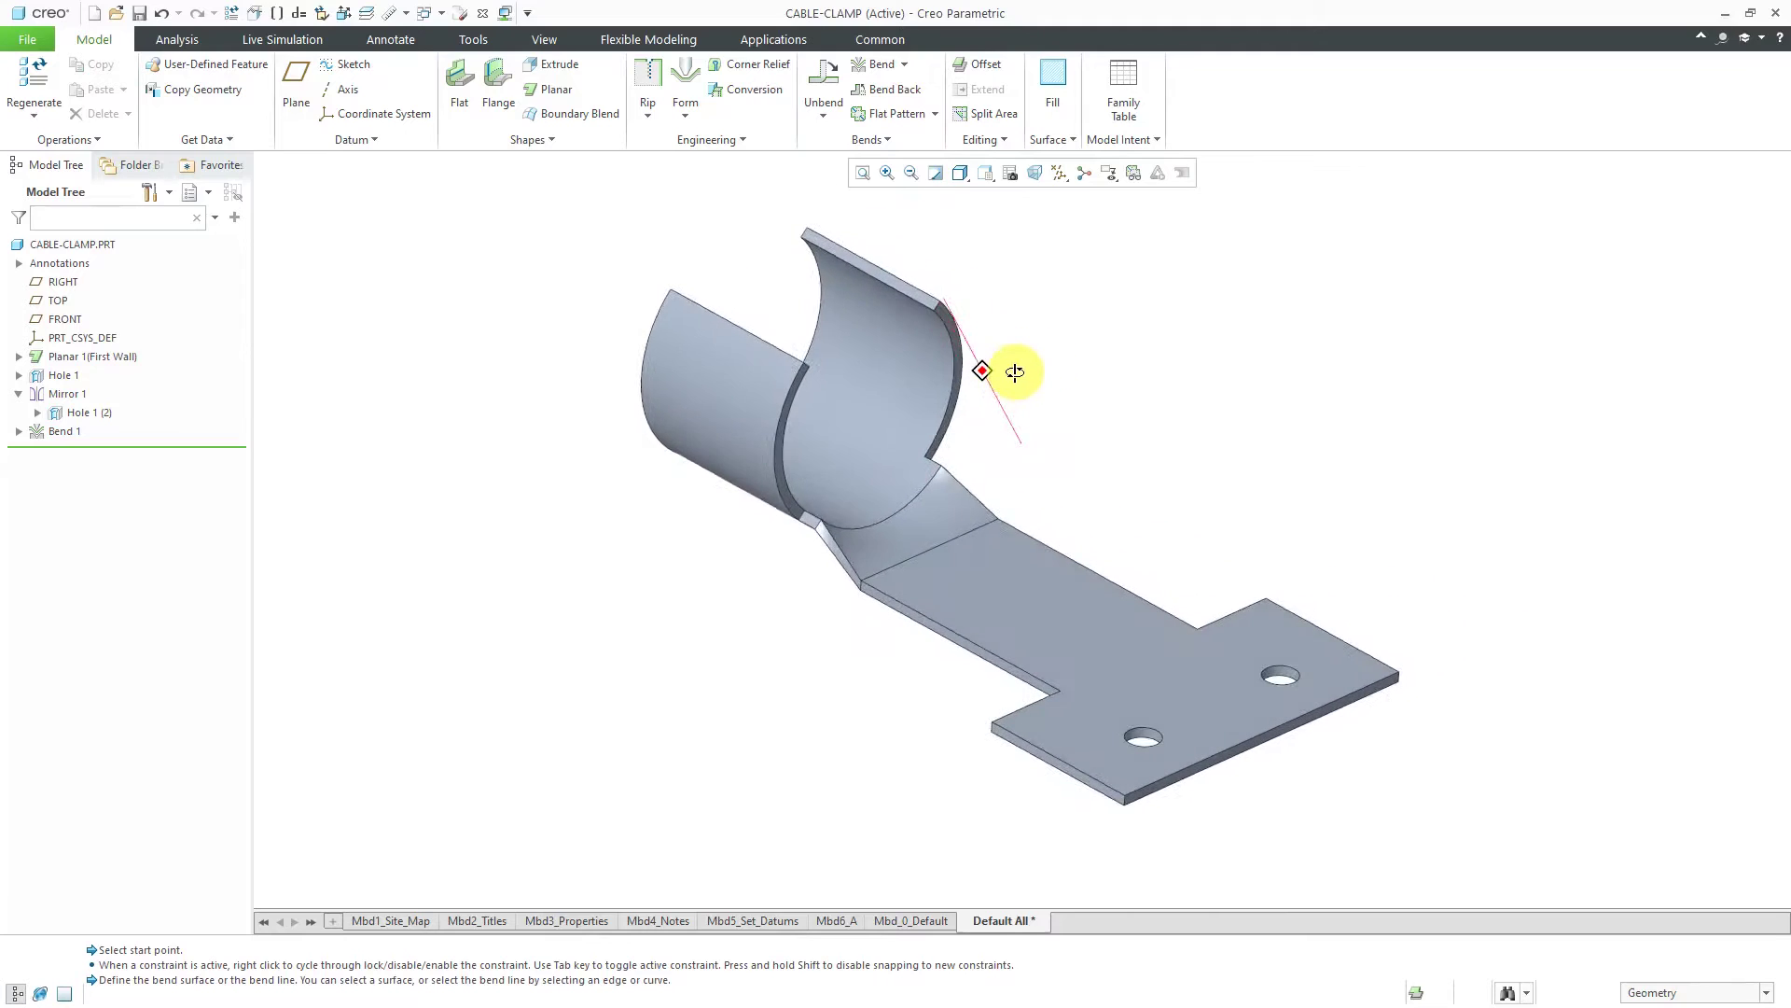
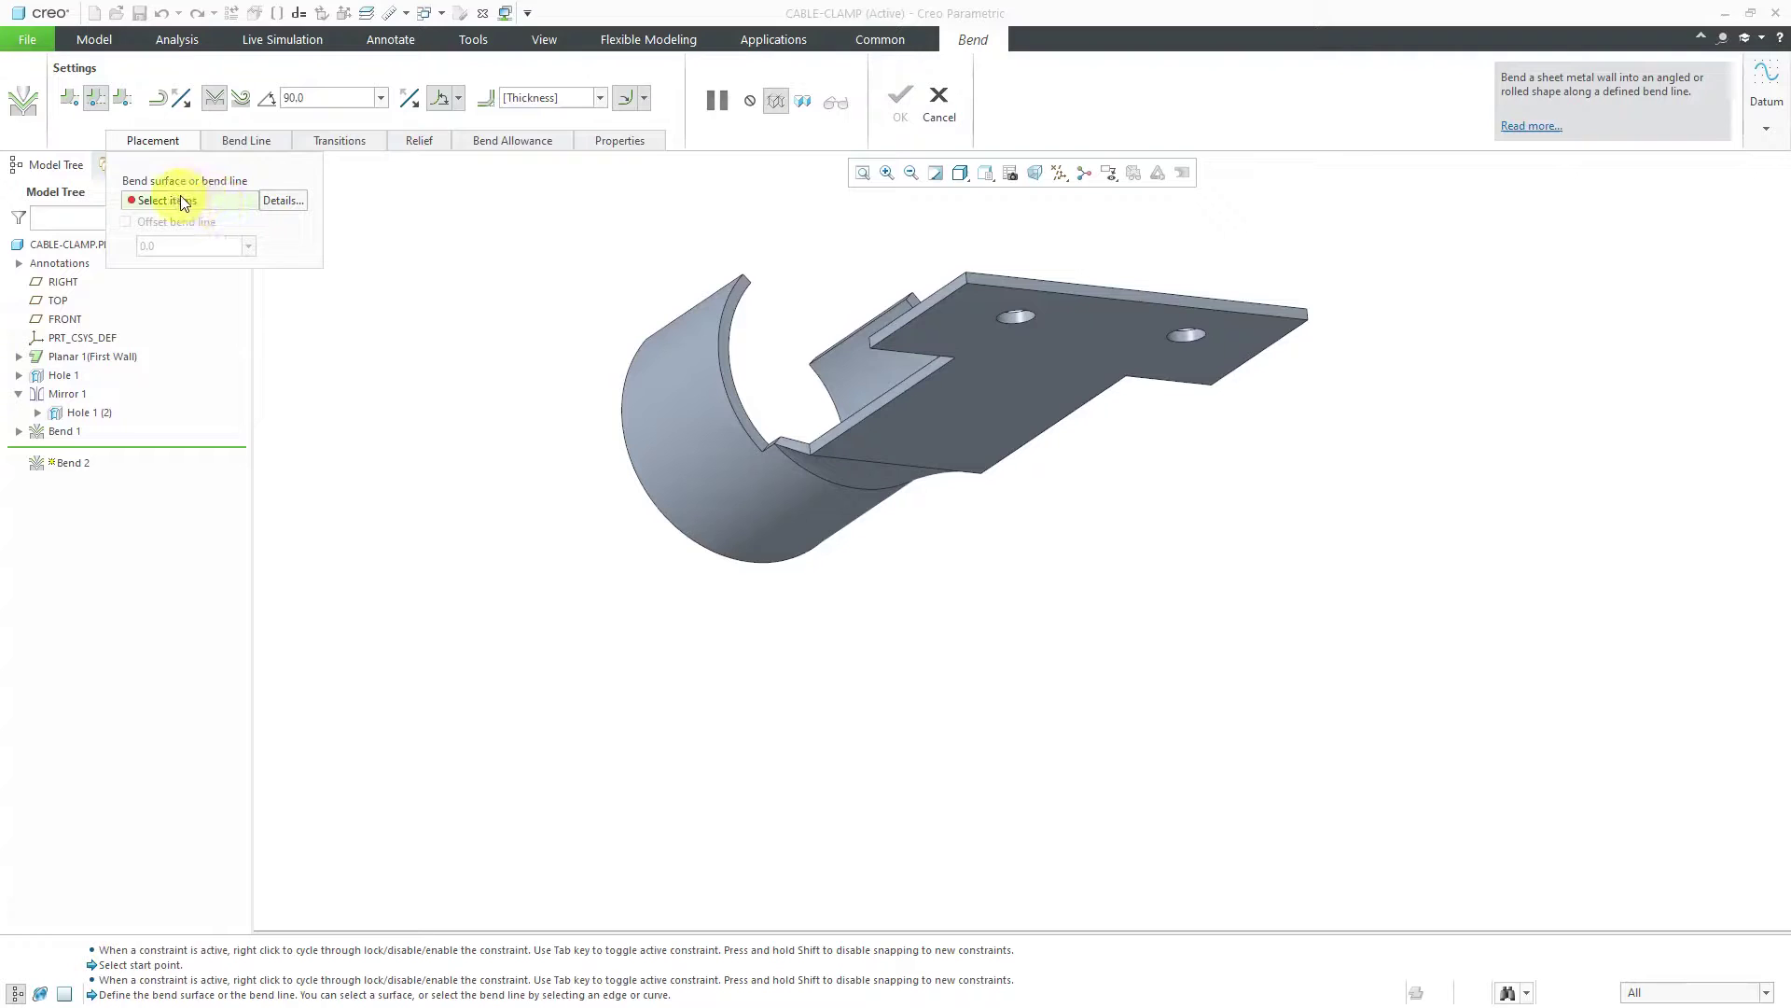
mouse_move(944, 518)
middle_mouse_down()
mouse_move(1032, 560)
mouse_move(1179, 540)
mouse_move(1082, 455)
mouse_move(980, 520)
middle_mouse_up()
left_click(1088, 453)
scroll(1157, 325, "up", 3)
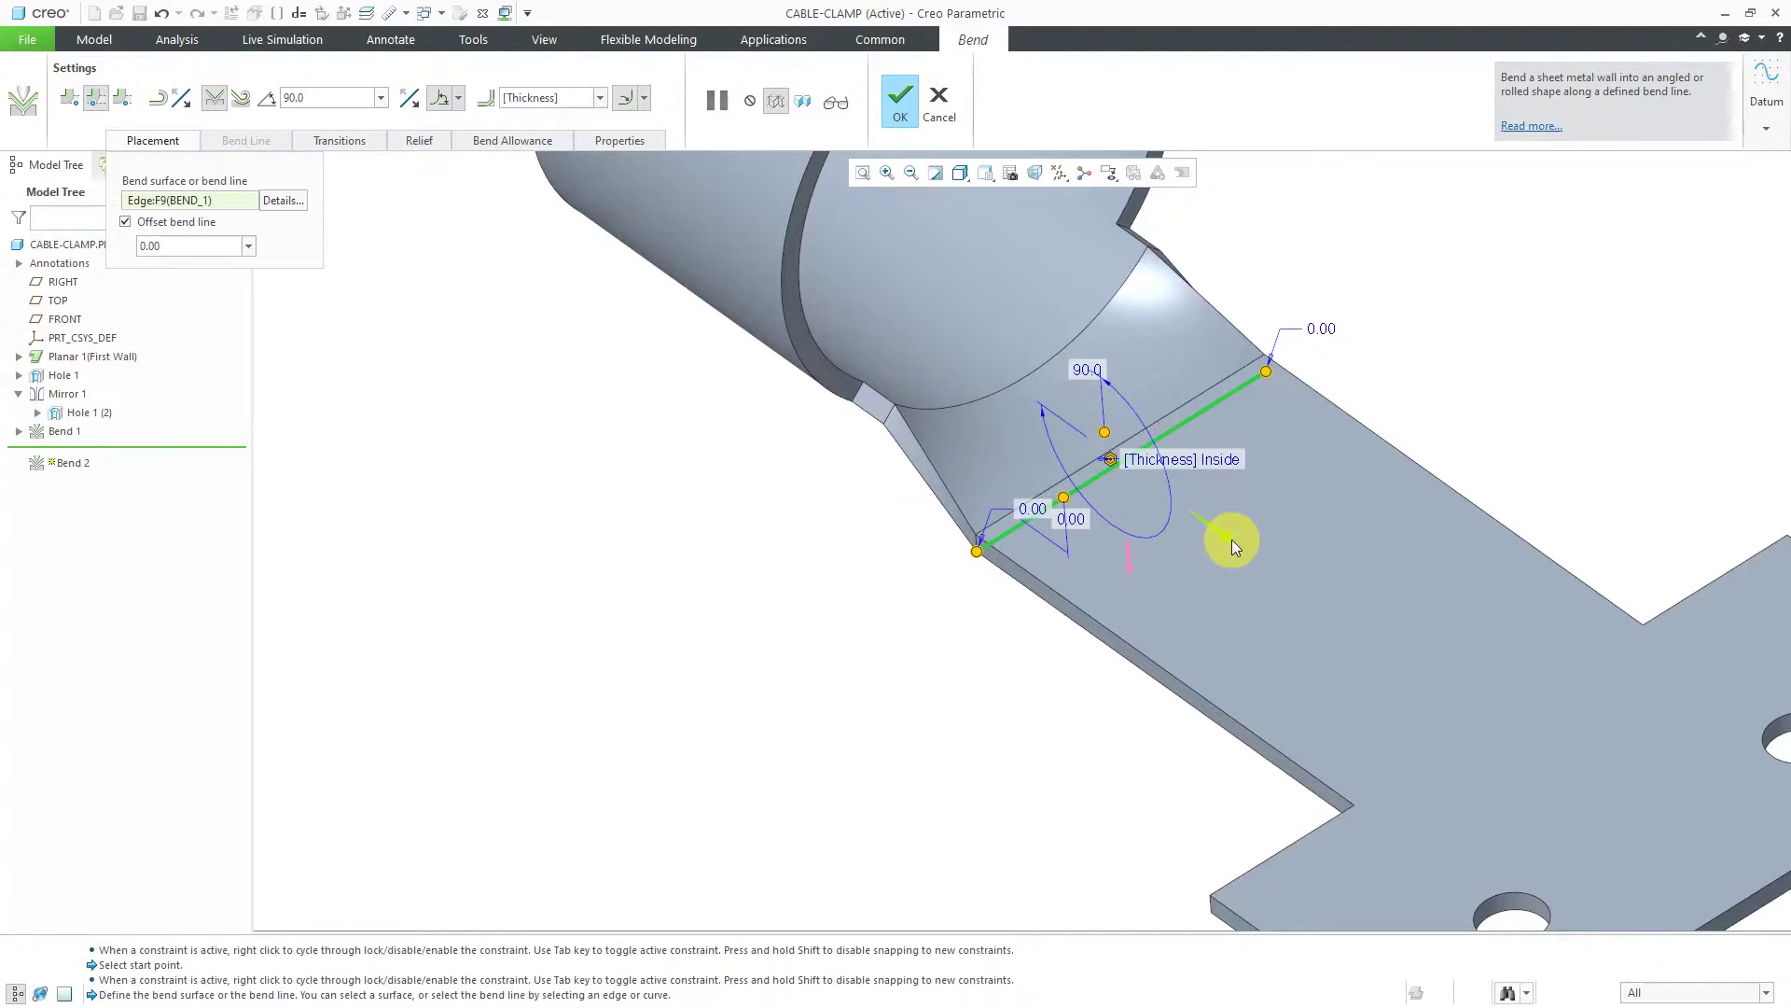
left_click(1232, 539)
middle_click_drag(1231, 540, 1177, 457)
scroll(1143, 505, "down", 5)
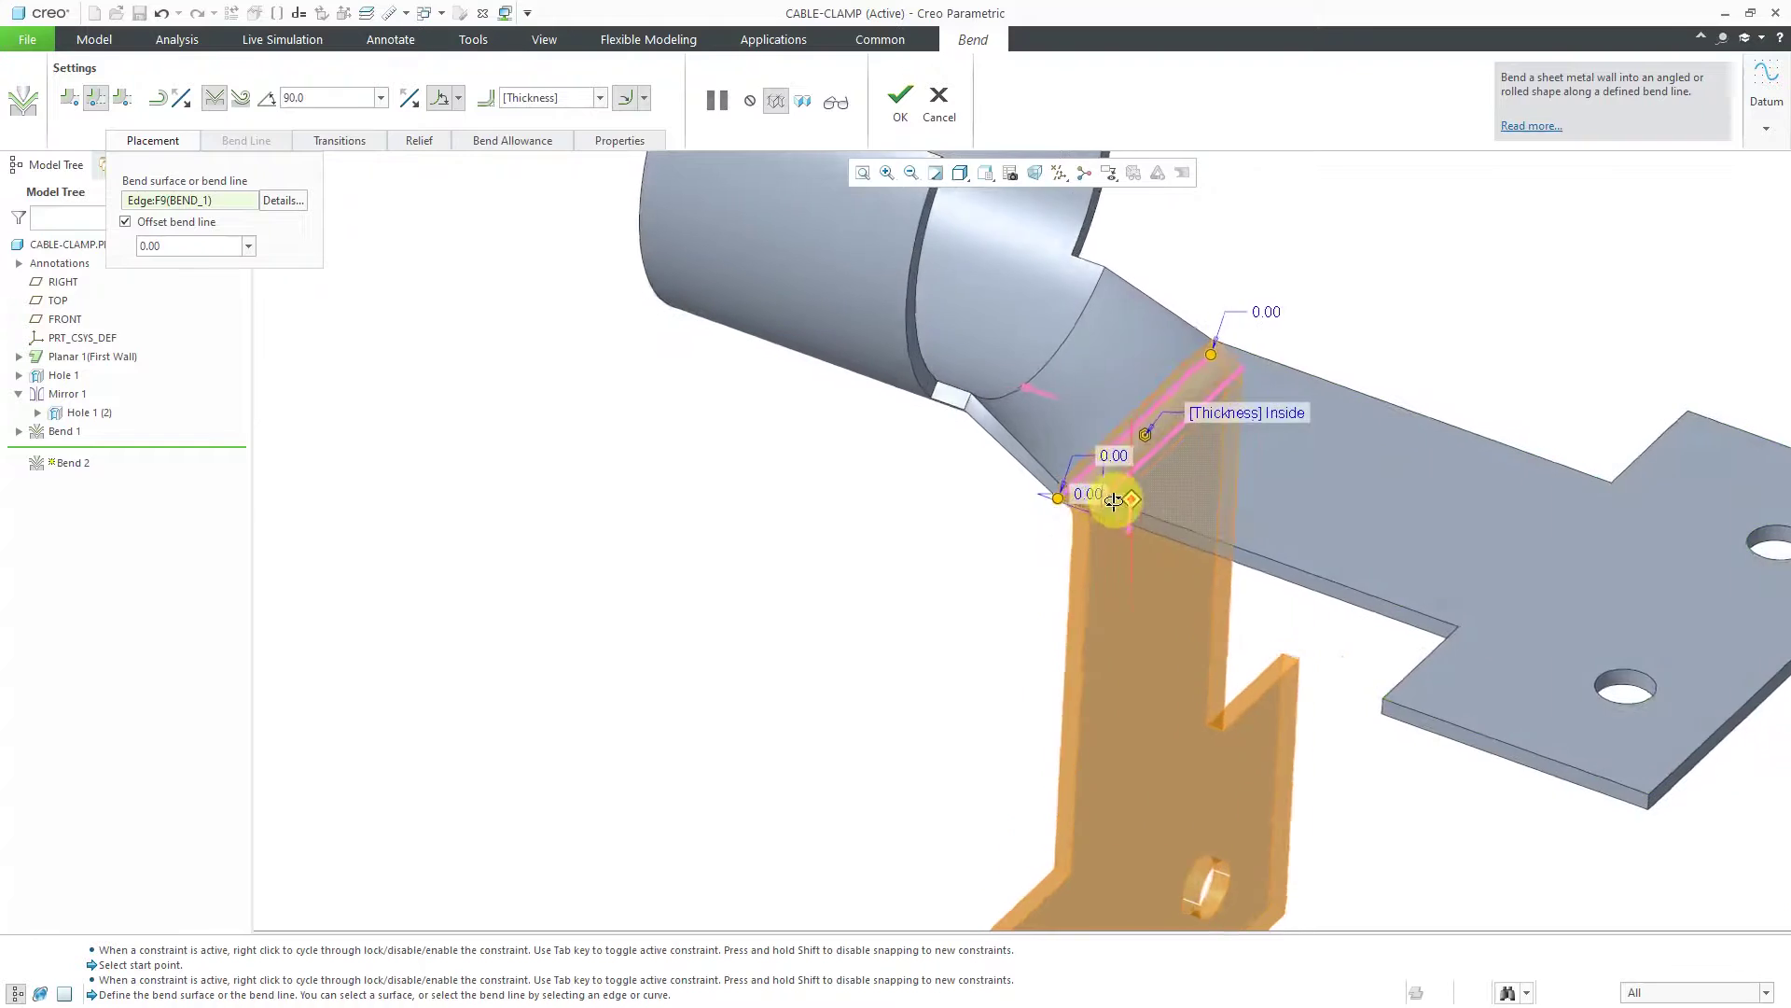
Offset the second bend's bend line 0.125 from the selected edge onto the flat strip.
mouse_move(1100, 516)
middle_mouse_down()
mouse_move(1139, 495)
mouse_move(1125, 499)
middle_mouse_up()
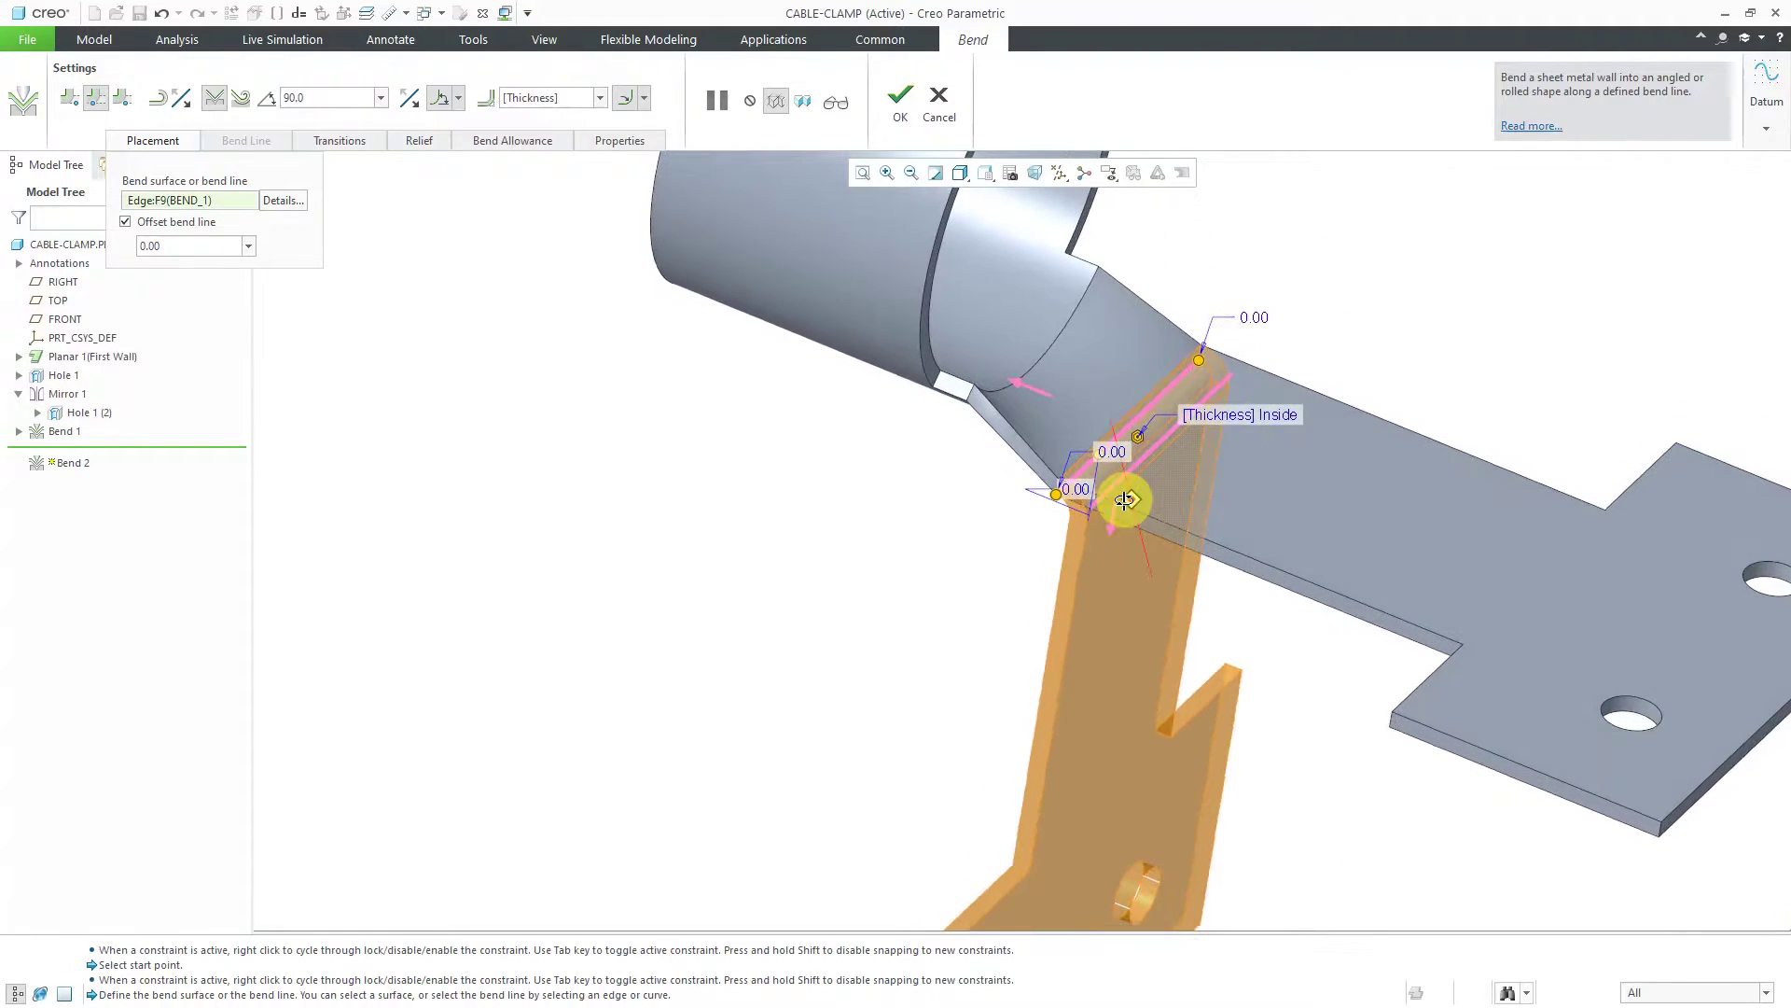
scroll(1094, 455, "down", 4)
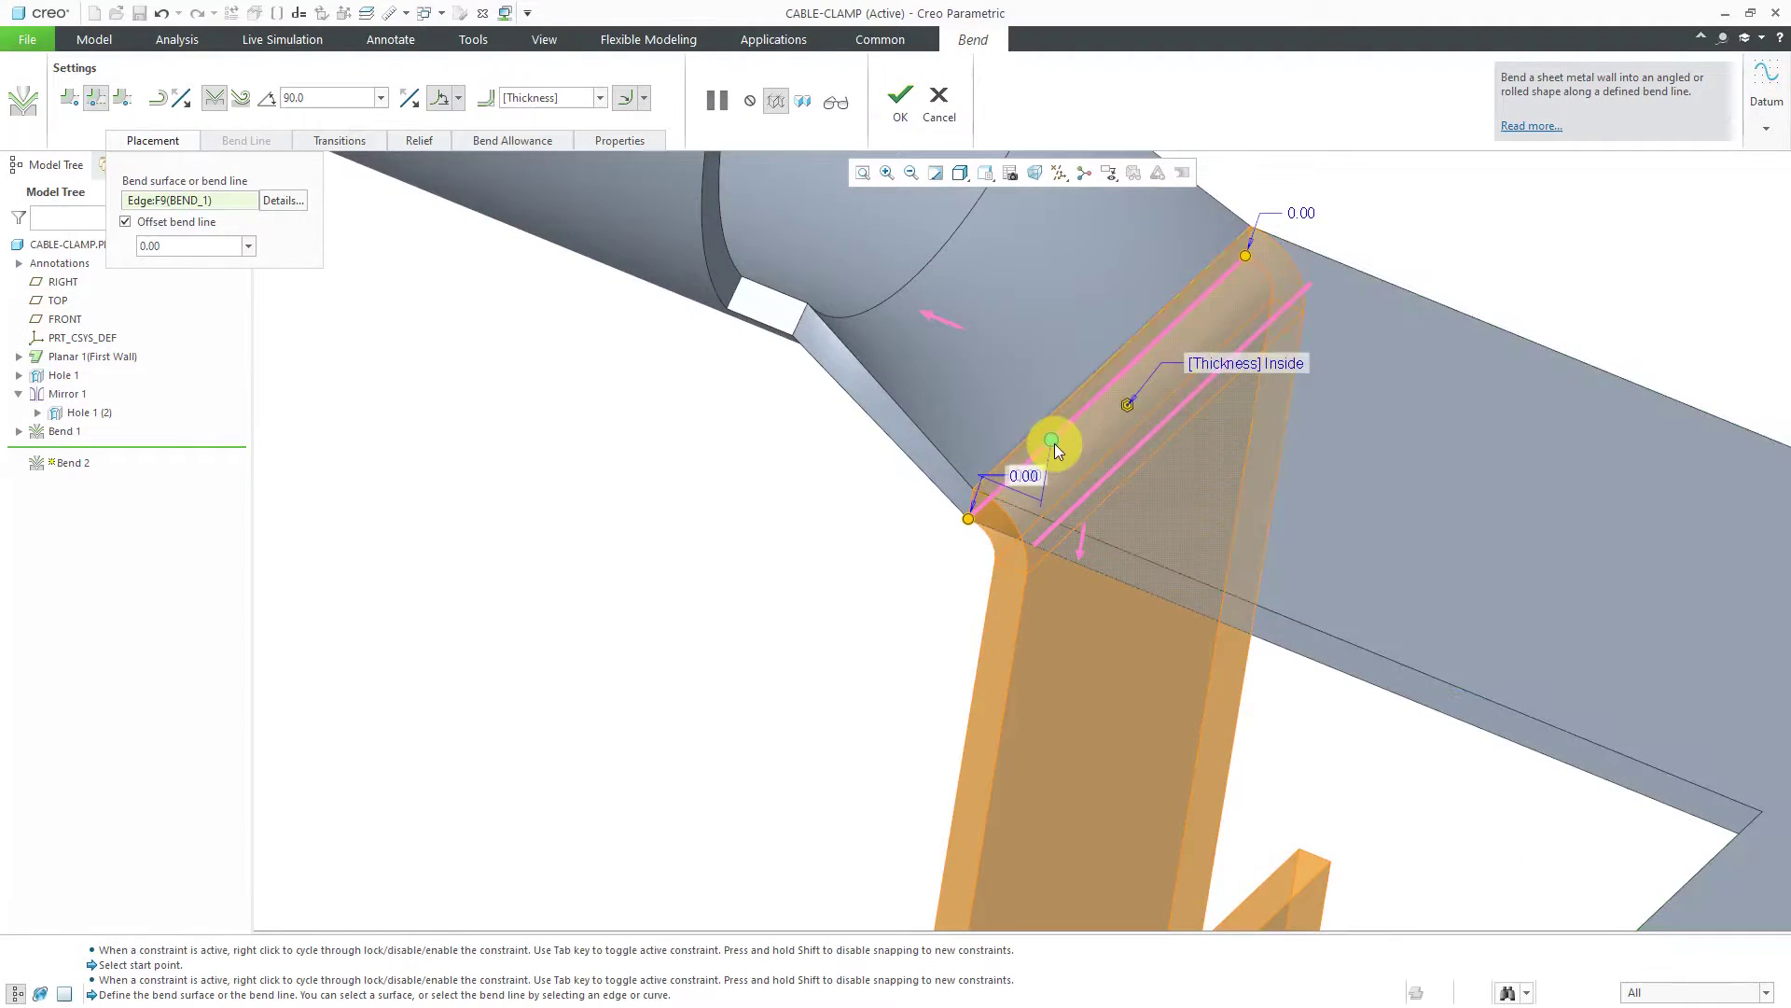
left_click_drag(1055, 440, 1088, 470)
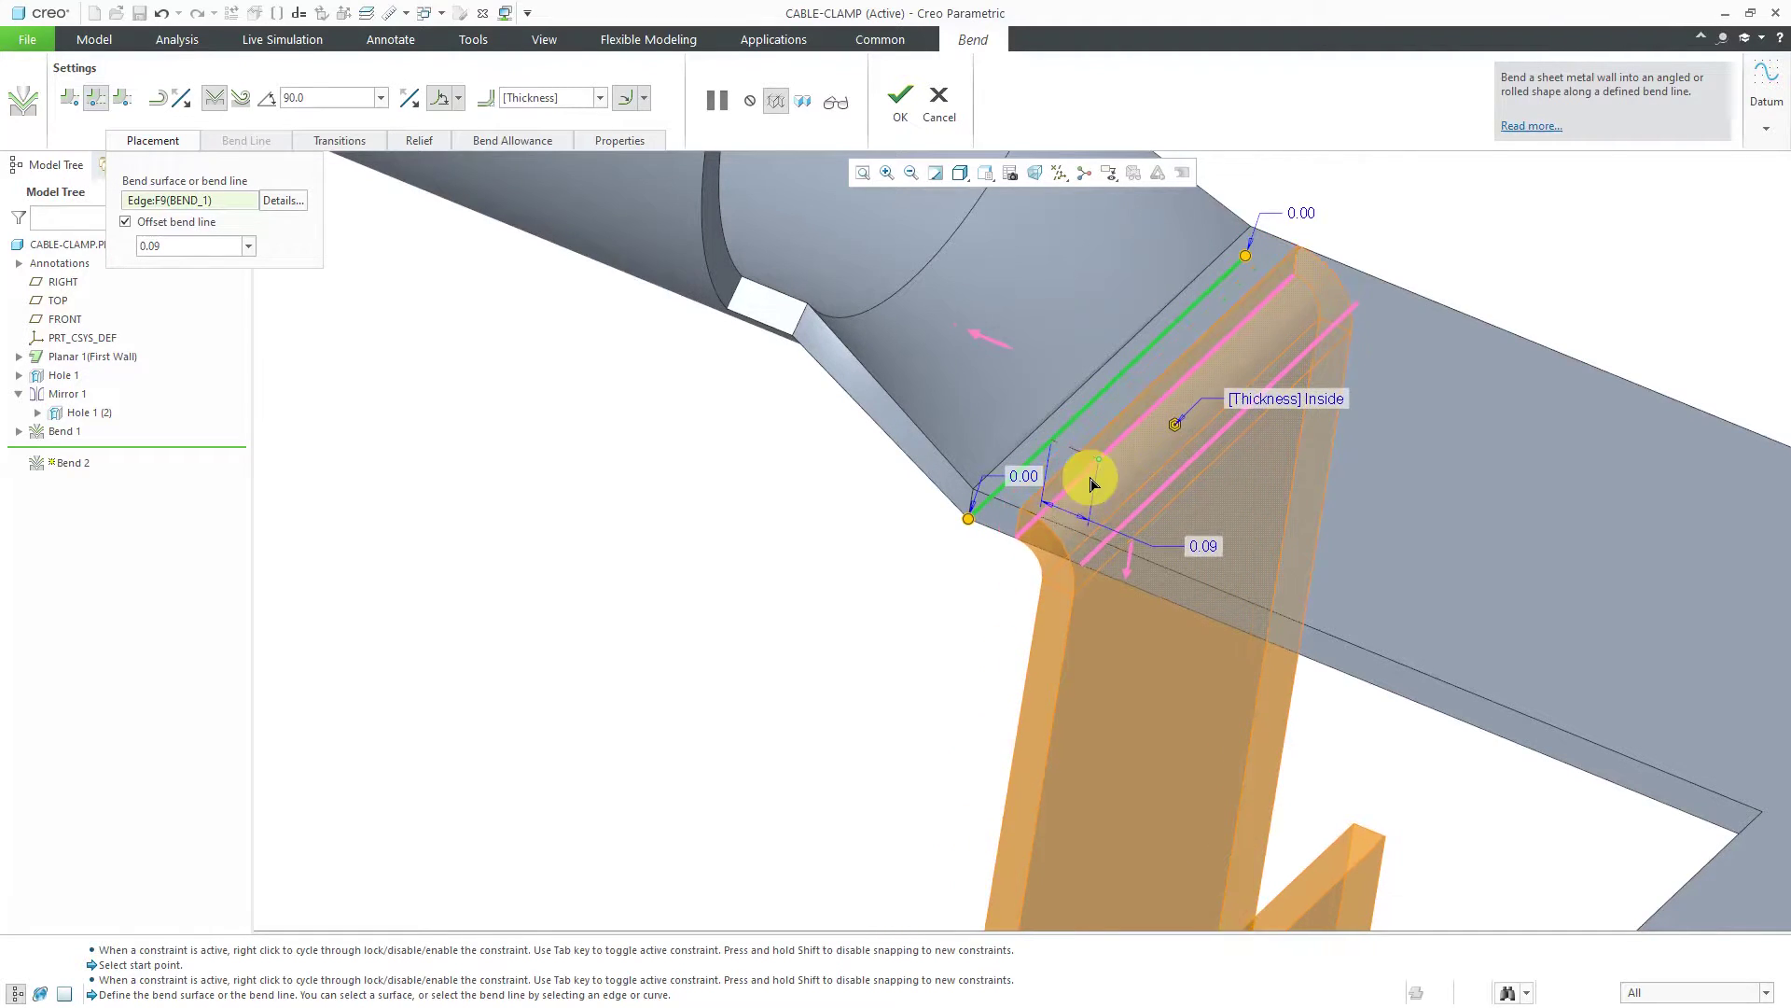
double_click(187, 246)
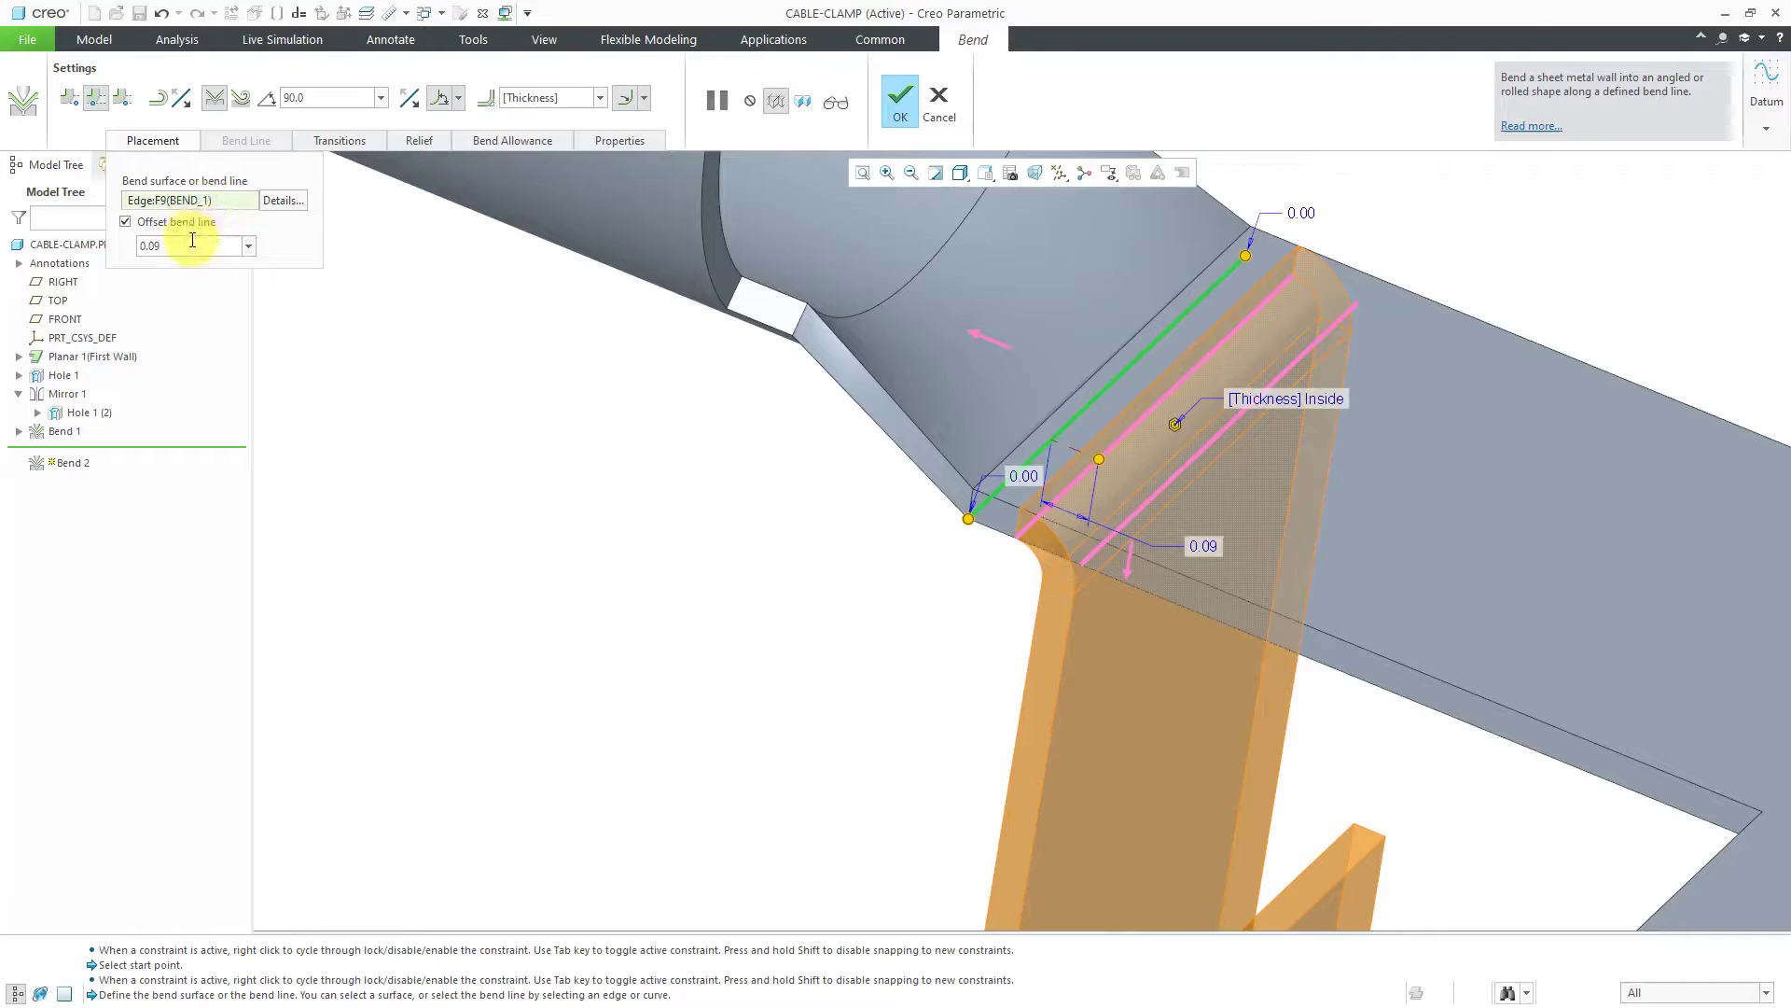
key("BackSpace")
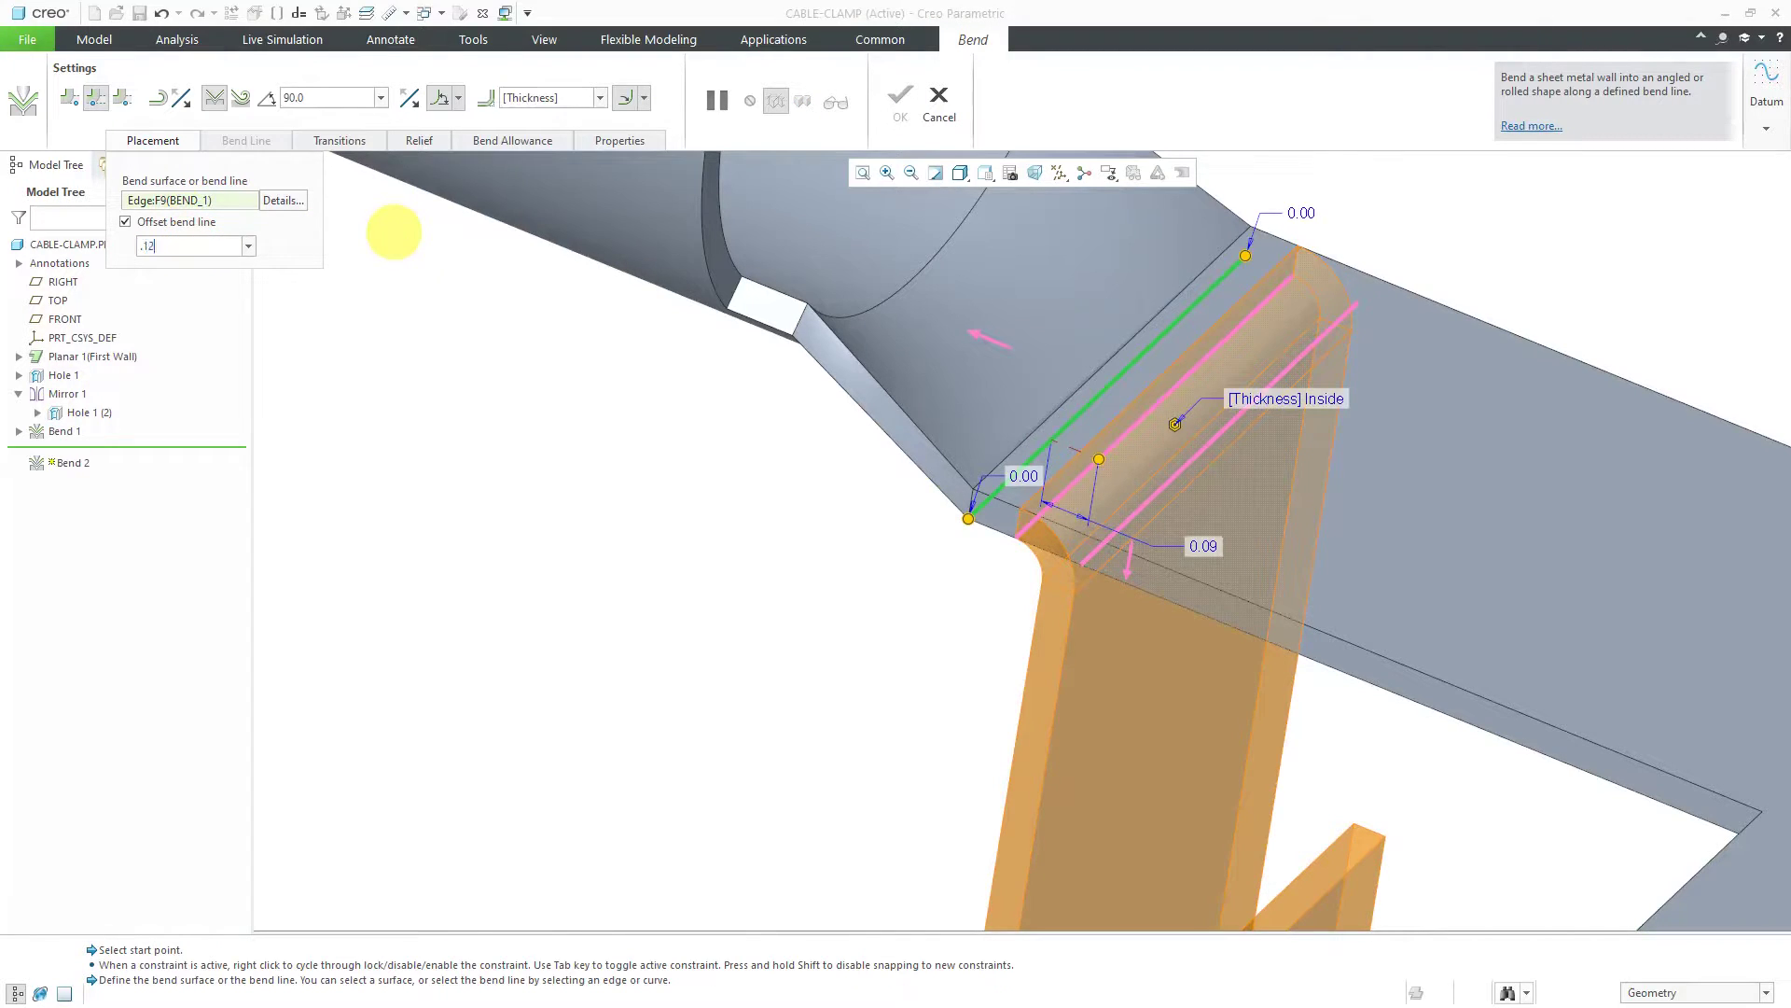
type(".125")
key("Return")
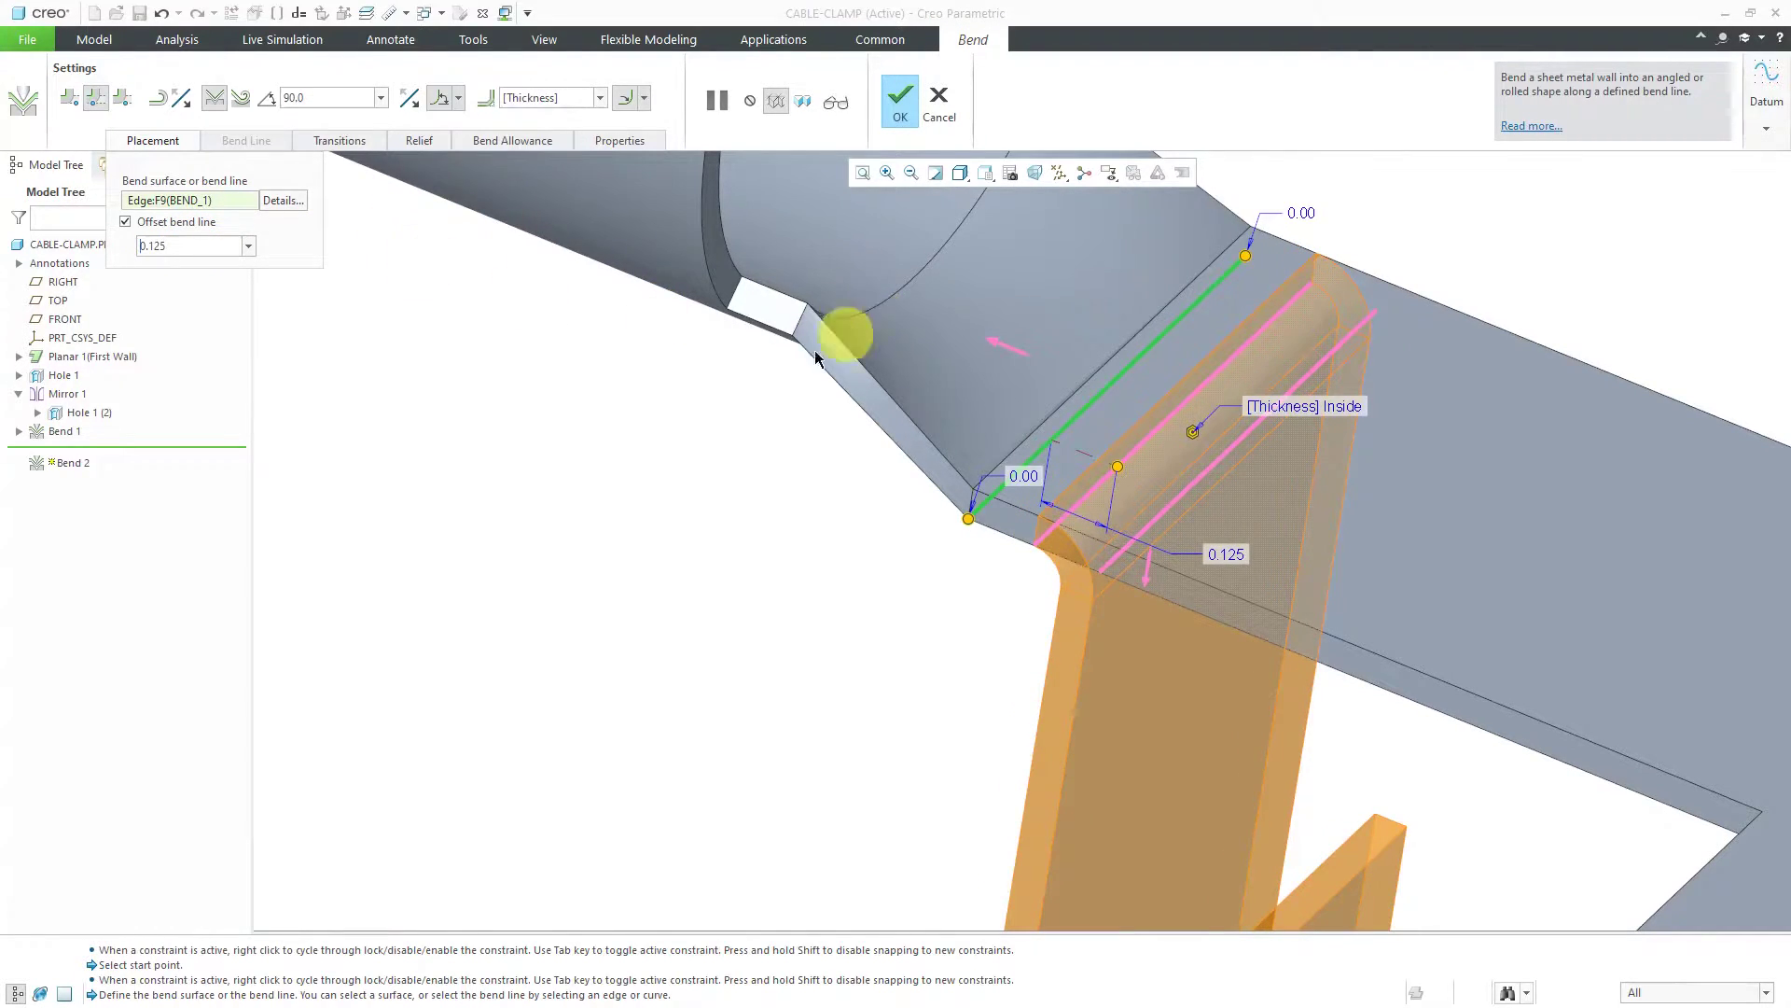
Review the chain details of the second bend's edge reference, dismiss them, and complete the bend.
scroll(845, 334, "down", 3)
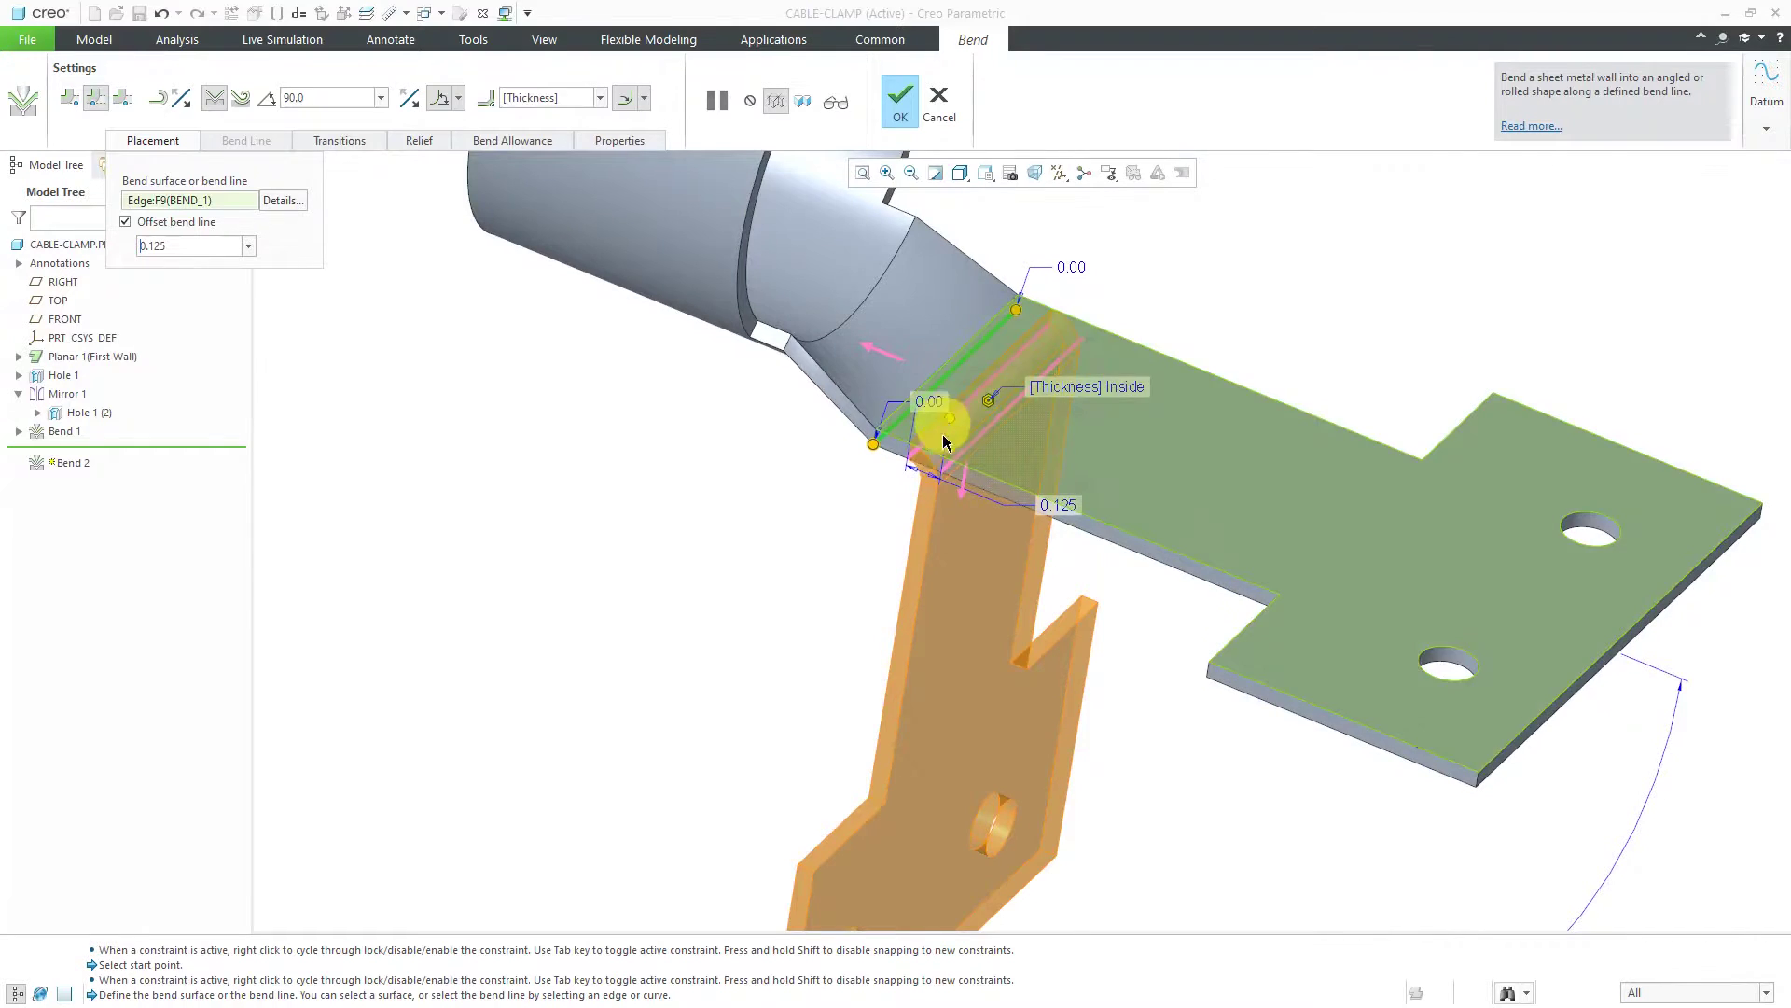
mouse_move(958, 450)
middle_mouse_down()
mouse_move(1011, 440)
mouse_move(948, 435)
mouse_move(940, 404)
mouse_move(987, 420)
mouse_move(952, 428)
middle_mouse_up()
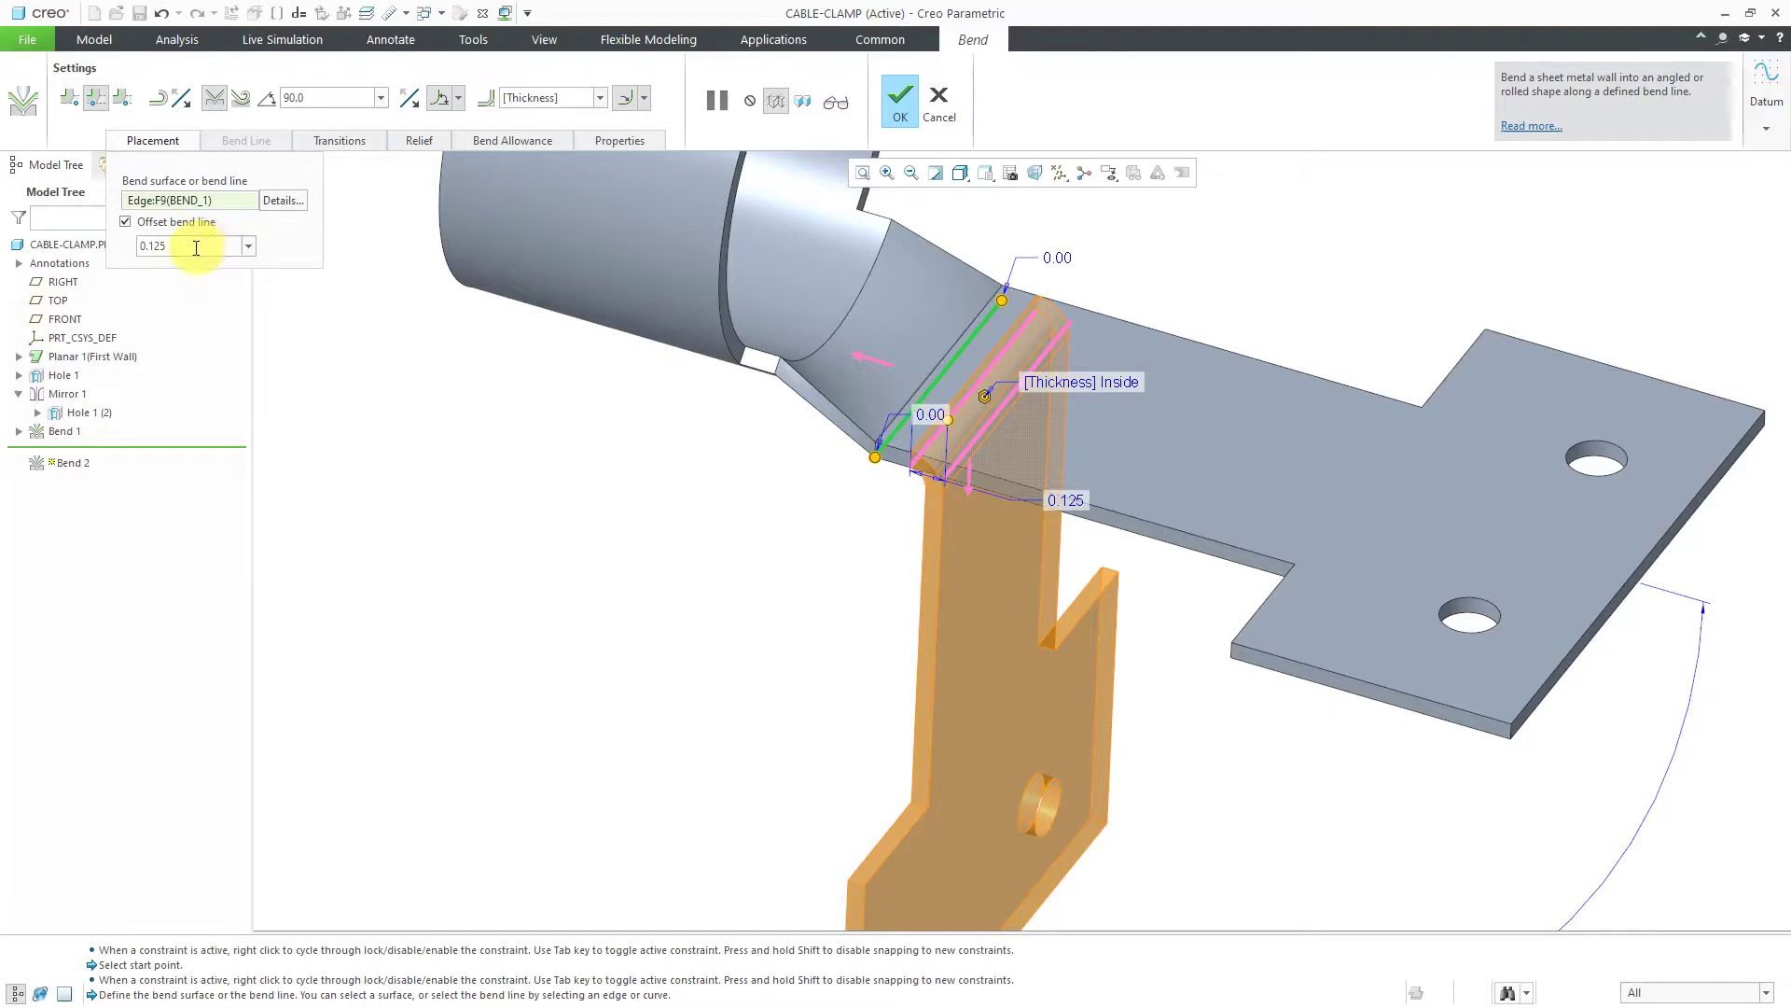
left_click(289, 201)
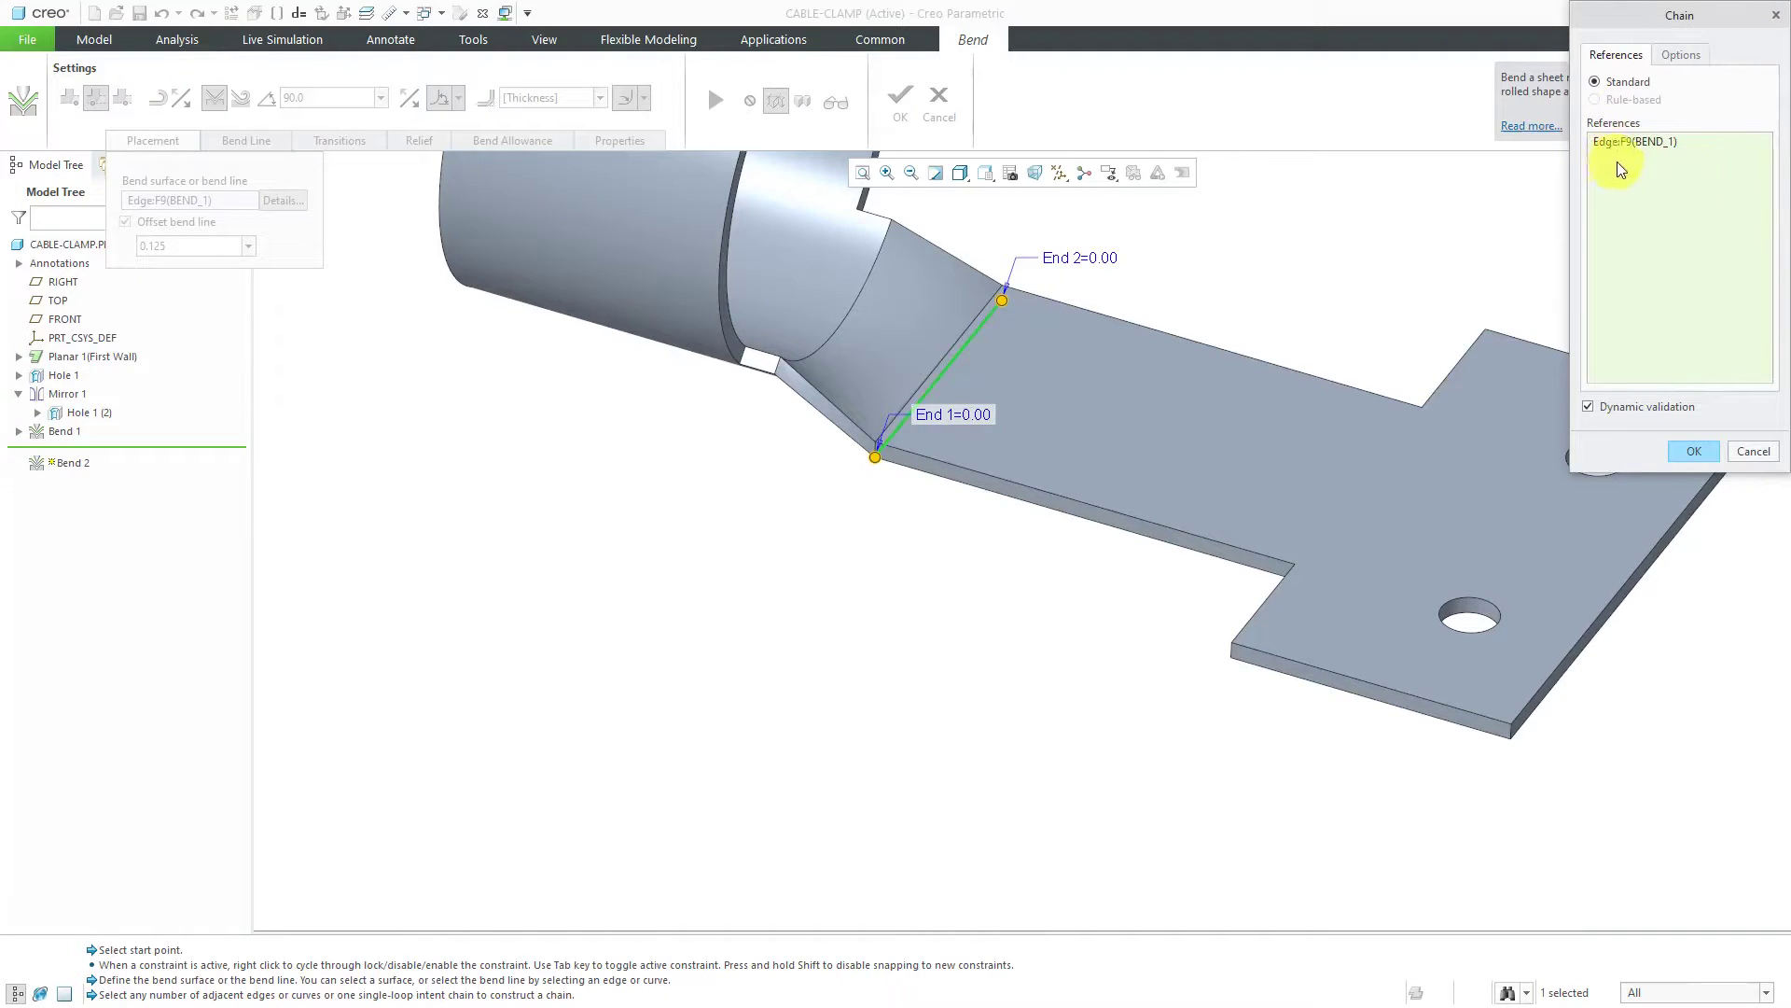
left_click(1756, 452)
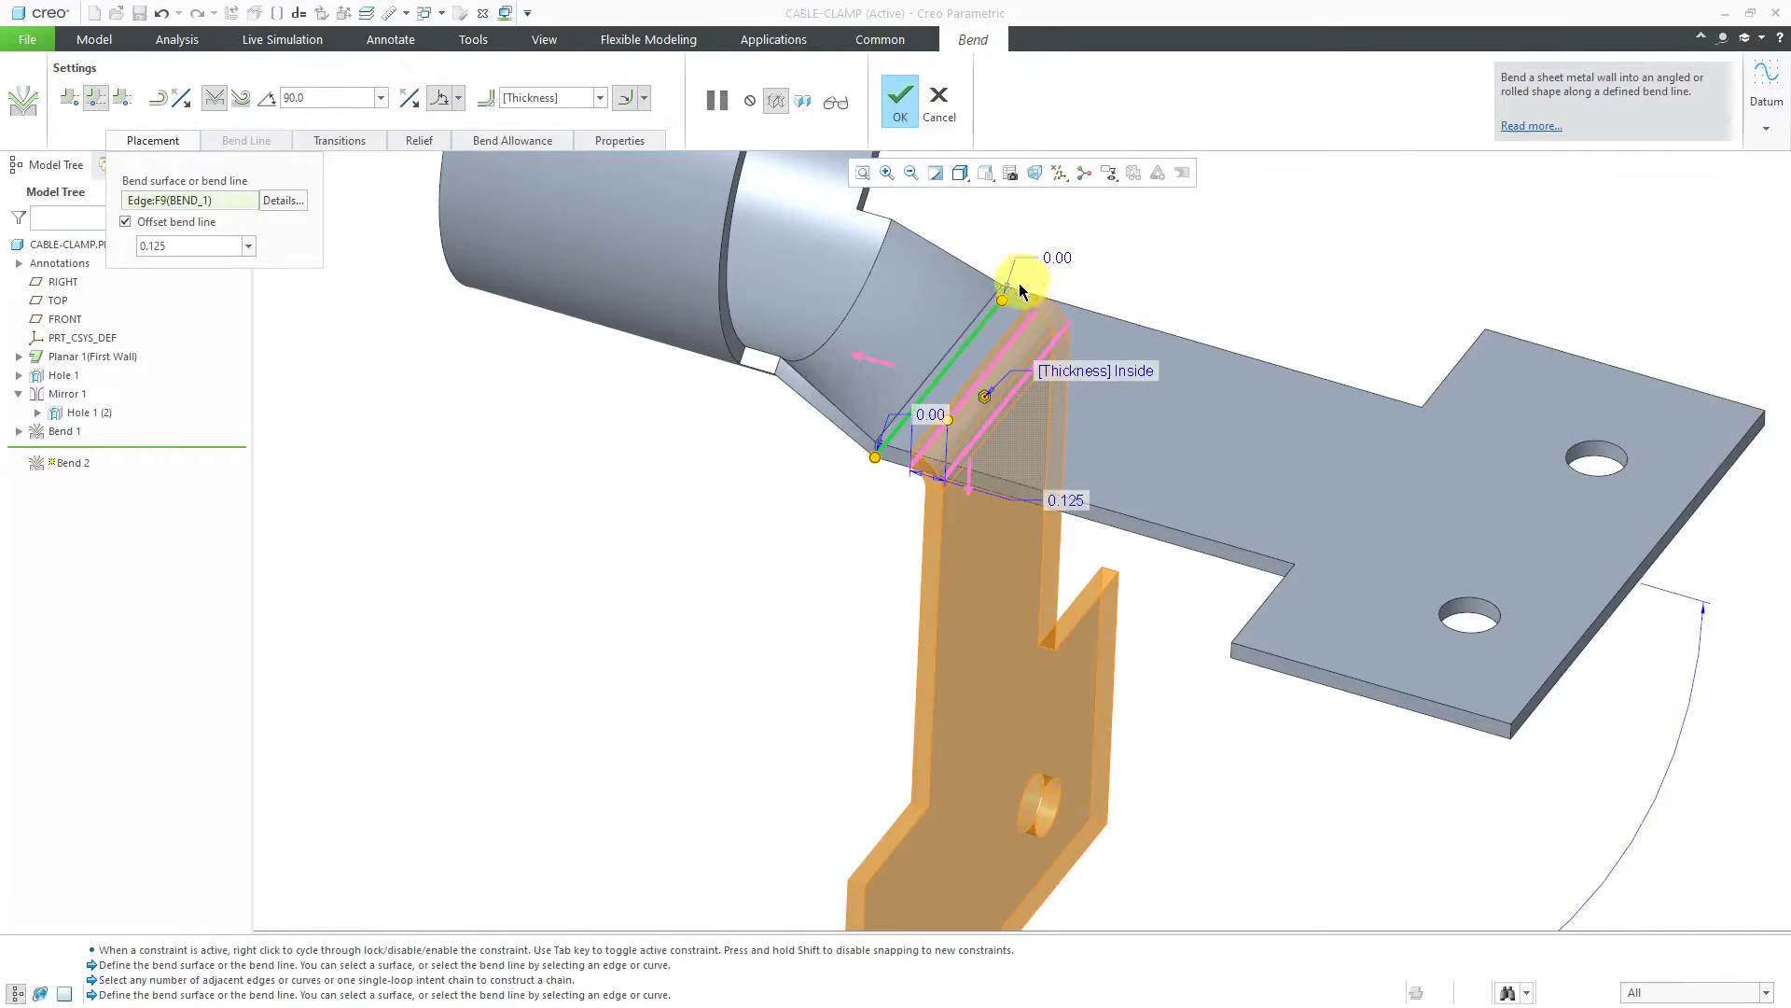
left_click(904, 108)
Start a third bend on the flat wall face that contains the two holes.
left_click(1140, 428)
mouse_move(1140, 427)
middle_mouse_down()
mouse_move(1046, 412)
mouse_move(1131, 428)
mouse_move(1172, 401)
mouse_move(1227, 411)
mouse_move(1192, 431)
middle_mouse_up()
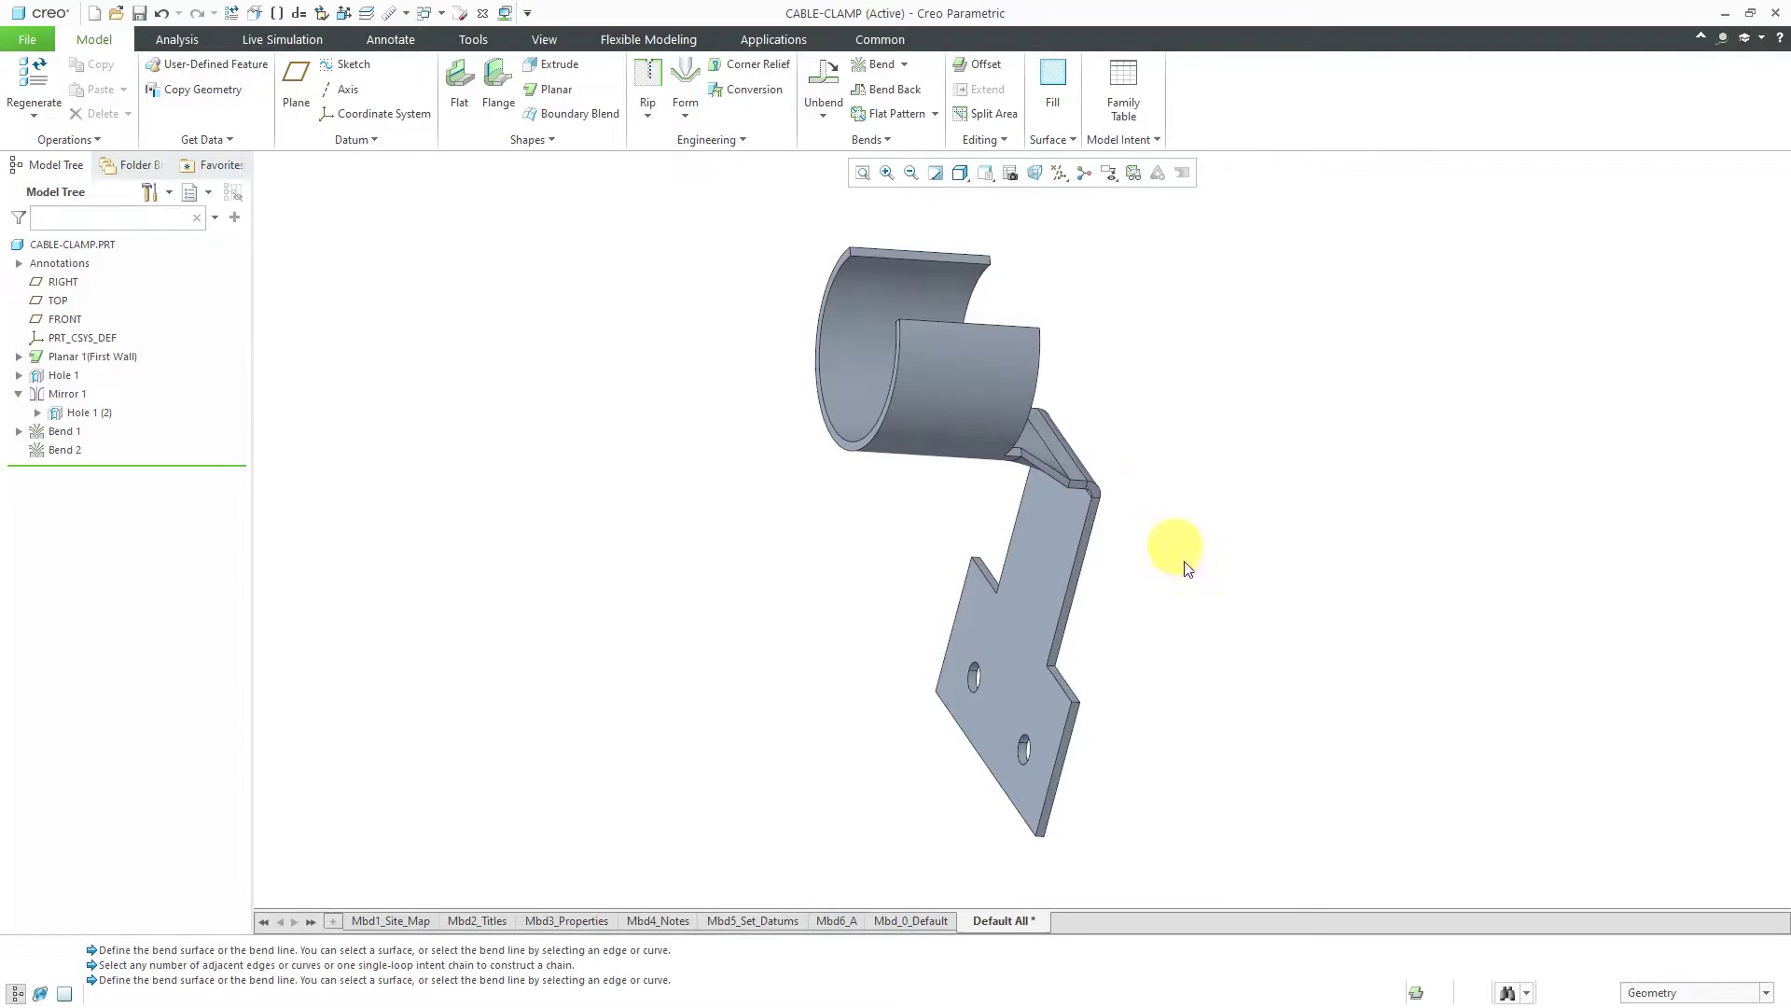
left_click(1058, 491)
middle_click_drag(1058, 491, 1033, 639)
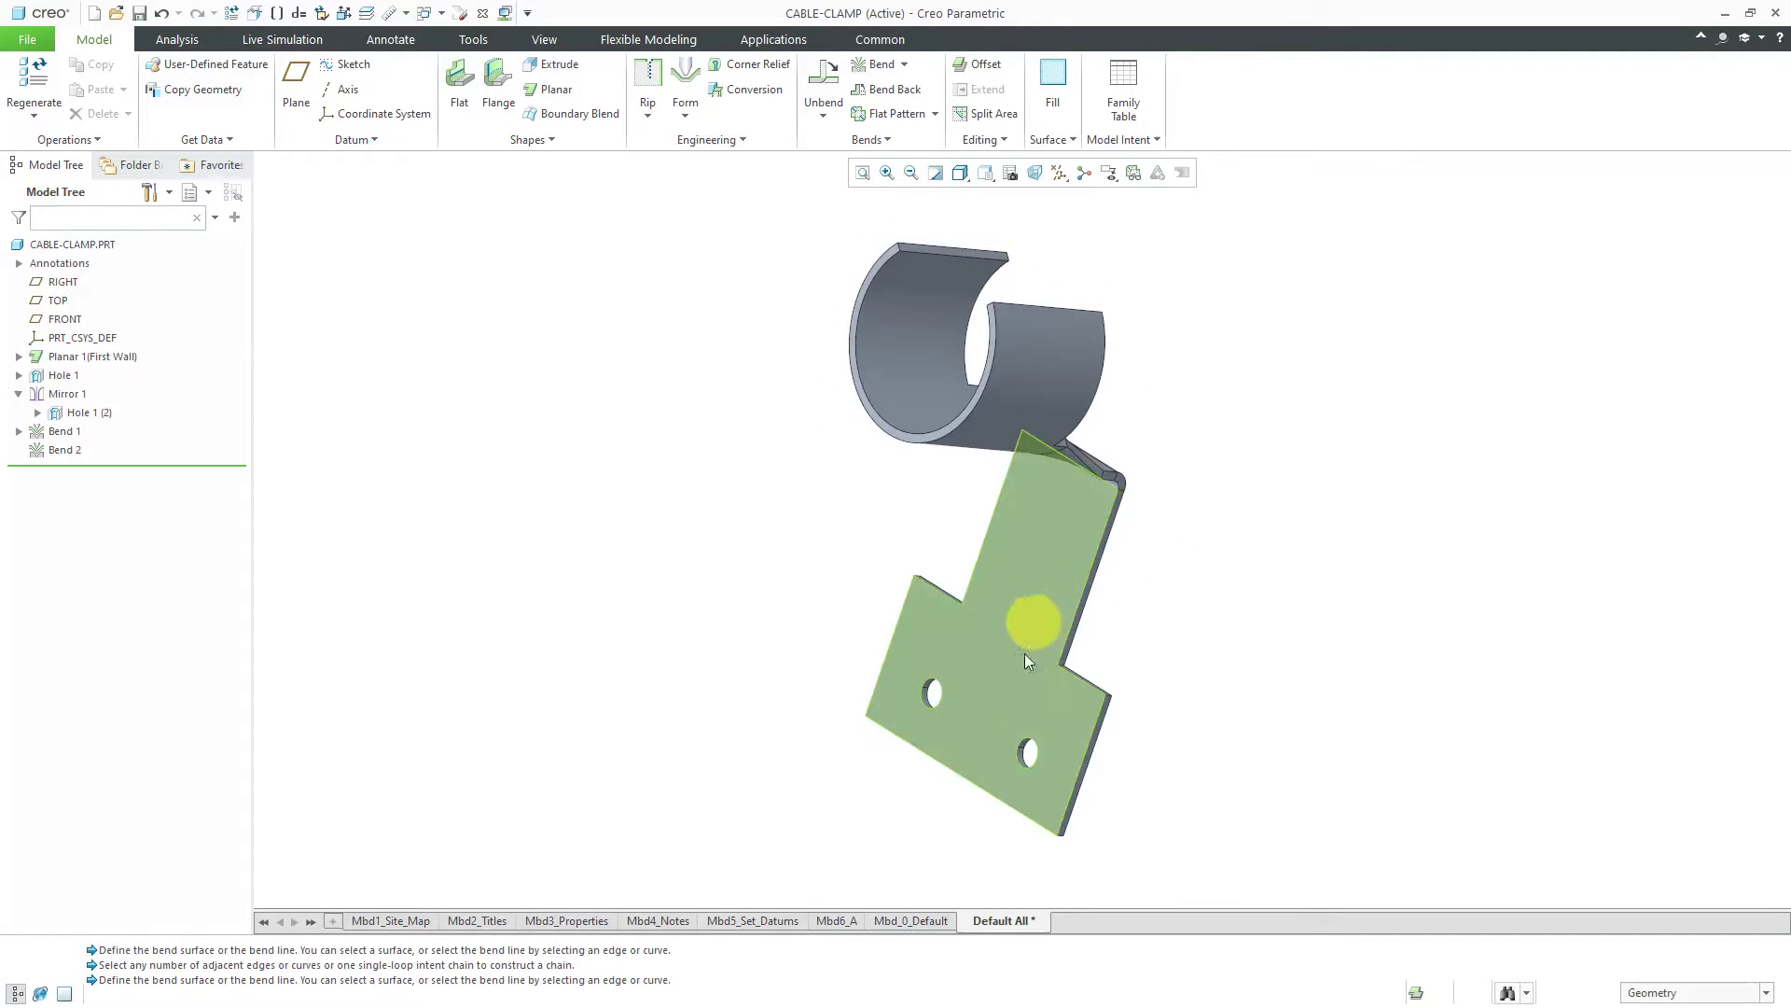
scroll(1003, 752, "down", 2)
left_click(676, 372)
left_click(812, 210)
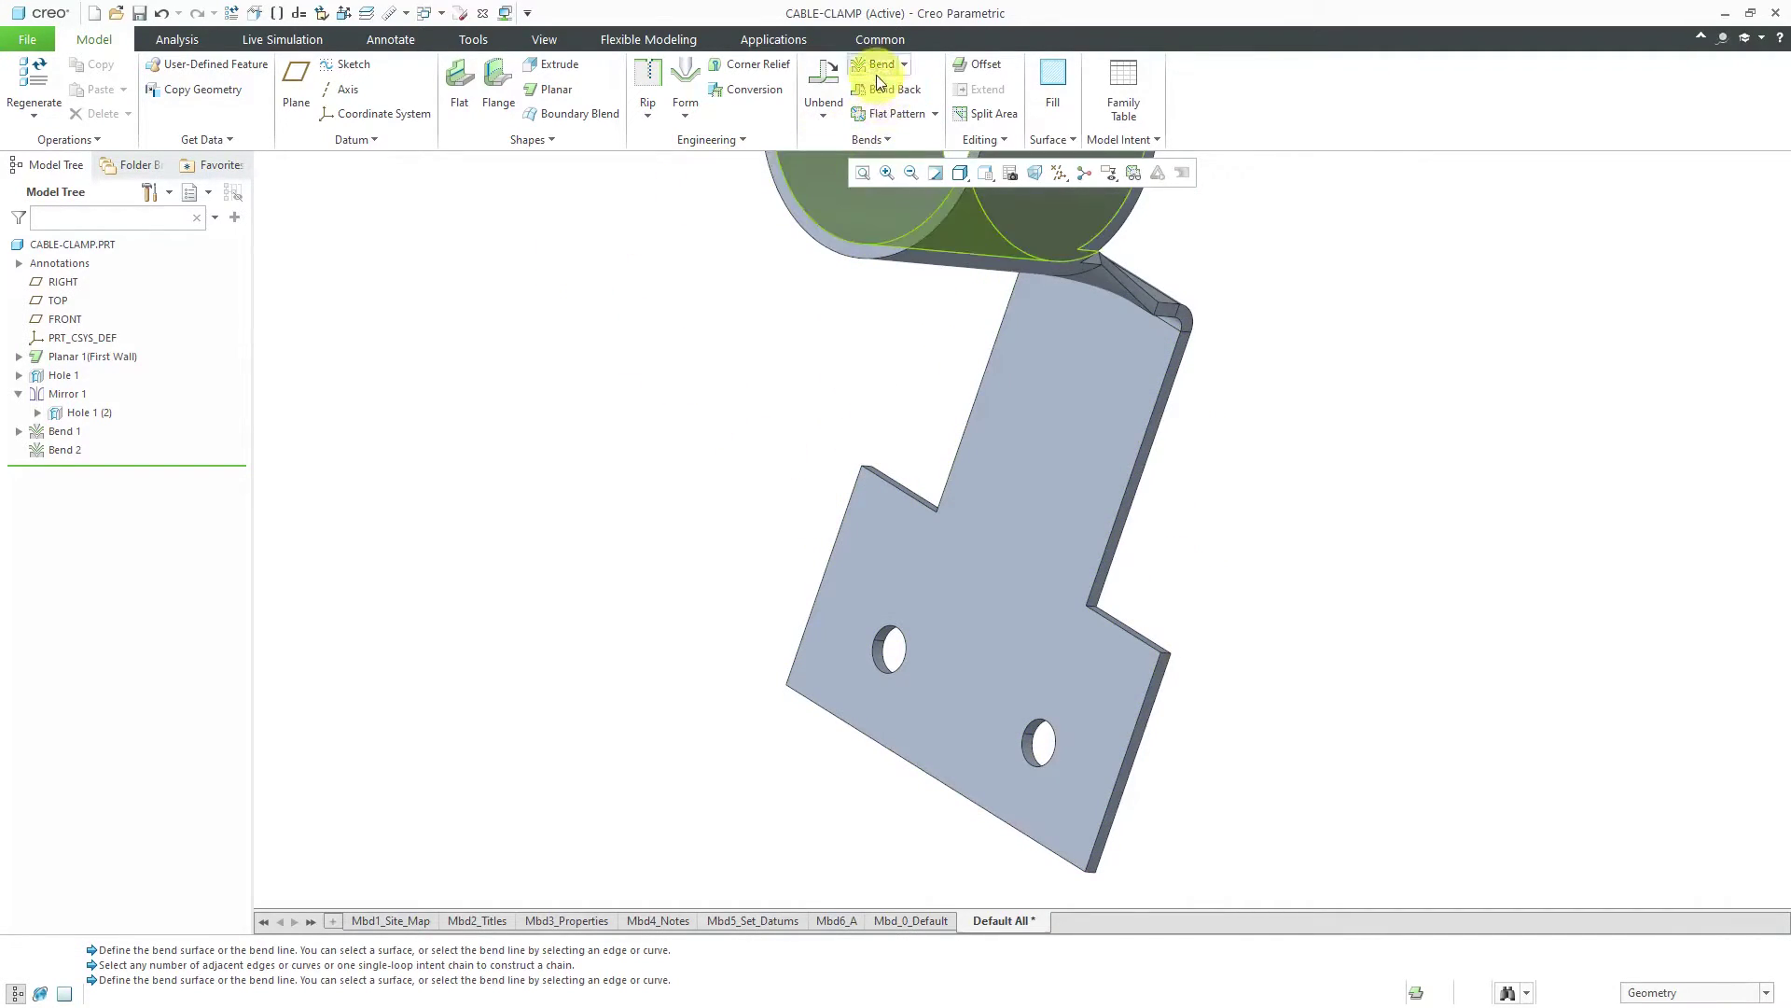
left_click(876, 70)
left_click(1006, 650)
left_click(1005, 651)
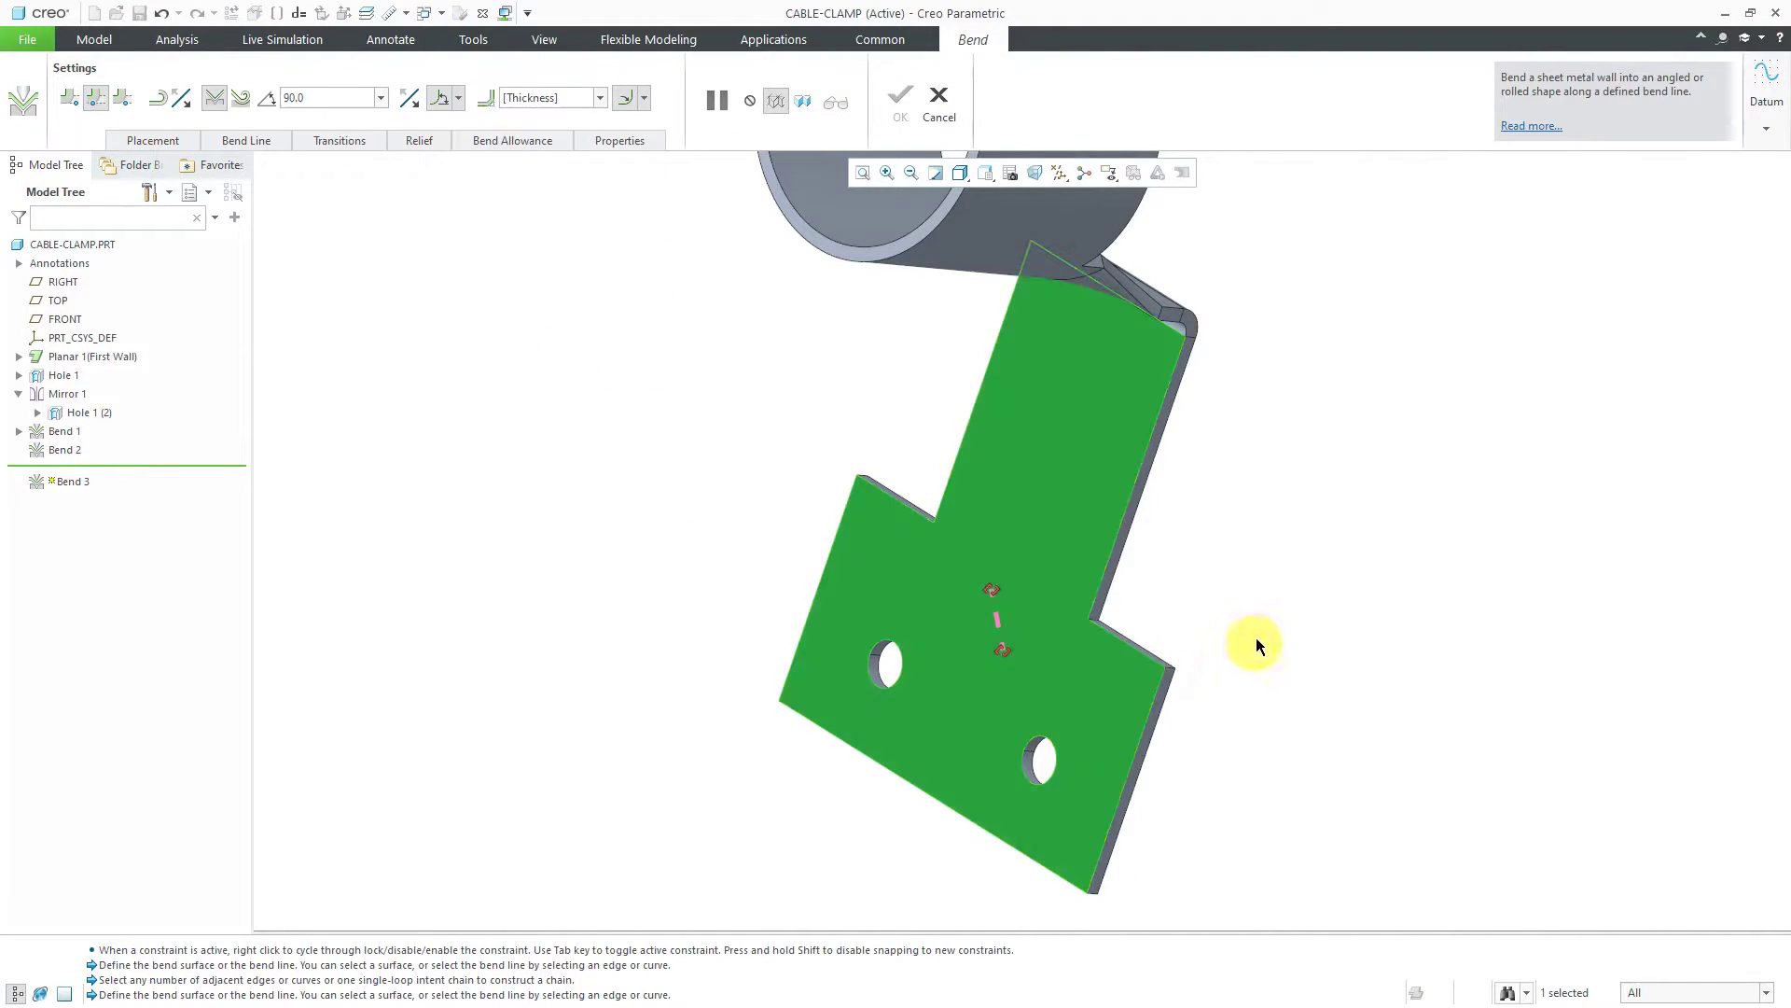
Define the third bend's line by snapping its two ends to the inner corners where the strip meets the wide tab.
scroll(1067, 640, "down", 2)
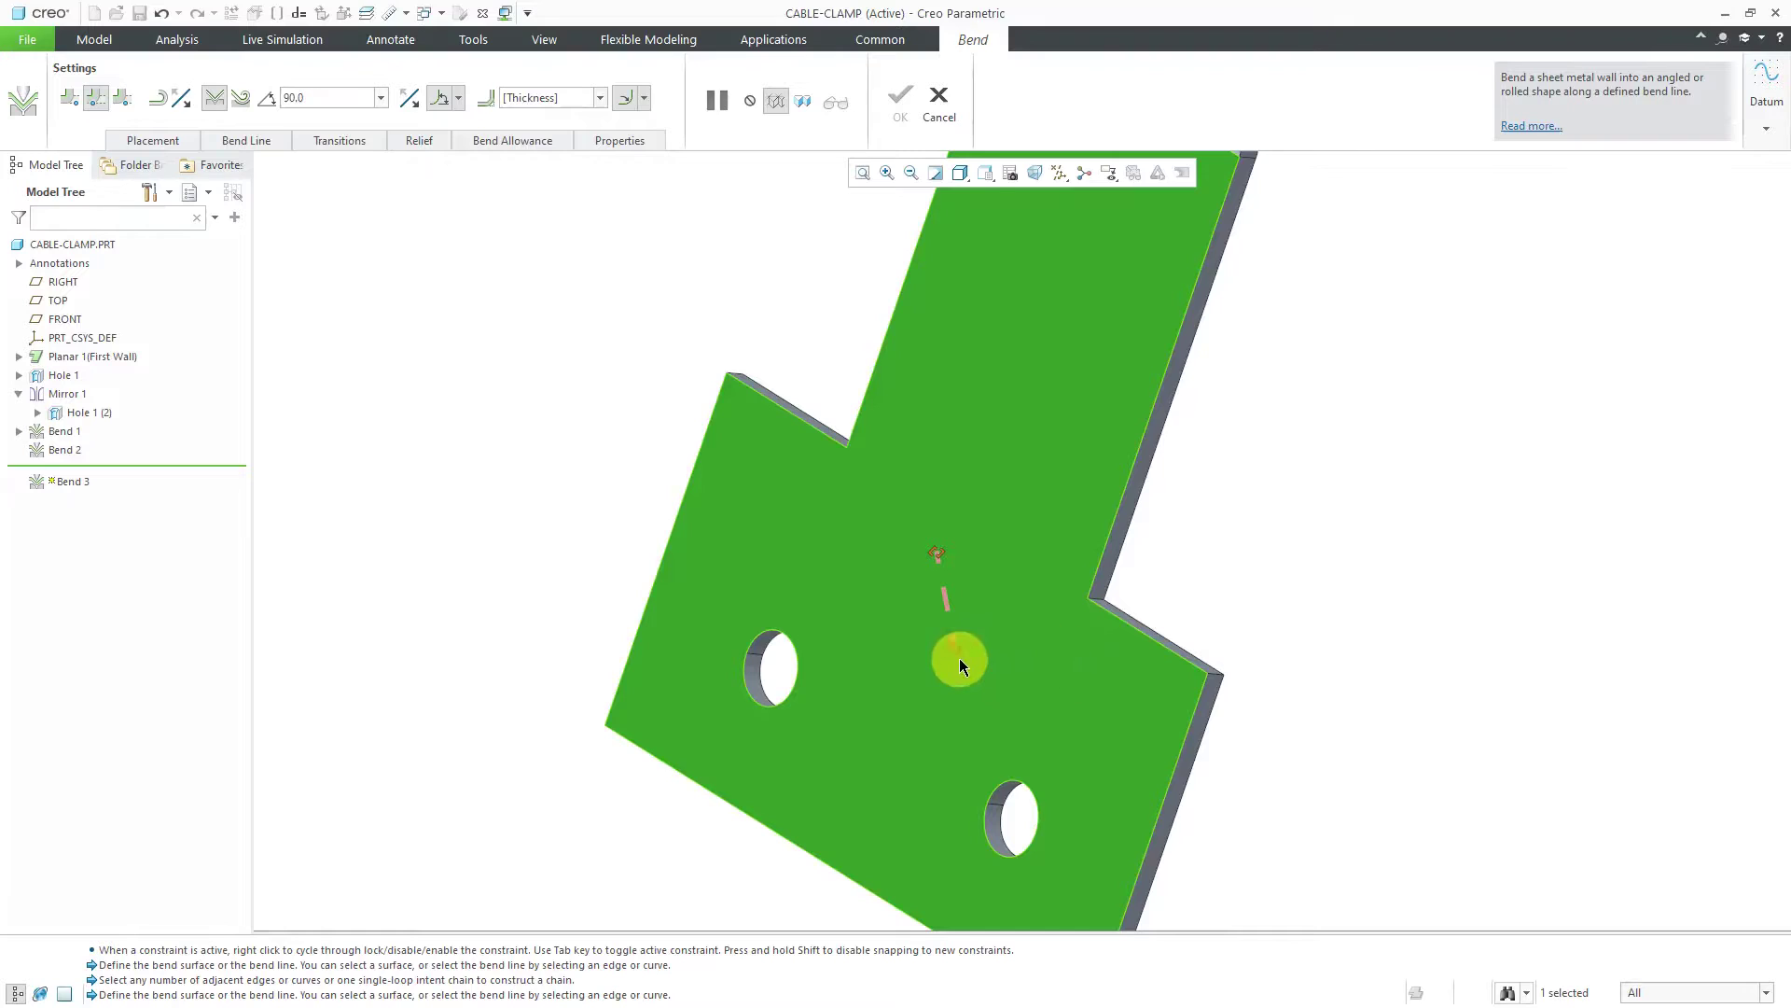
left_click_drag(954, 652, 1087, 608)
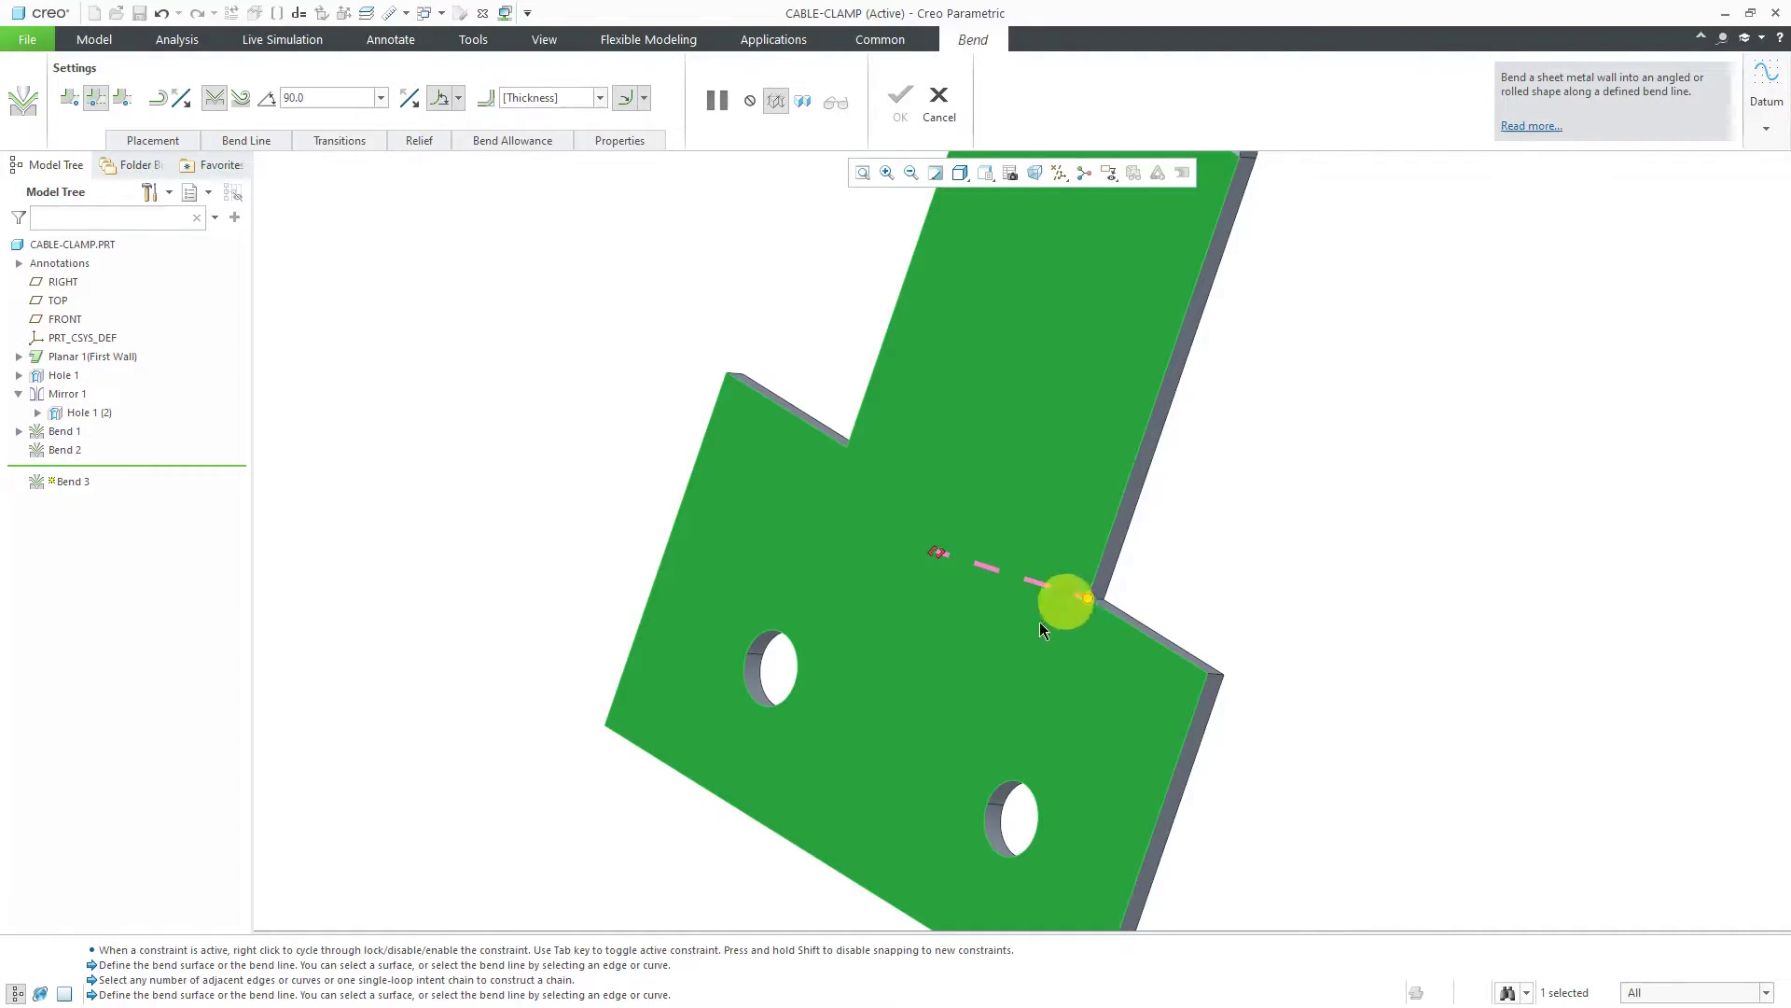
left_click_drag(933, 550, 851, 456)
Flip the third bend's fixed side toward the rolled clamp end so that the tab with the holes bends.
middle_click_drag(920, 541, 812, 584)
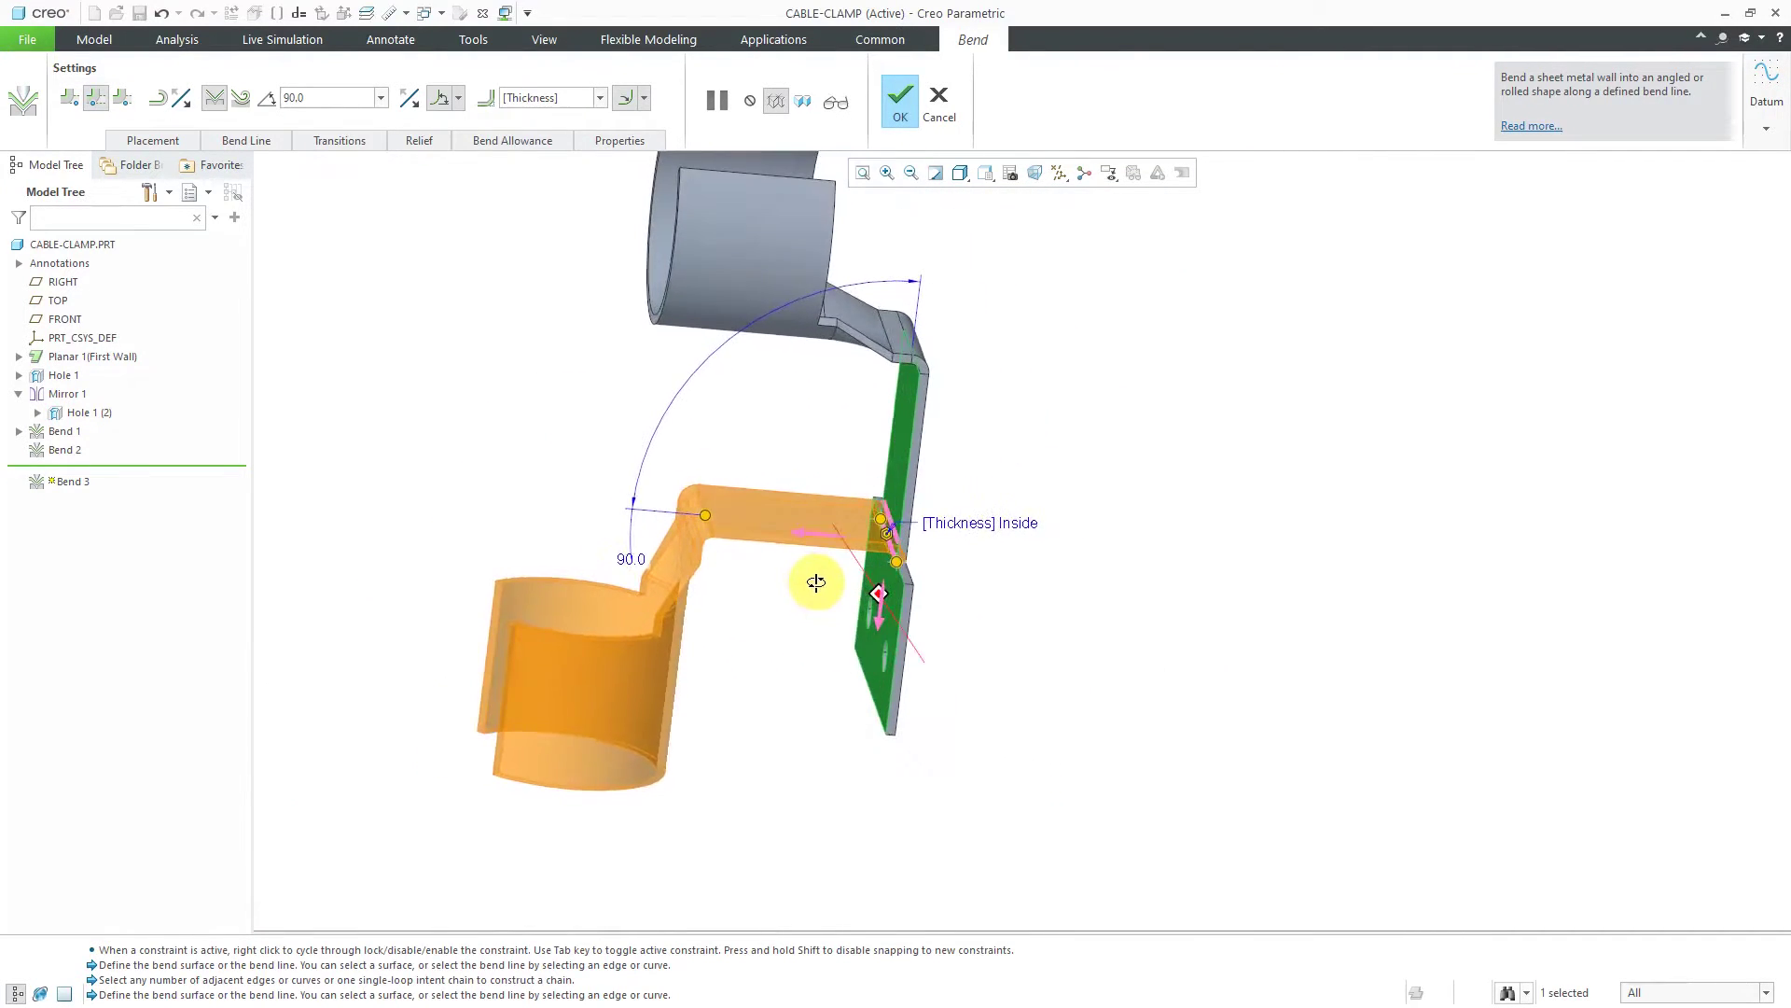
left_click(880, 610)
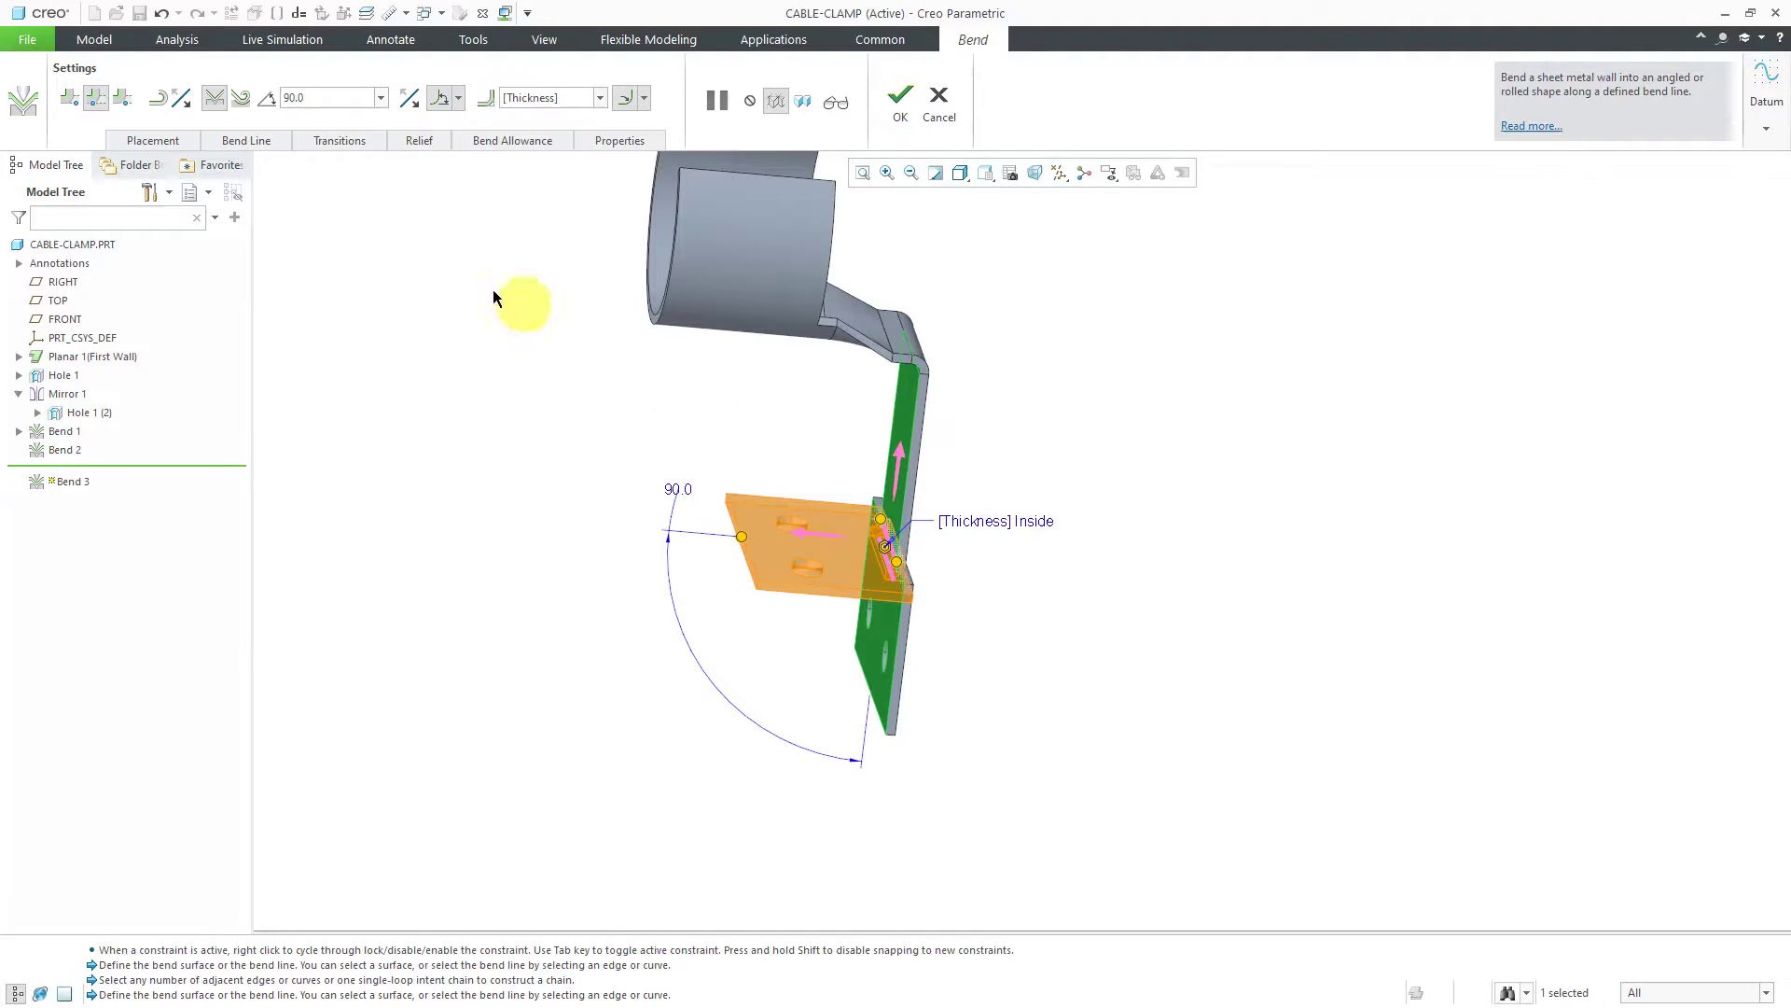
left_click(188, 108)
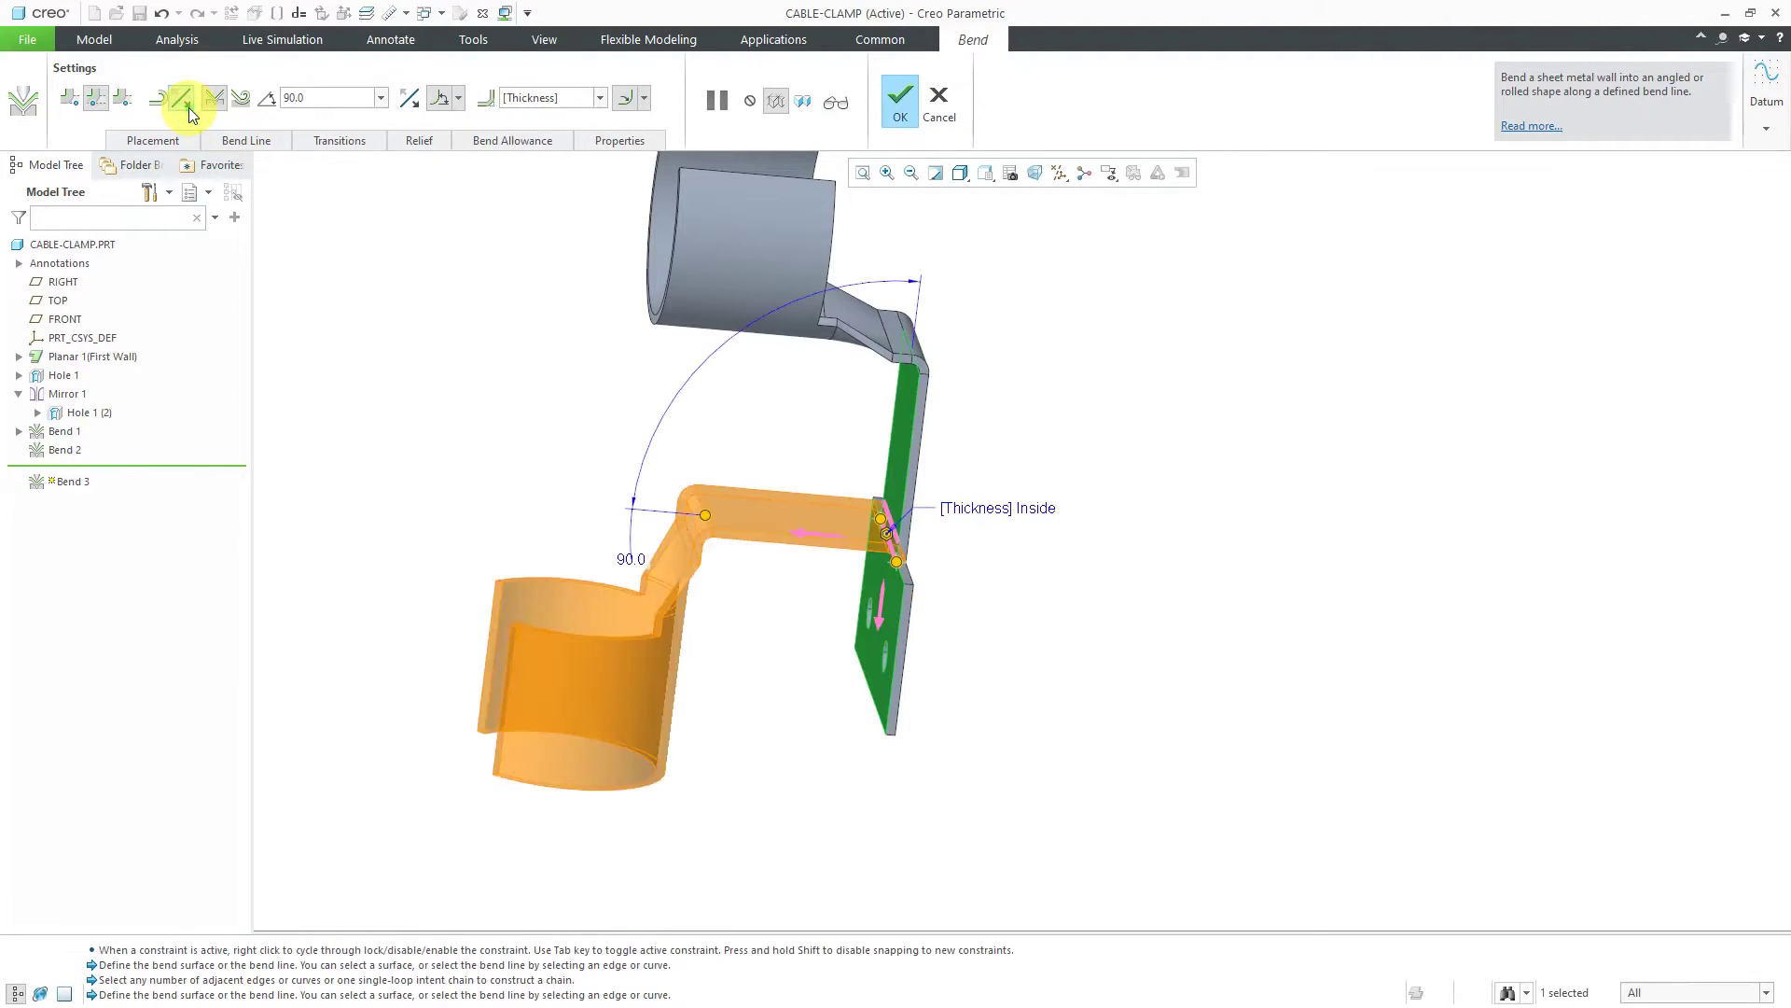
left_click(188, 108)
left_click(189, 108)
scroll(802, 446, "down", 2)
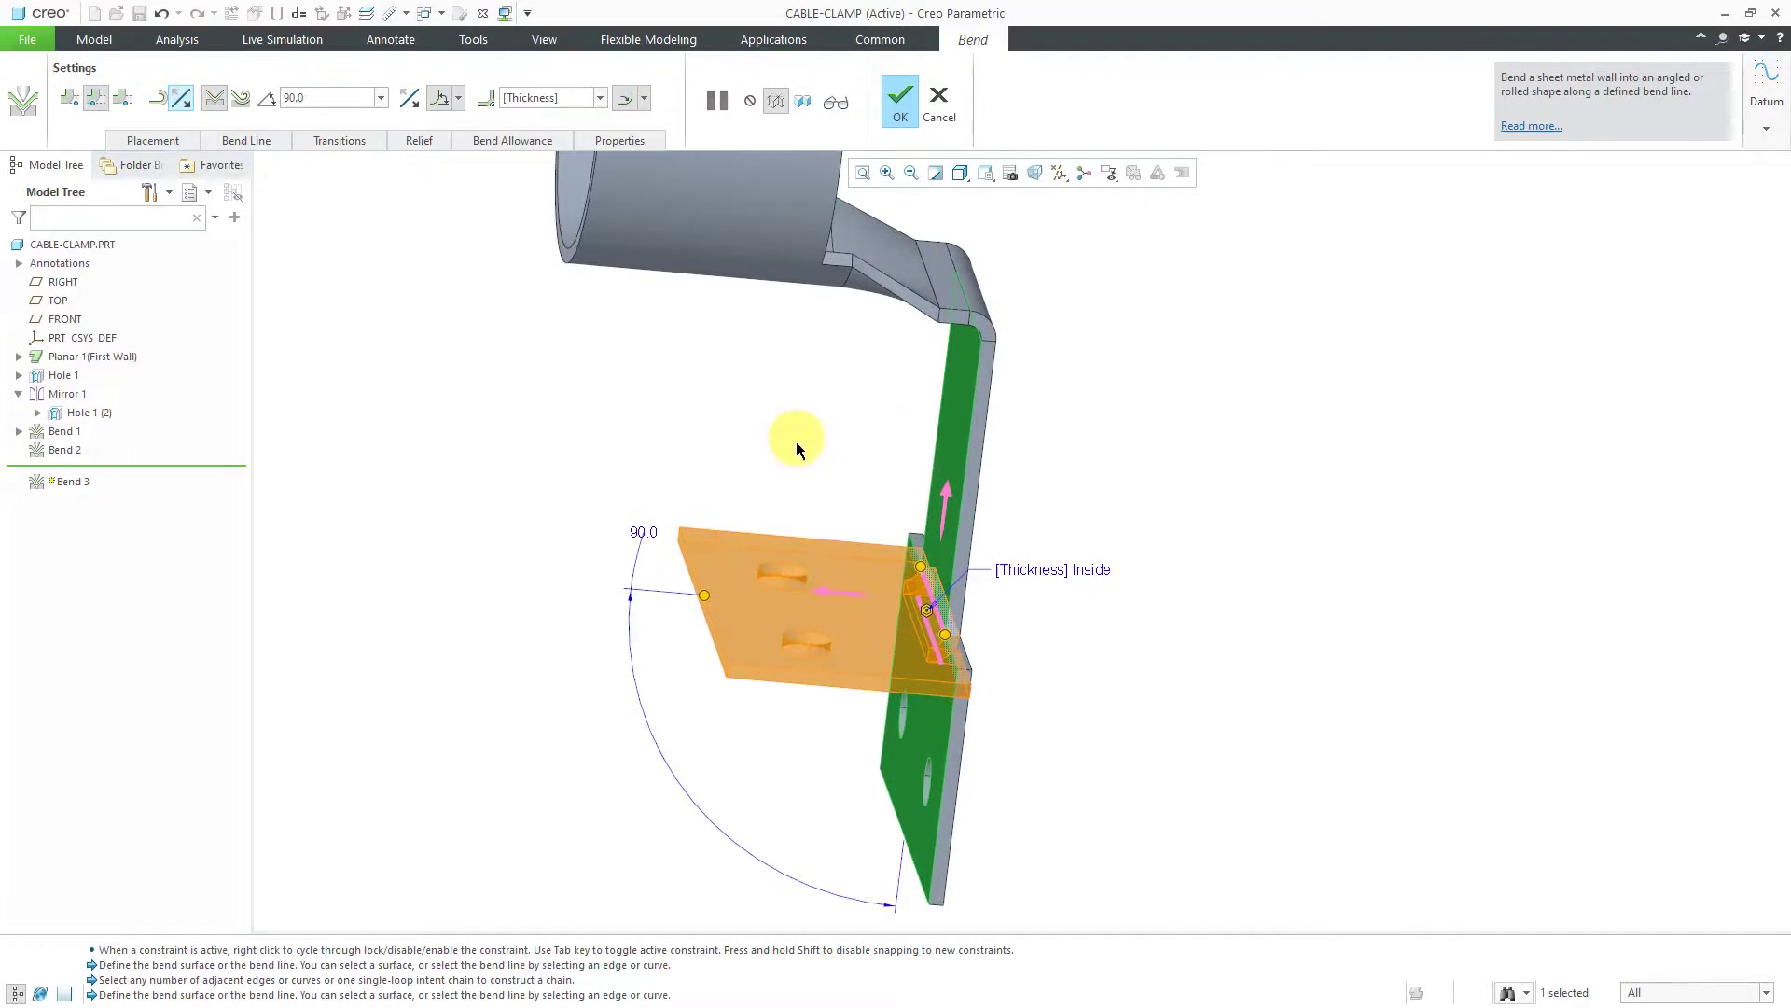
middle_click_drag(922, 385, 944, 519)
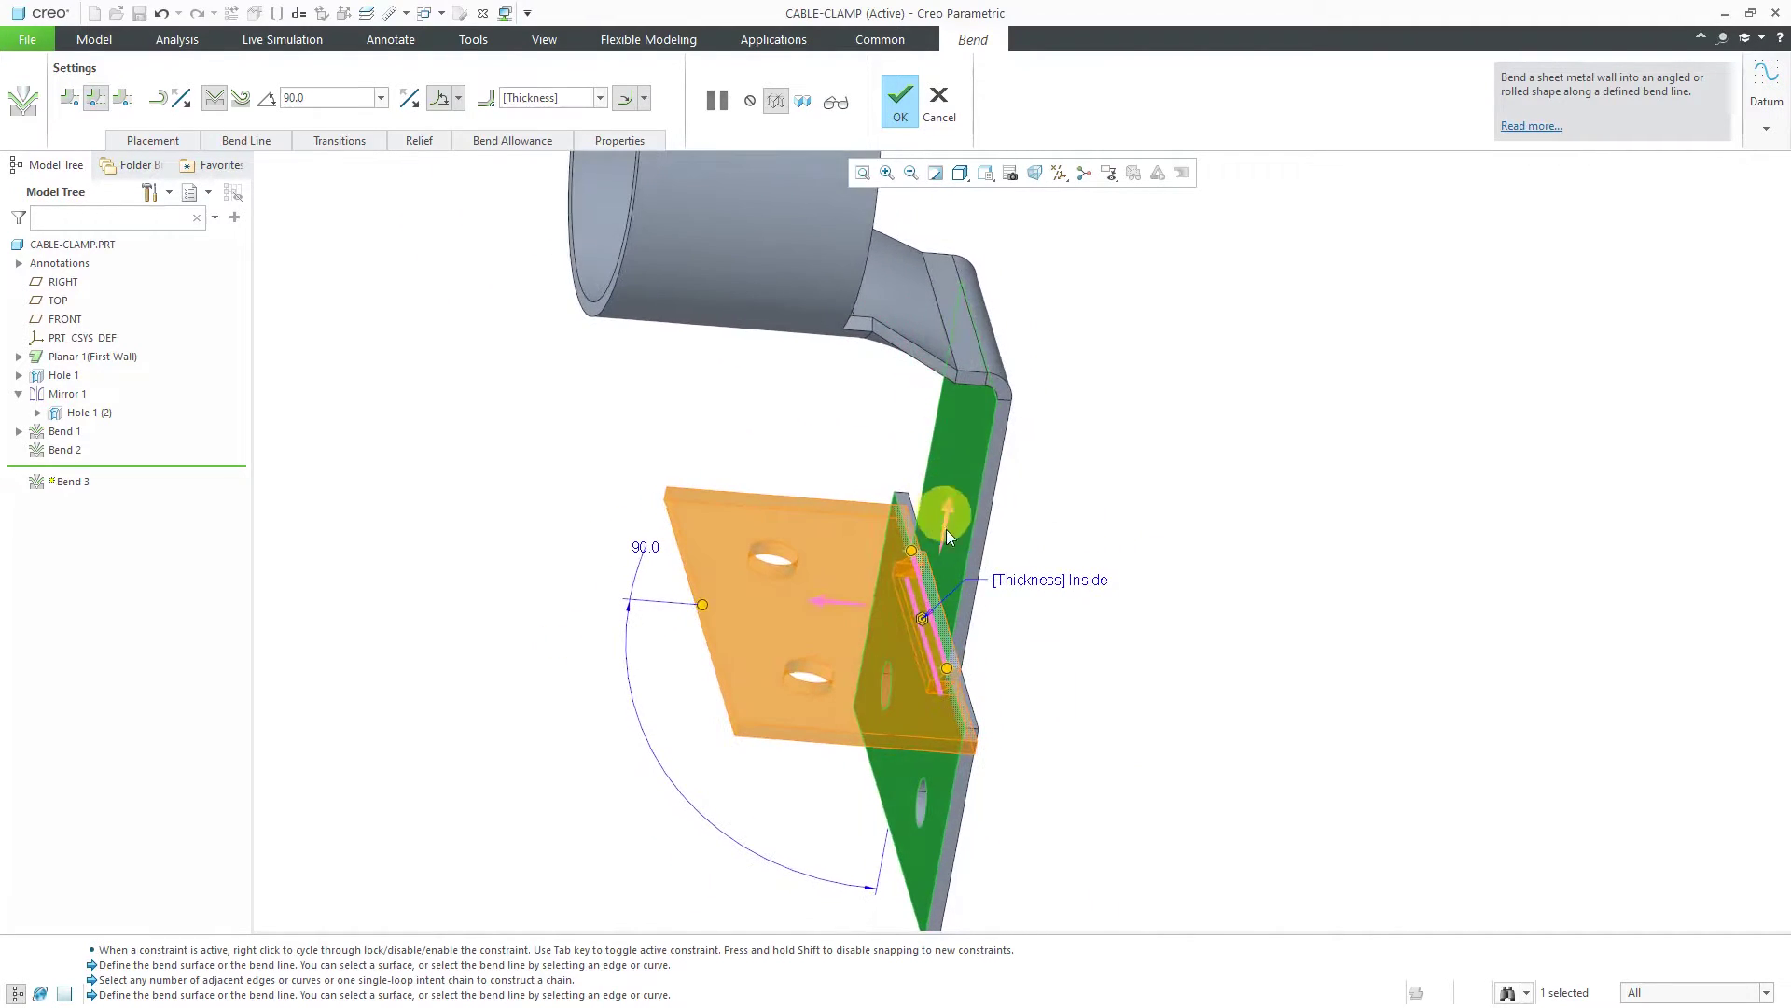
Set the third bend's inside radius to 2.0 * Thickness and inspect the preview at the bend ends.
left_click(601, 99)
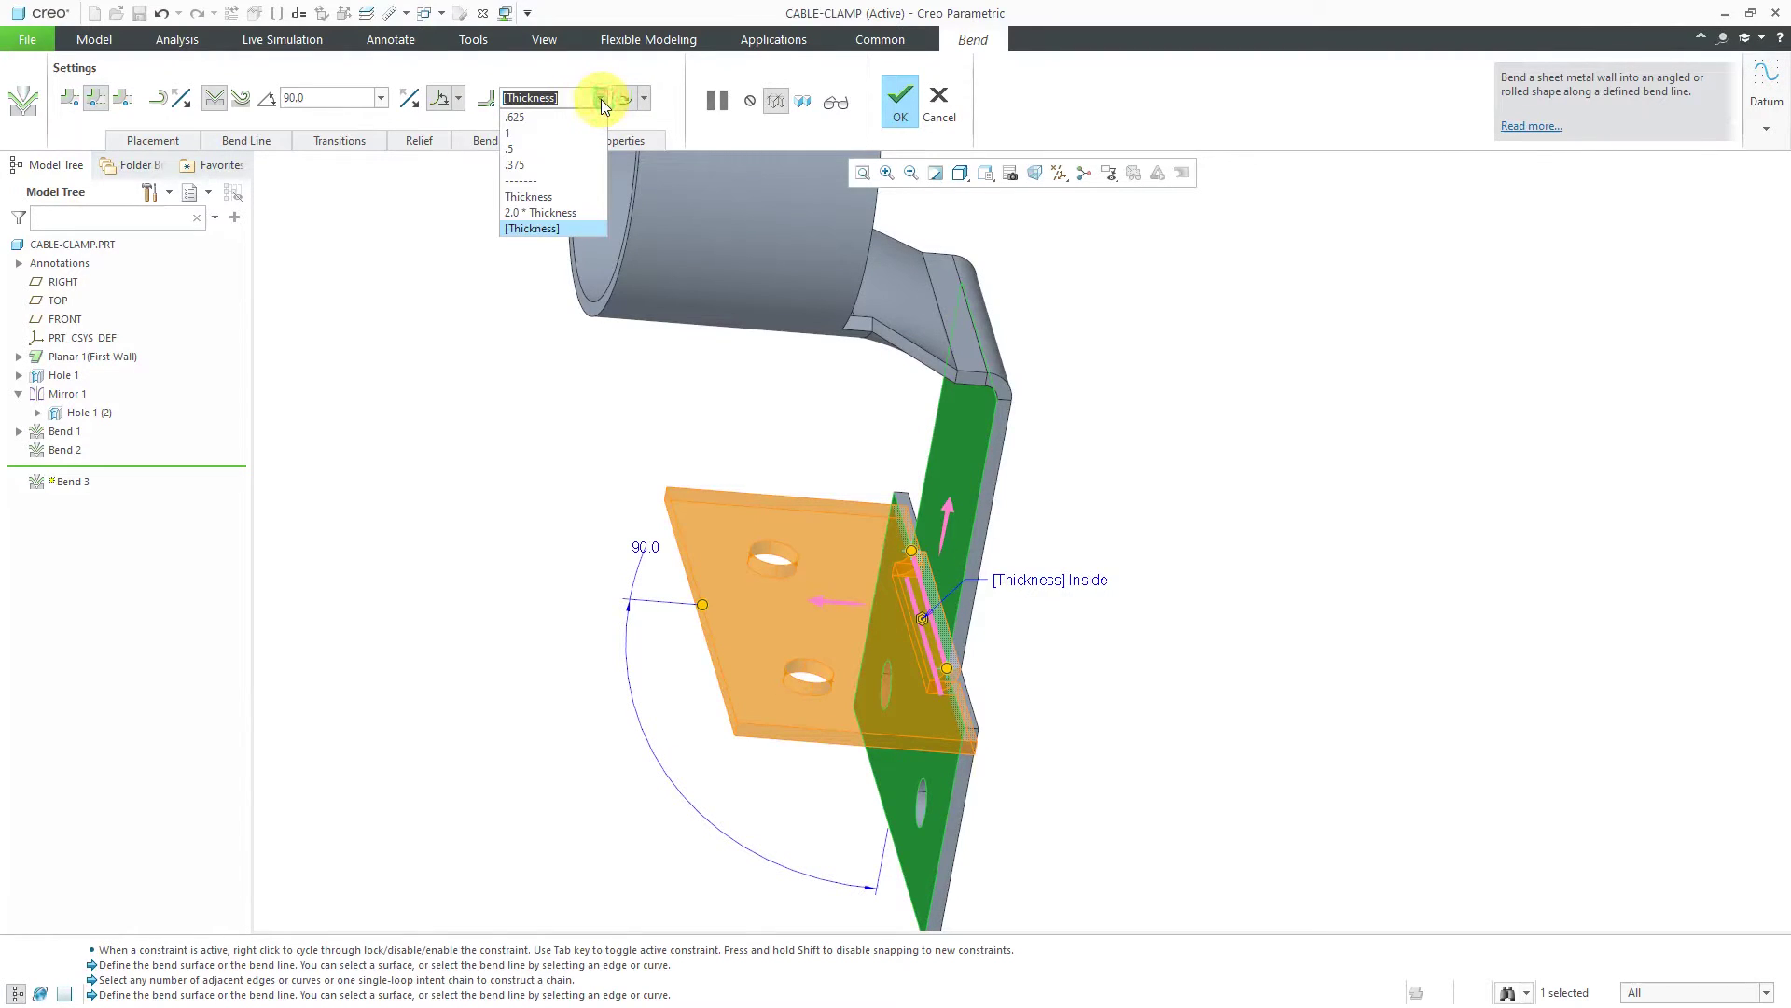
left_click(576, 213)
middle_click_drag(1032, 740, 956, 697)
scroll(956, 697, "up", 3)
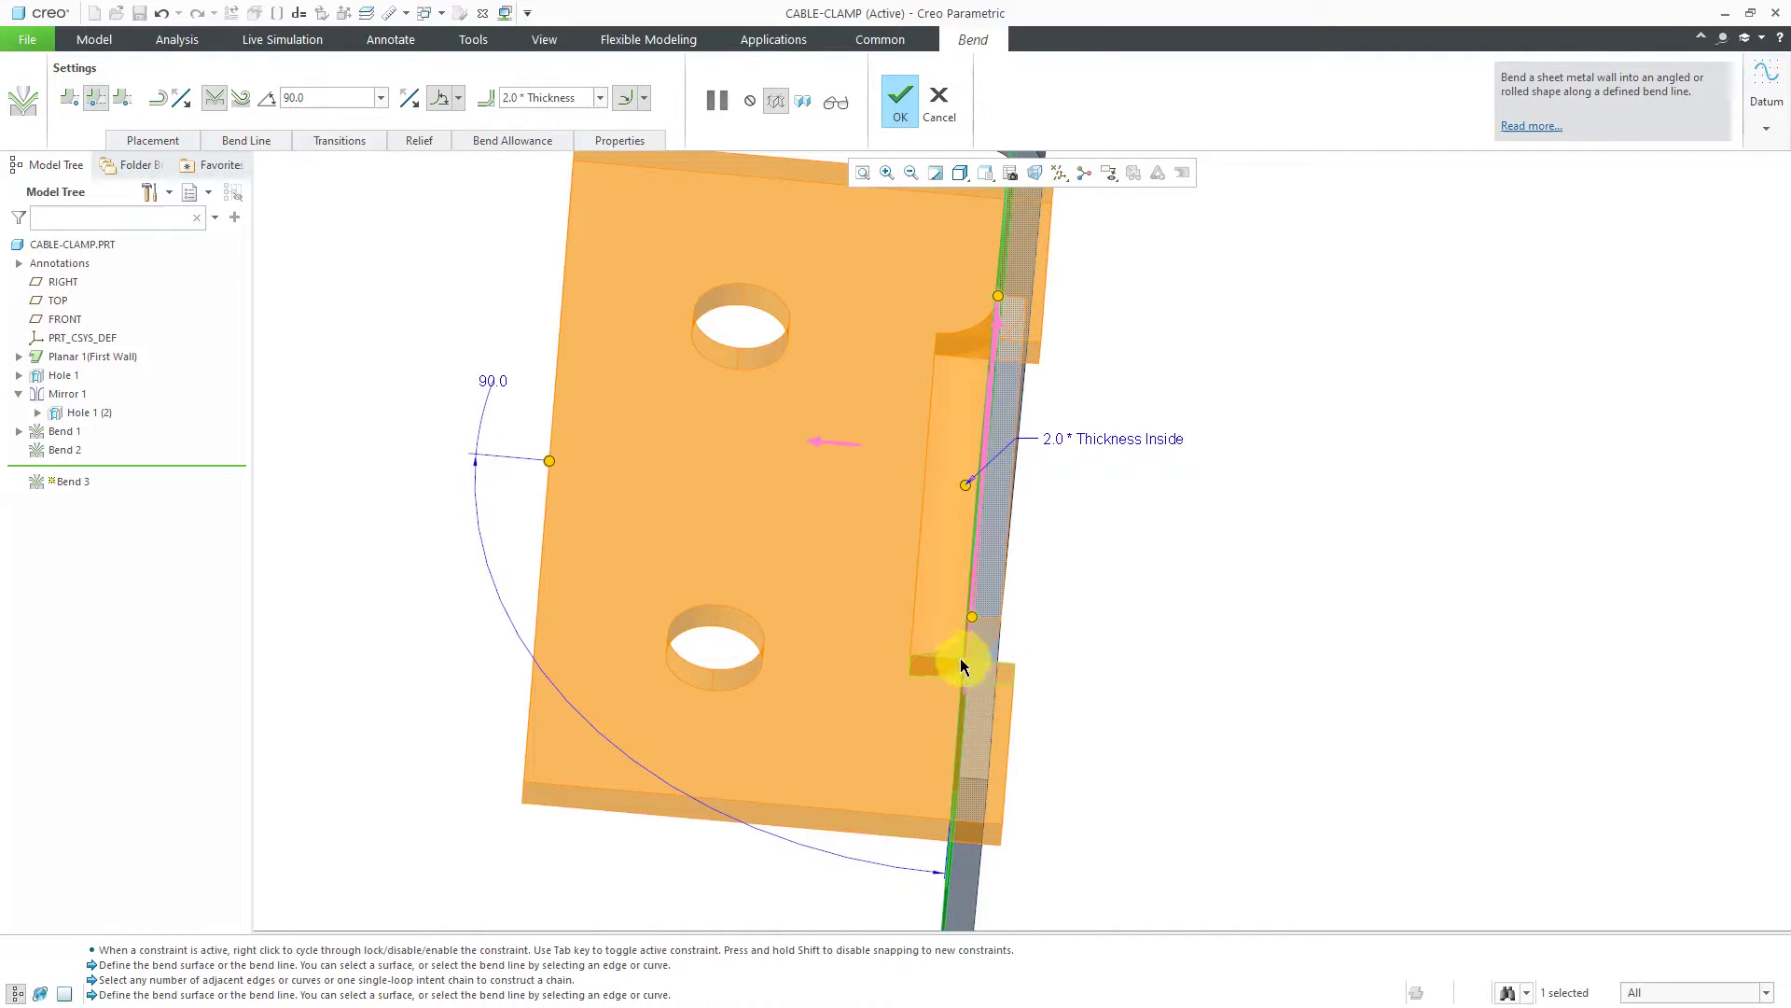
middle_click_drag(937, 473, 821, 492)
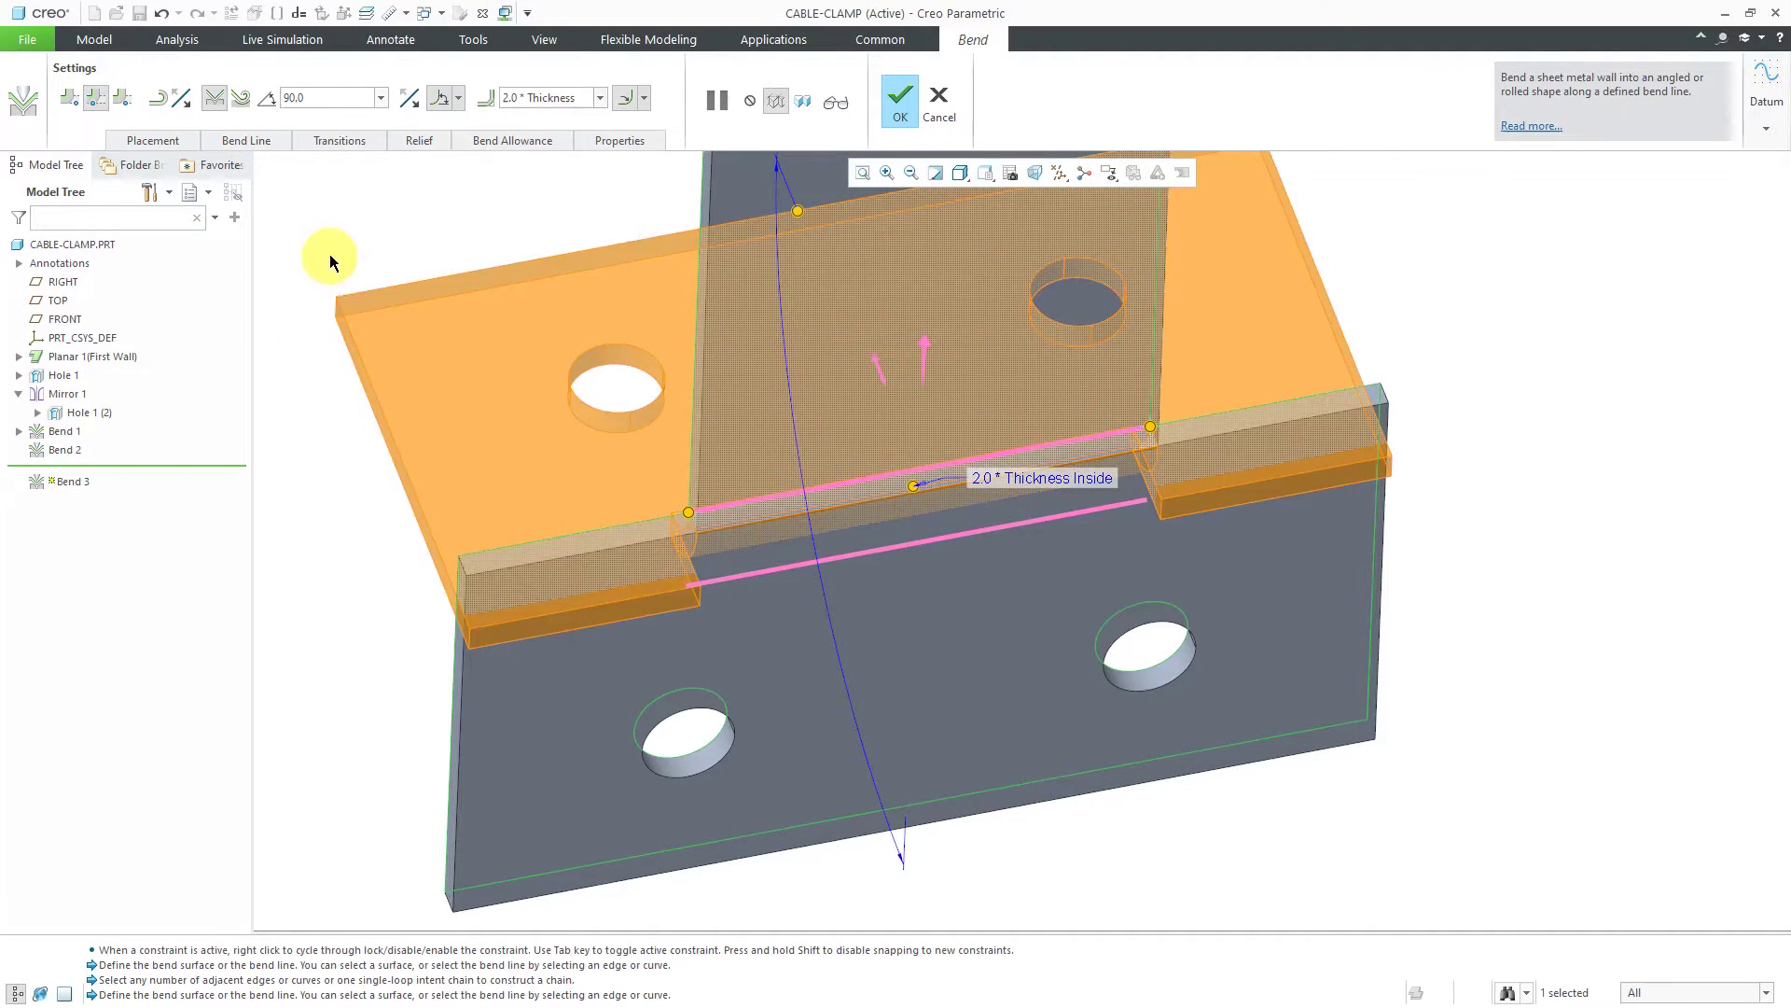
Try separate reliefs for each bend side with a Rectangular relief on side 2, and return to a shared relief definition.
left_click(421, 141)
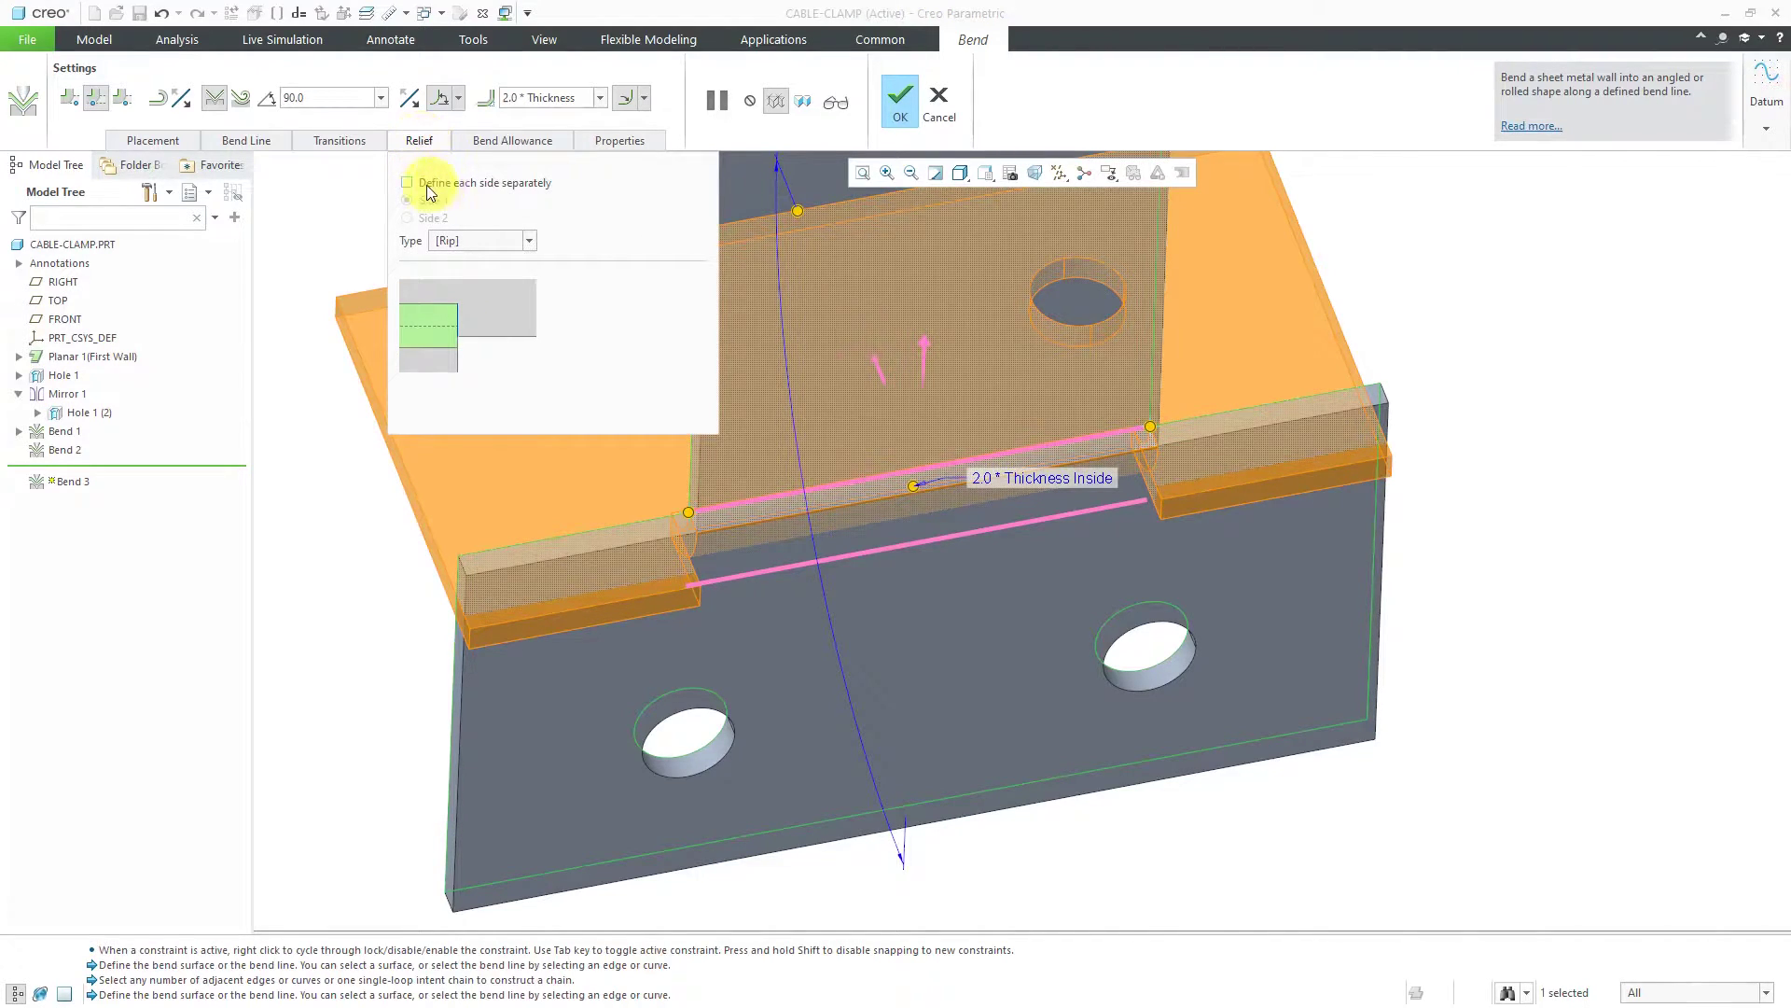
left_click(408, 184)
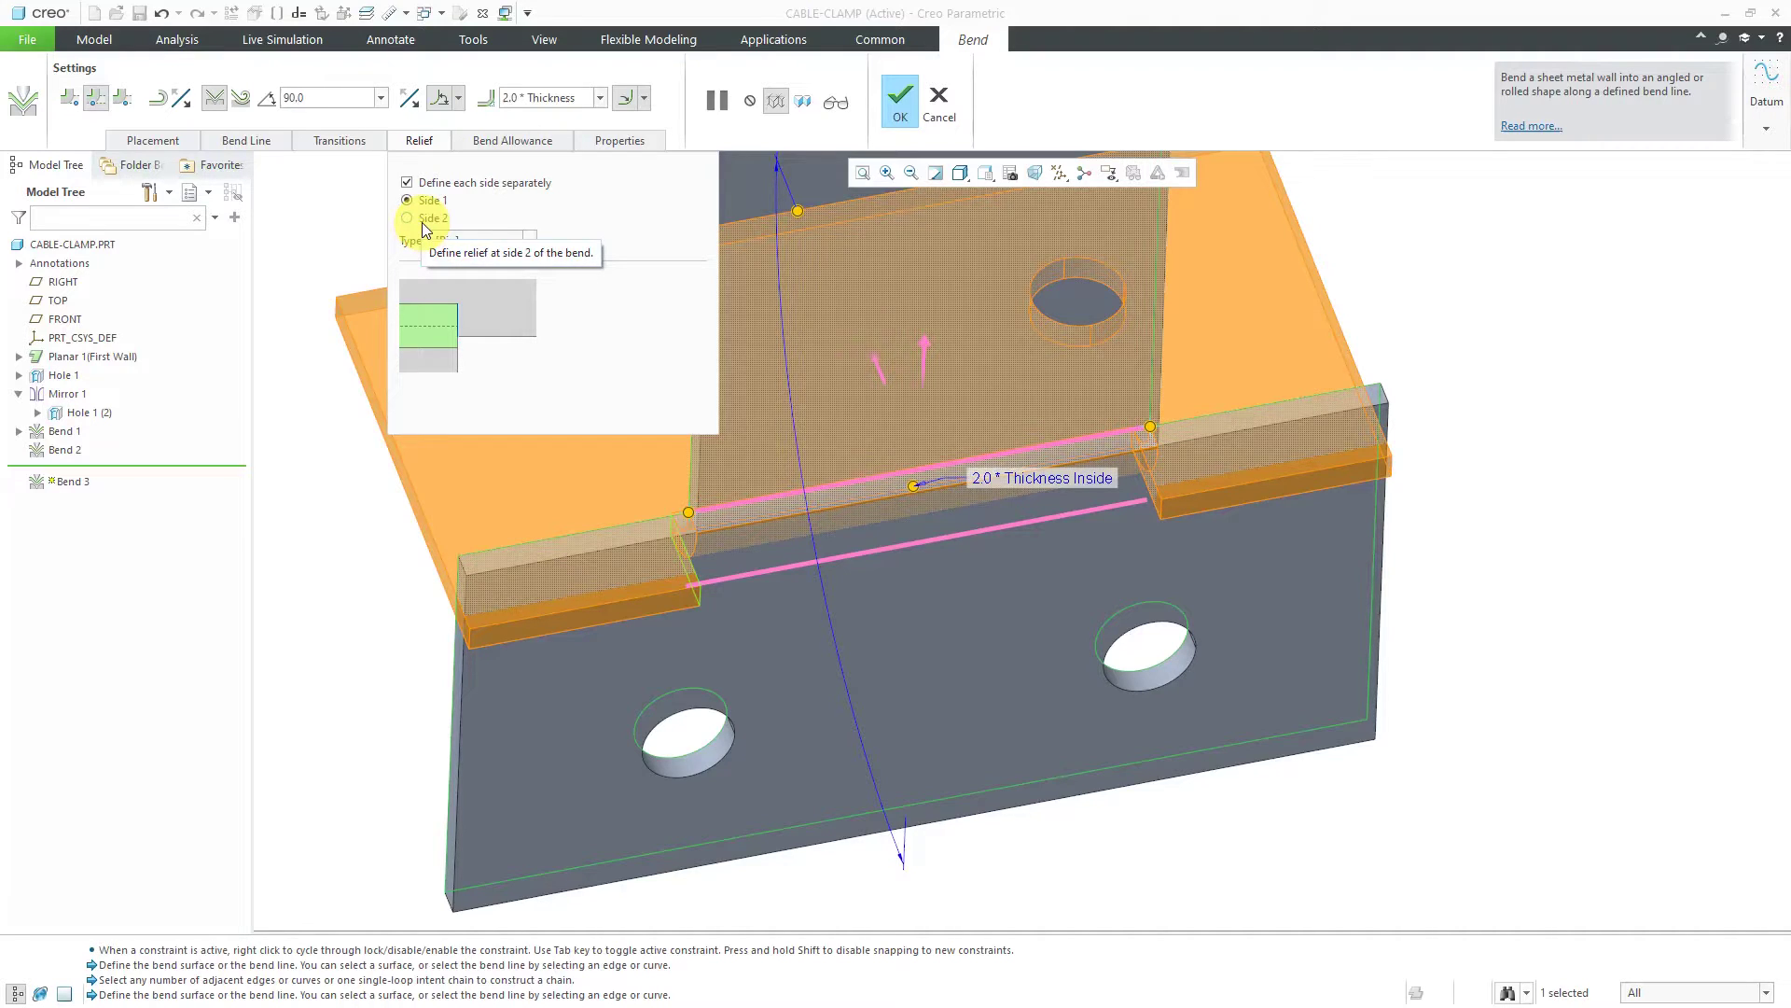
left_click(421, 222)
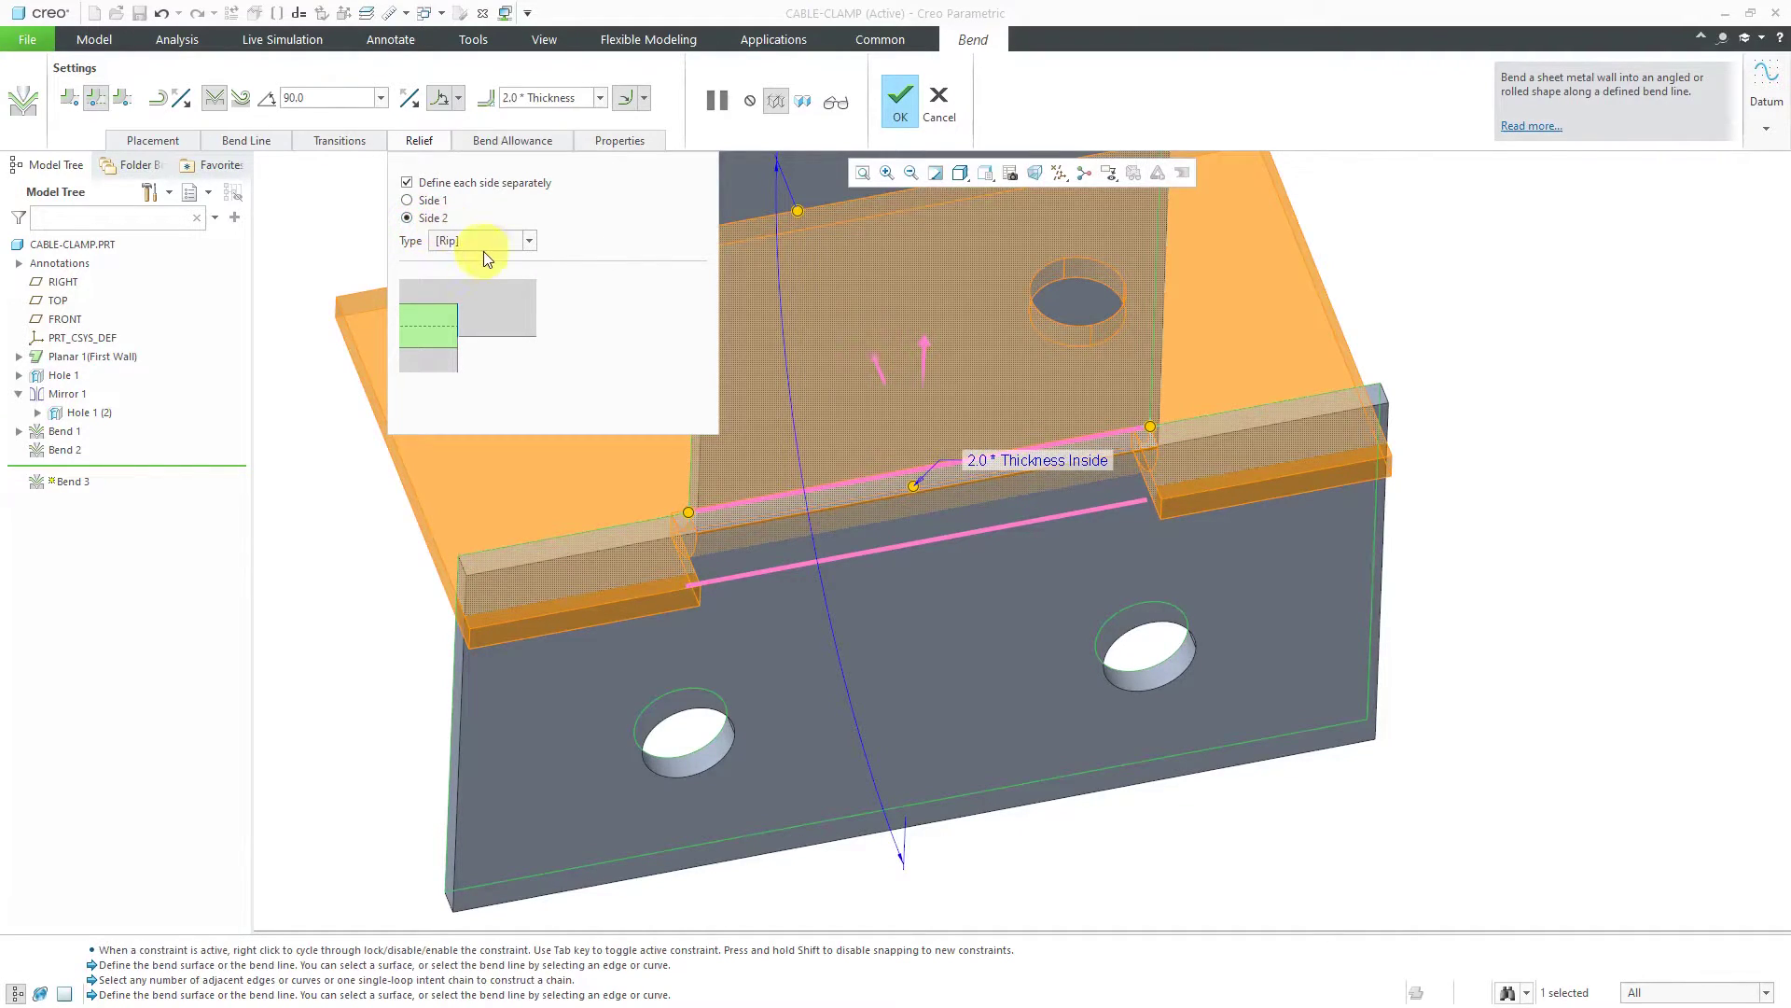
left_click(513, 240)
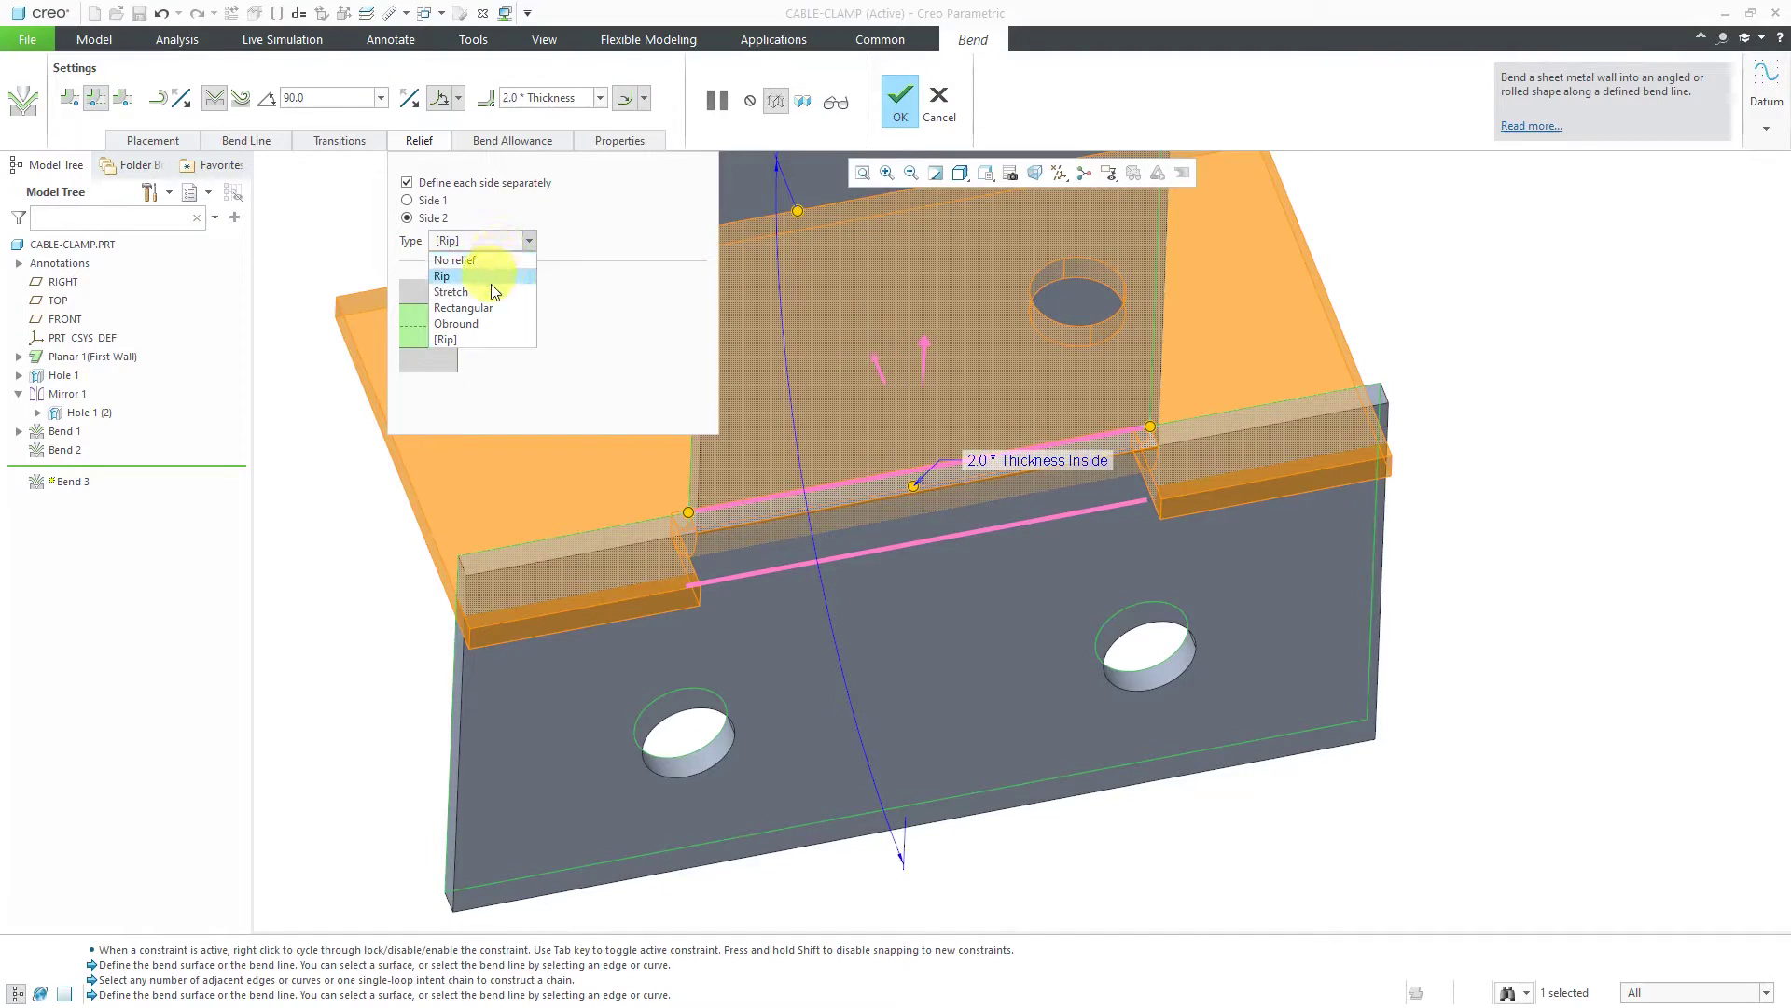
left_click(496, 308)
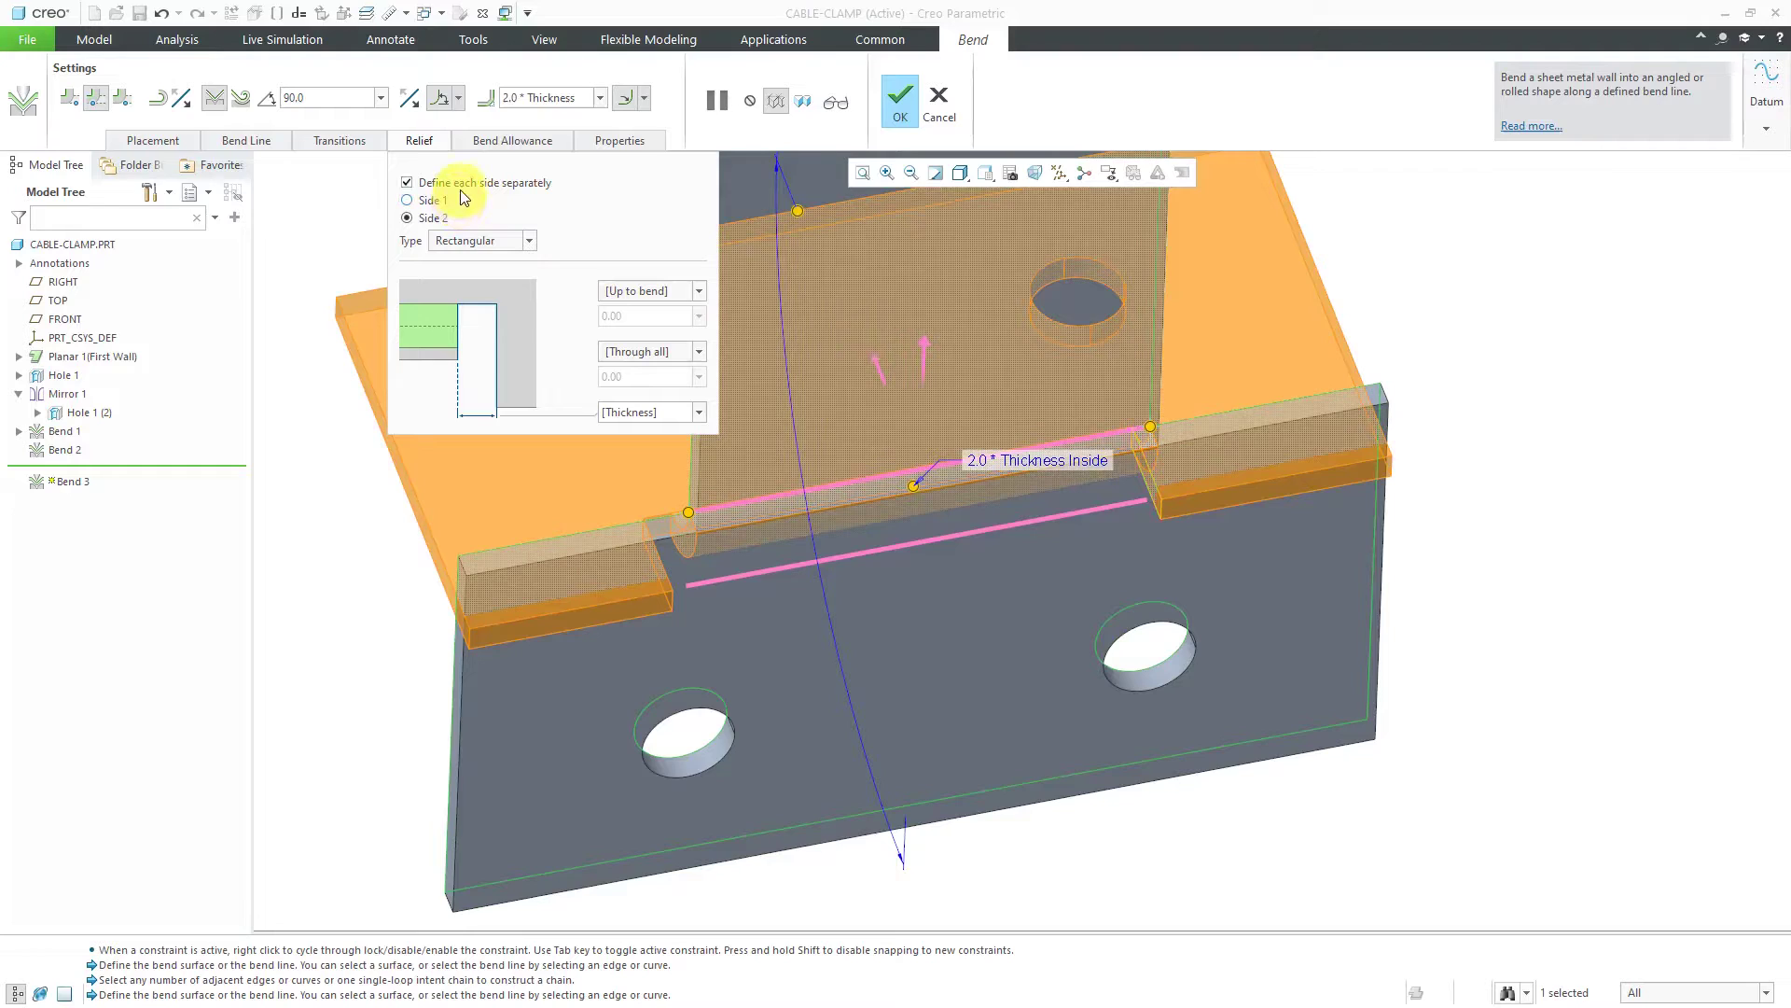
left_click(408, 184)
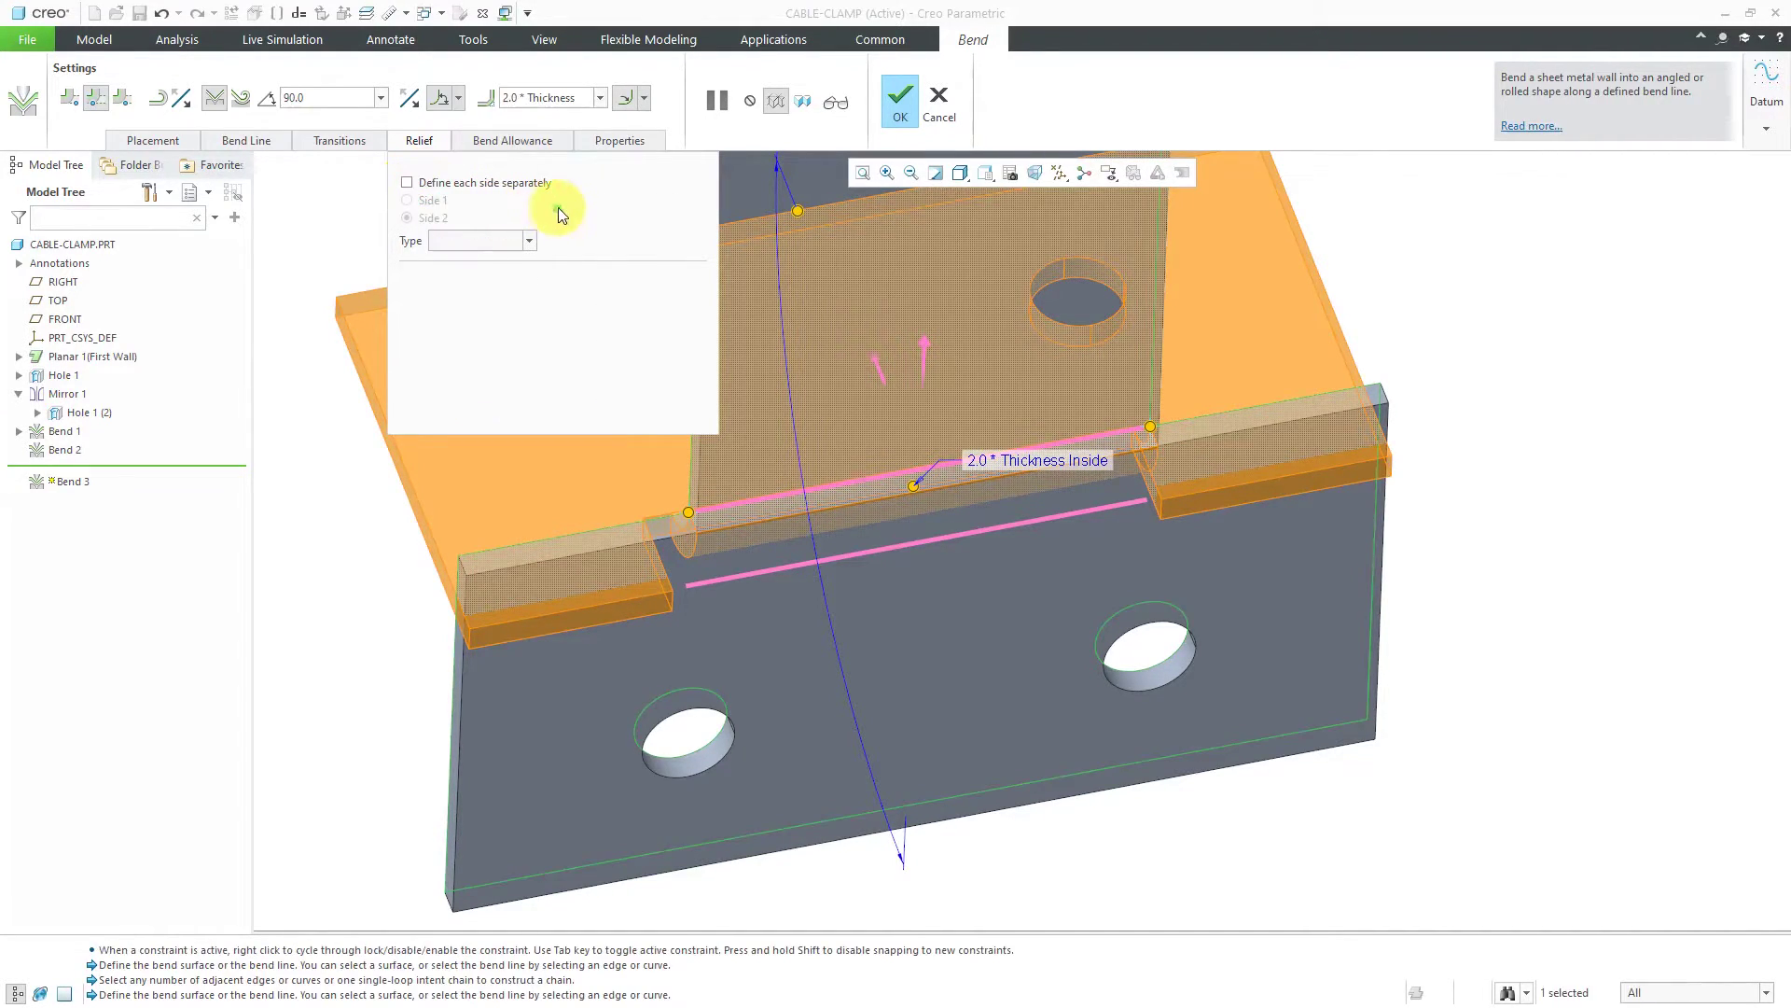
Try the No relief type on both sides of the third bend and examine the preview.
left_click(528, 243)
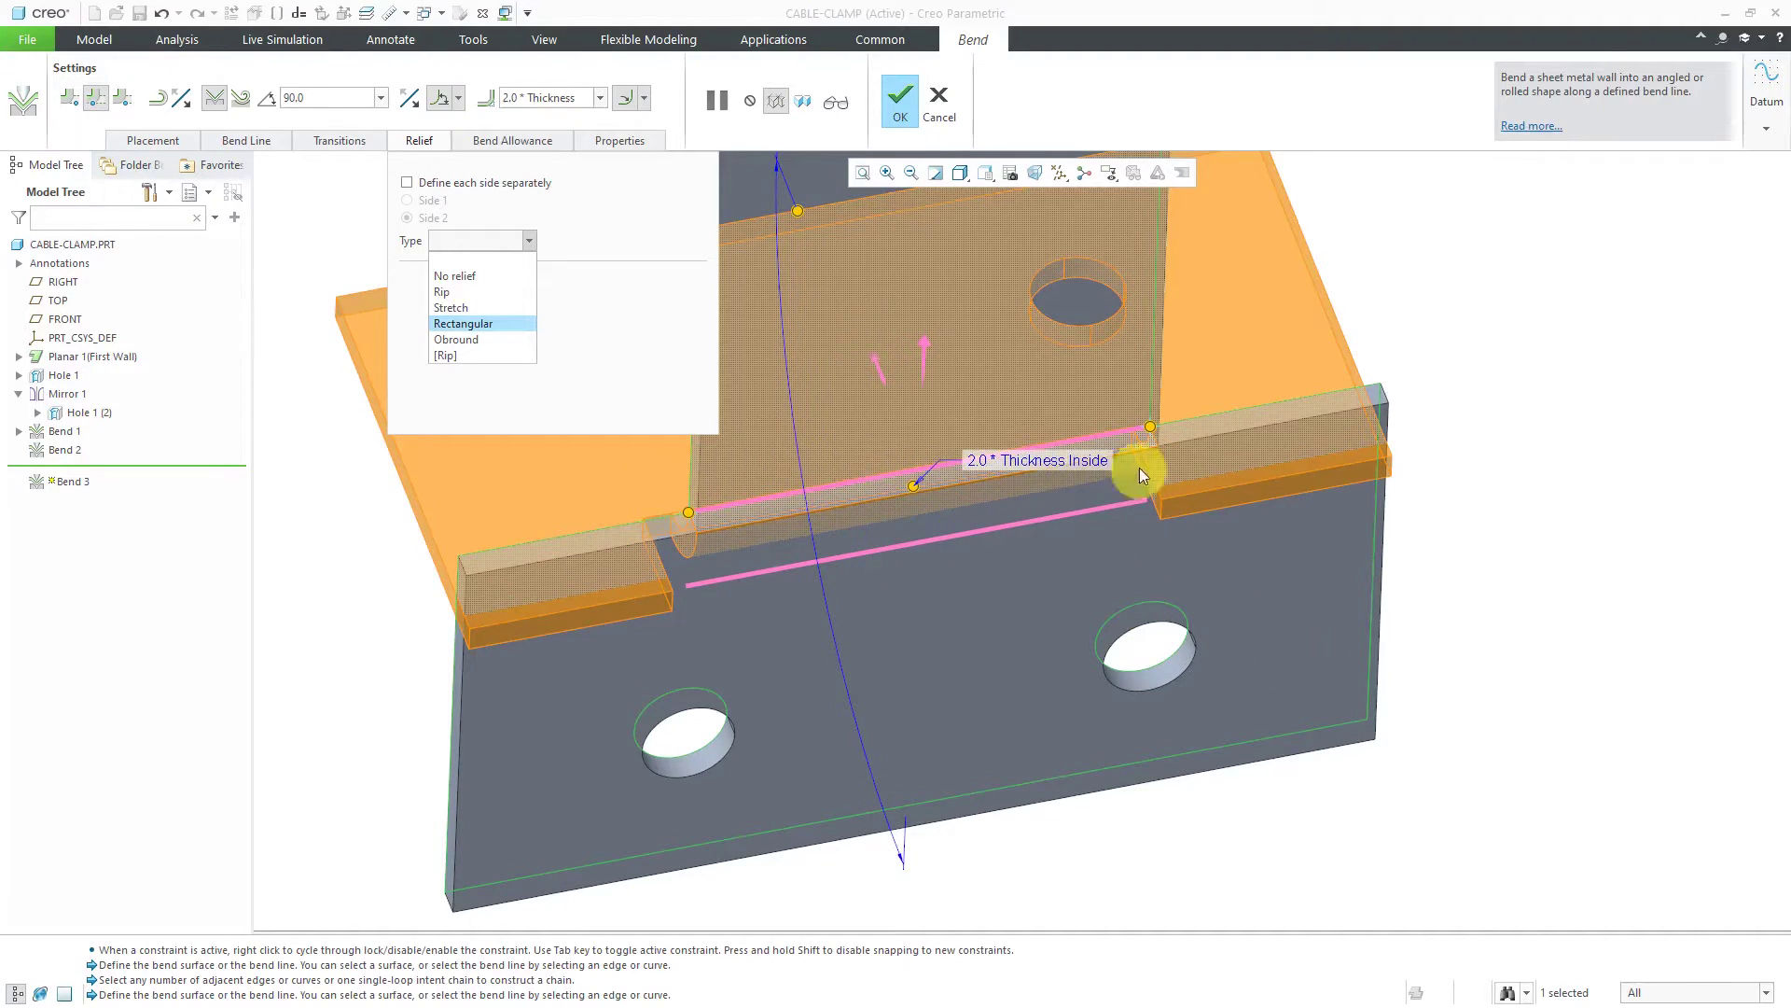
left_click(468, 276)
middle_click_drag(980, 588, 1072, 579)
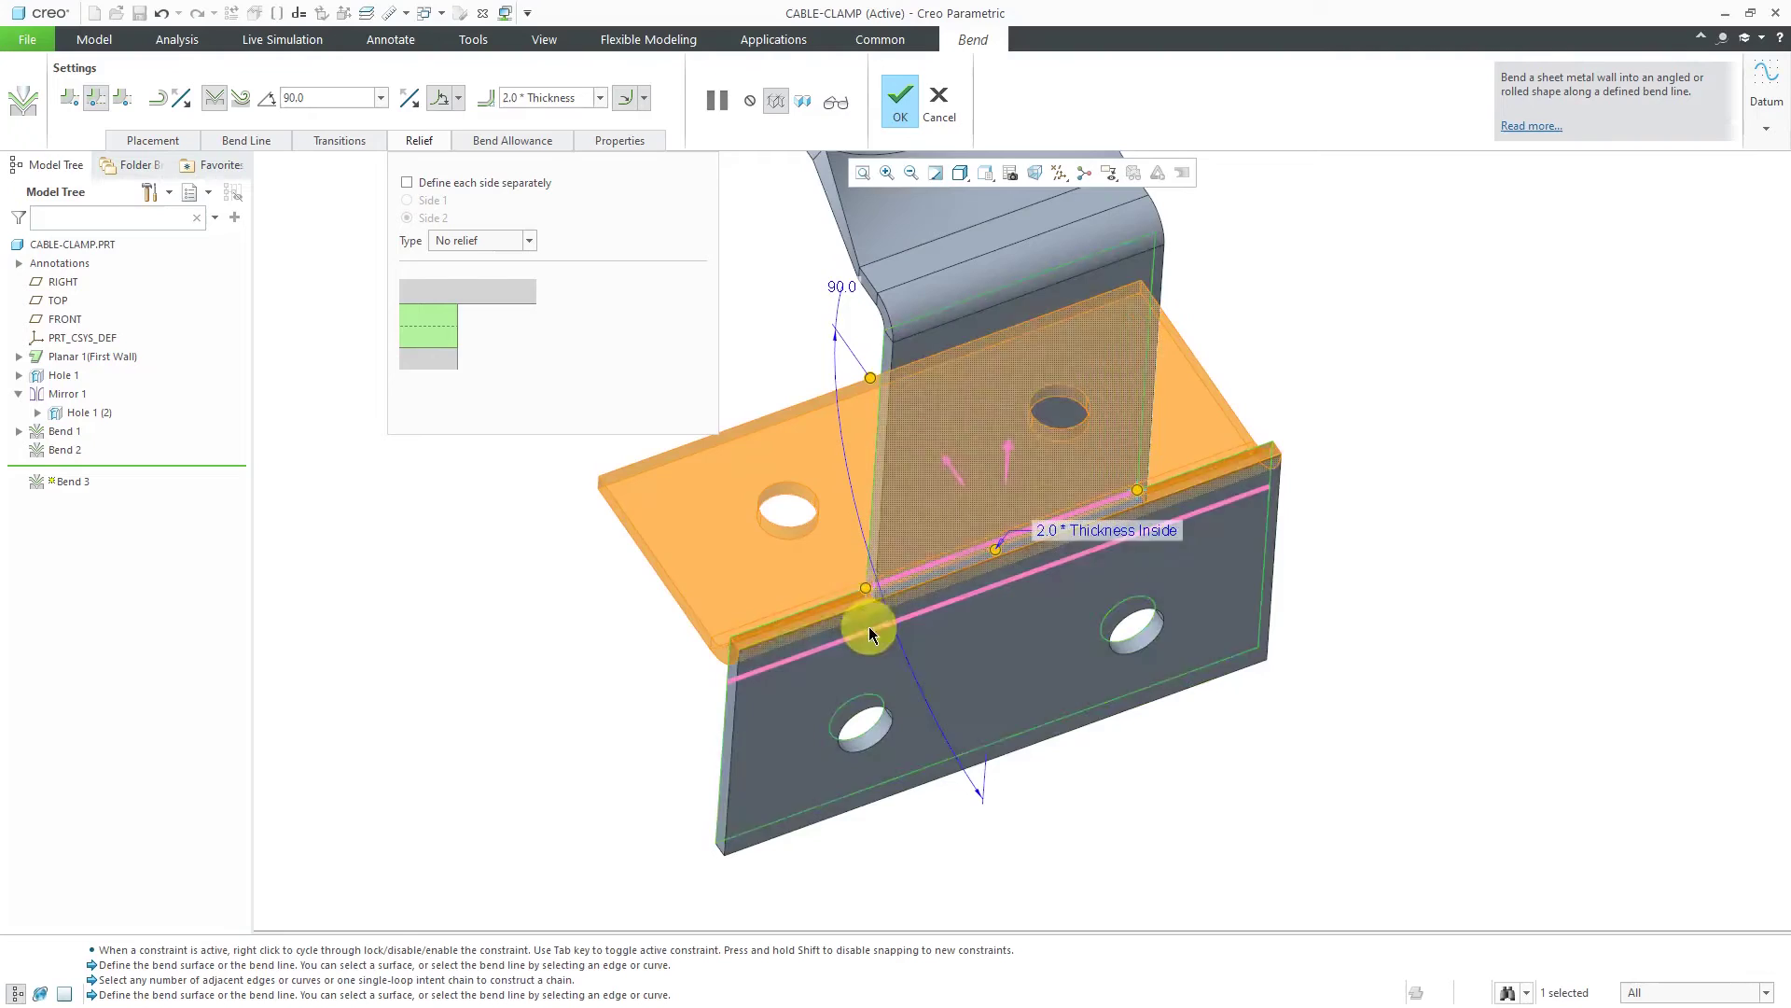
Try the Rip relief type on the third bend and examine the cuts at both ends of the bend.
left_click(529, 241)
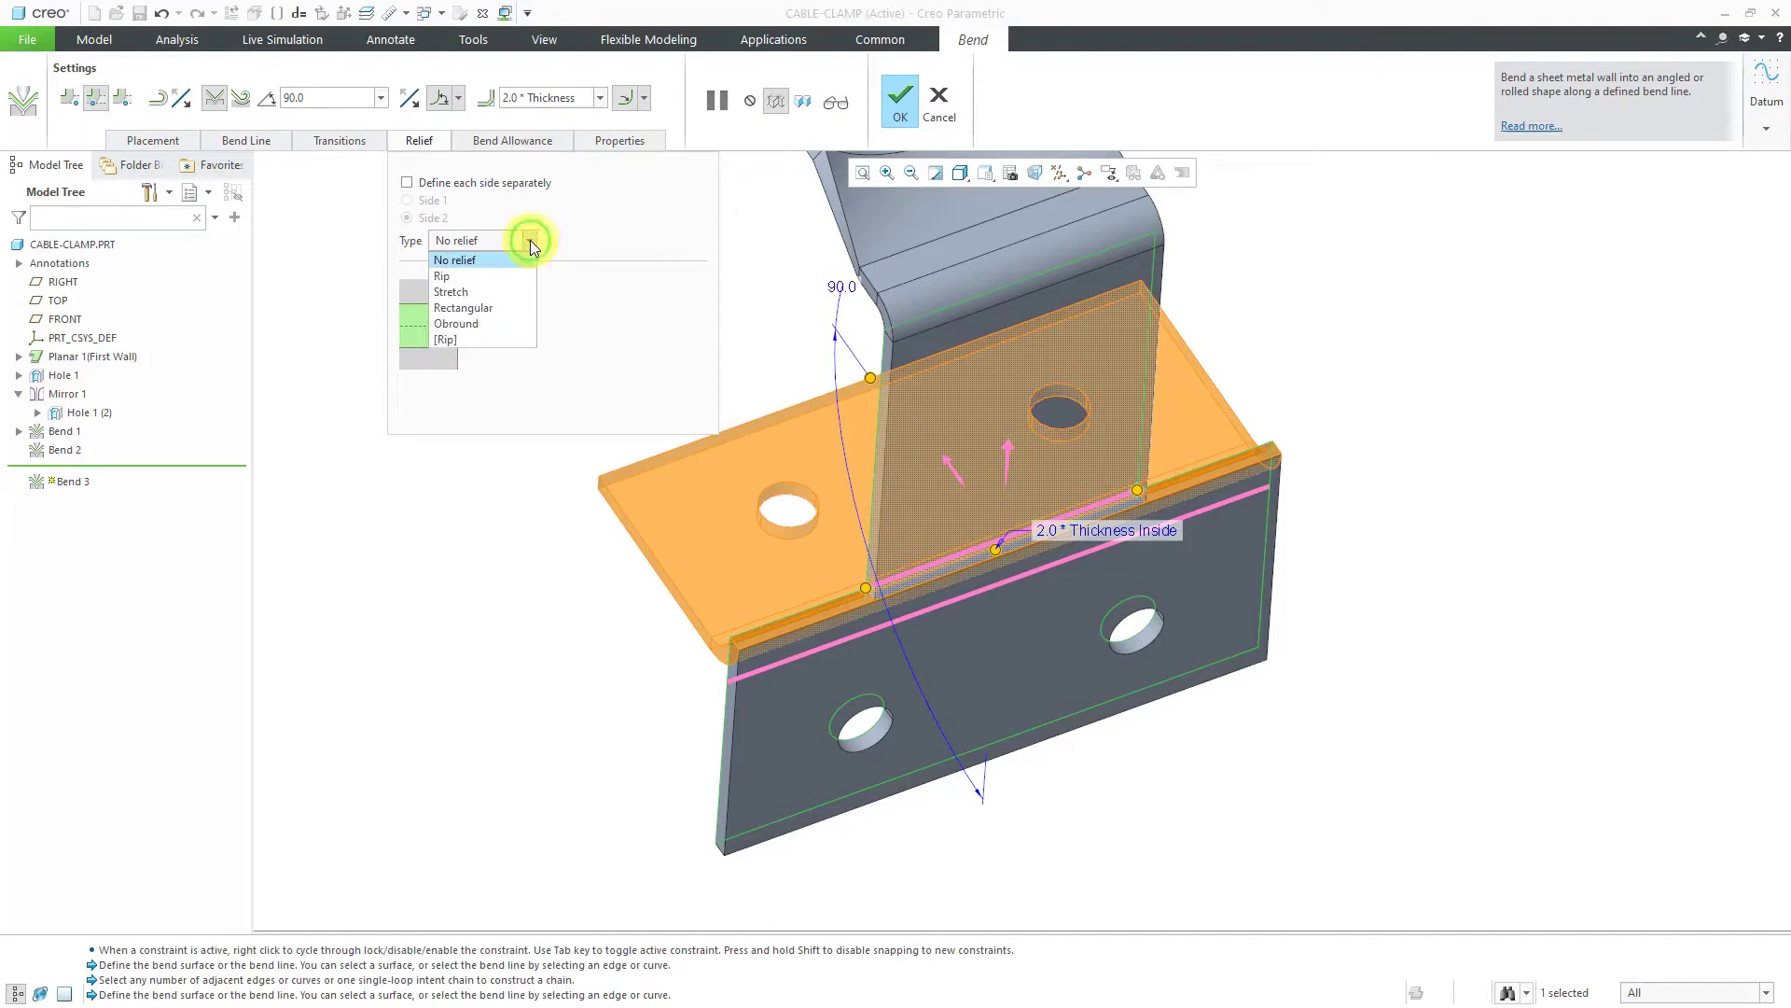
left_click(497, 278)
scroll(865, 575, "up", 5)
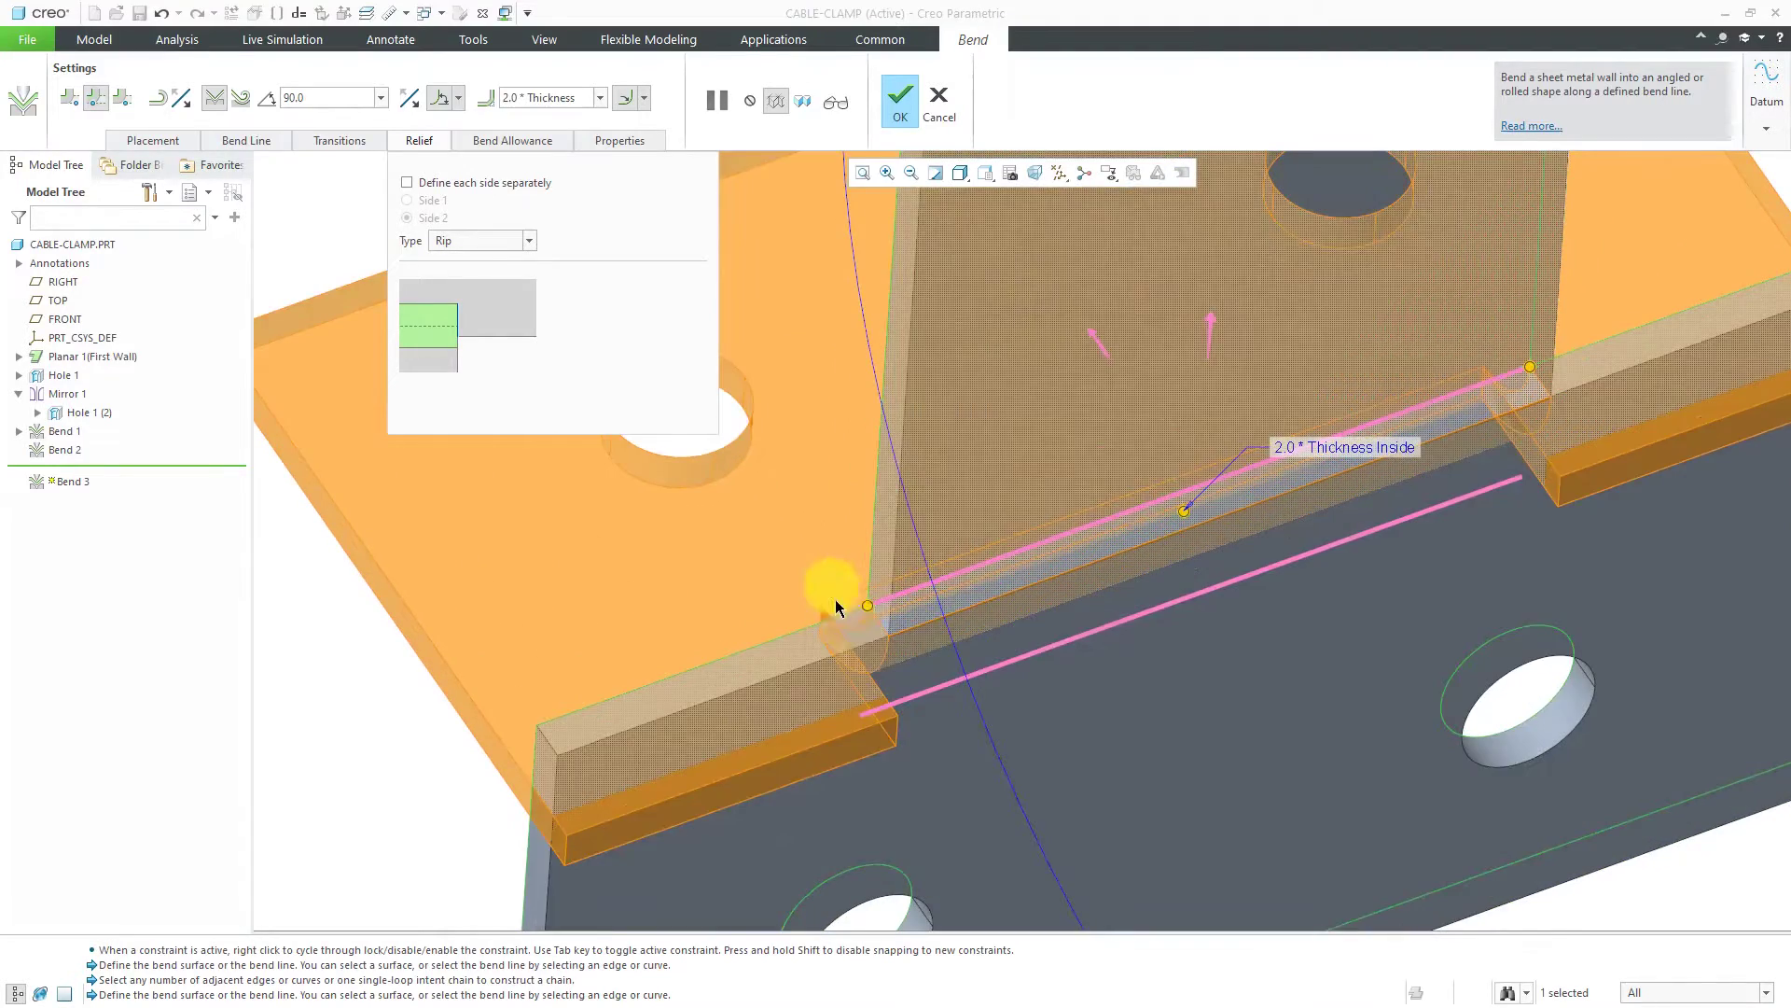
scroll(1458, 546, "down", 3)
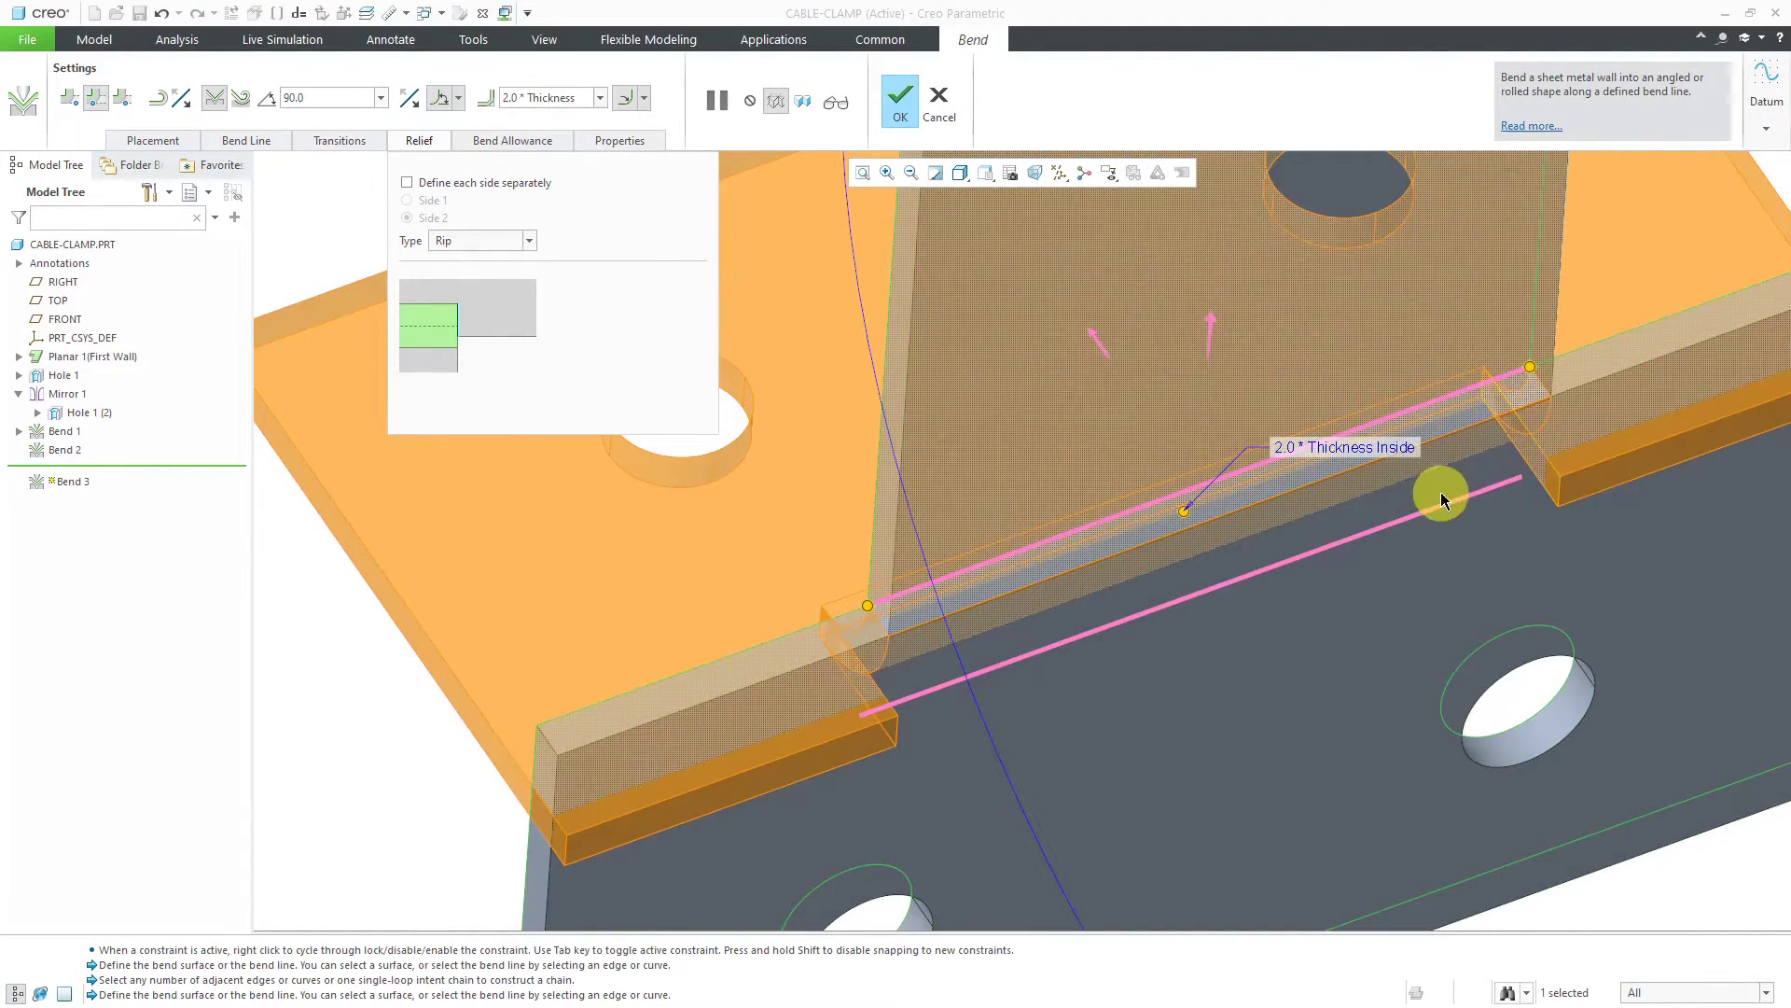
scroll(1427, 493, "up", 2)
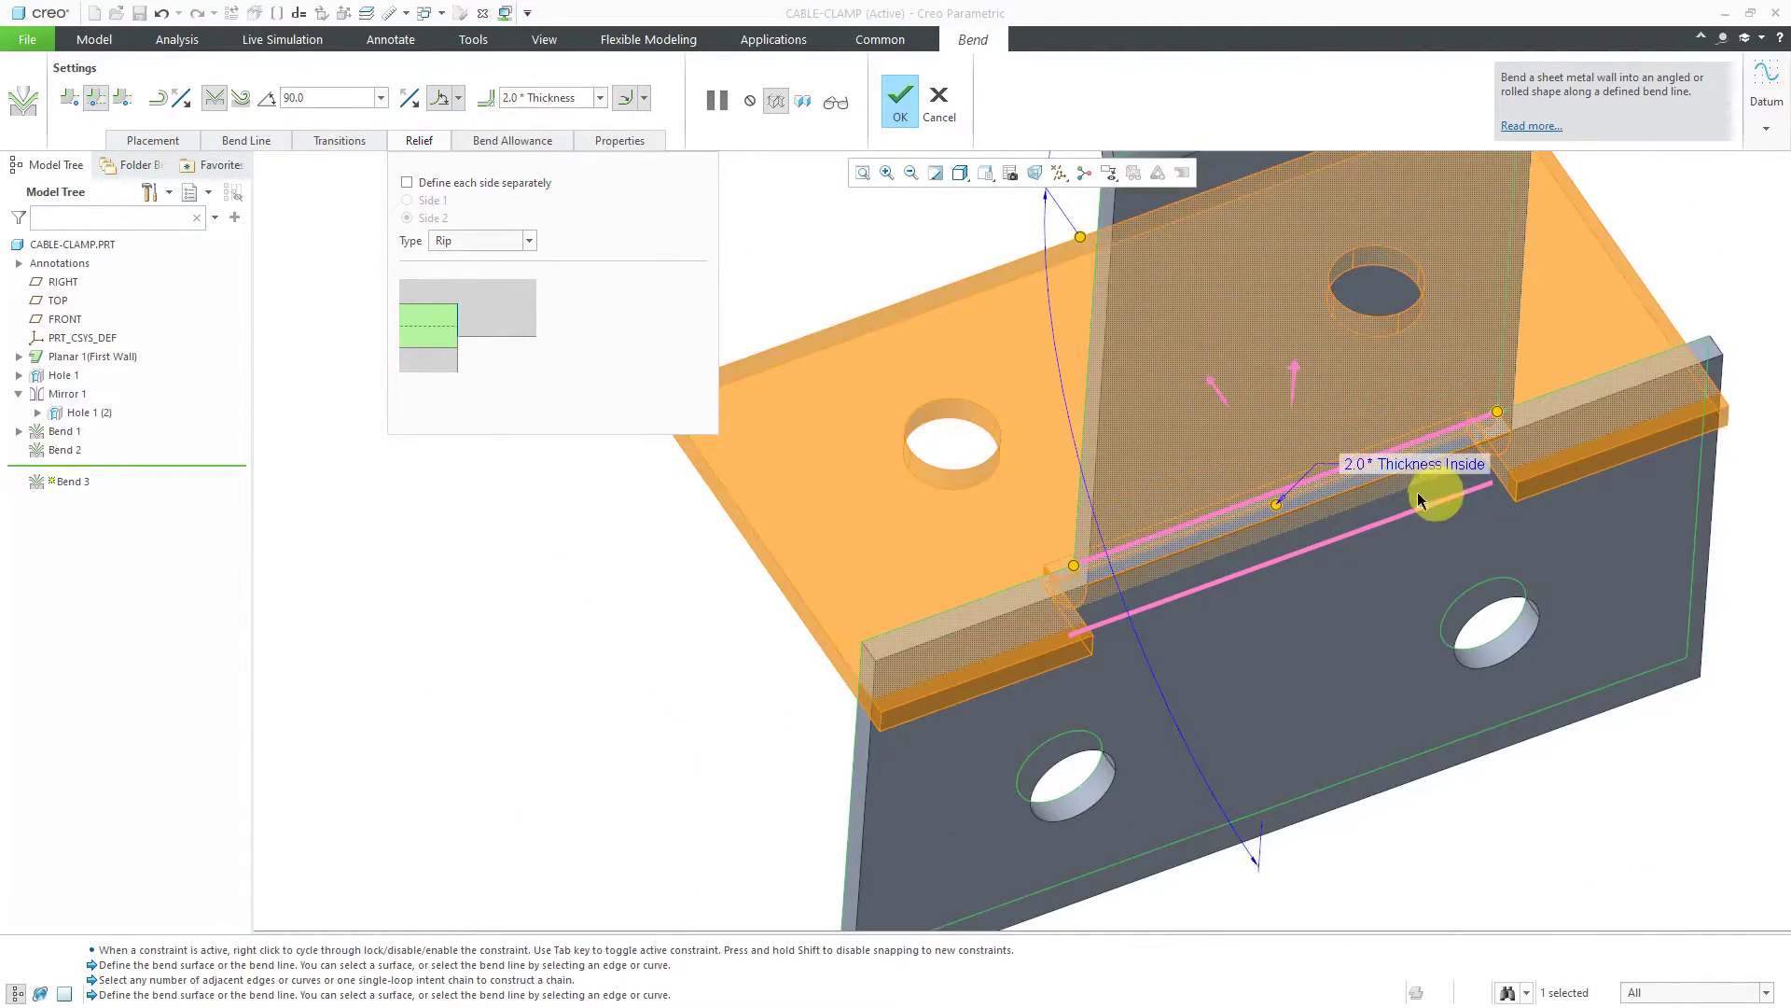
Apply a Stretch relief to the third bend and set the relief width to 0.05.
left_click(529, 241)
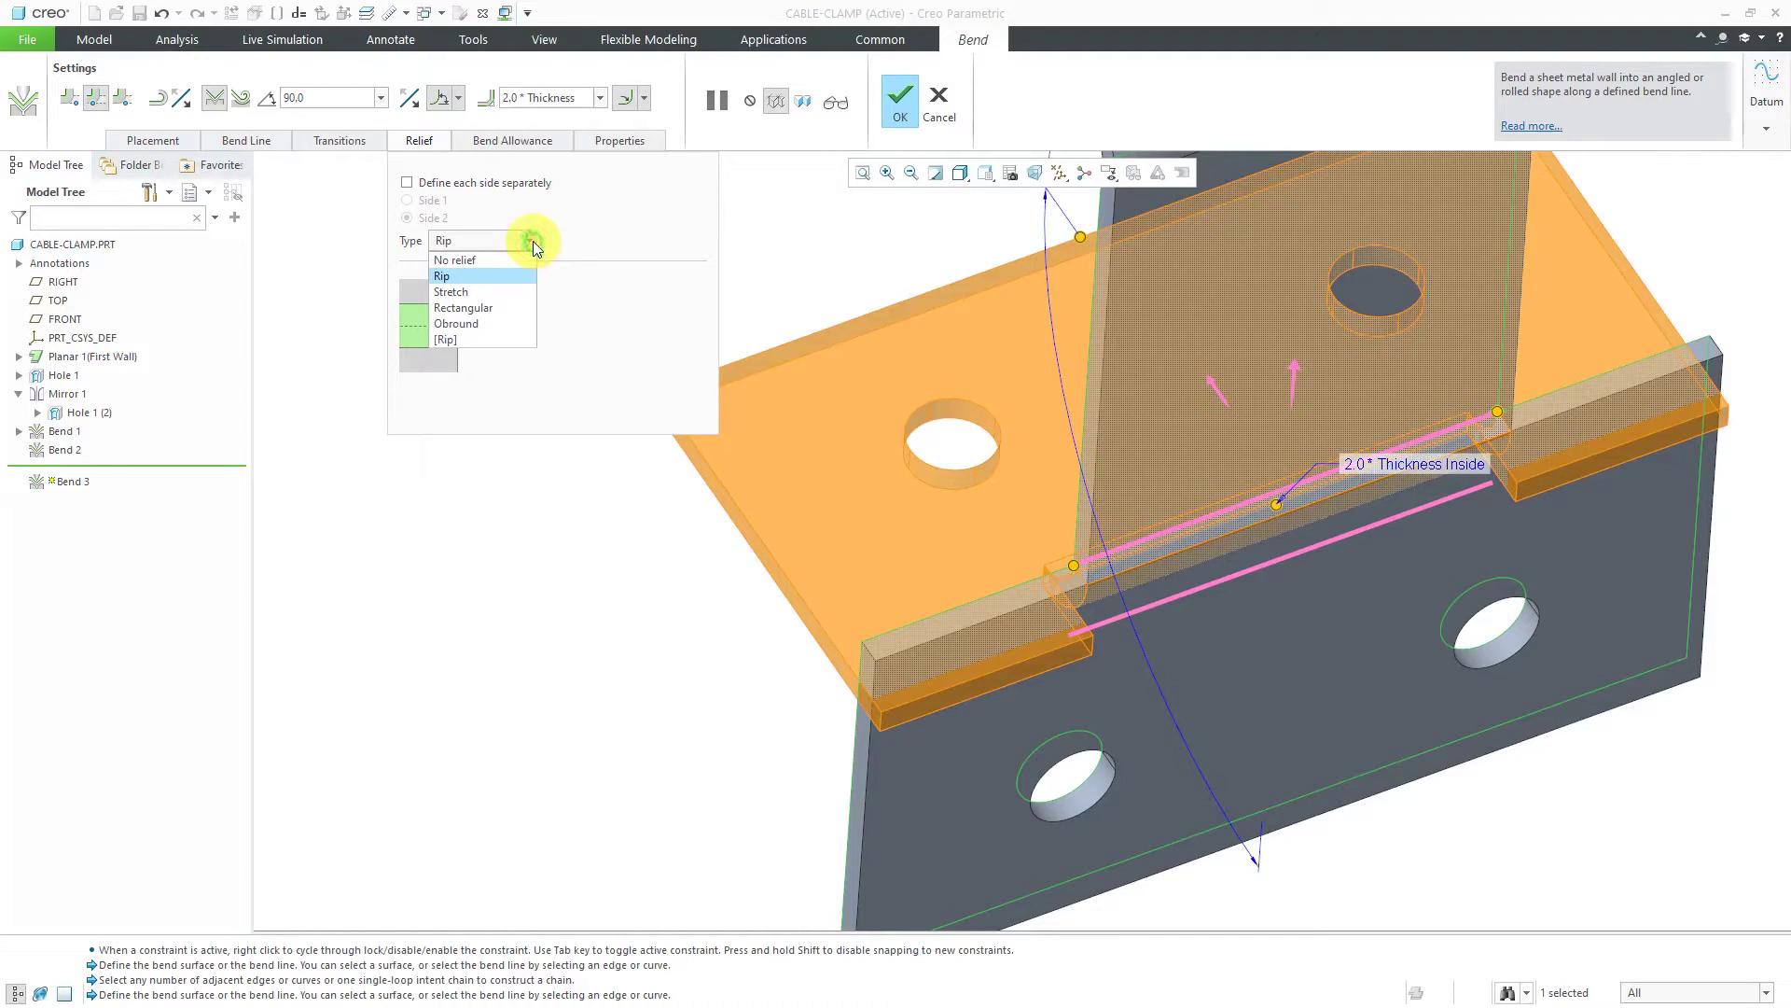
left_click(491, 292)
middle_click_drag(1032, 640, 931, 721)
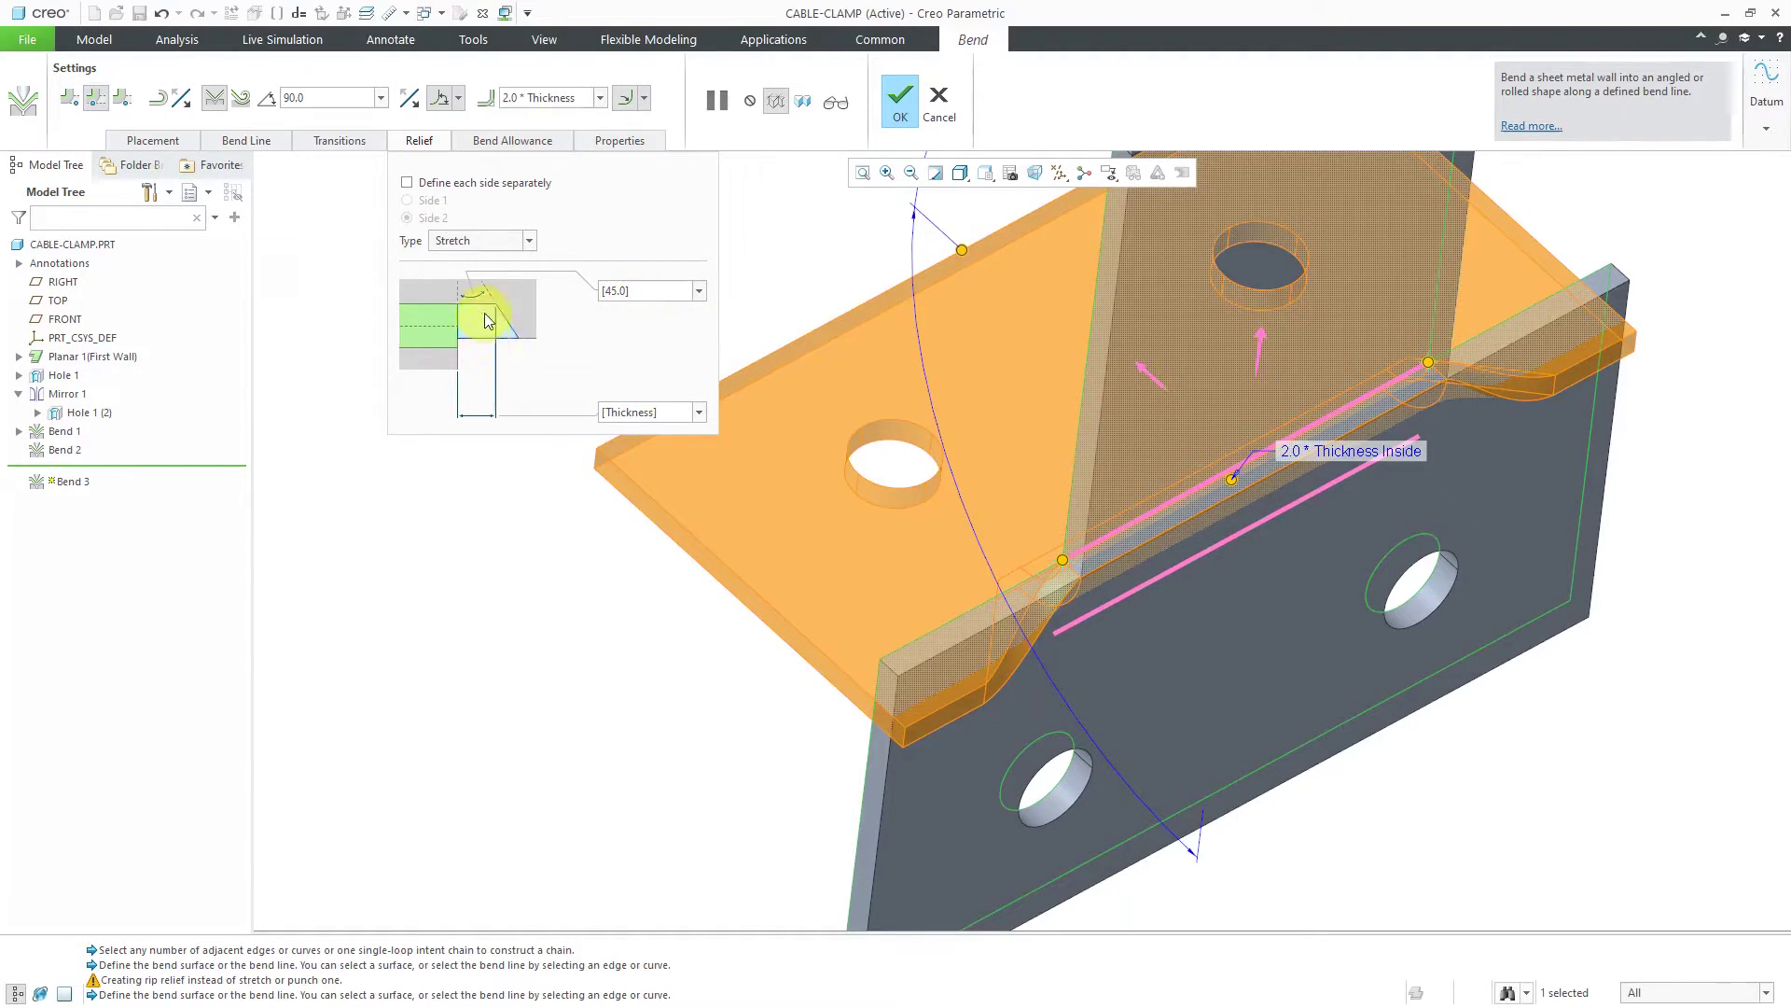
left_click(700, 413)
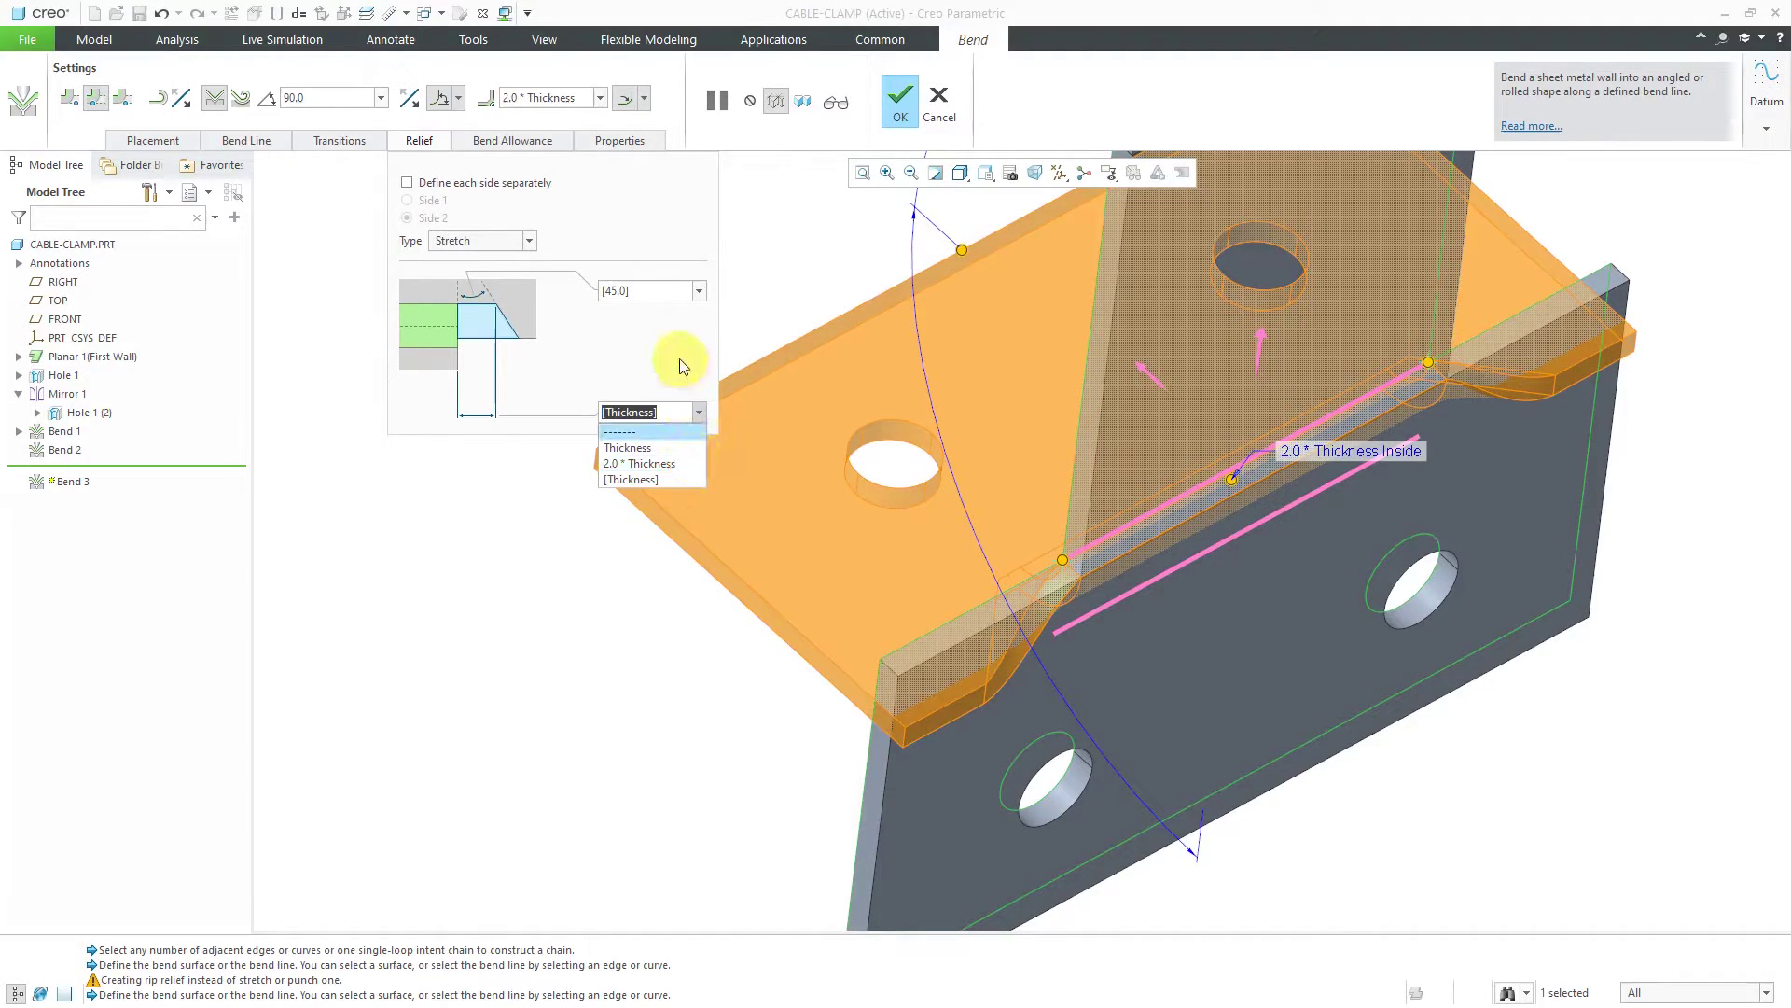
type(".05")
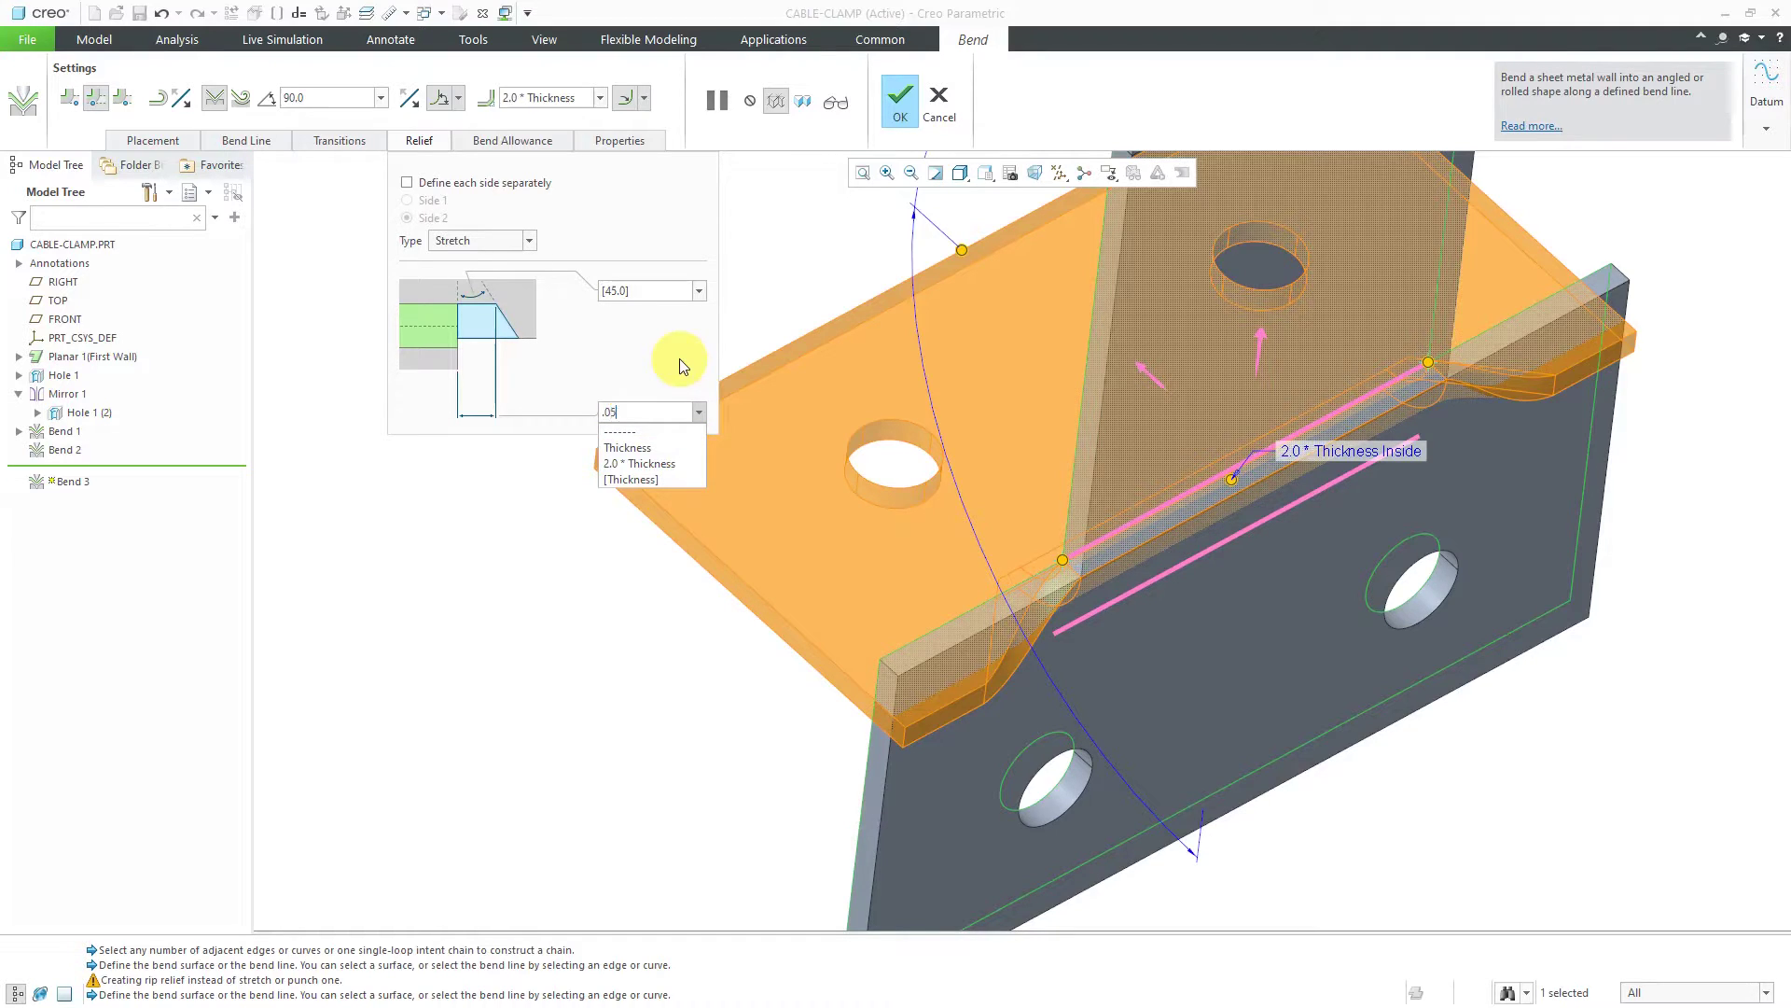
key("Return")
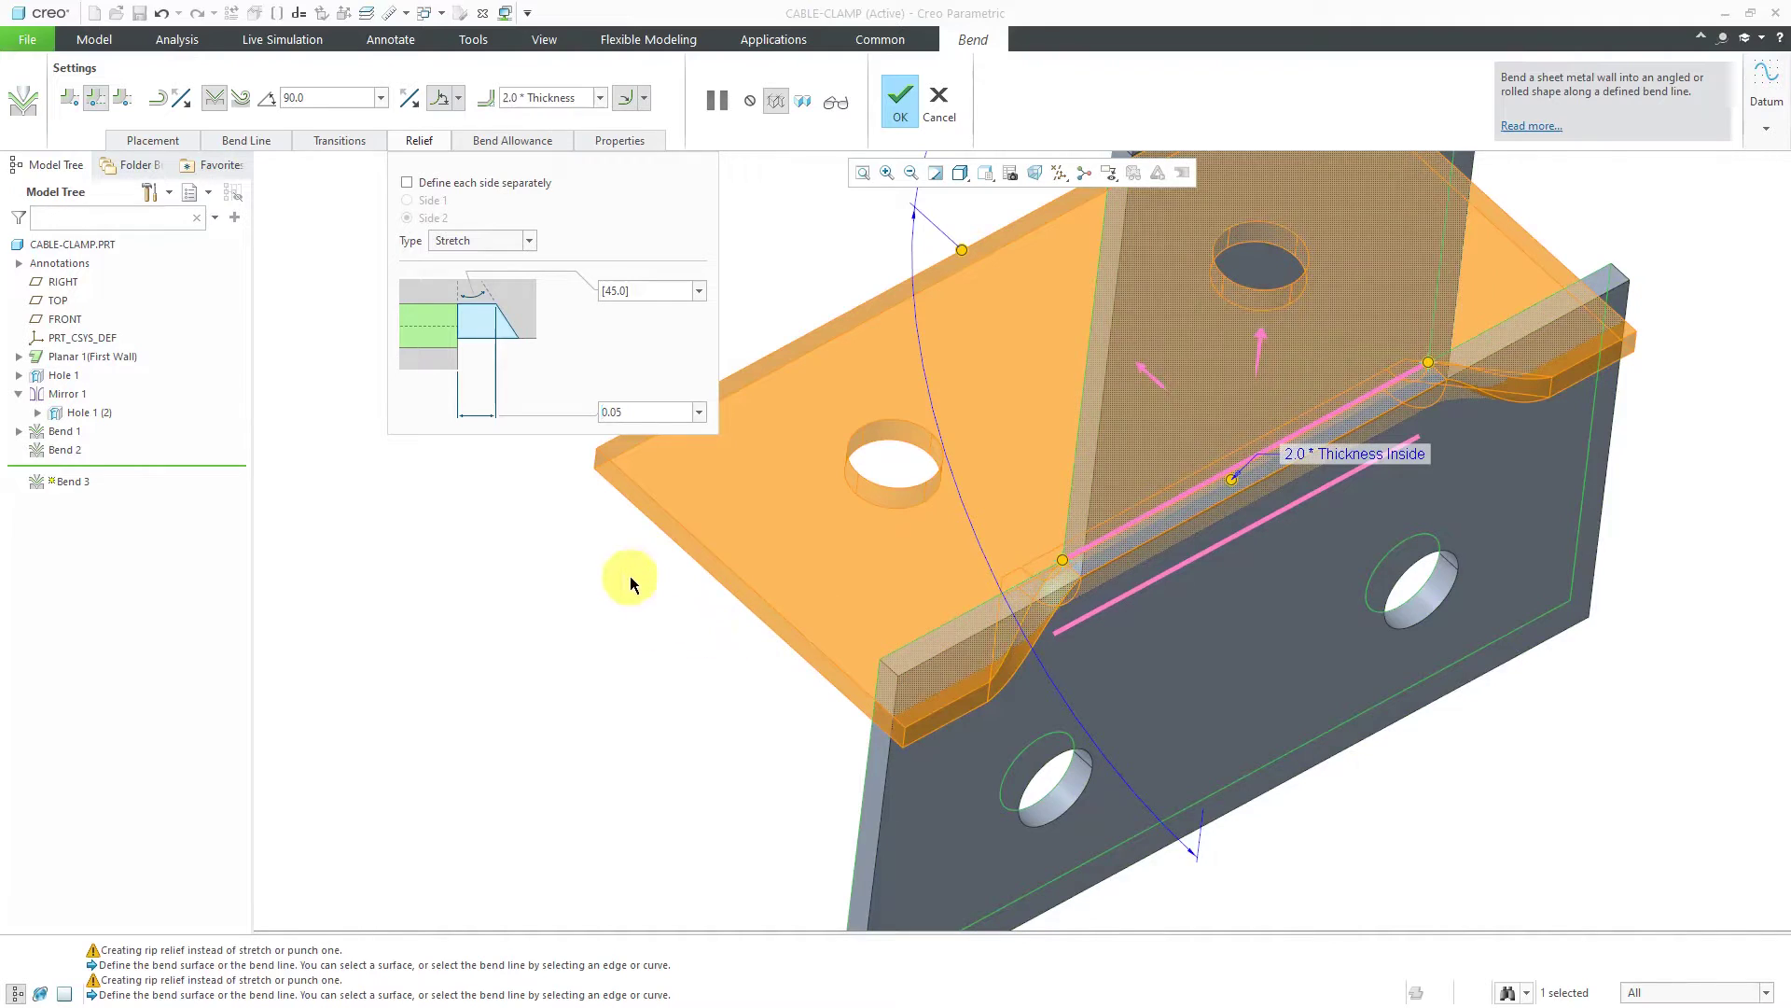
Switch the third bend's relief type to Rectangular with its depth option set to Blind.
left_click(529, 241)
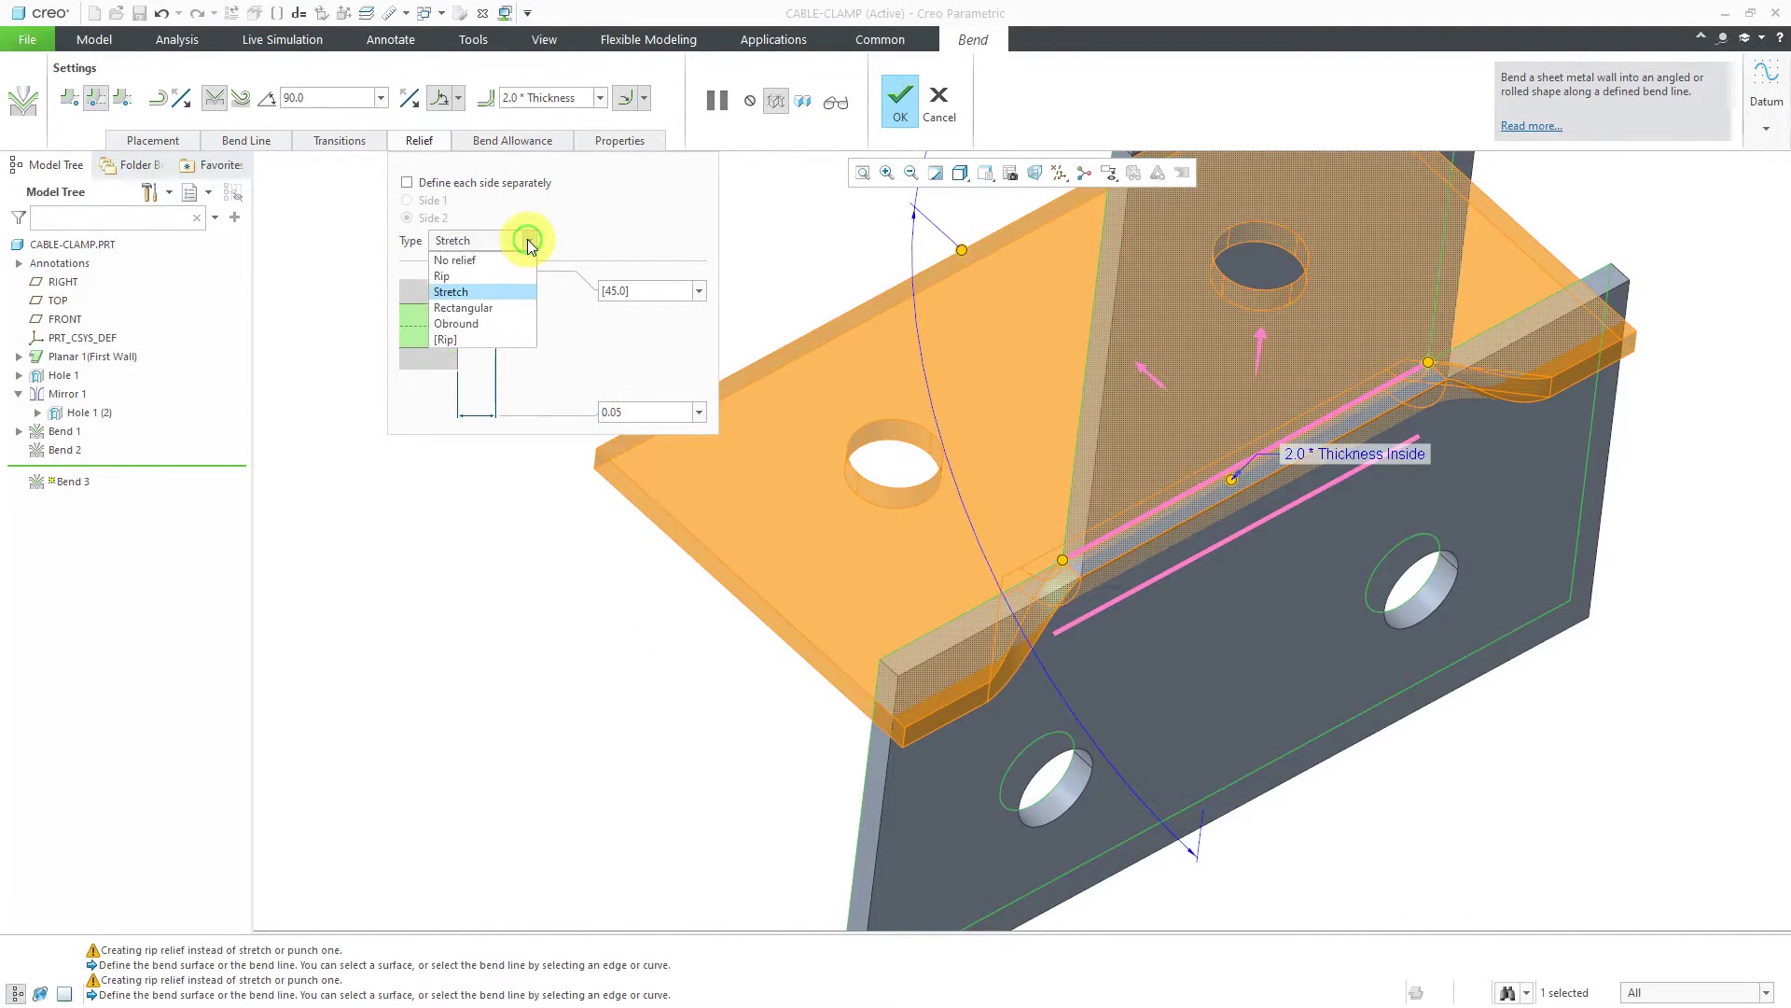
left_click(513, 309)
mouse_move(1008, 572)
middle_mouse_down()
mouse_move(948, 584)
mouse_move(1034, 570)
mouse_move(1011, 584)
middle_mouse_up()
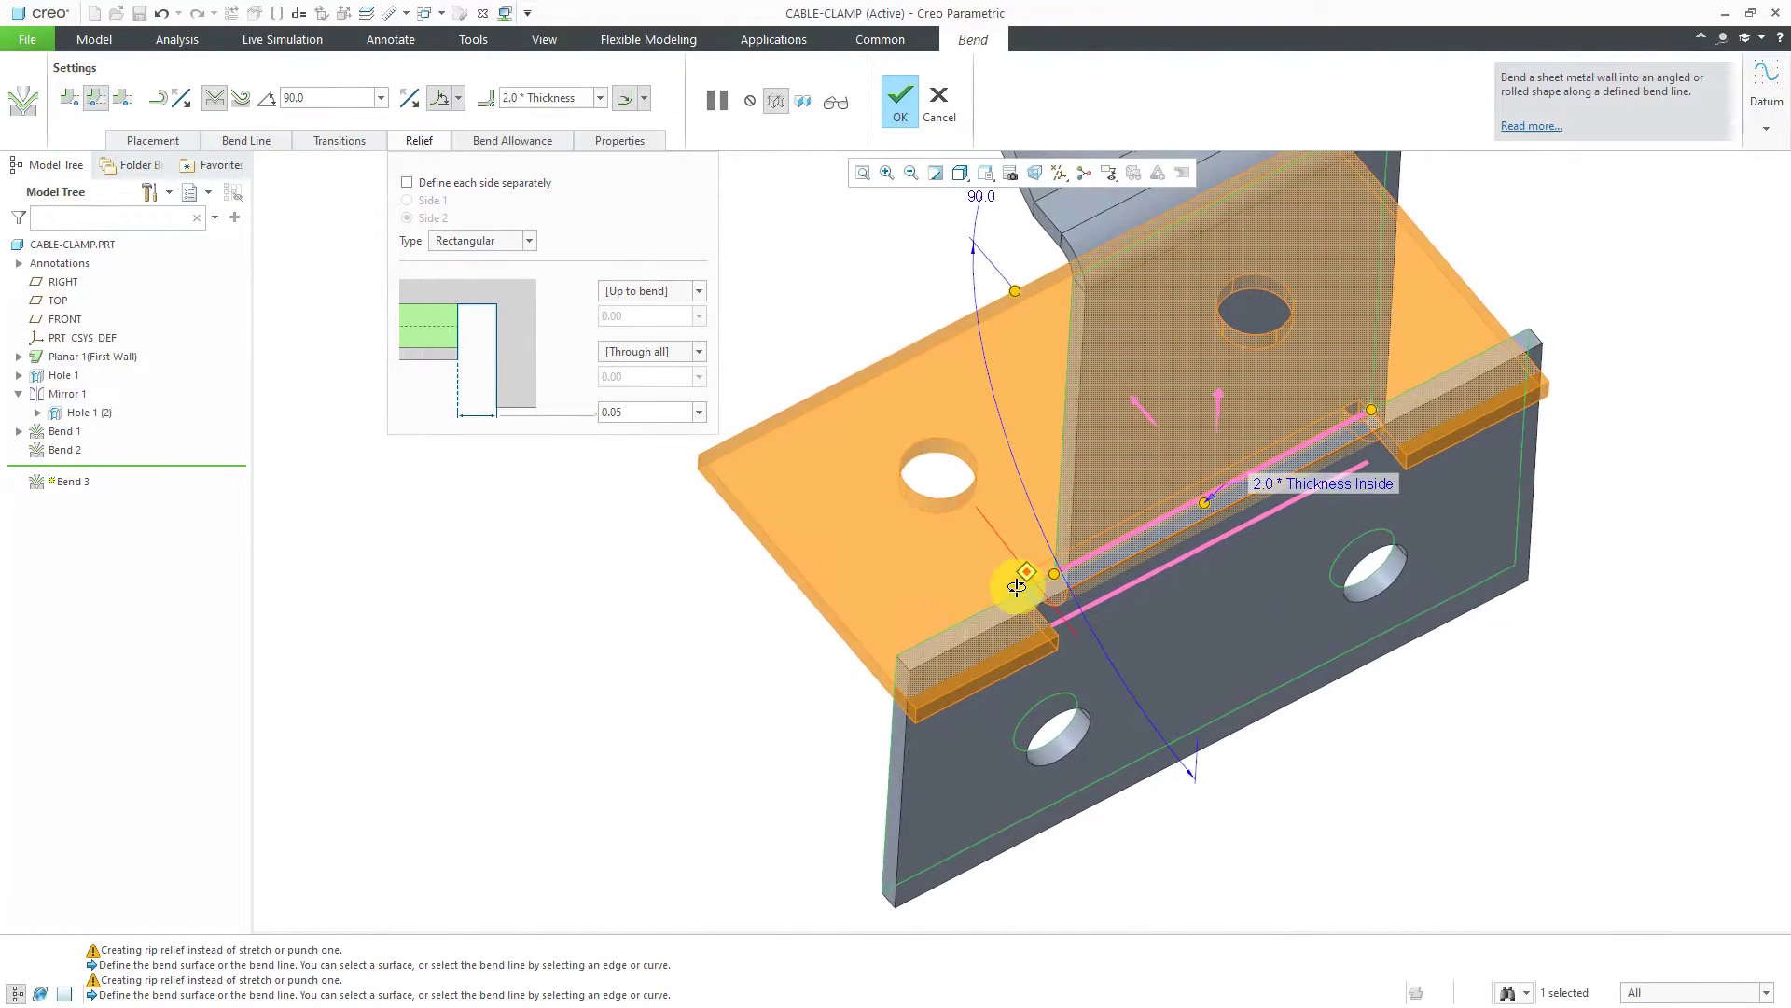
left_click(700, 290)
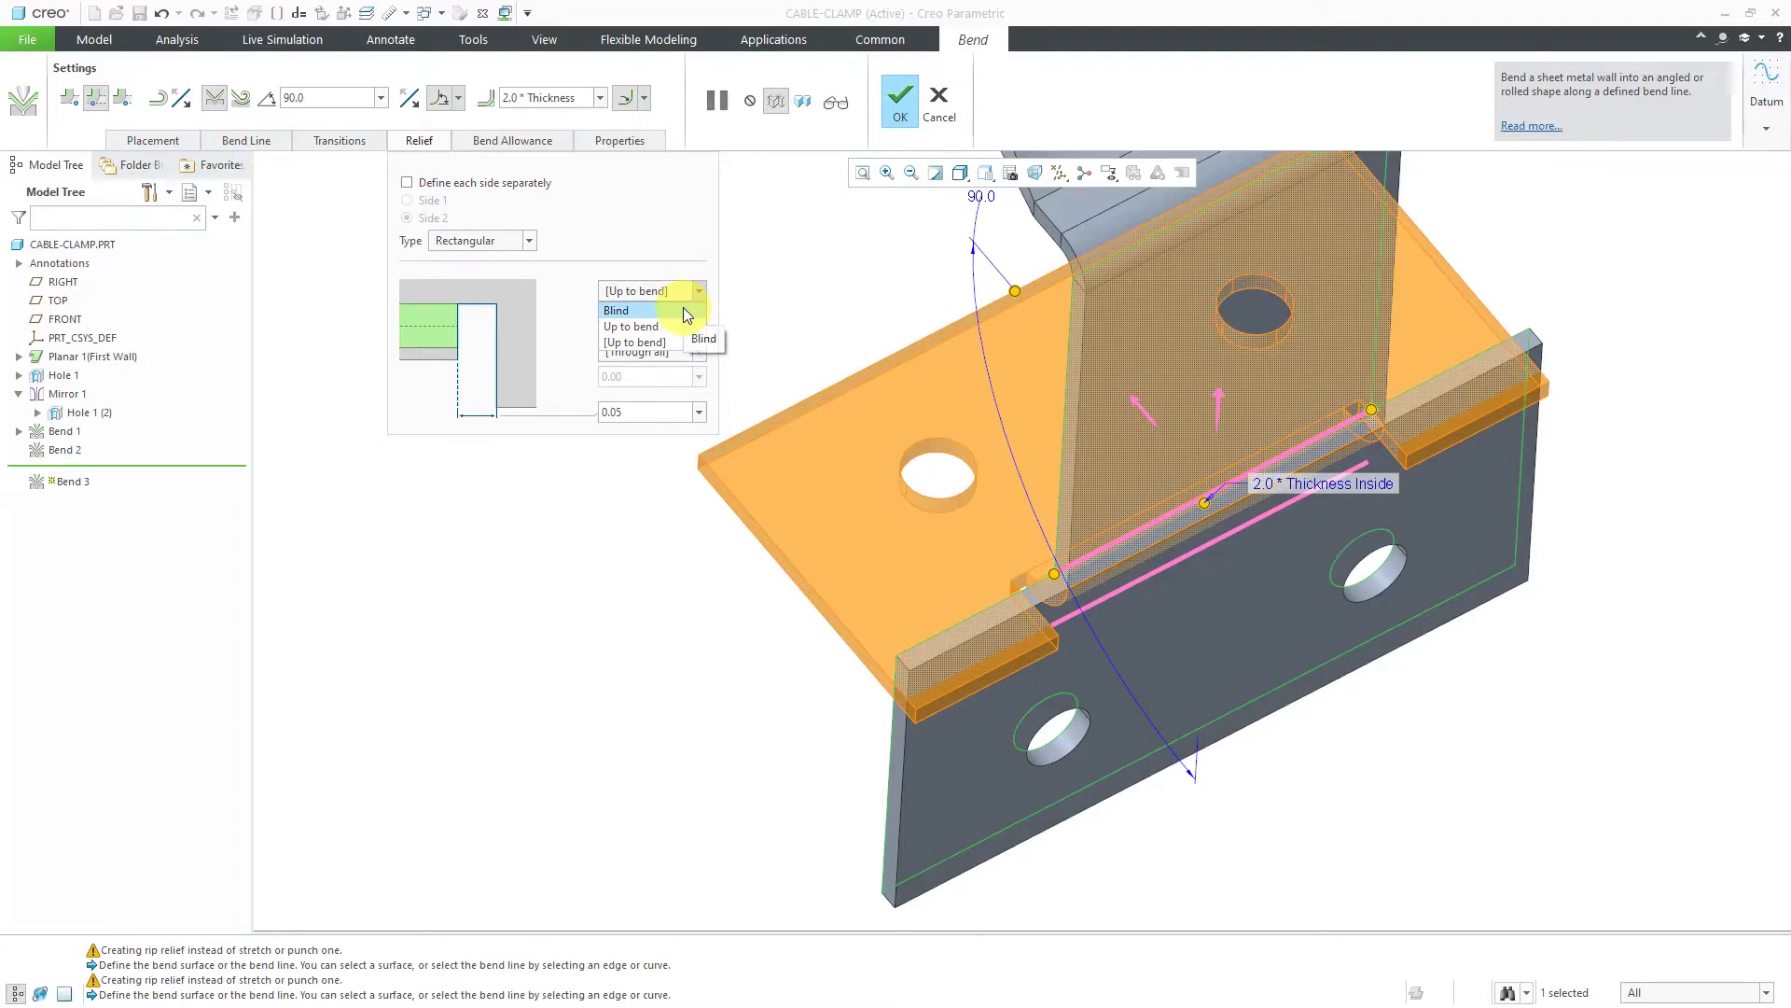
left_click(687, 312)
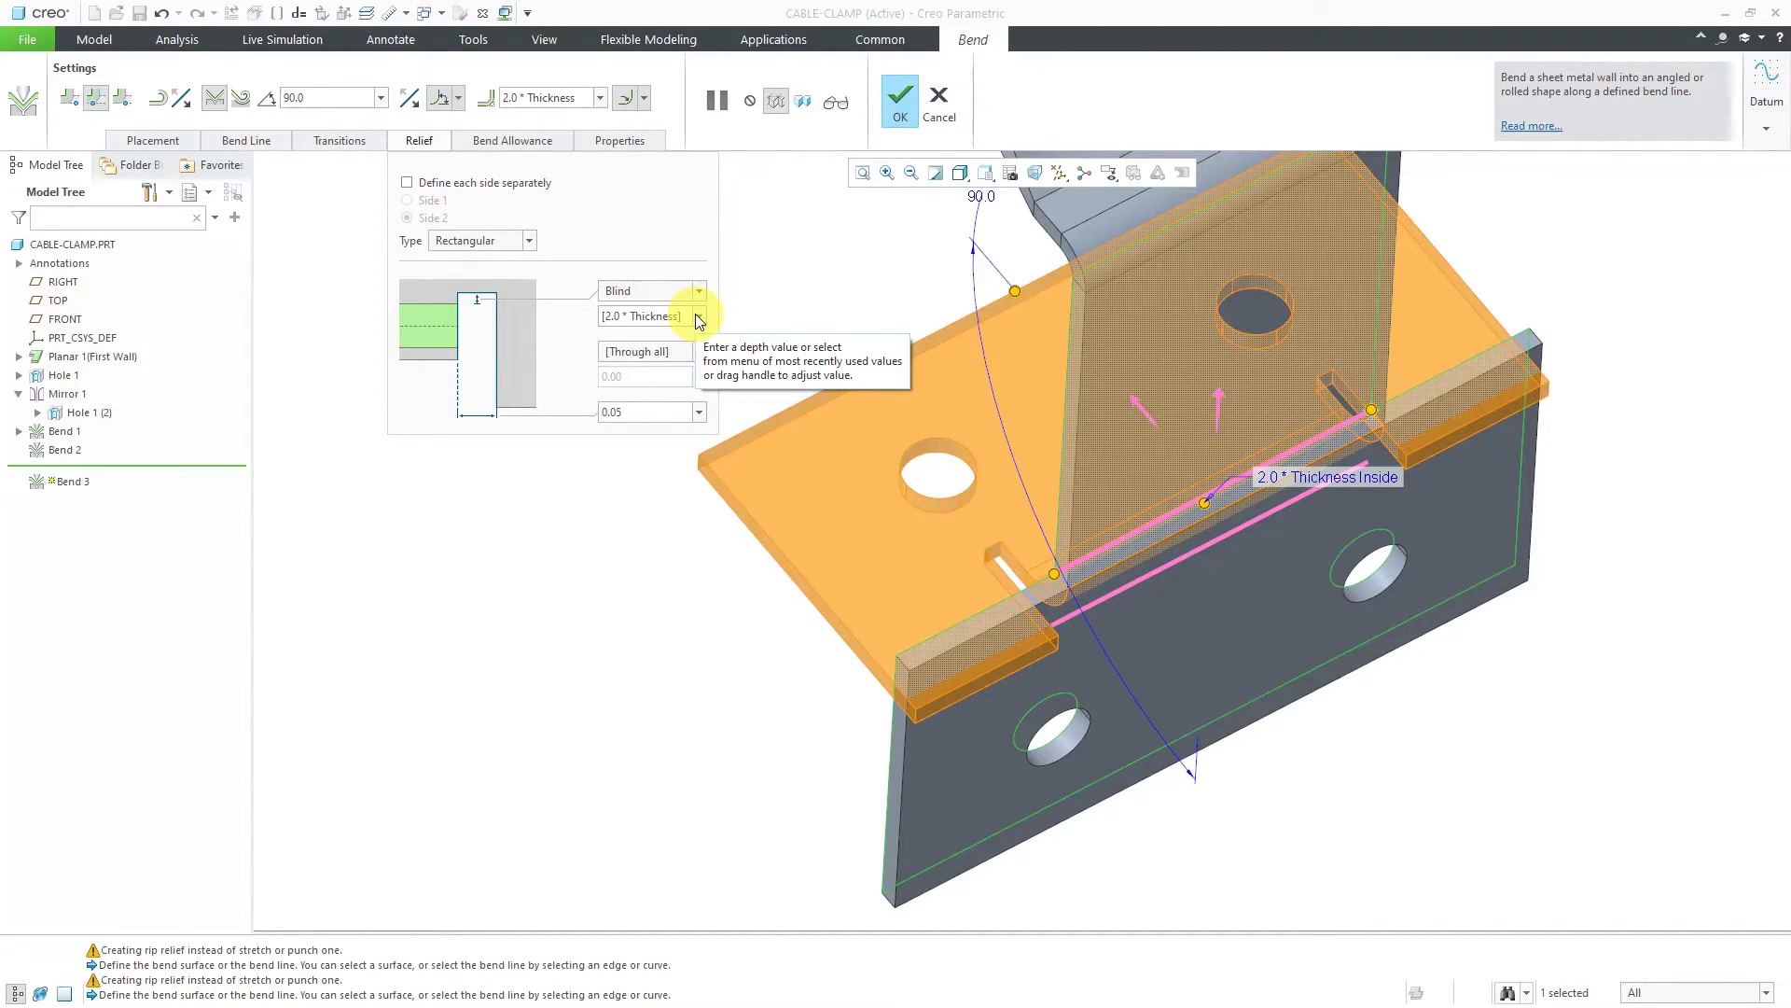
Set the rectangular relief's blind depth first to 0.025 and then to 0.05 to compare the cut depths.
left_click(687, 316)
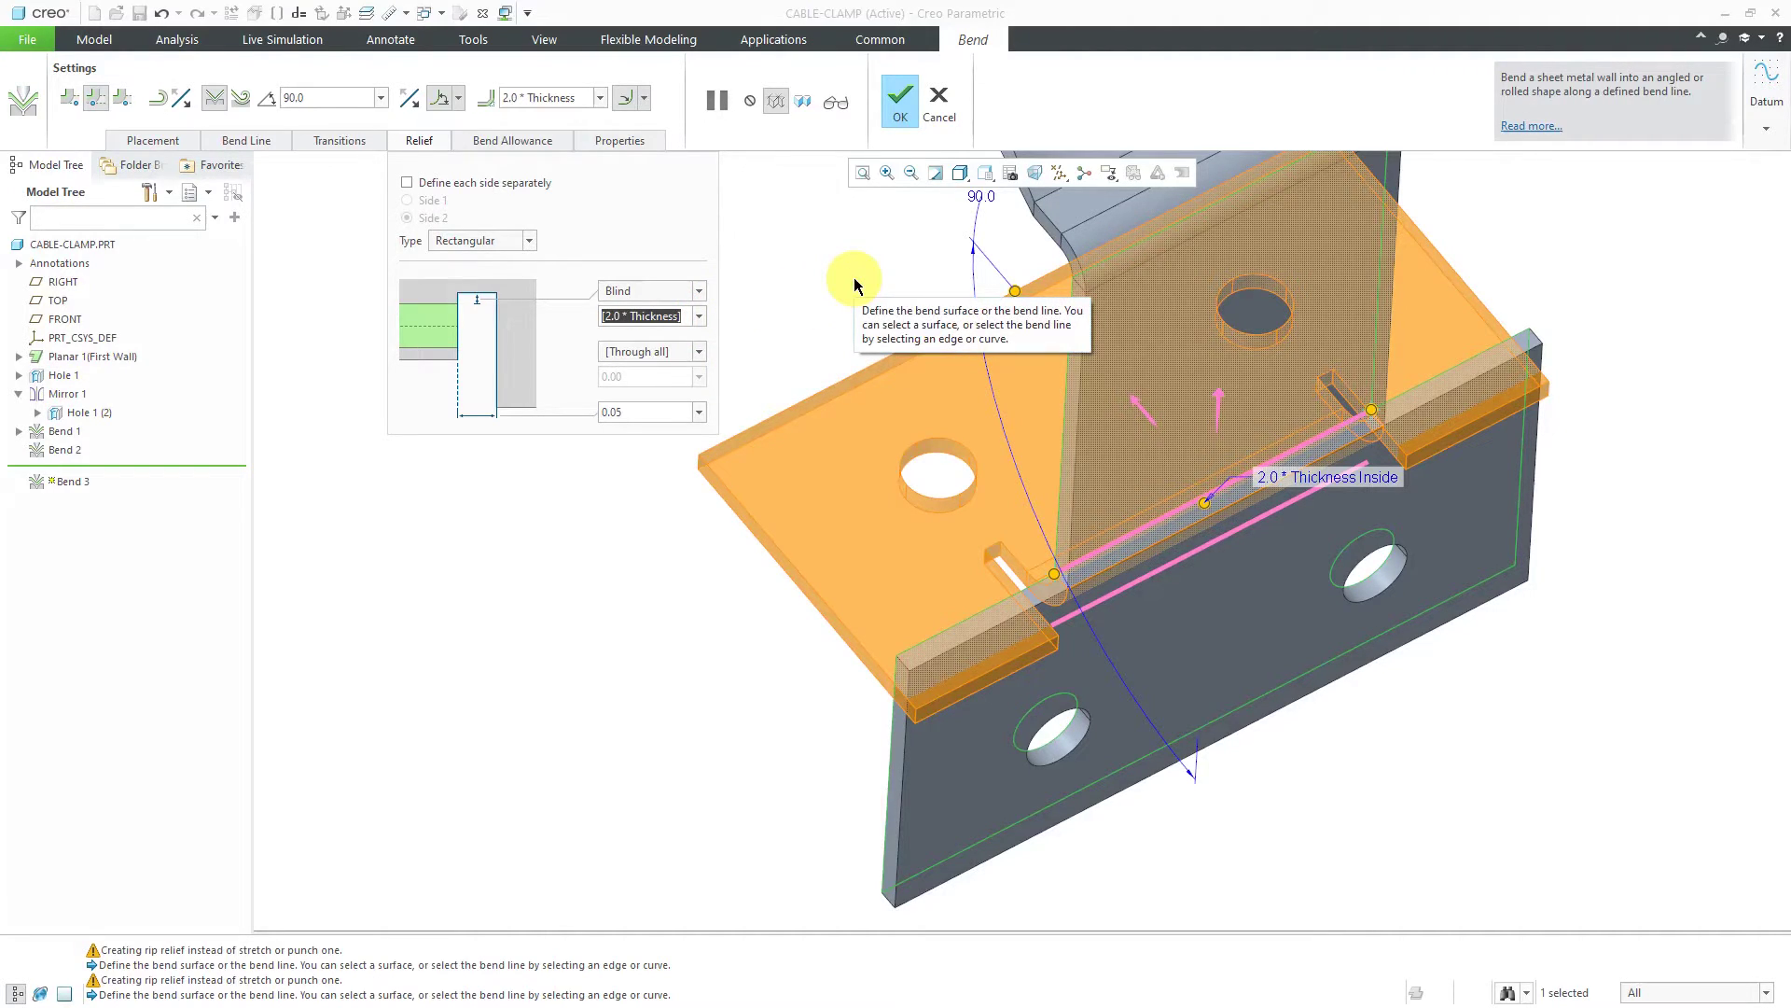
type(".025")
key("Return")
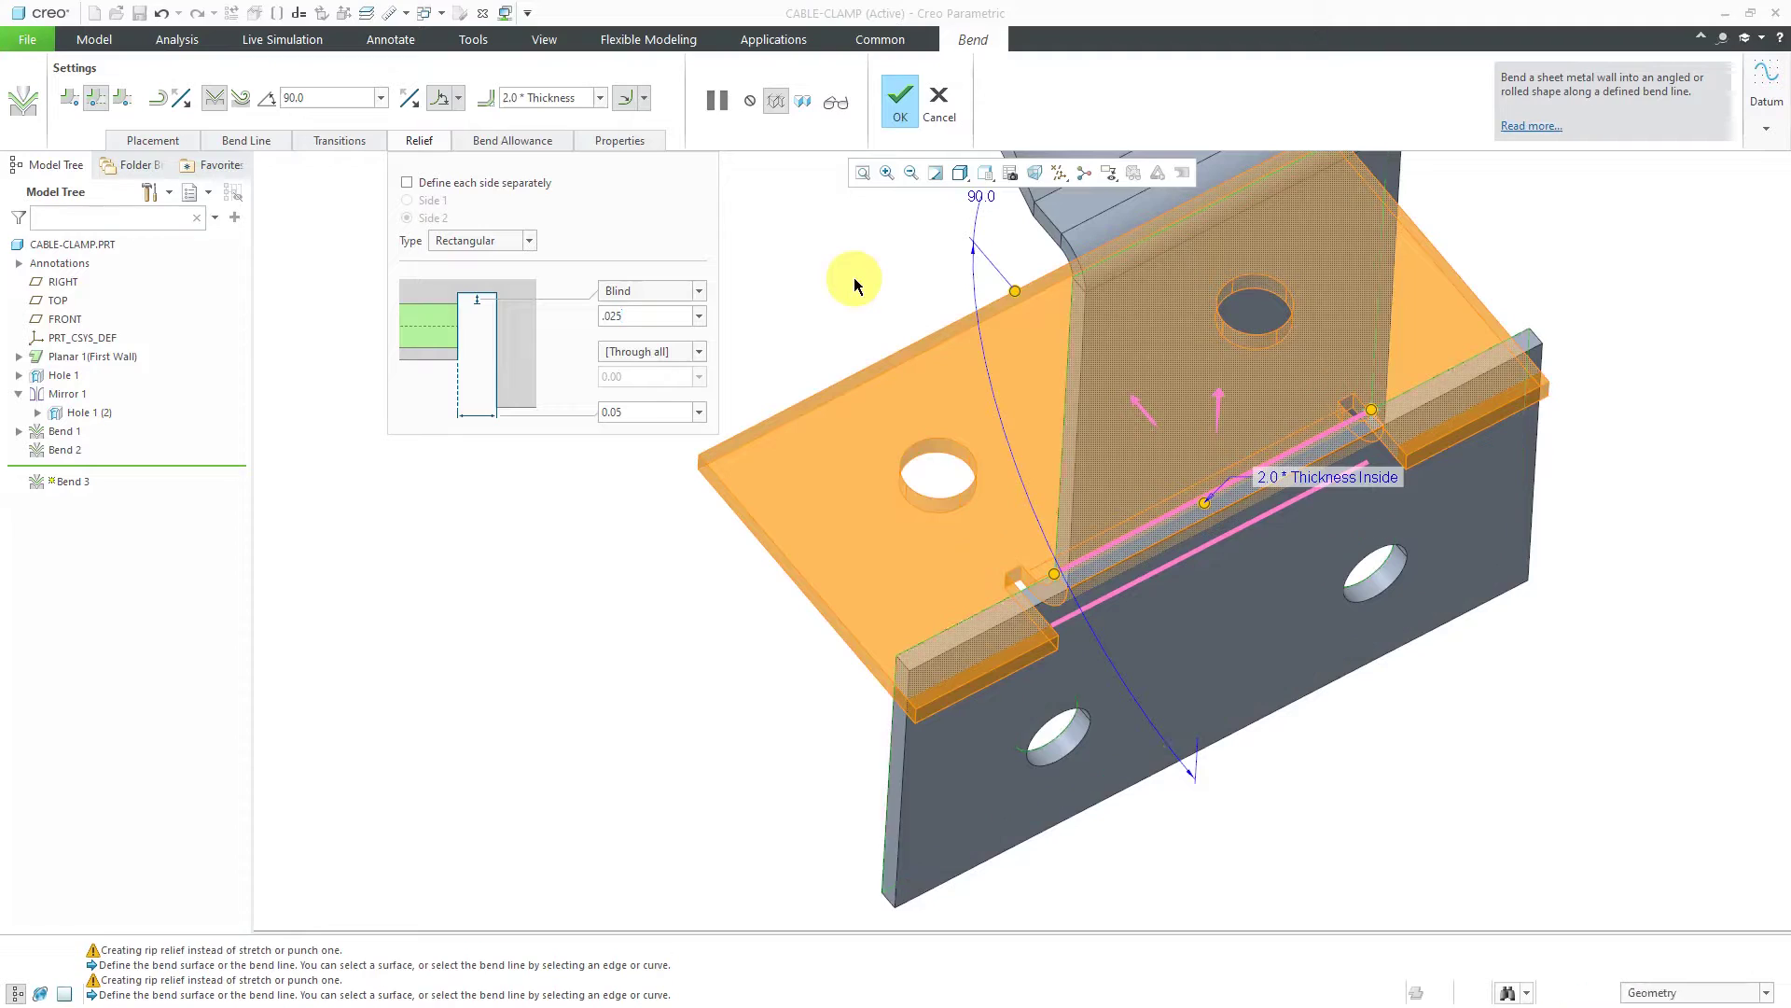
double_click(680, 320)
type(".05")
key("Return")
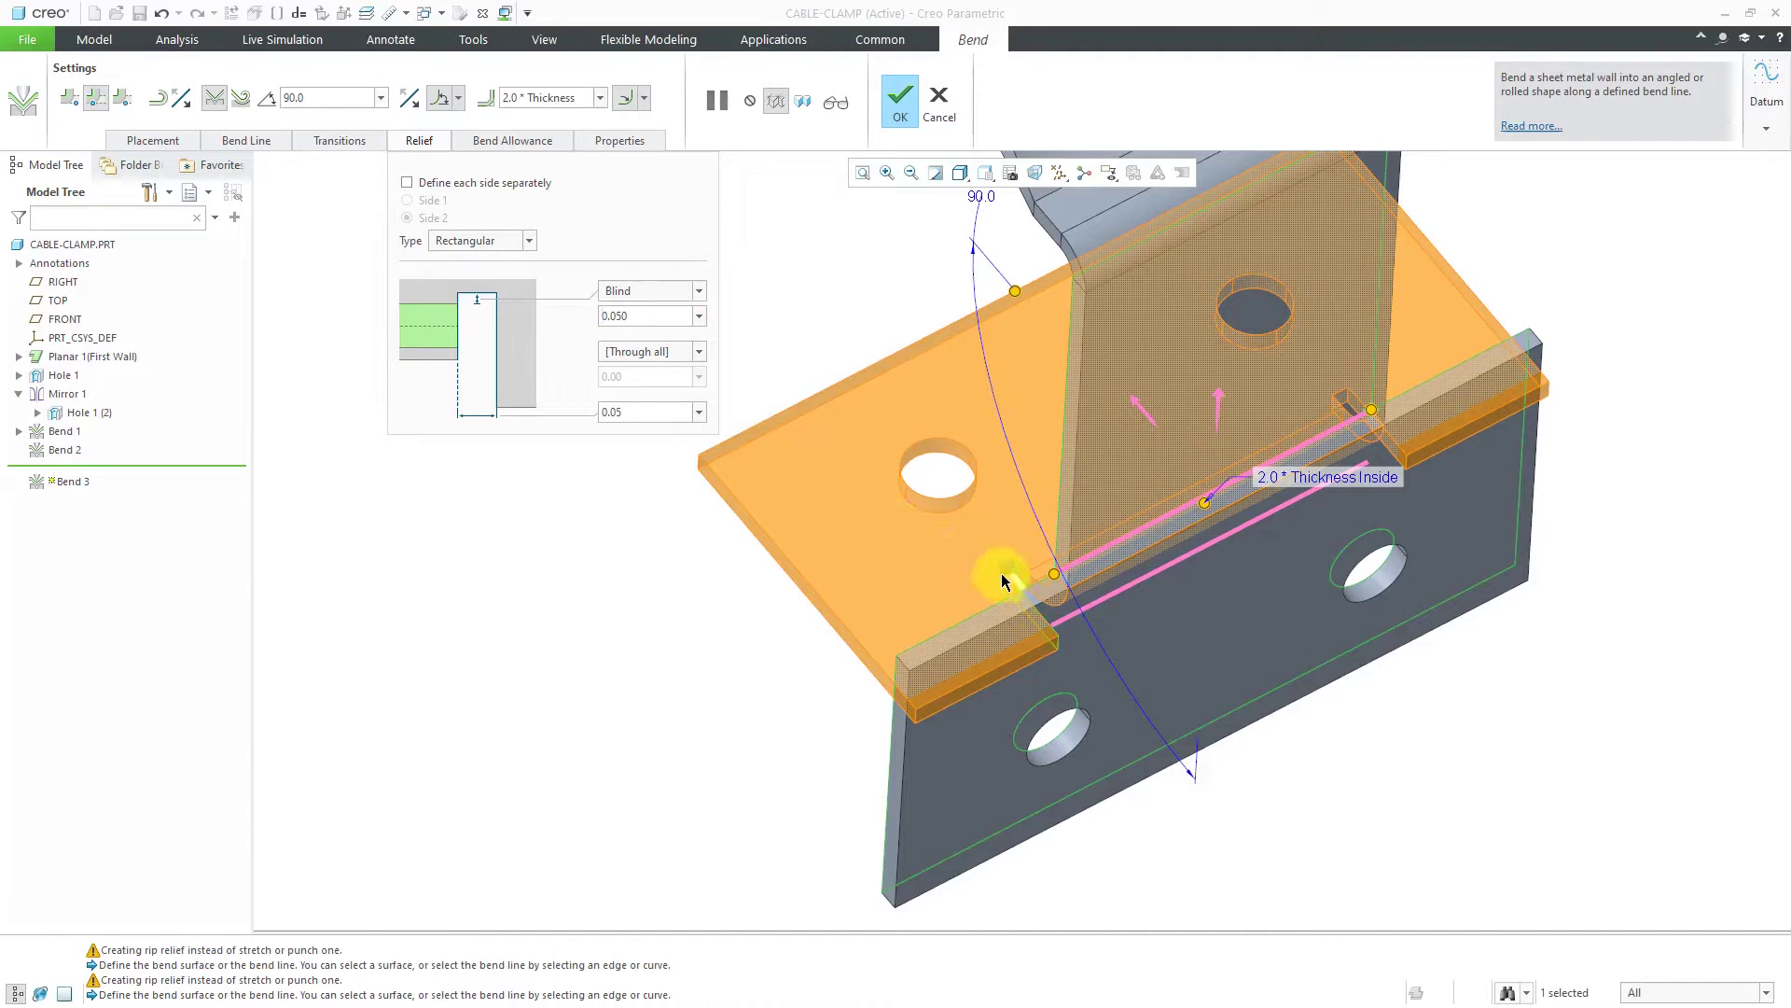
left_click(486, 314)
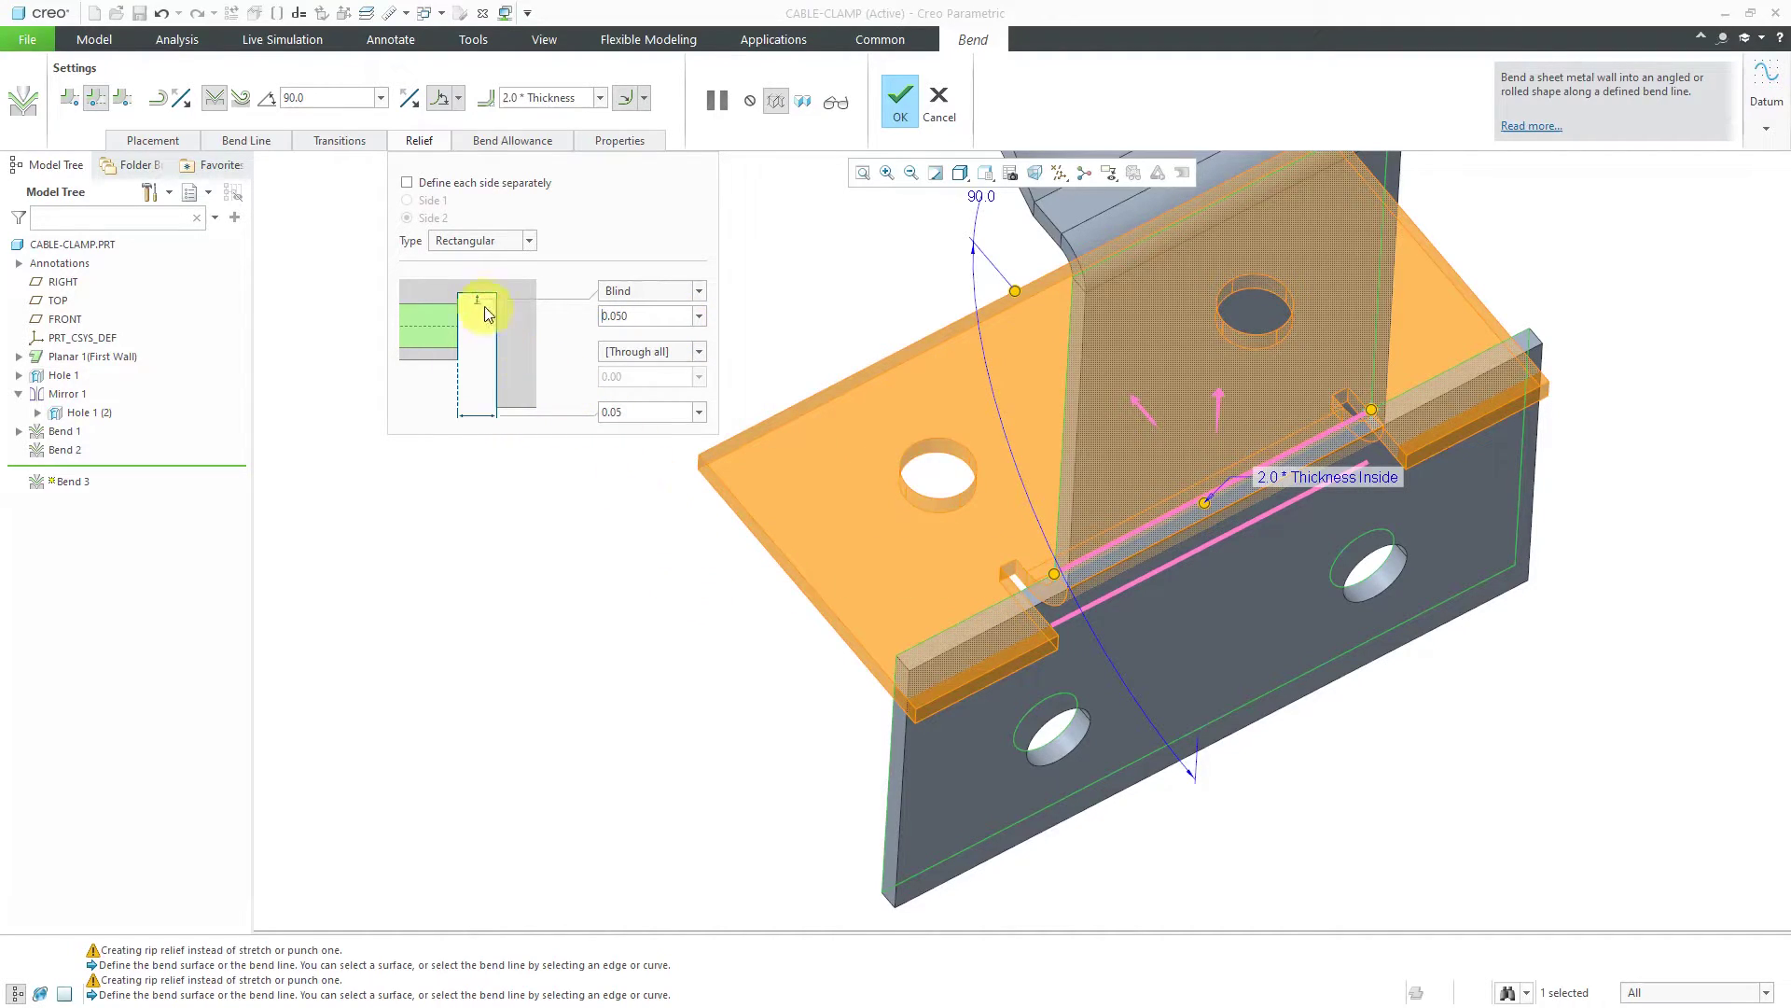
Try the Blind option for the rectangular relief's length and examine the cut through the adjoining material.
left_click(700, 352)
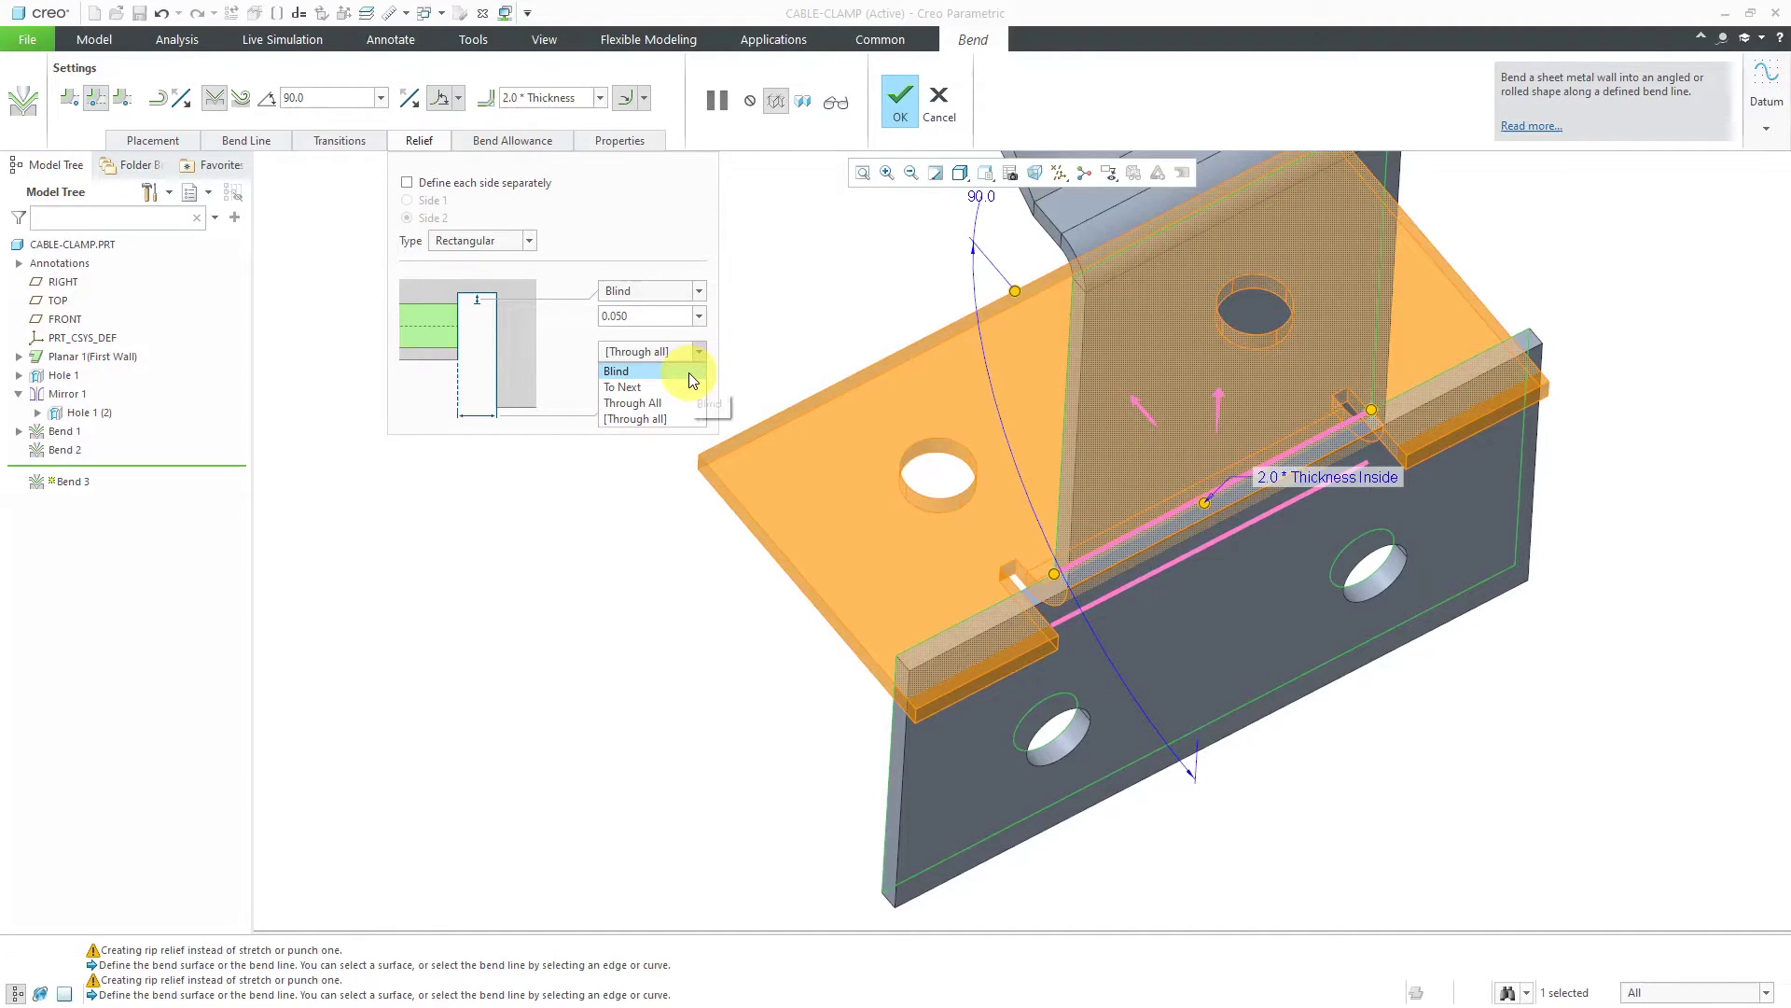
left_click(689, 372)
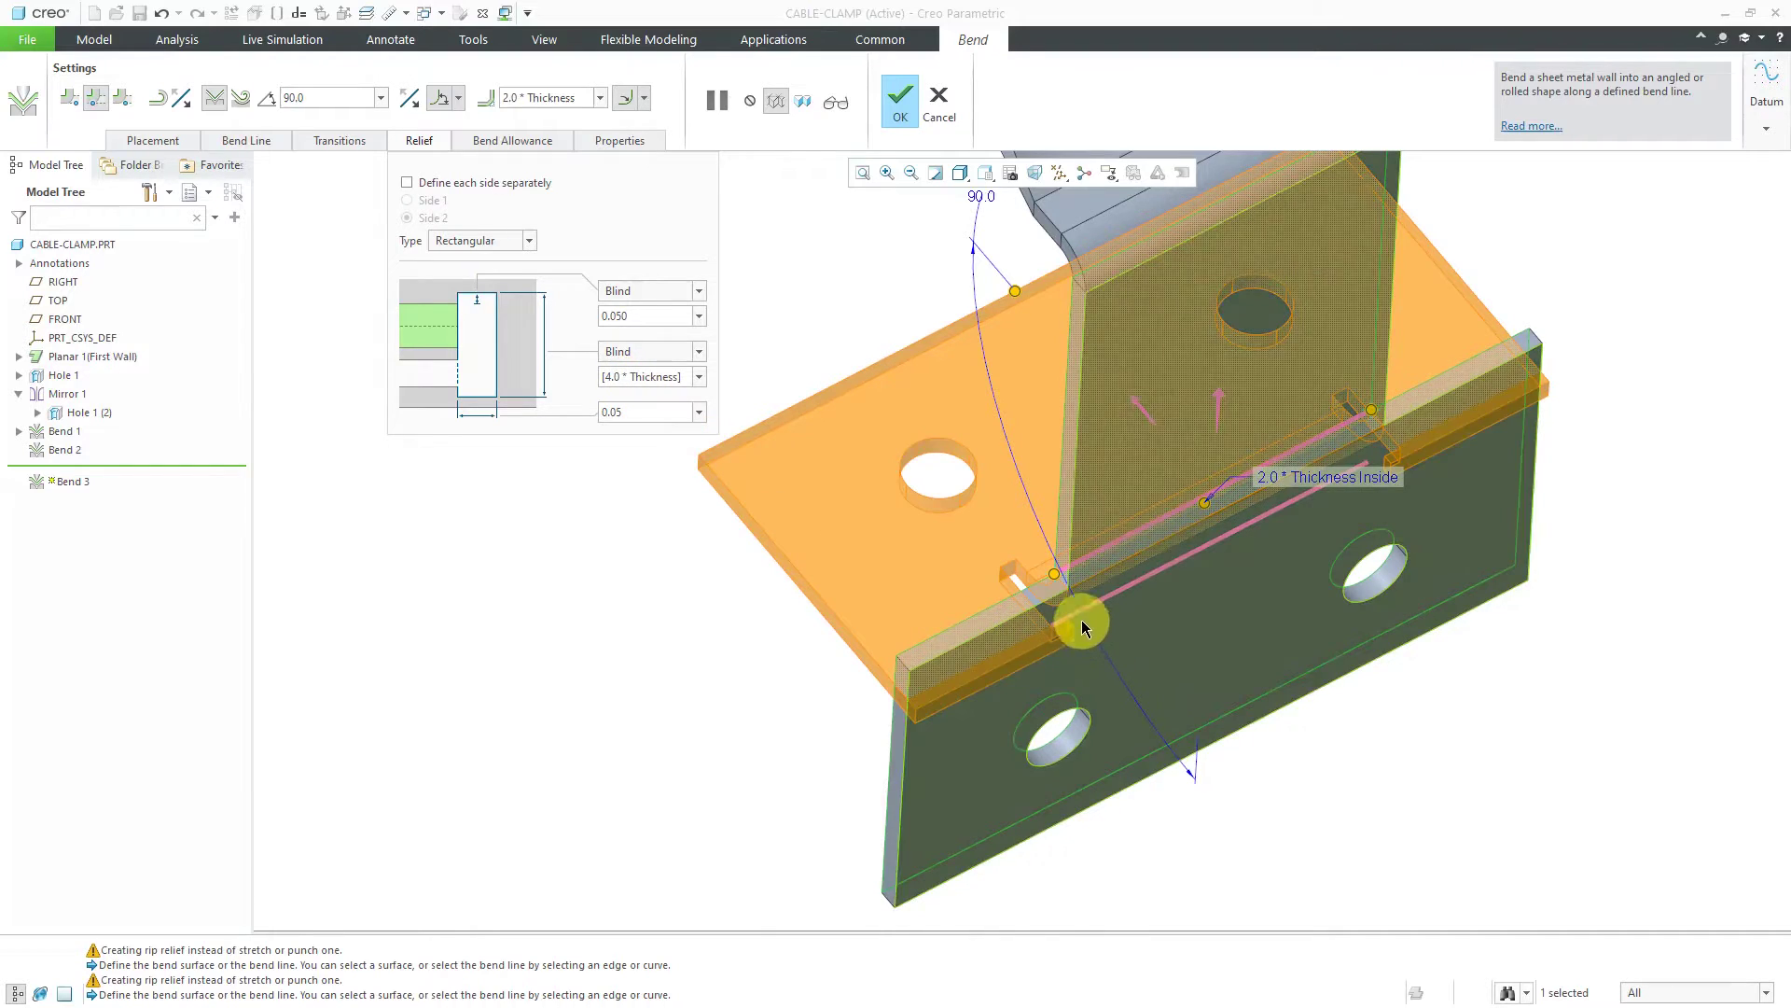
scroll(1080, 634, "down", 4)
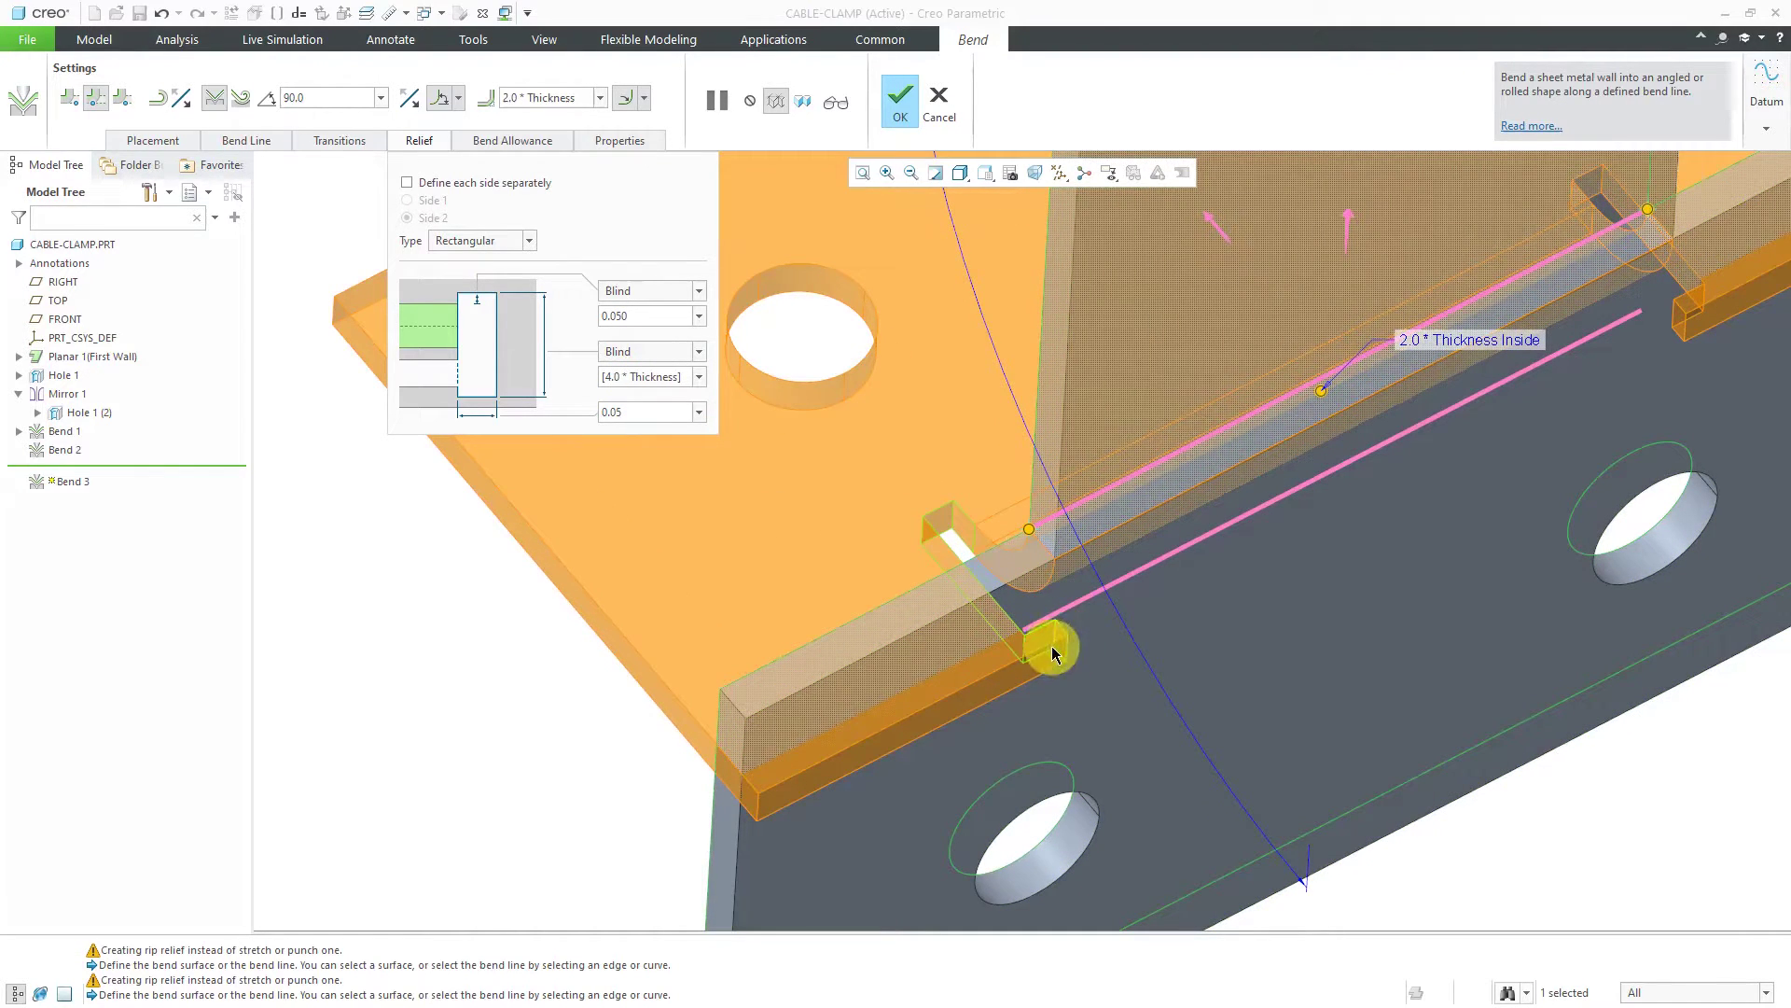
scroll(1066, 635, "up", 1)
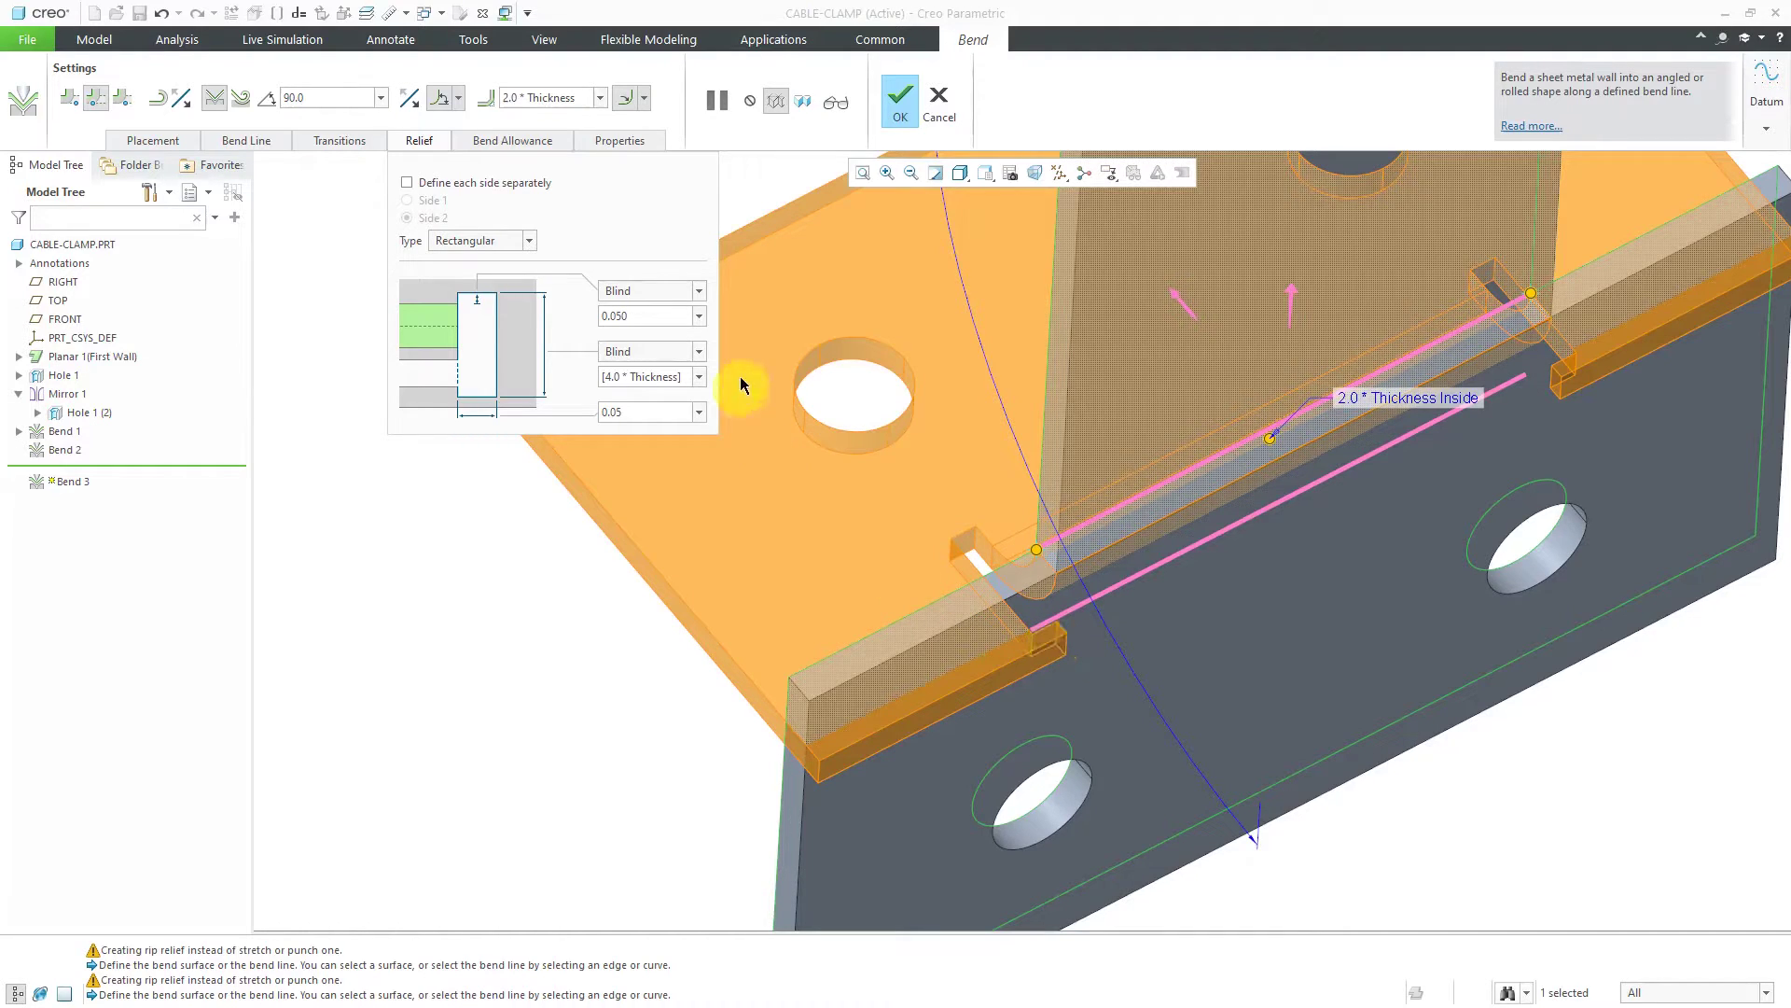
Compare the To Next and Through All options for the relief's length and keep To Next.
left_click(700, 353)
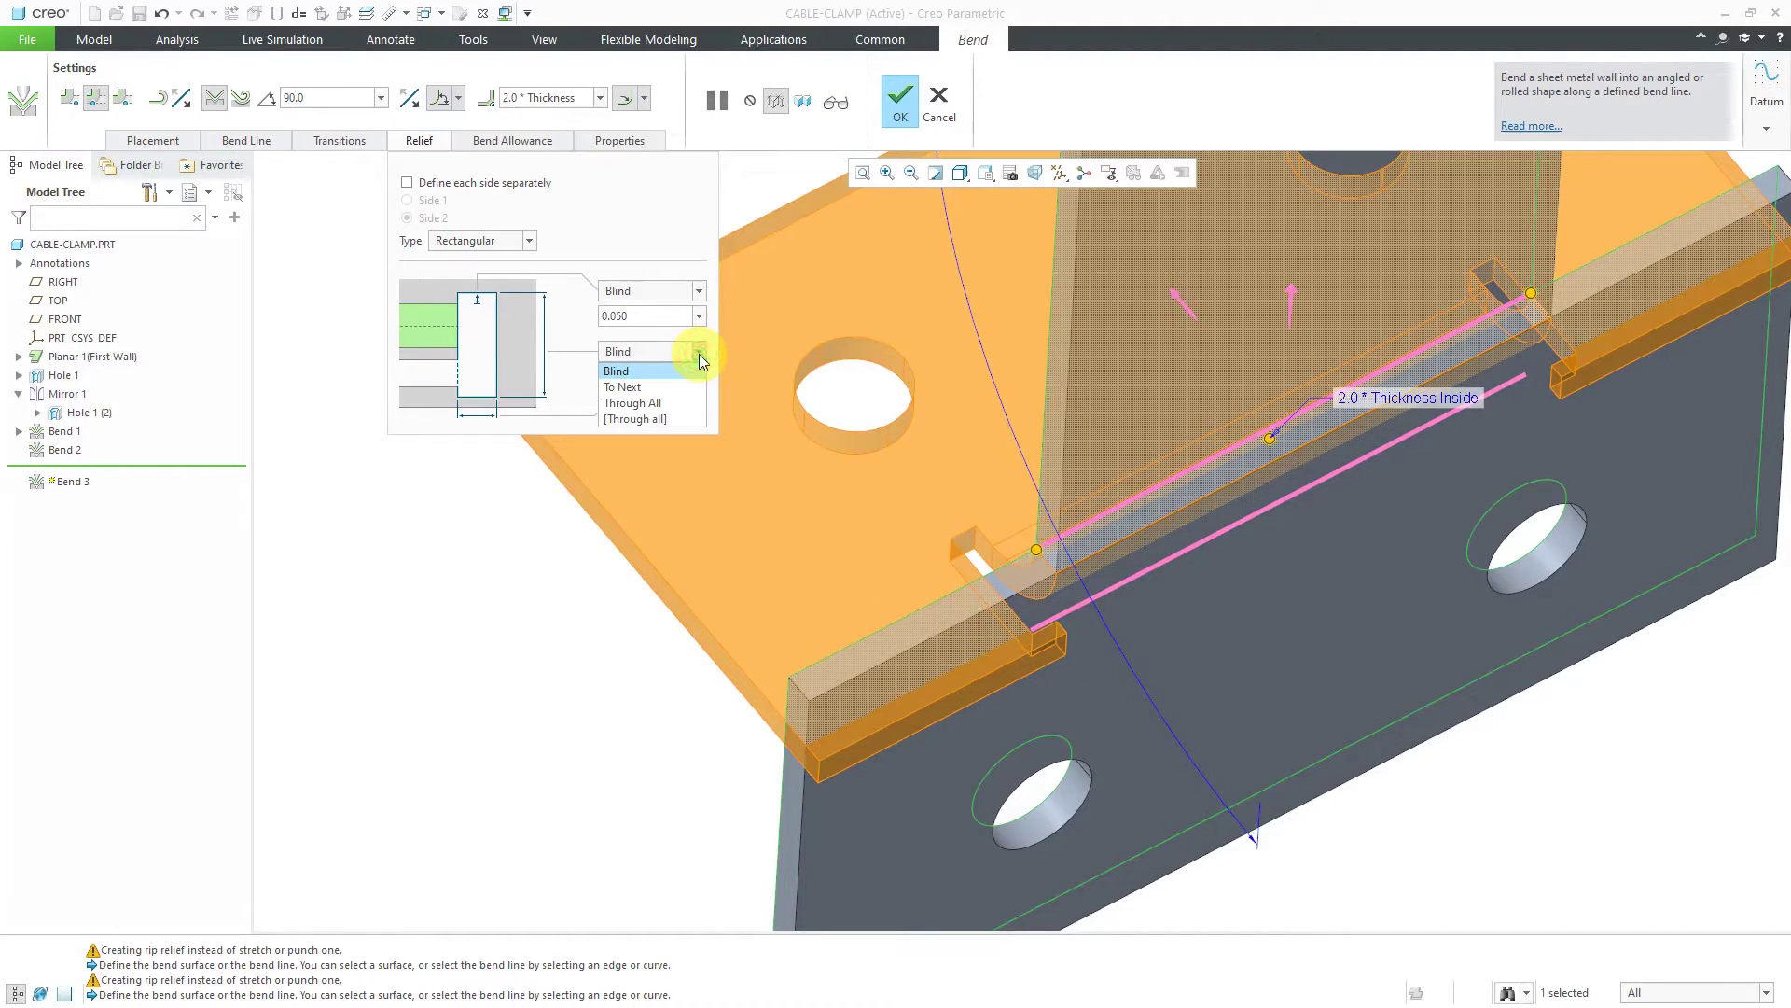
left_click(680, 387)
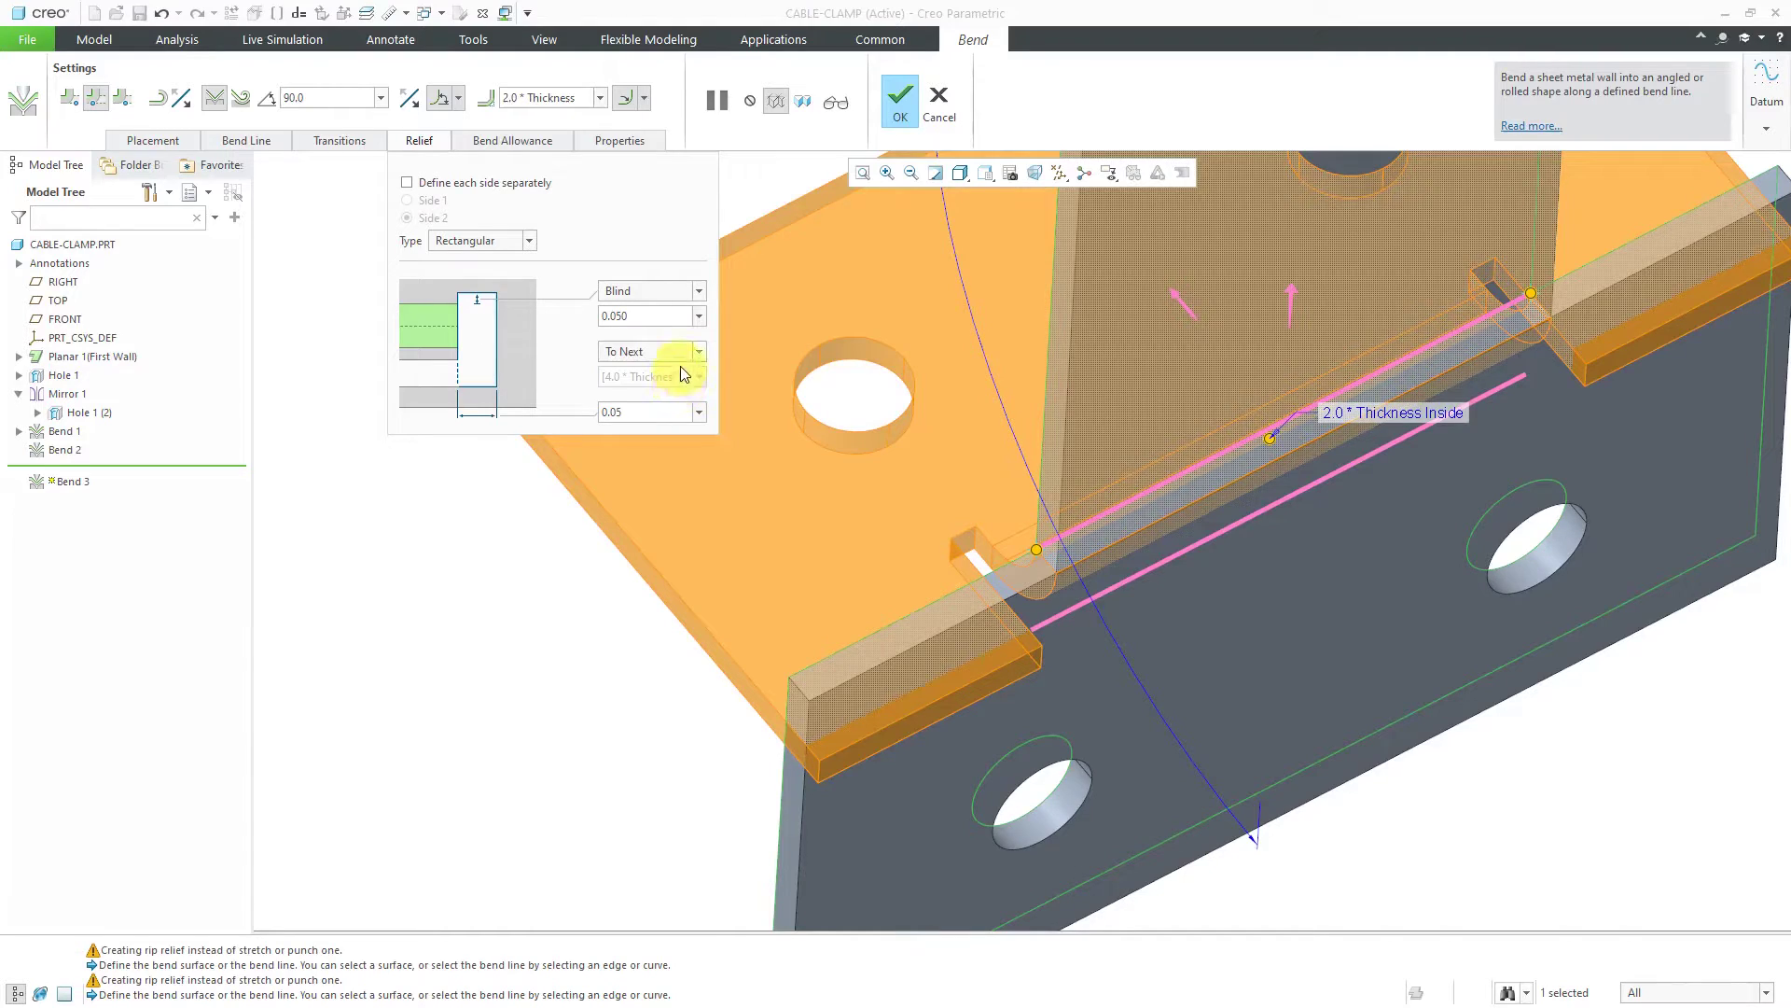
left_click(698, 353)
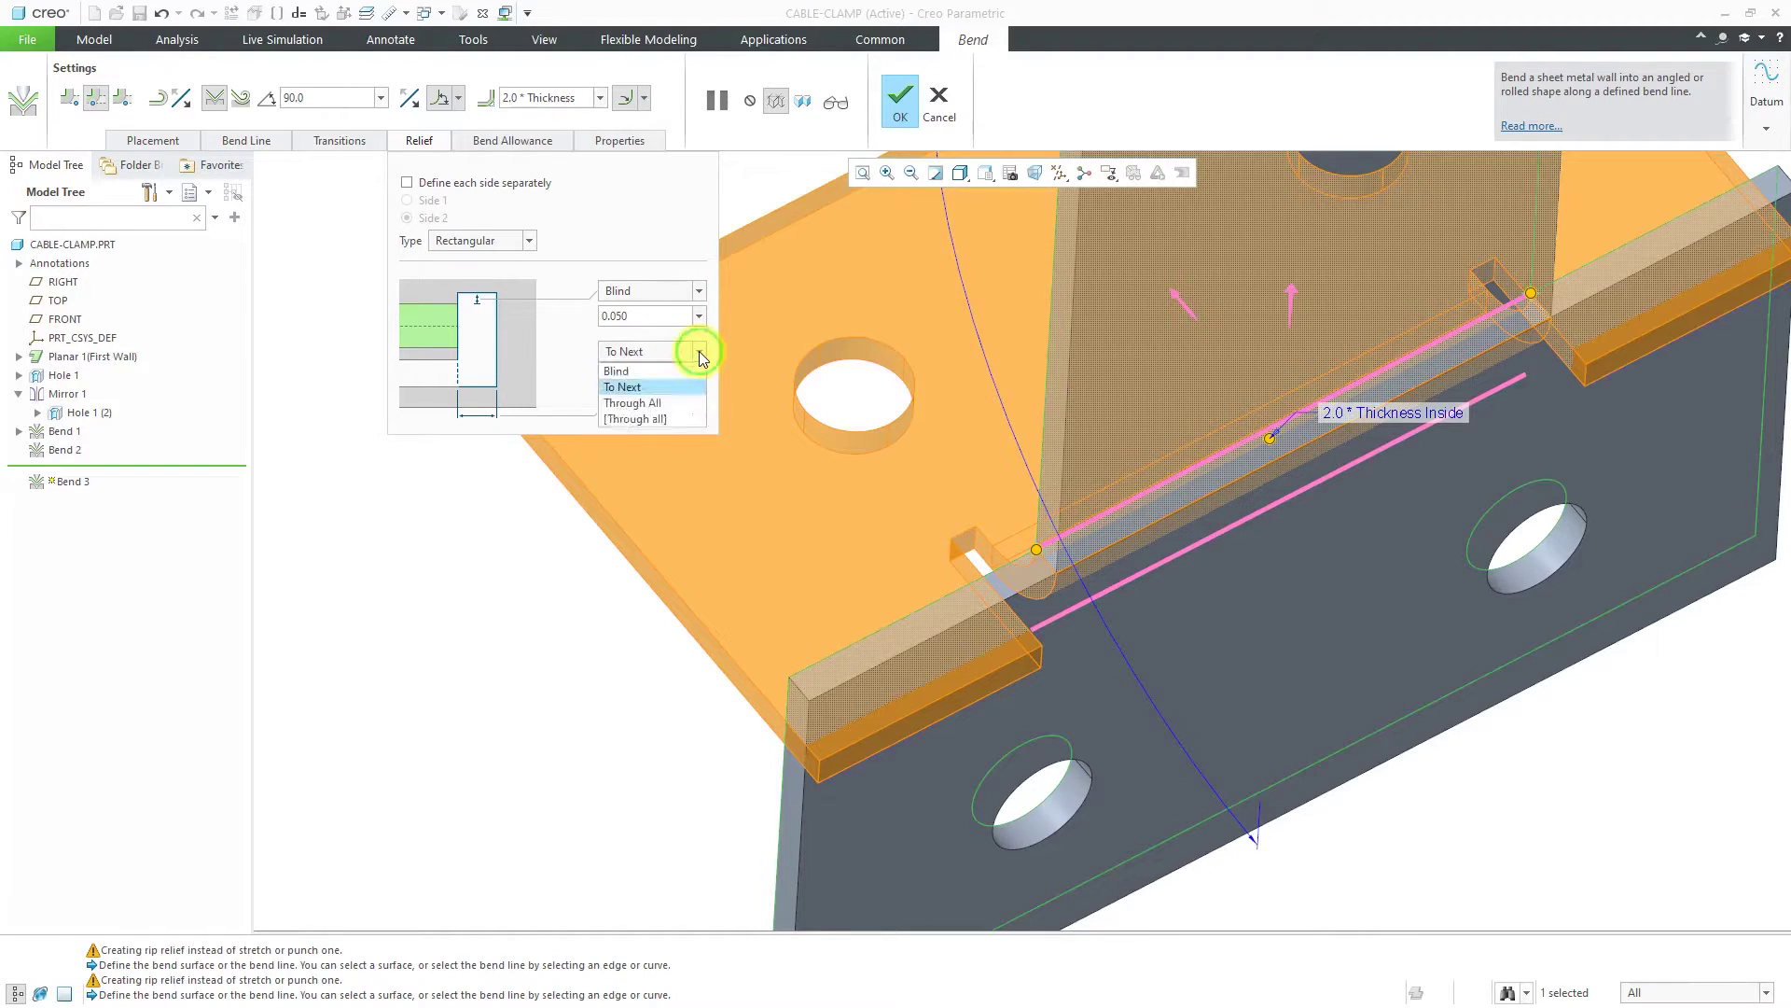
left_click(688, 405)
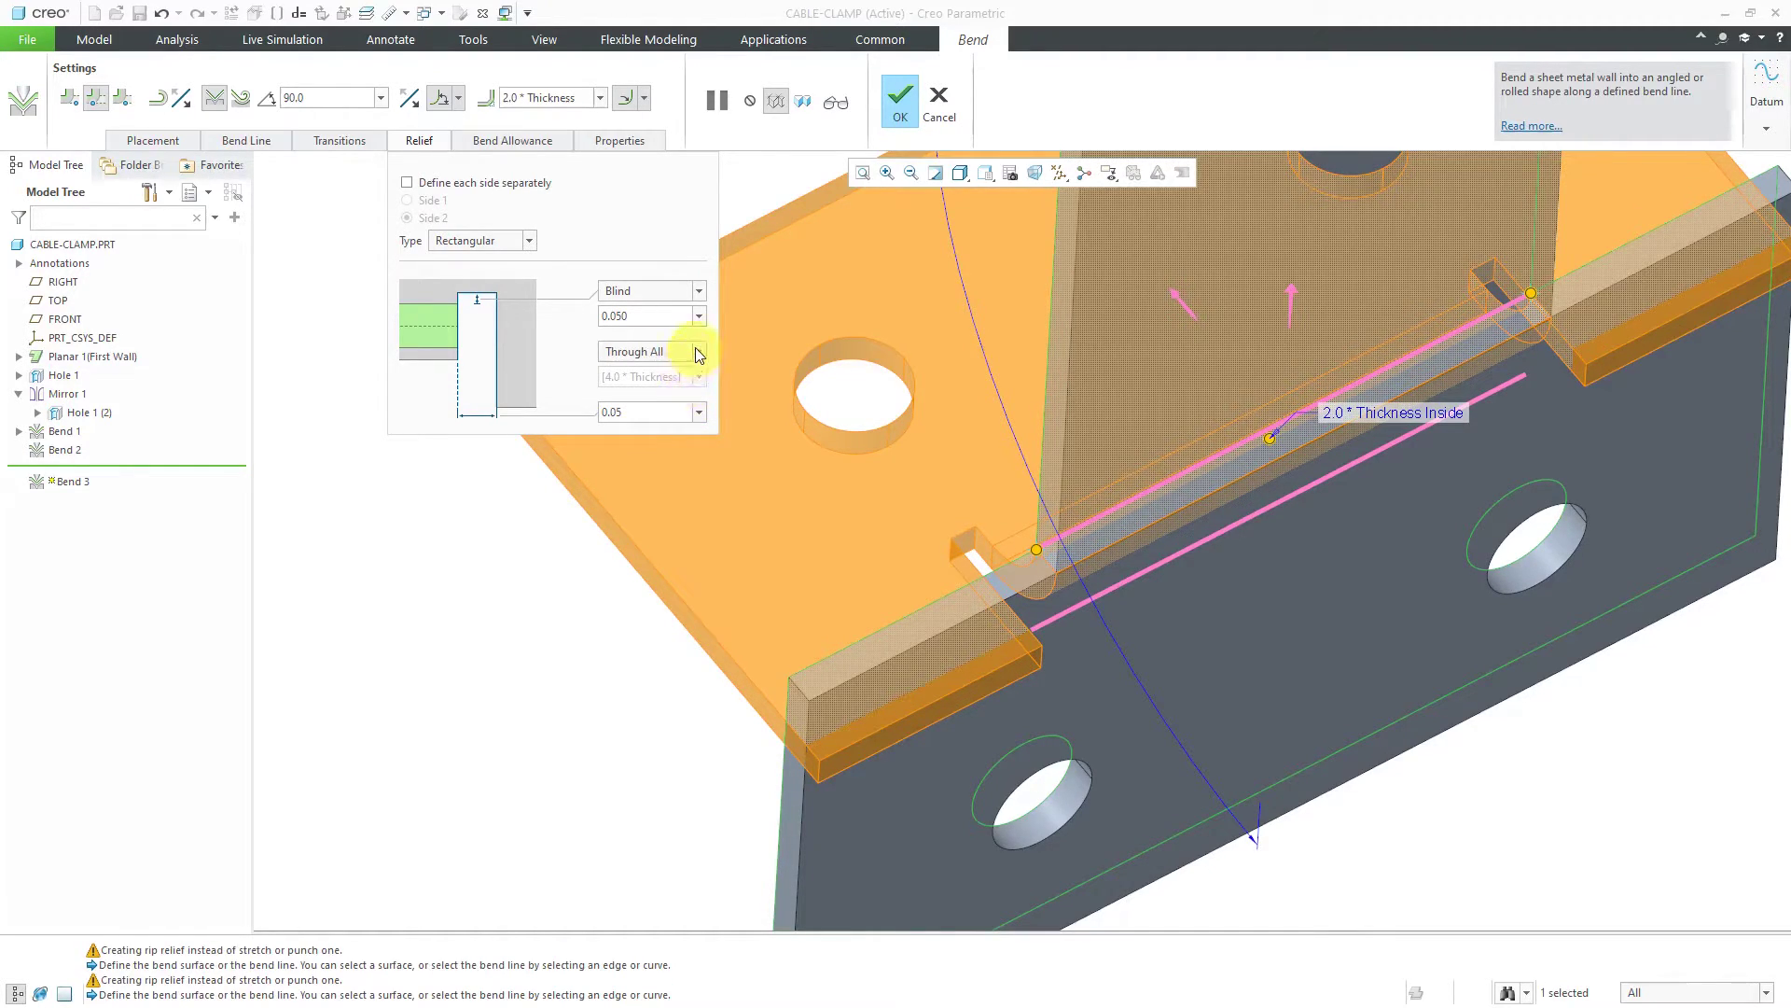
left_click(697, 351)
left_click(684, 385)
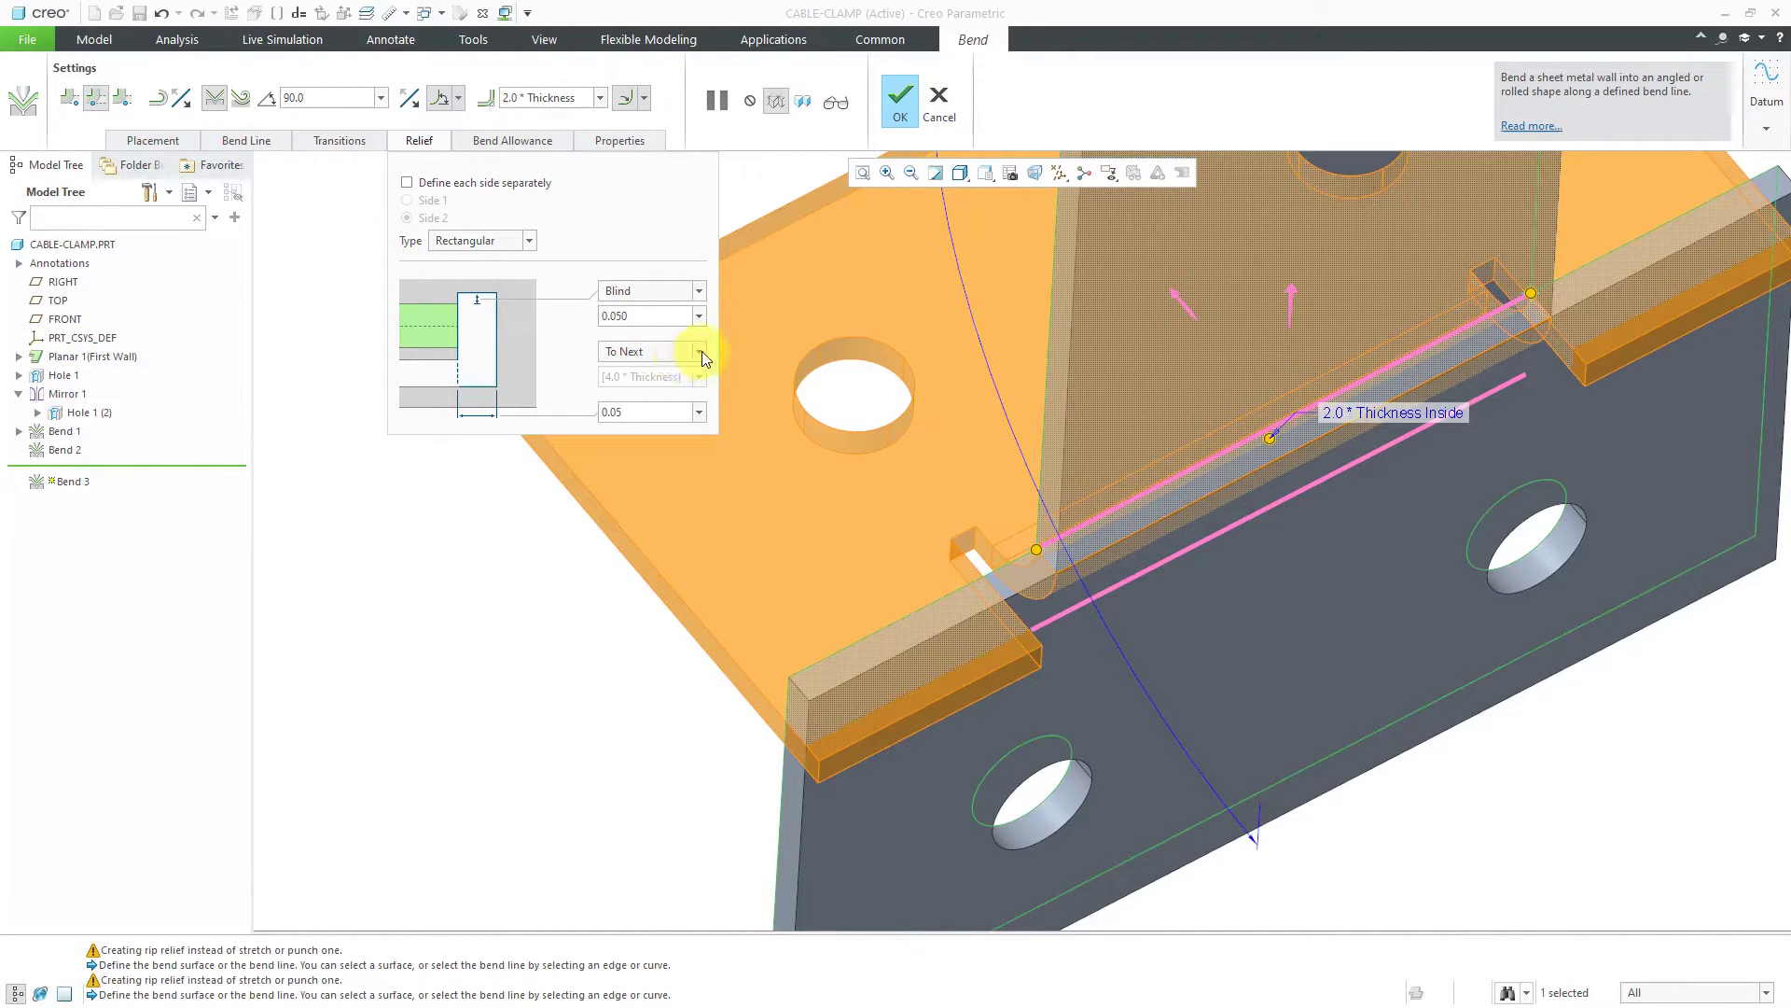
left_click(700, 351)
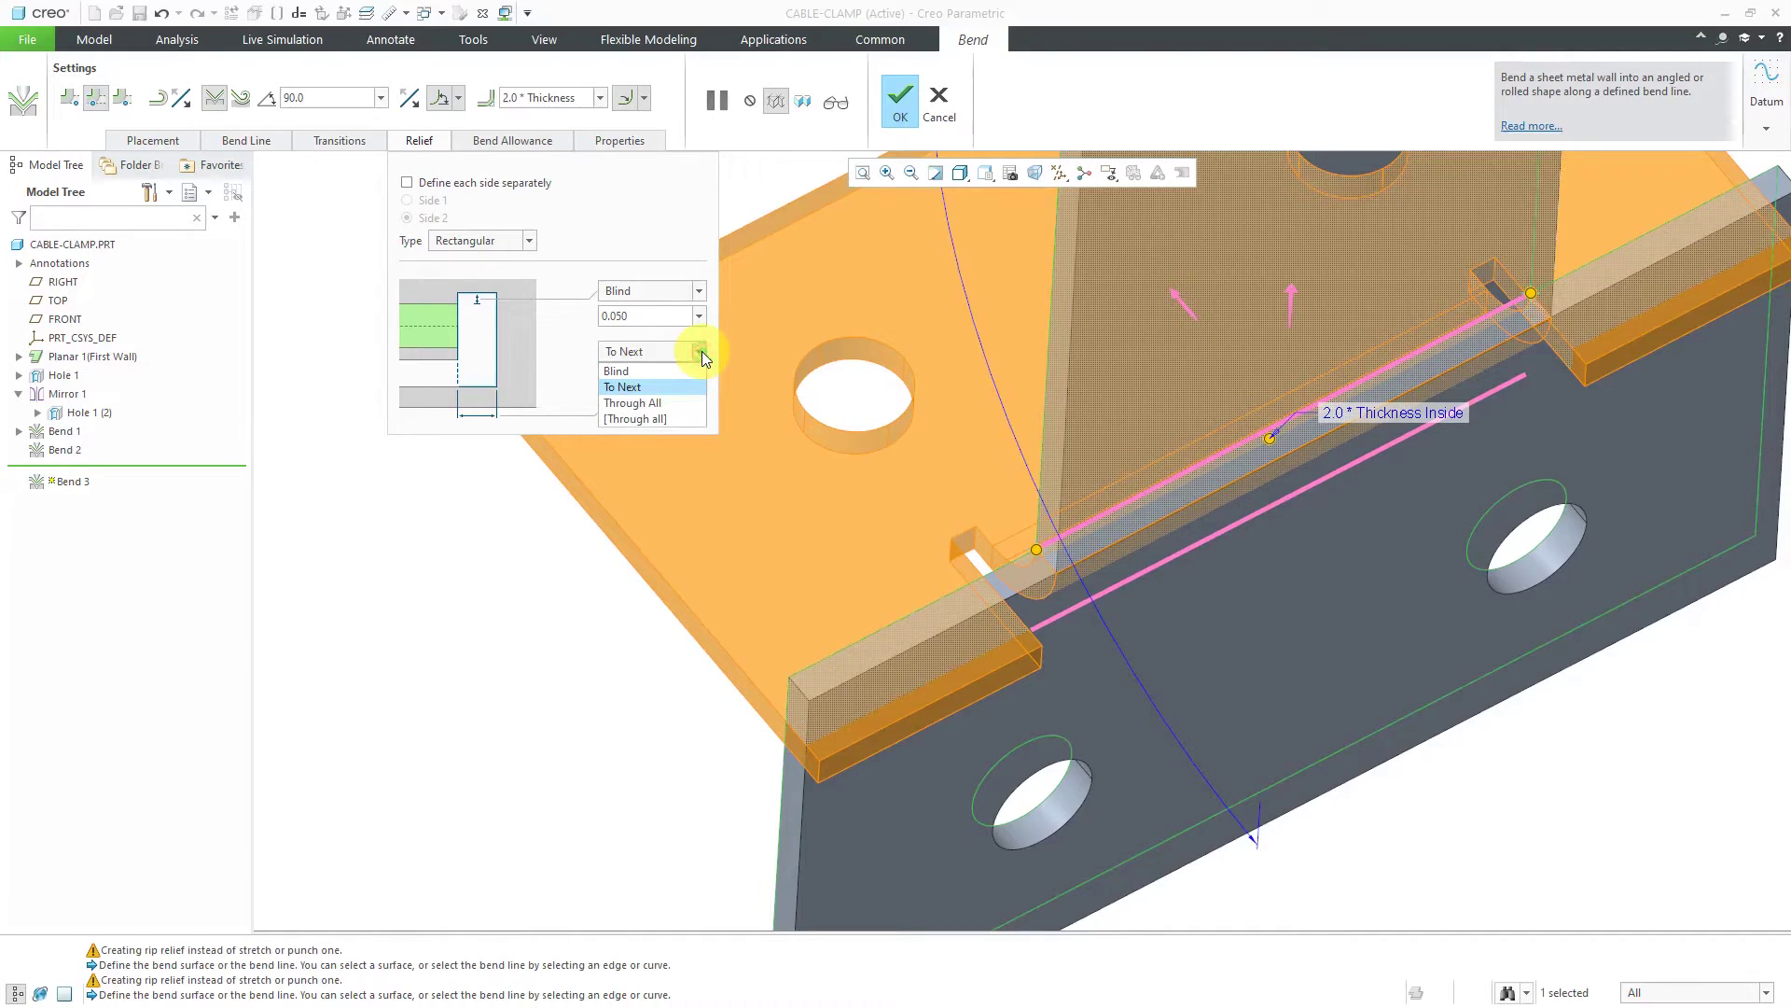
left_click(701, 351)
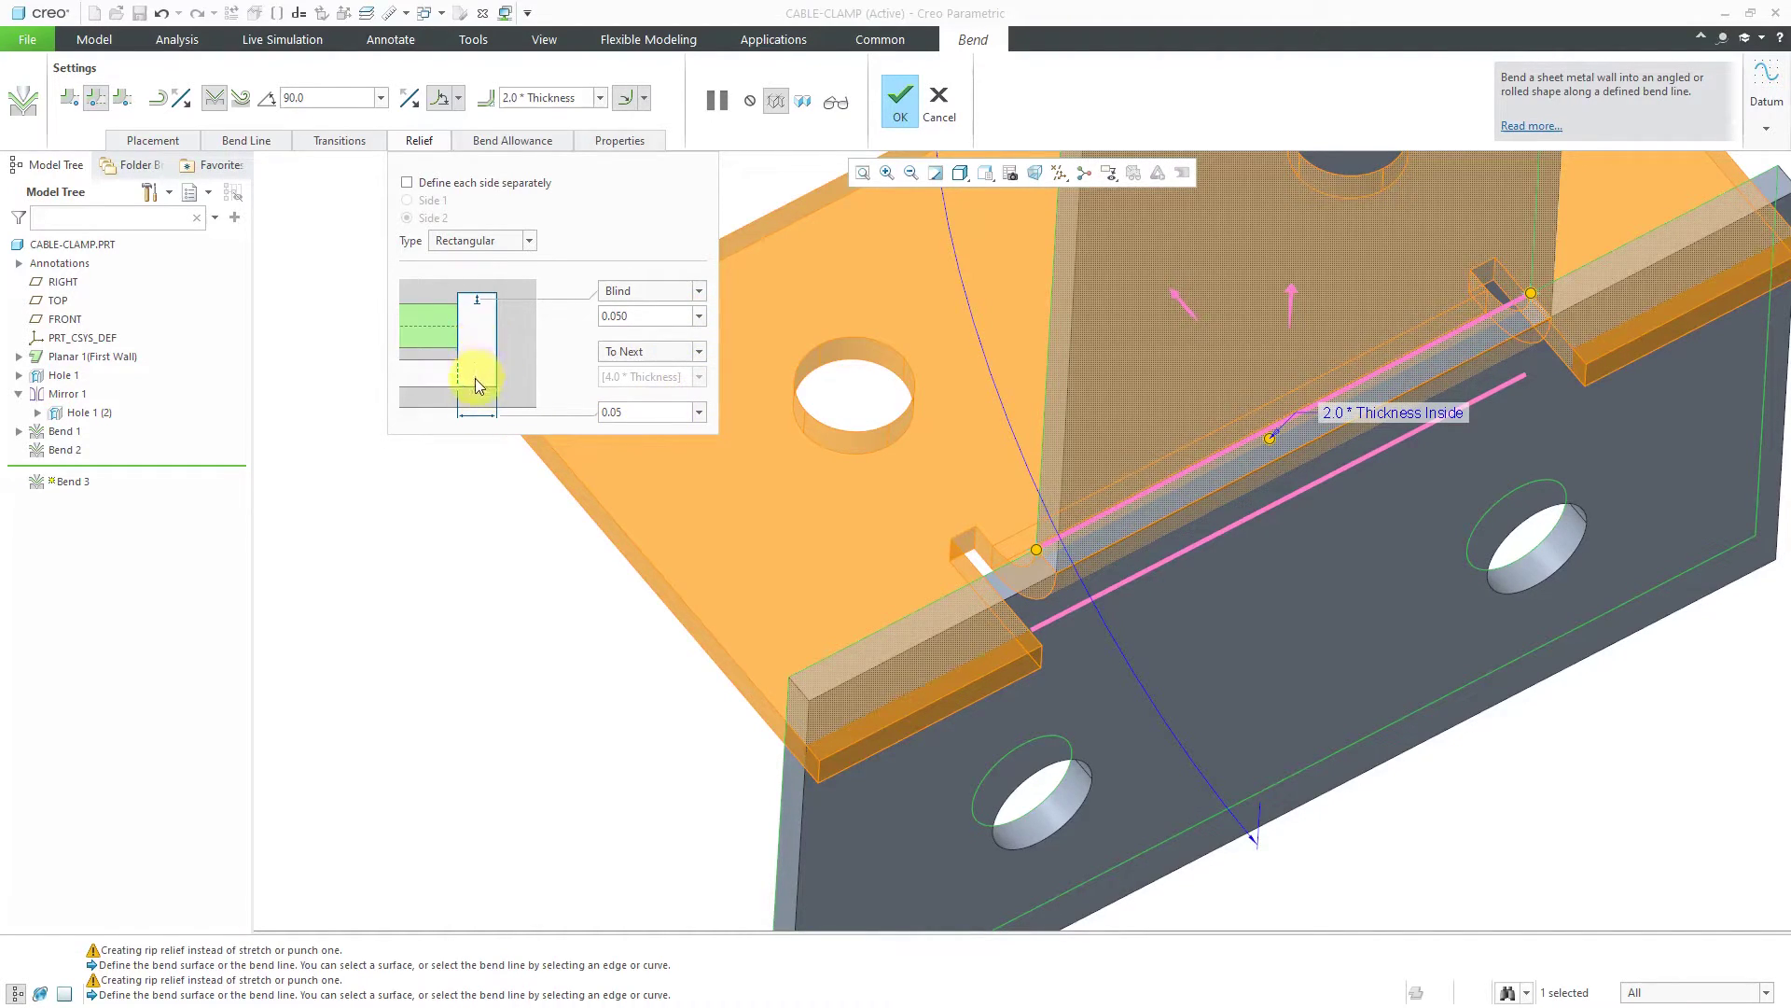
Try relief widths of Thickness and 2.0 * Thickness on the rectangular relief.
left_click(703, 418)
left_click(685, 463)
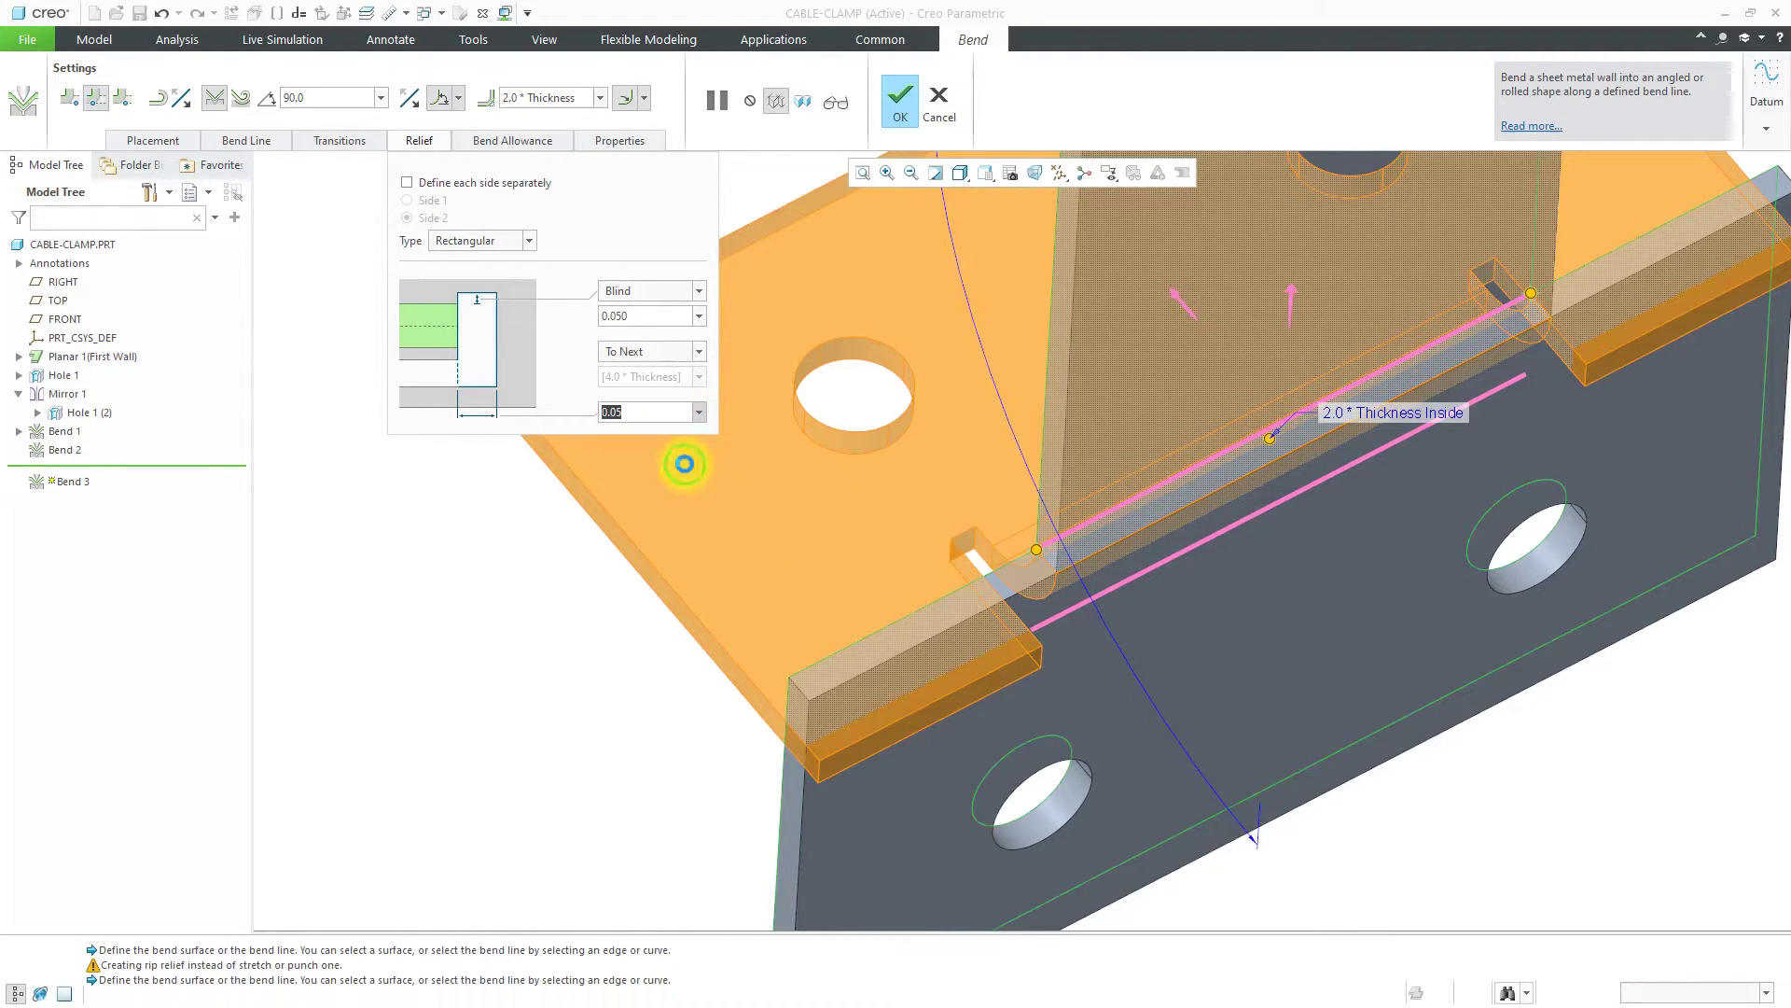
left_click(698, 411)
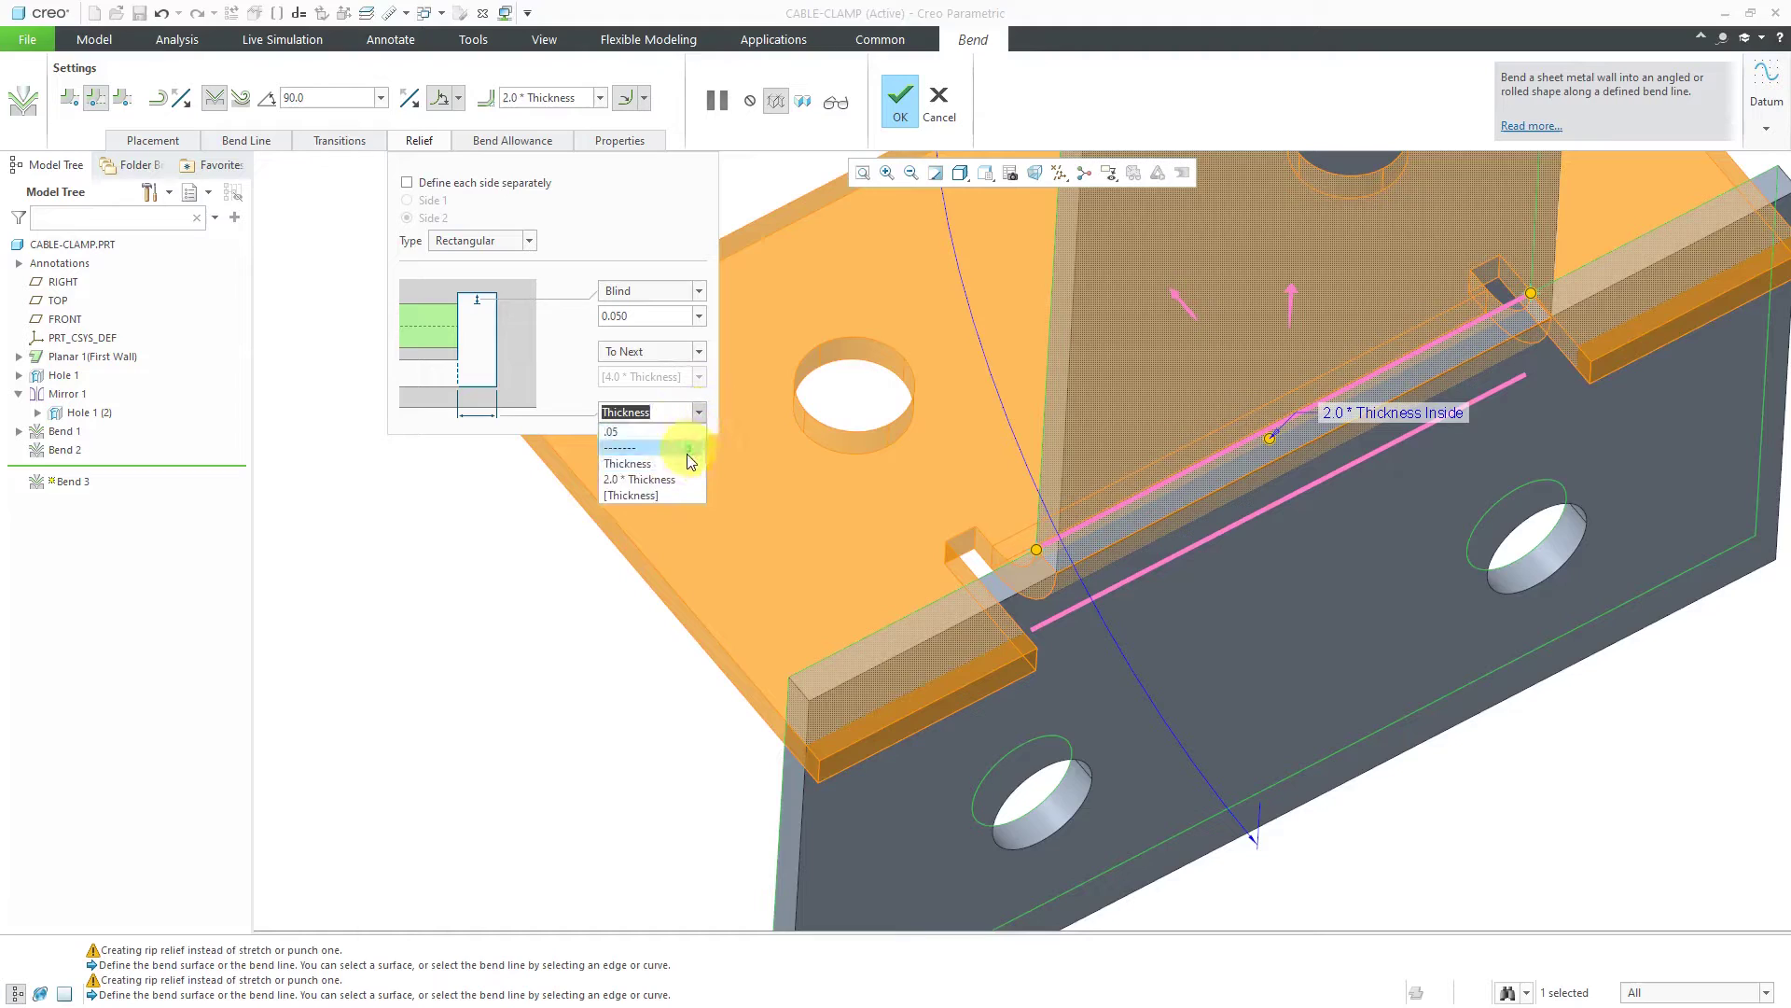
left_click(653, 479)
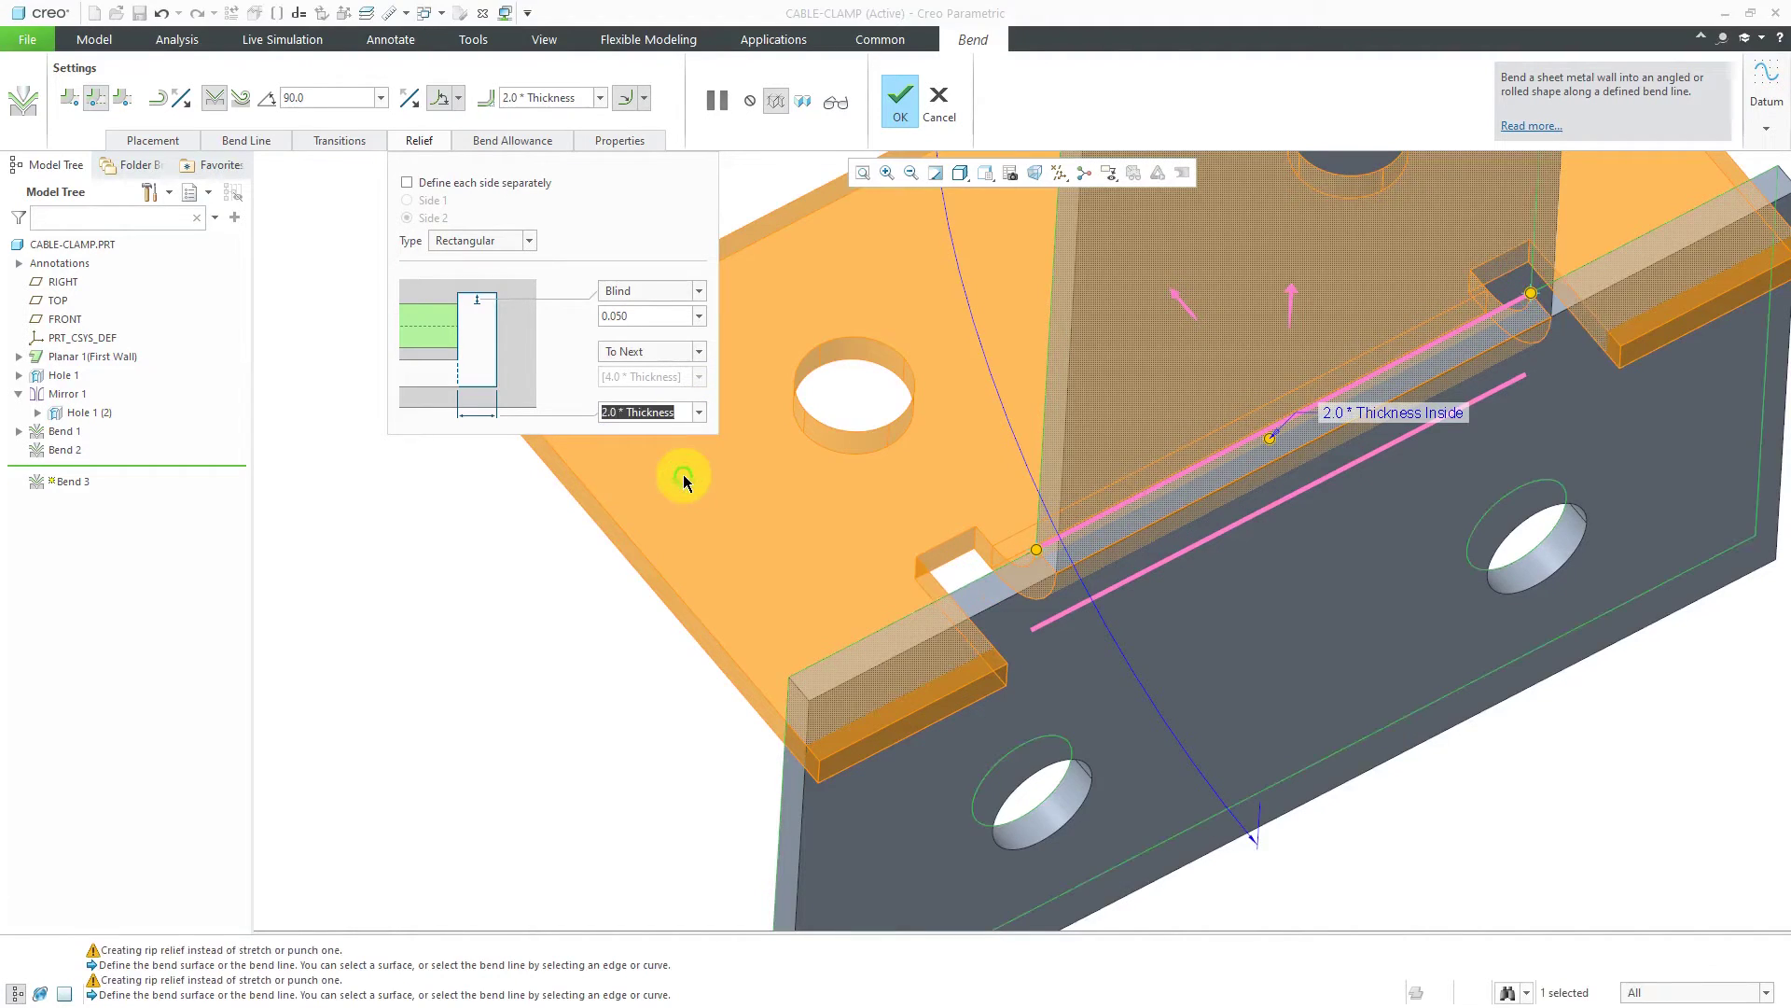
Set the rectangular relief's width to 0.1.
left_click(698, 413)
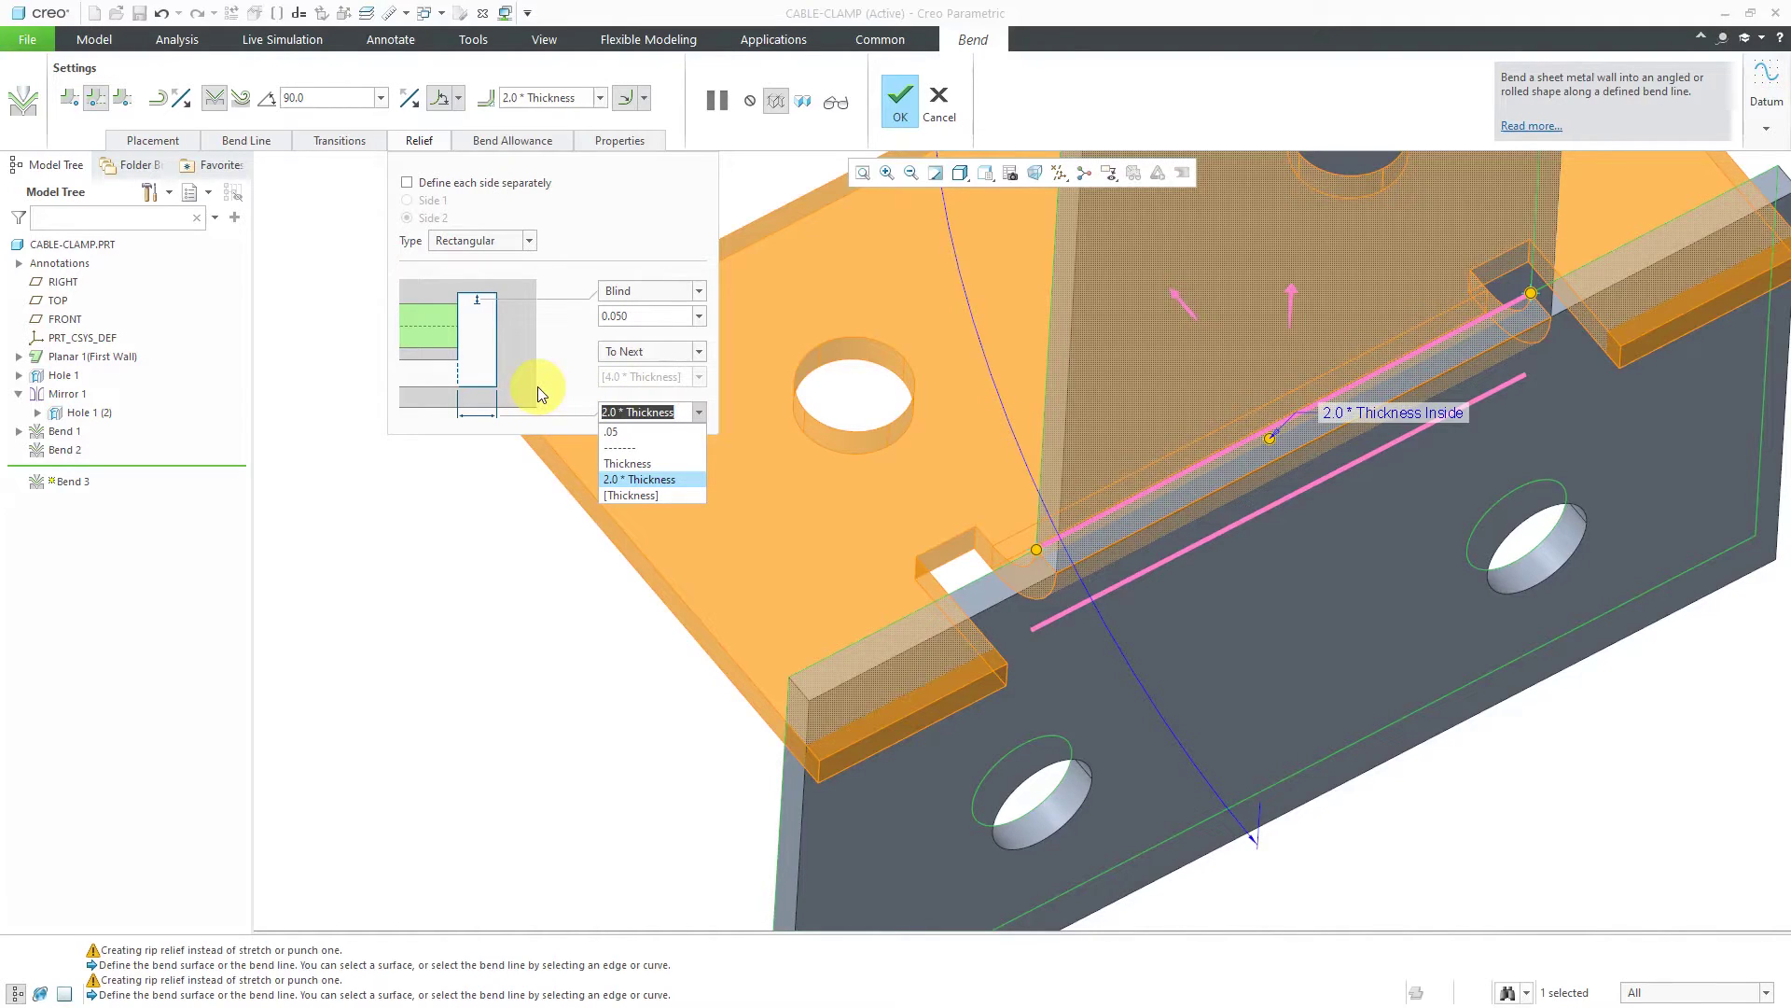
type(".1")
key("Return")
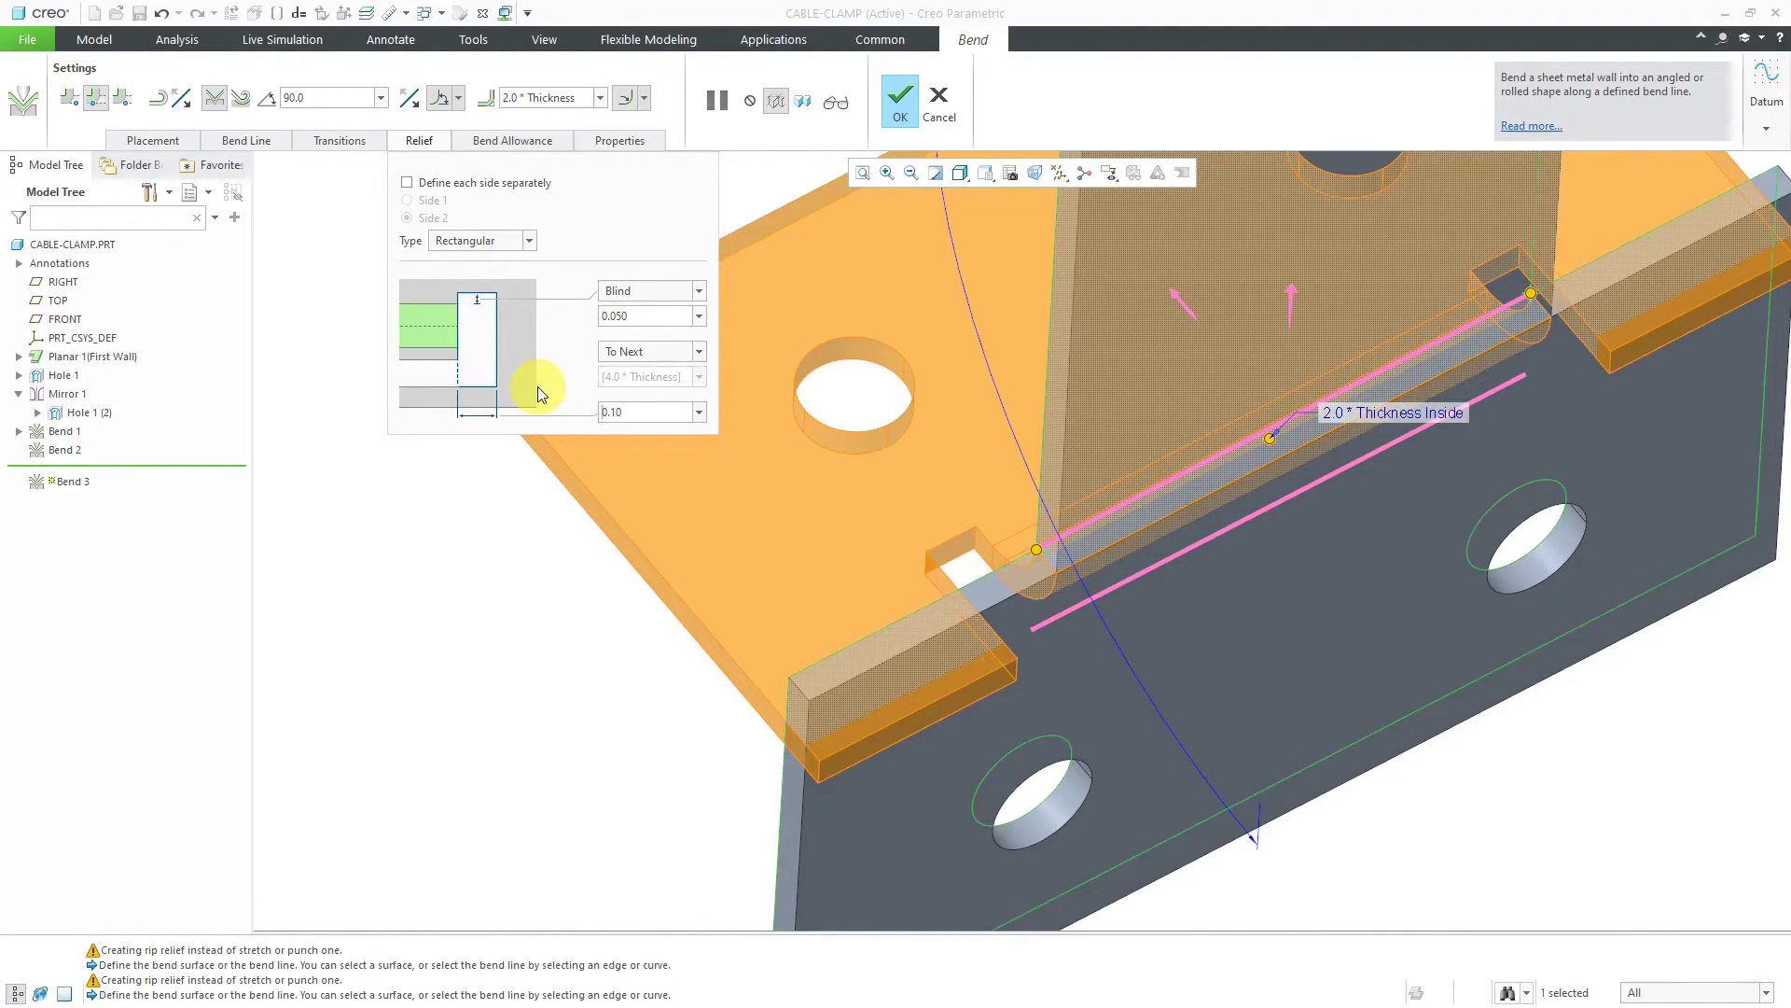
Change the third bend's relief type to Obround and review its depth options.
scroll(905, 612, "down", 2)
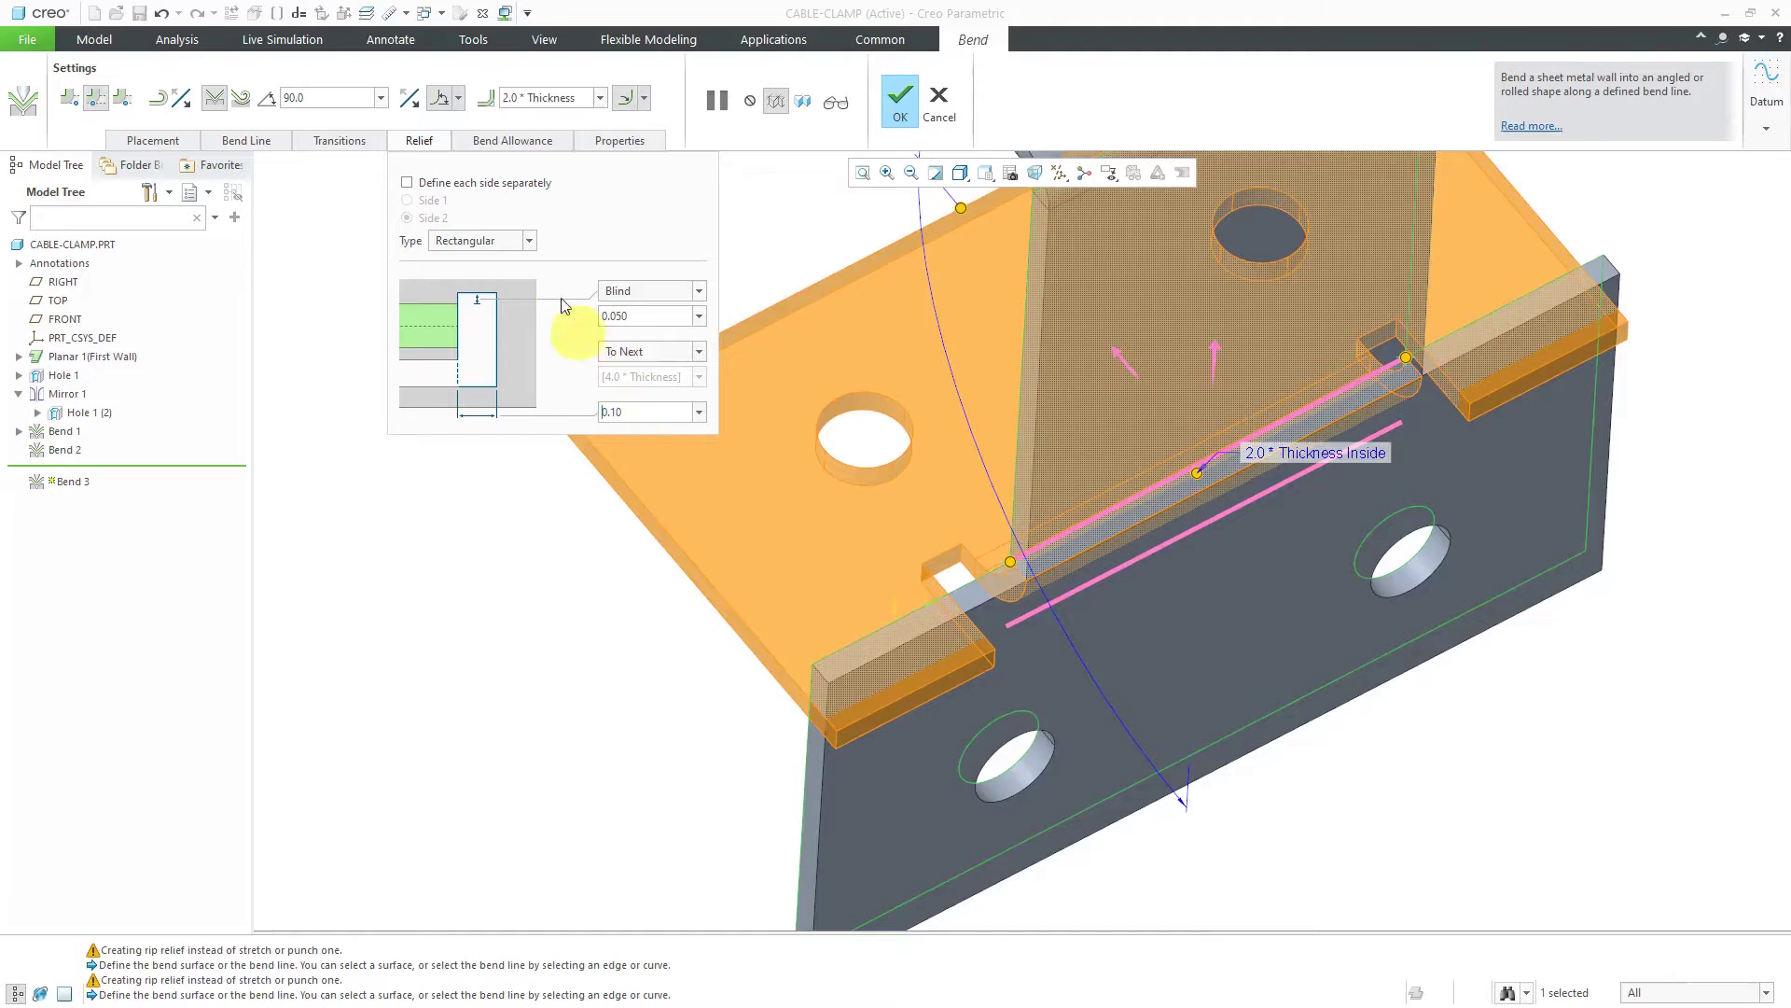
left_click(529, 242)
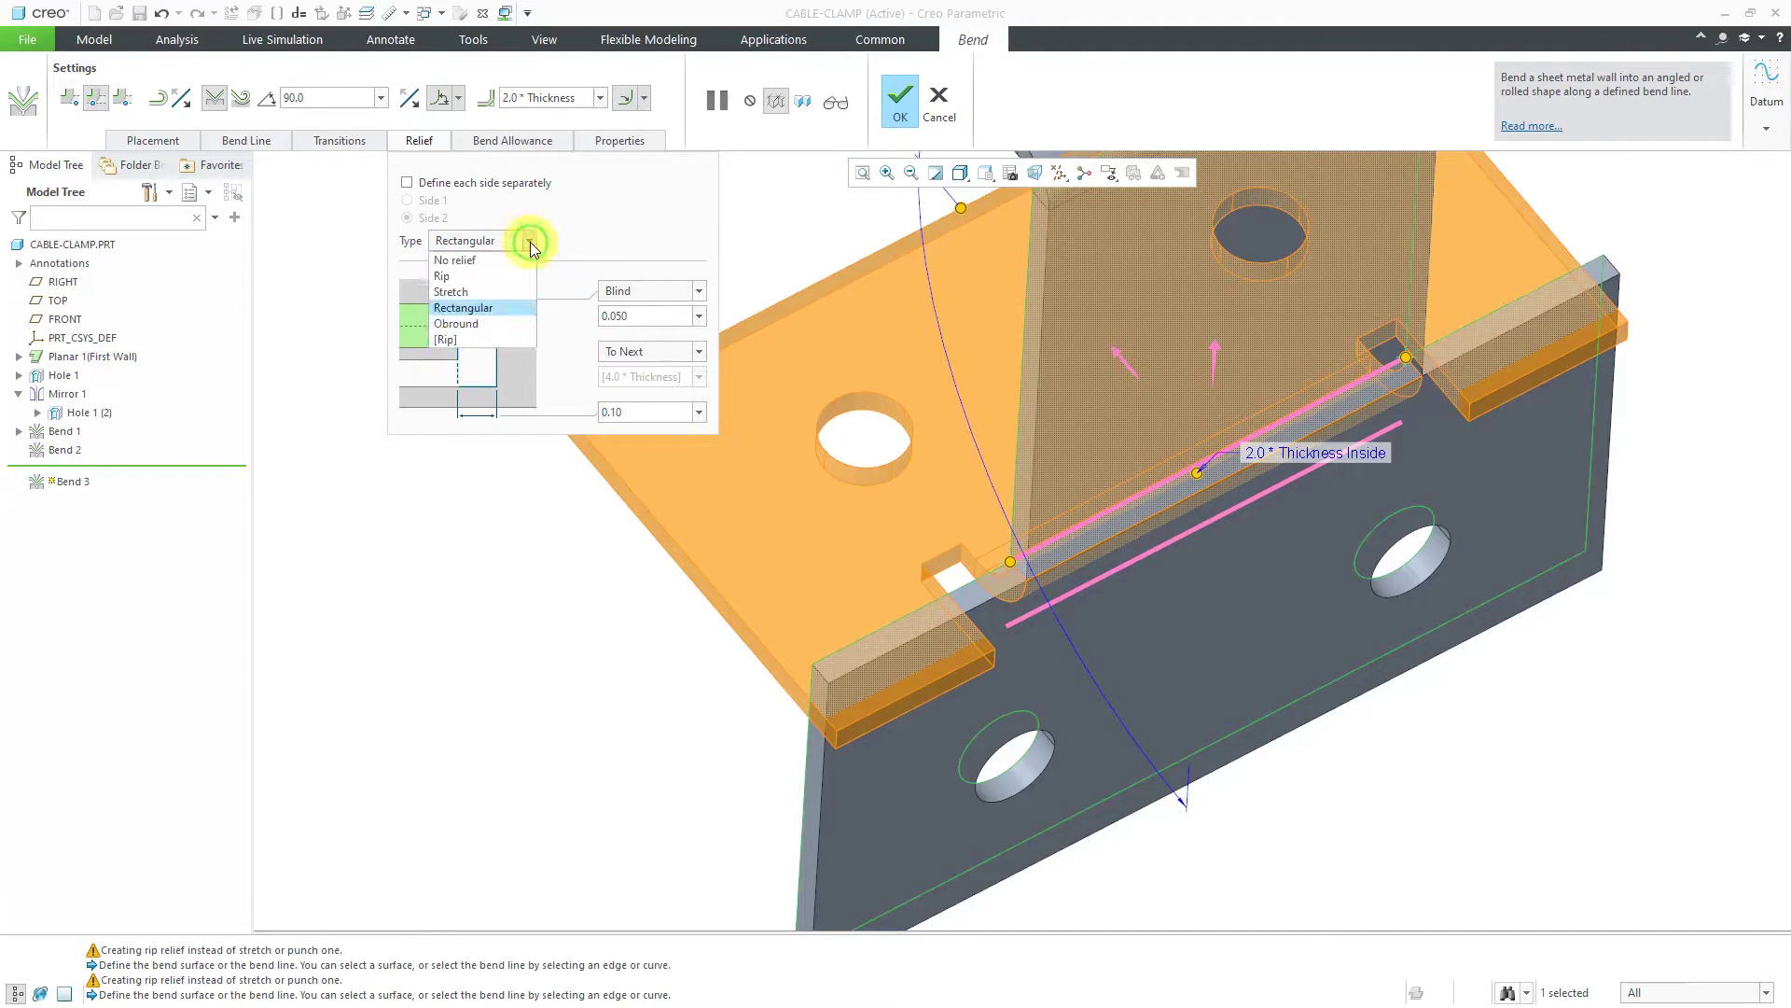
left_click(500, 322)
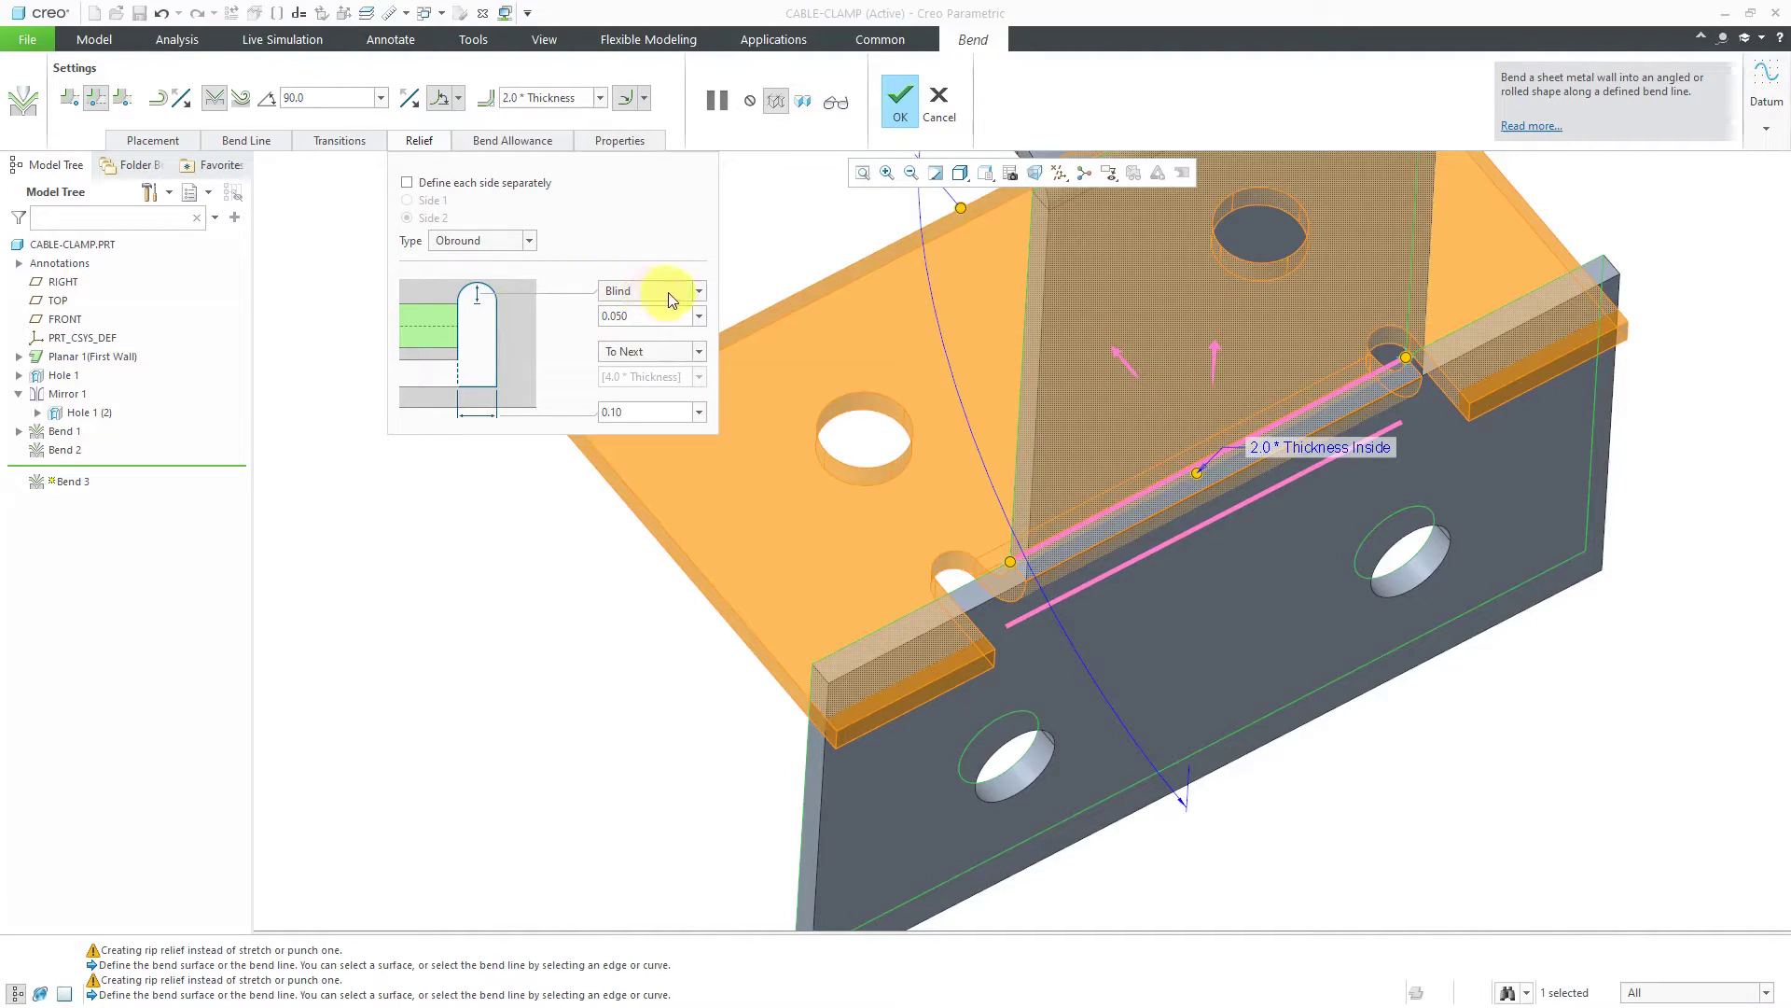
left_click(700, 291)
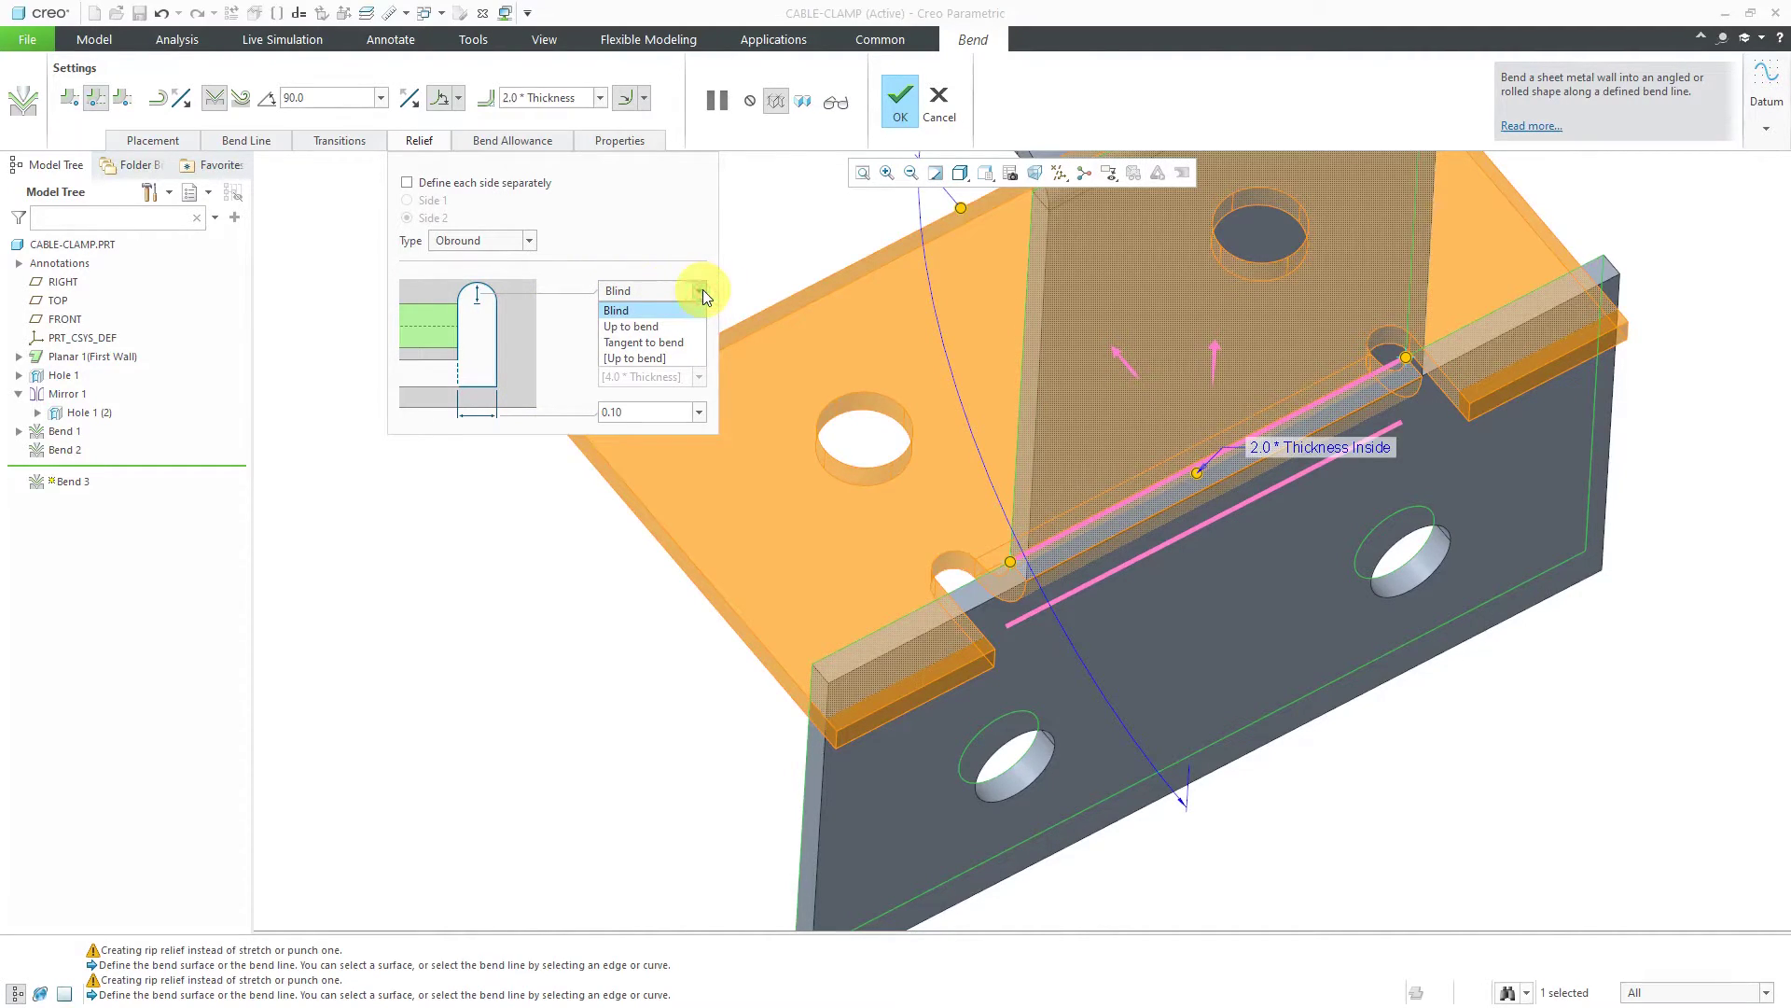
left_click(701, 291)
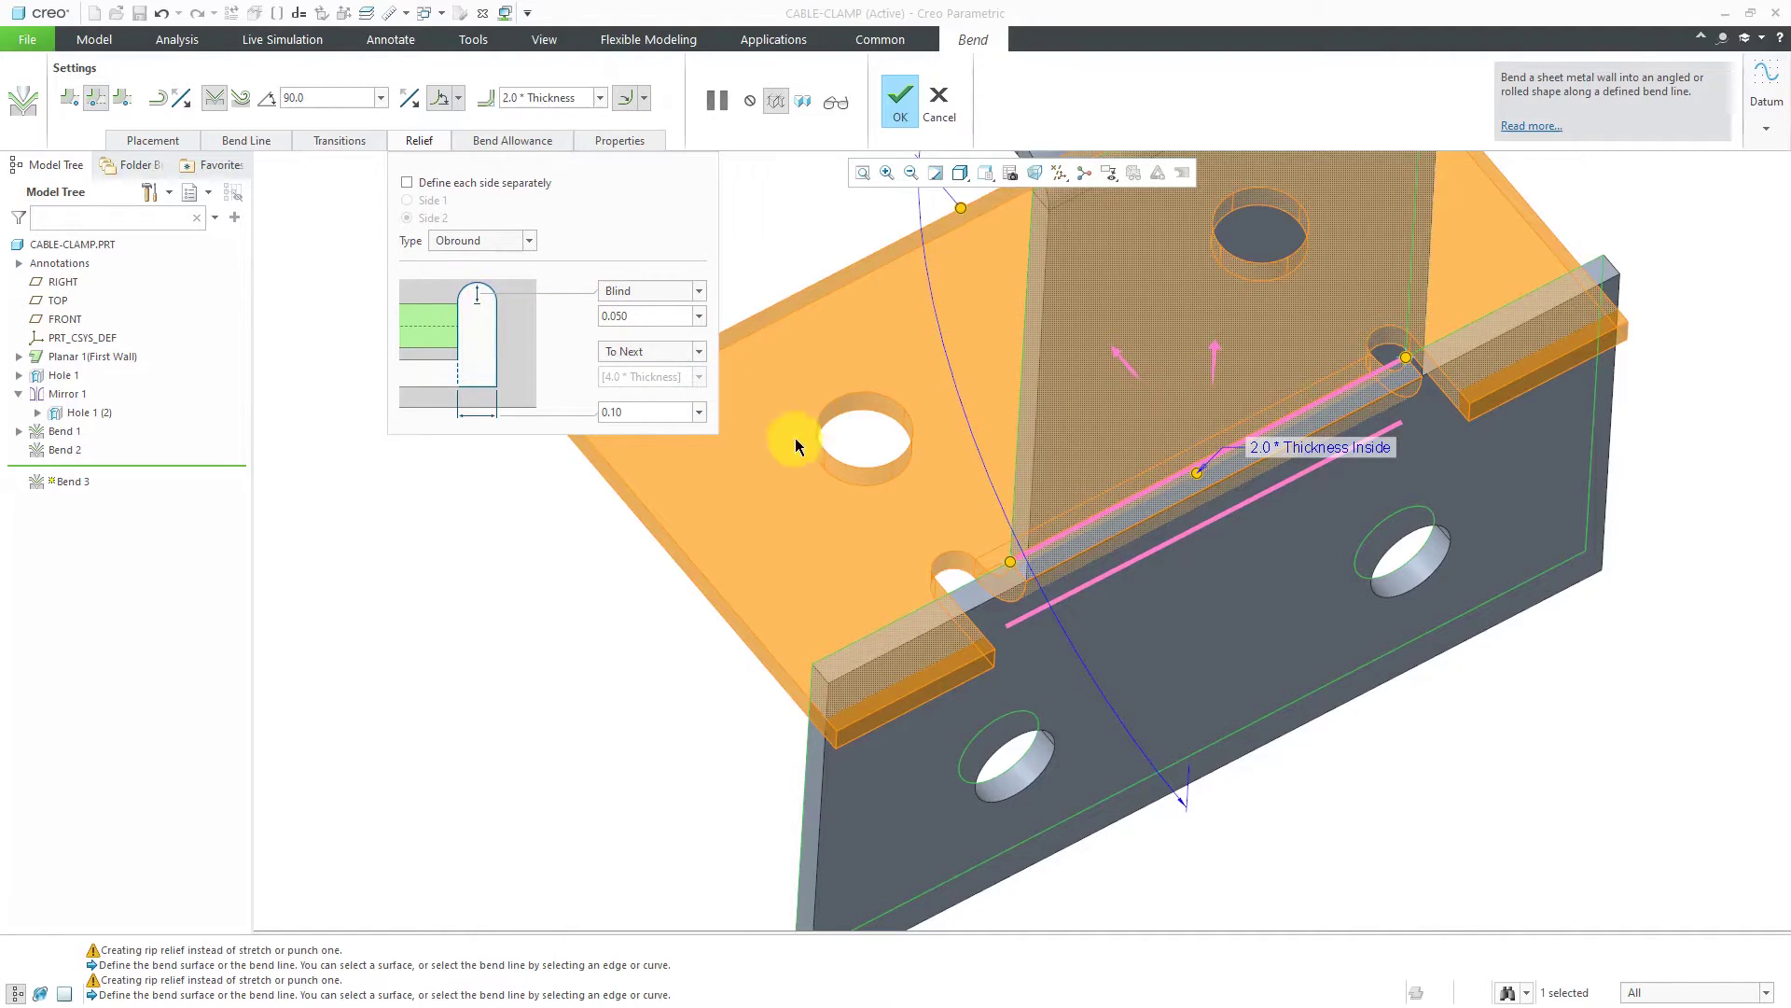
Try the Up to bend and Tangent to bend depth options on the obround relief and examine the rounded cut.
left_click(696, 291)
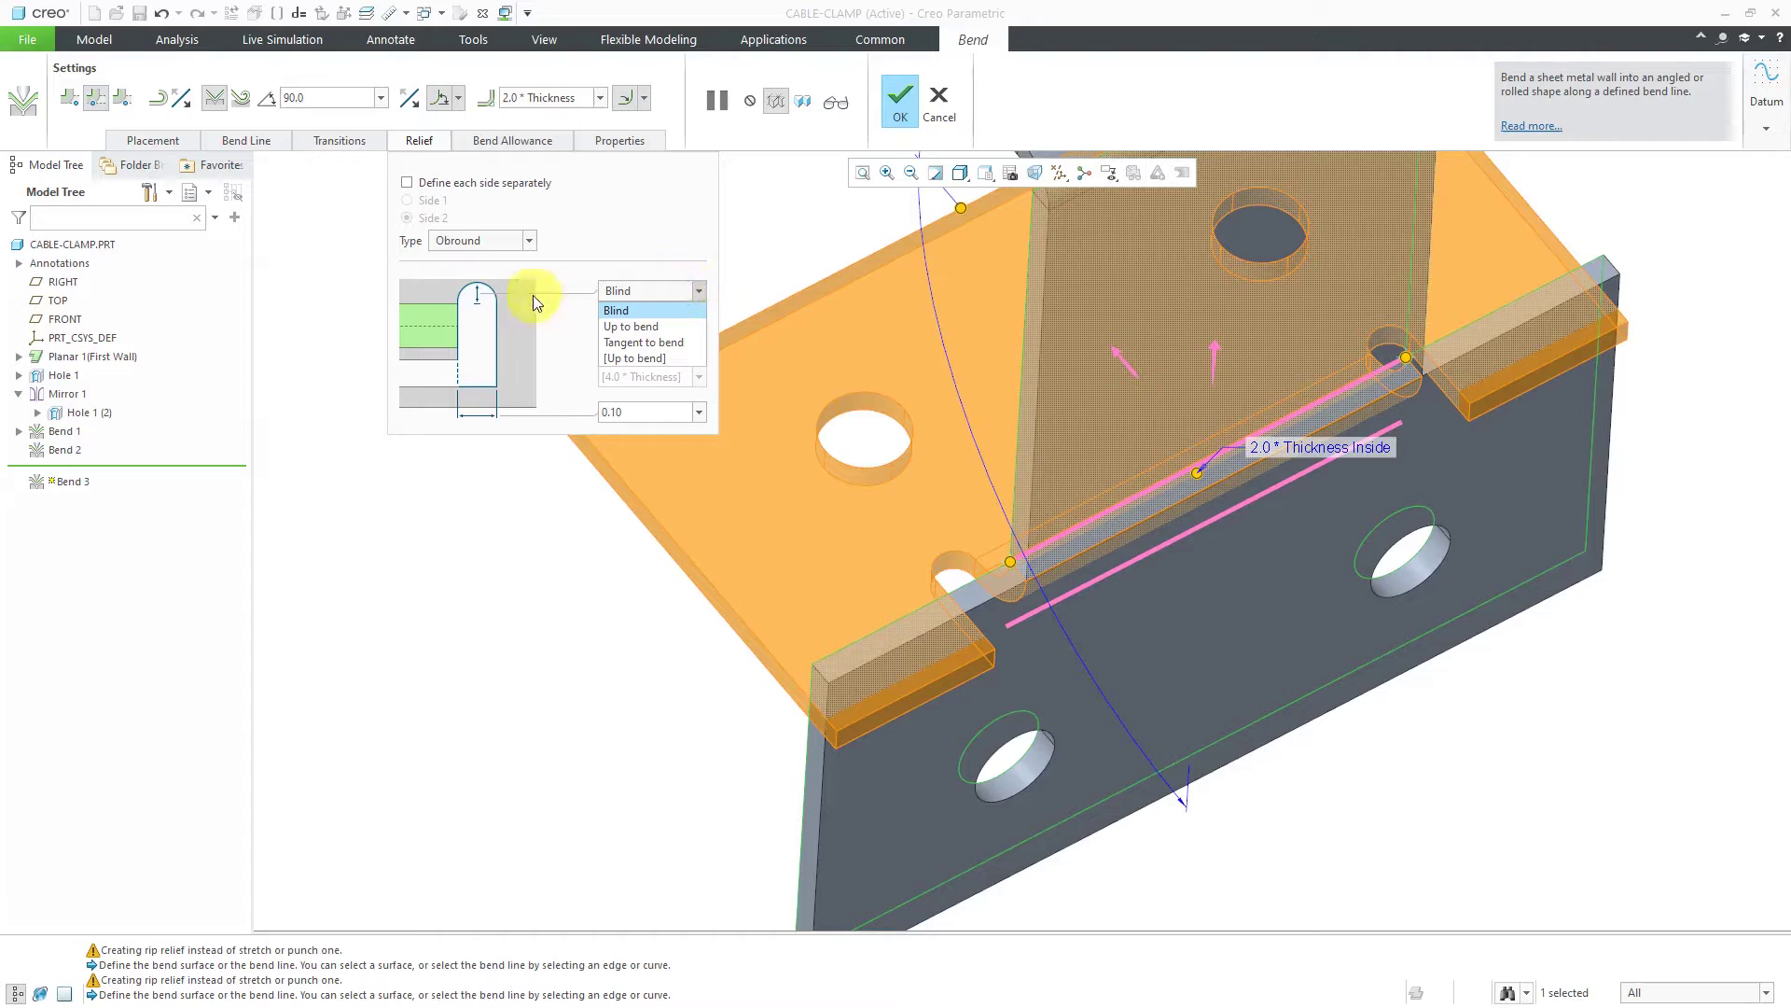
left_click(666, 325)
scroll(970, 556, "down", 3)
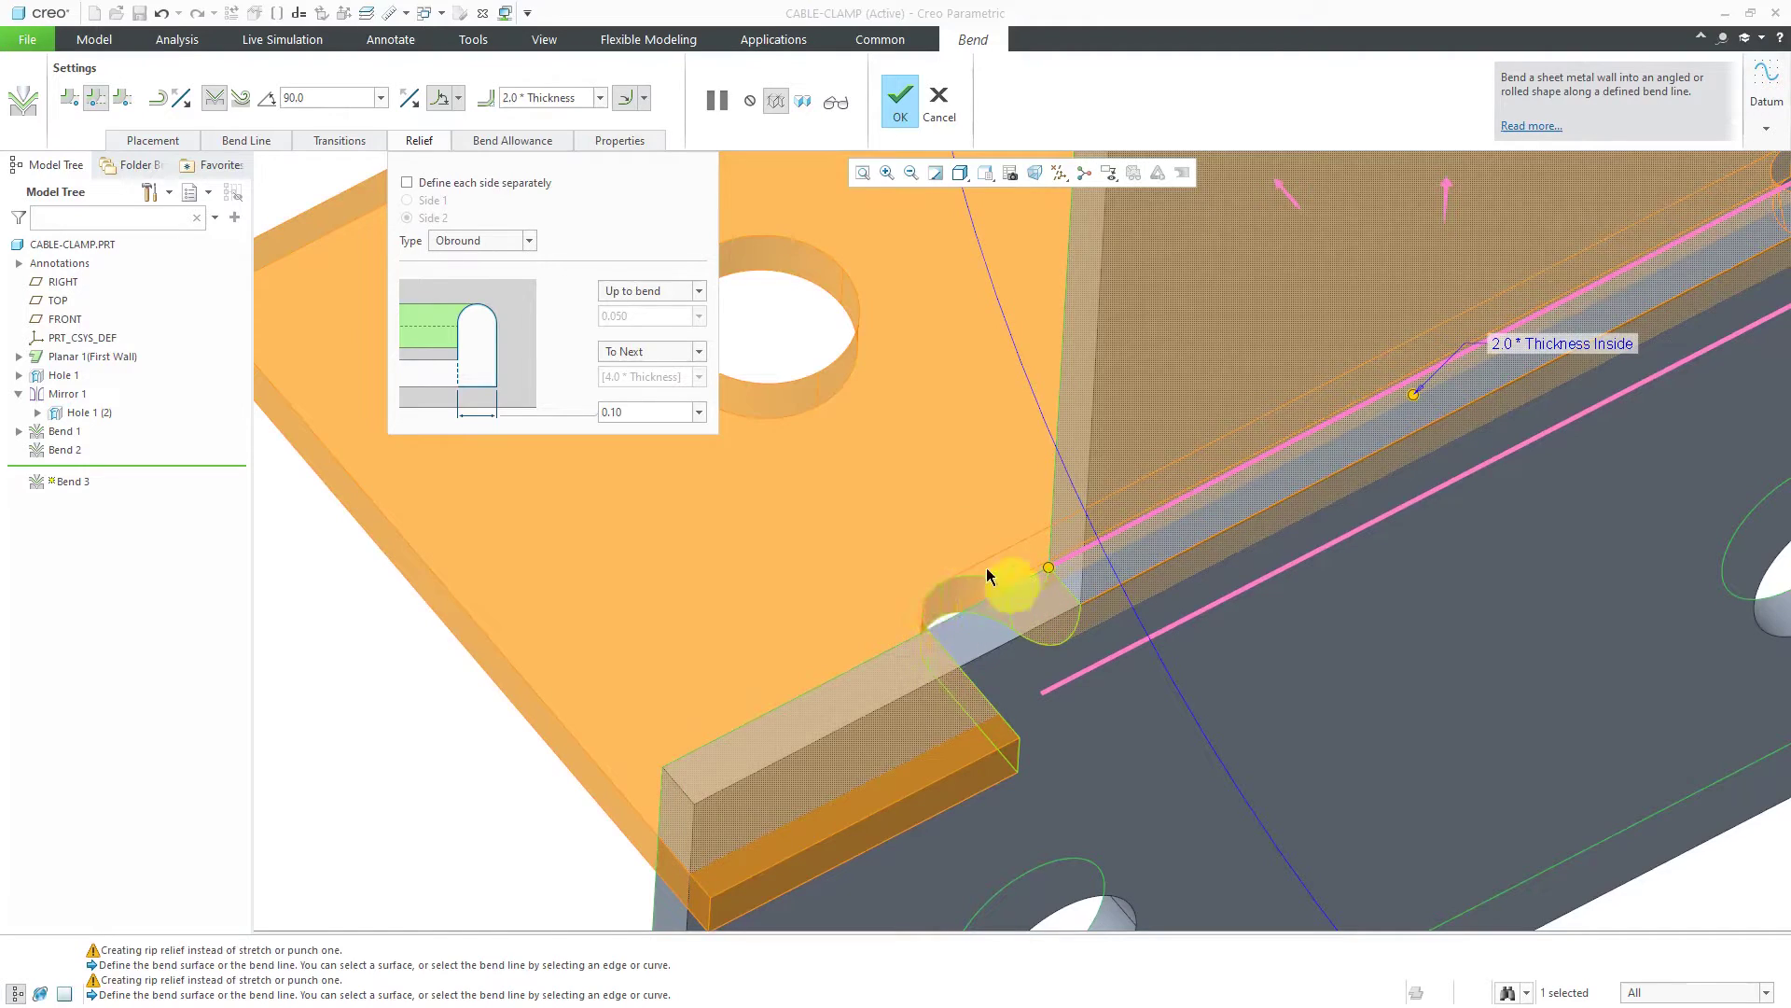
left_click(700, 291)
left_click(671, 351)
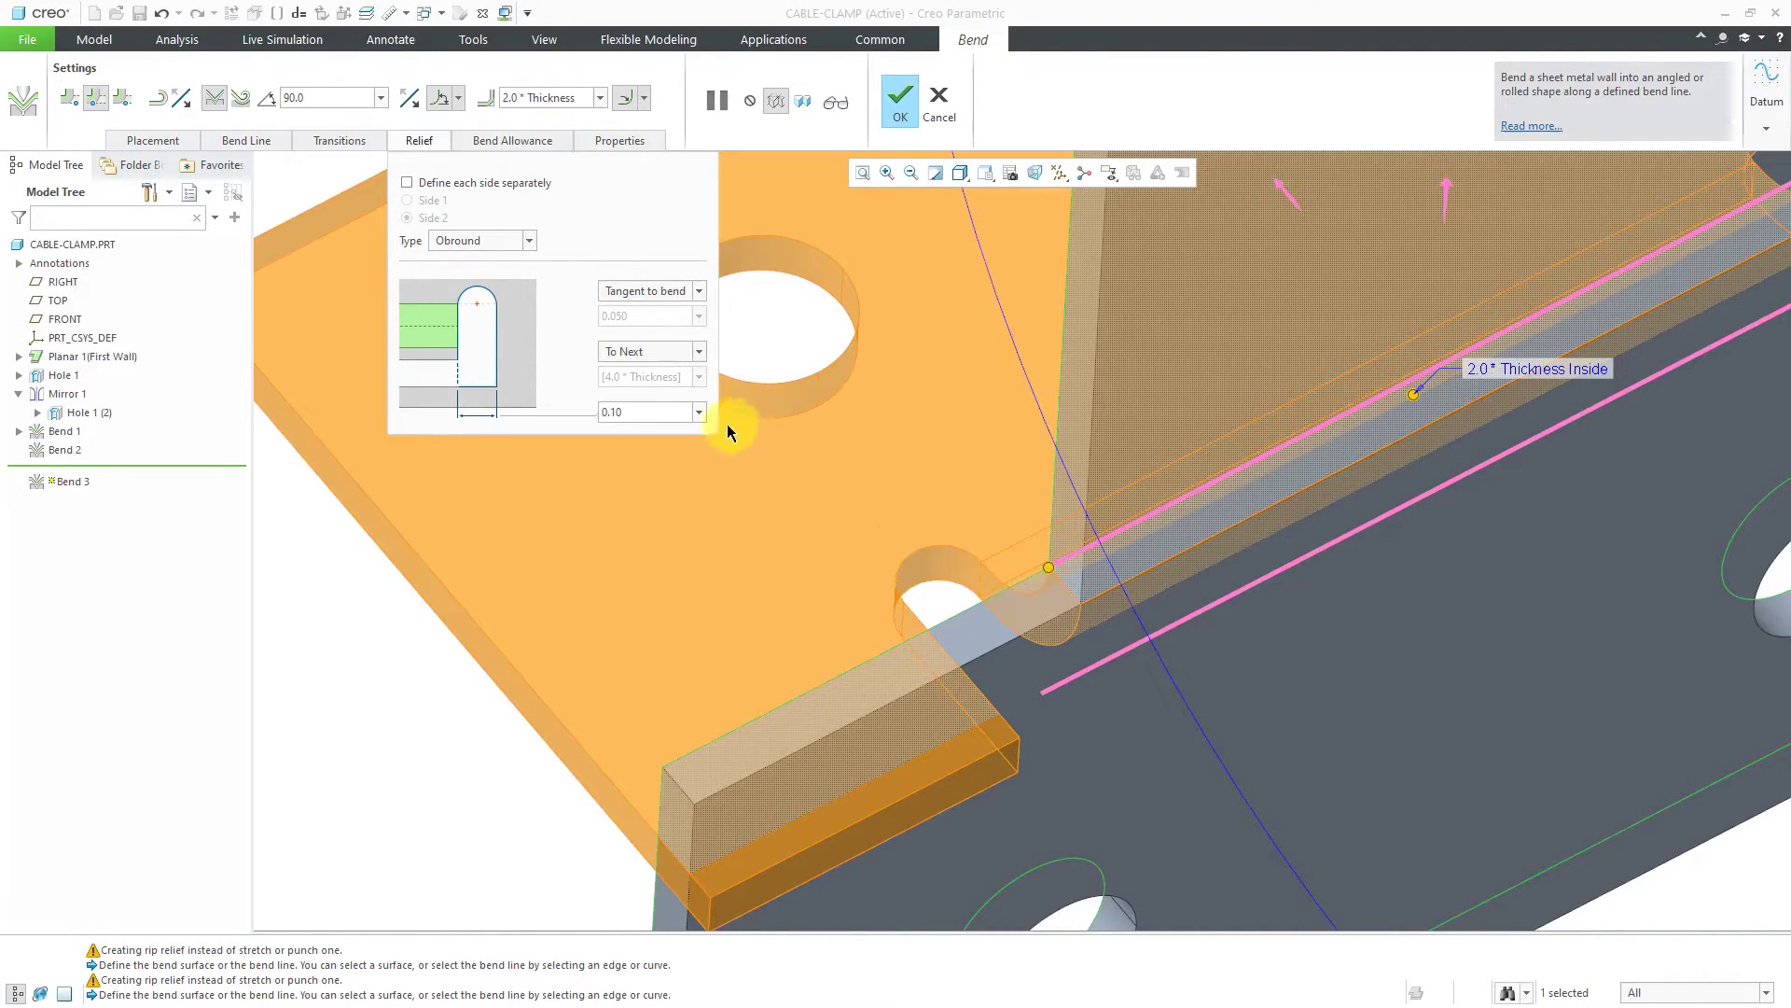
Set the obround relief's depth to Blind with a value of 0.075.
left_click(696, 291)
left_click(690, 312)
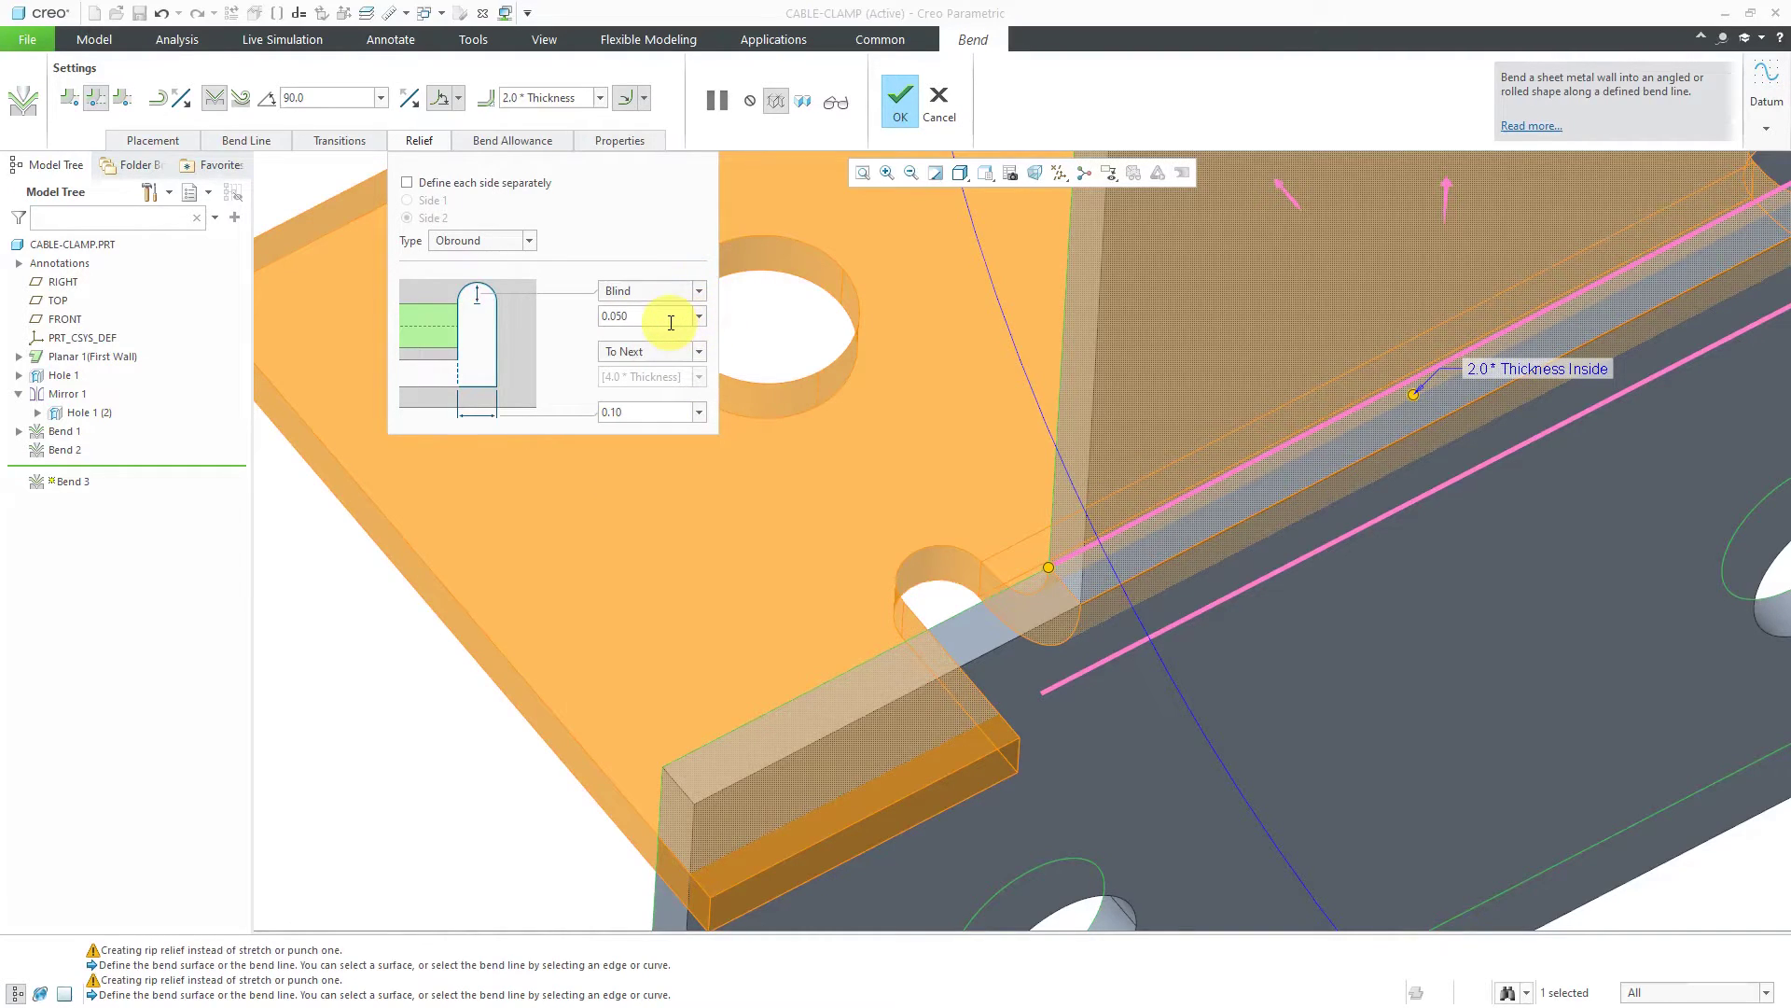
double_click(668, 315)
type(".075")
key("Return")
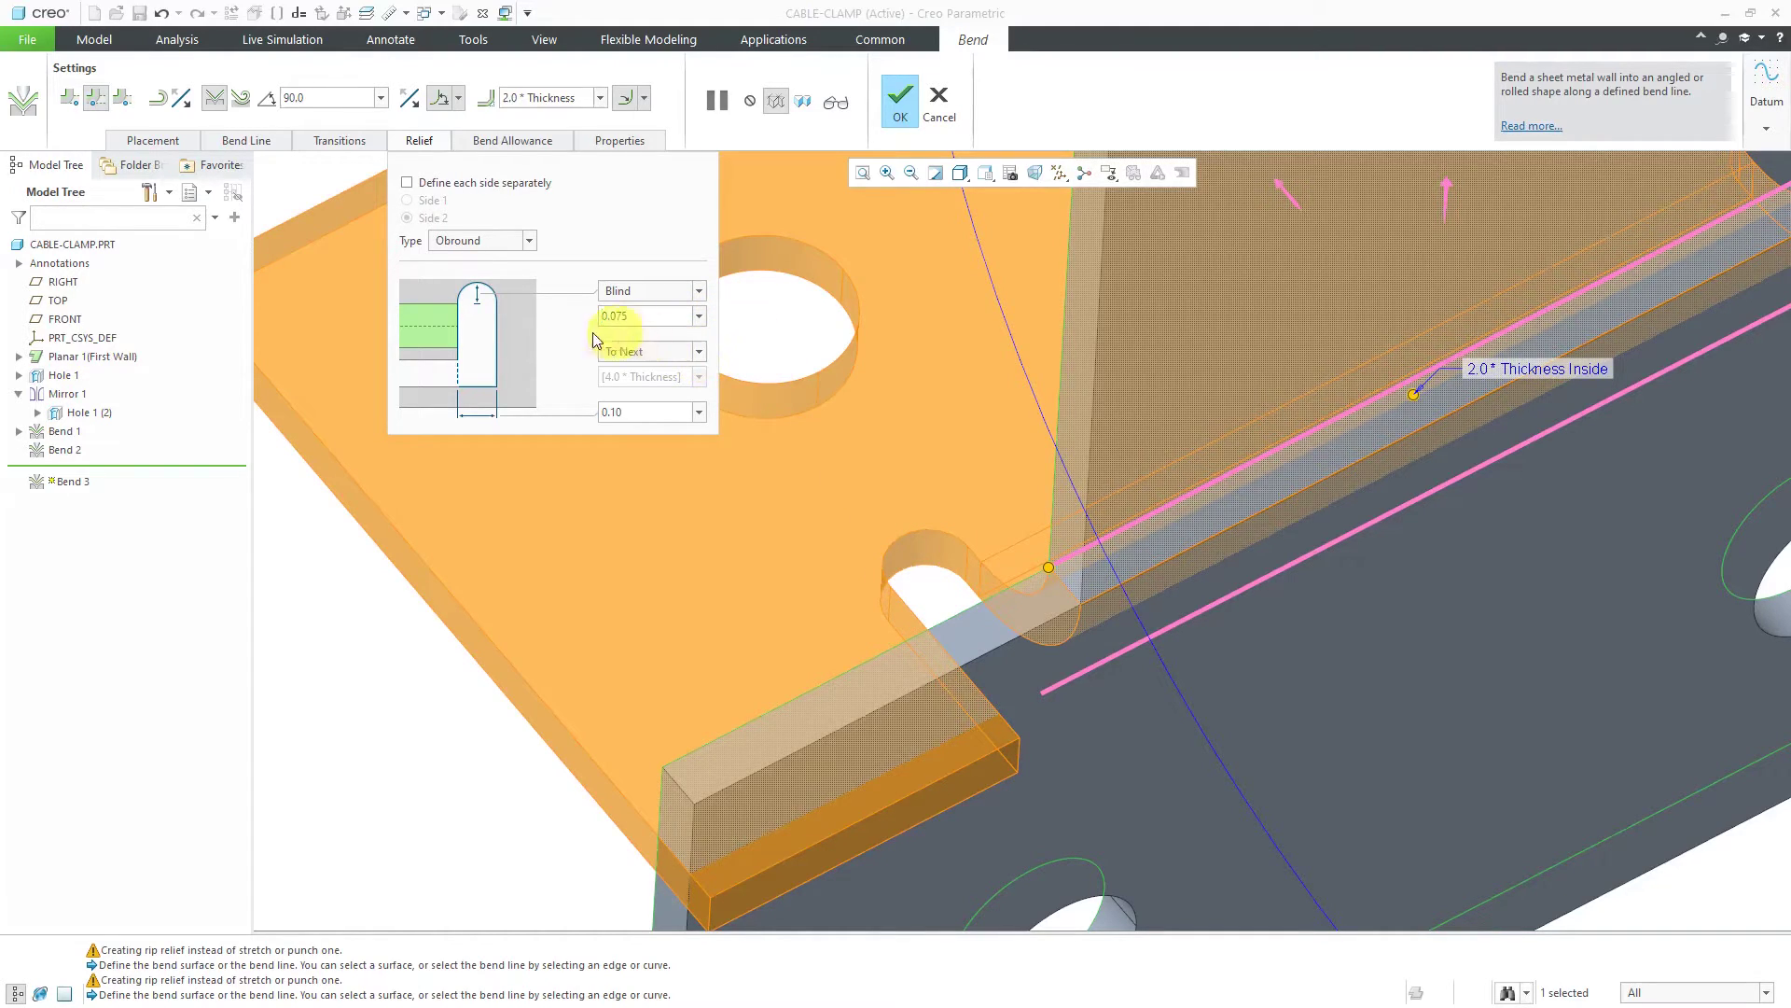
Try the Blind length option on the obround relief, then set its length option to Through All.
left_click(705, 353)
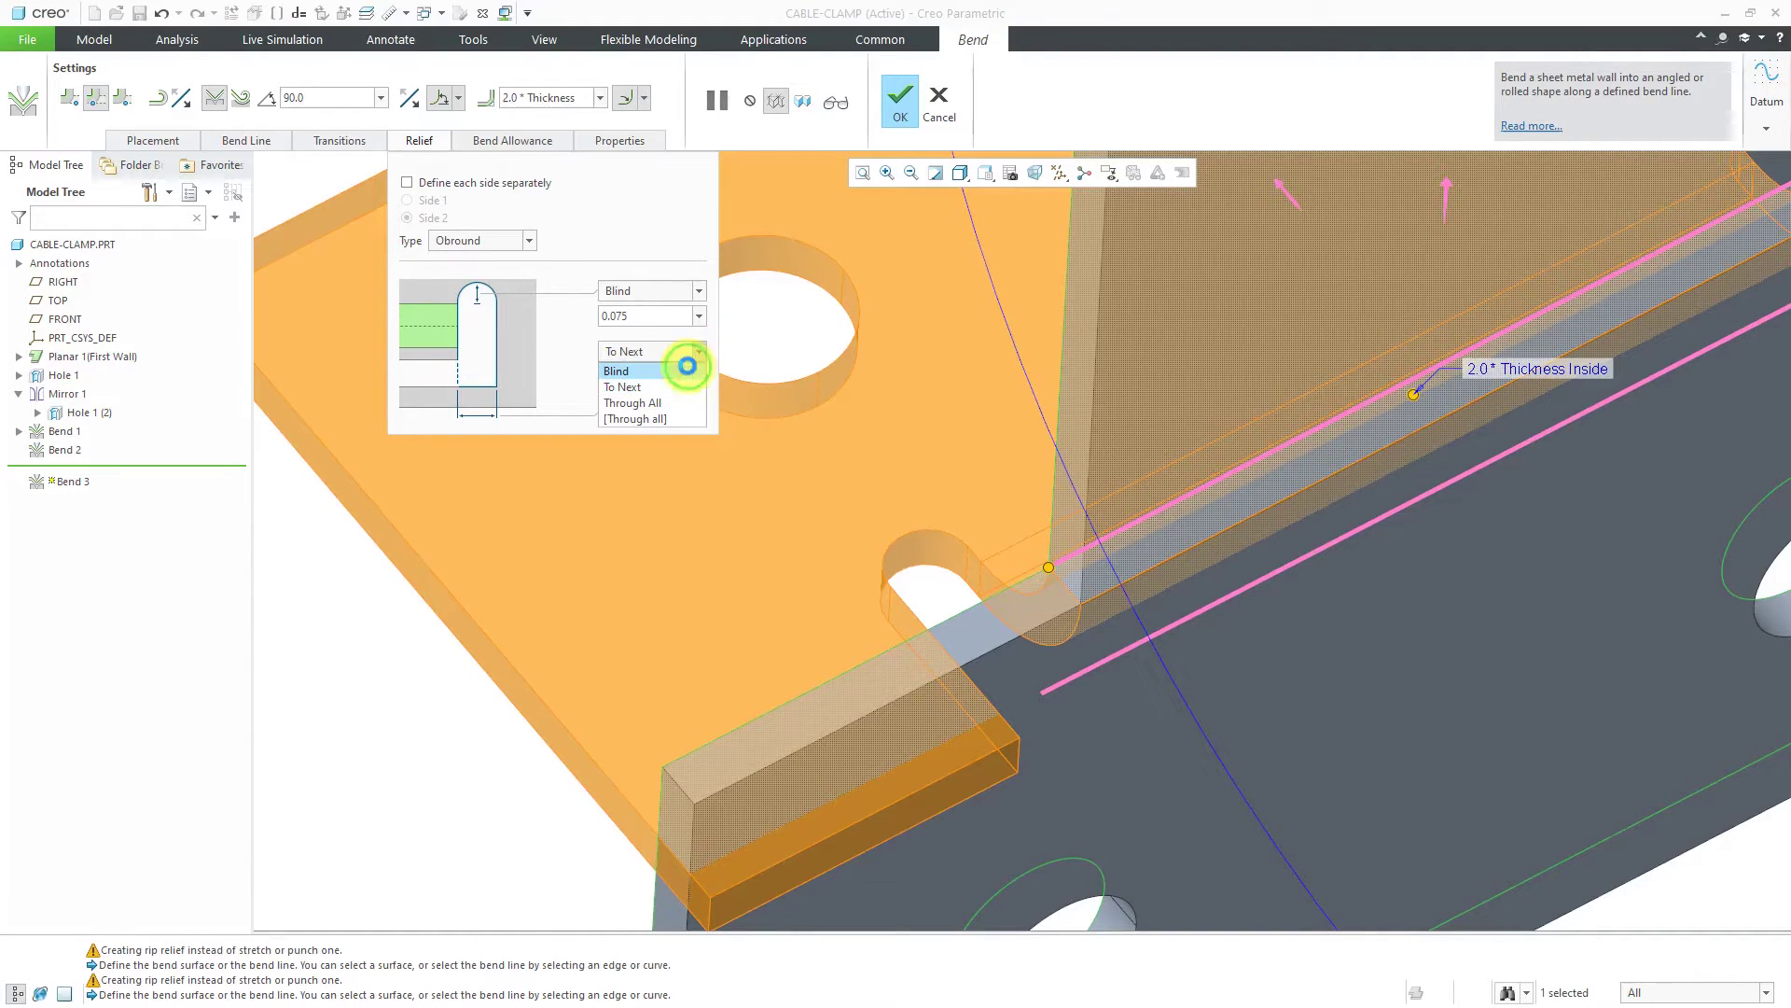
left_click(688, 369)
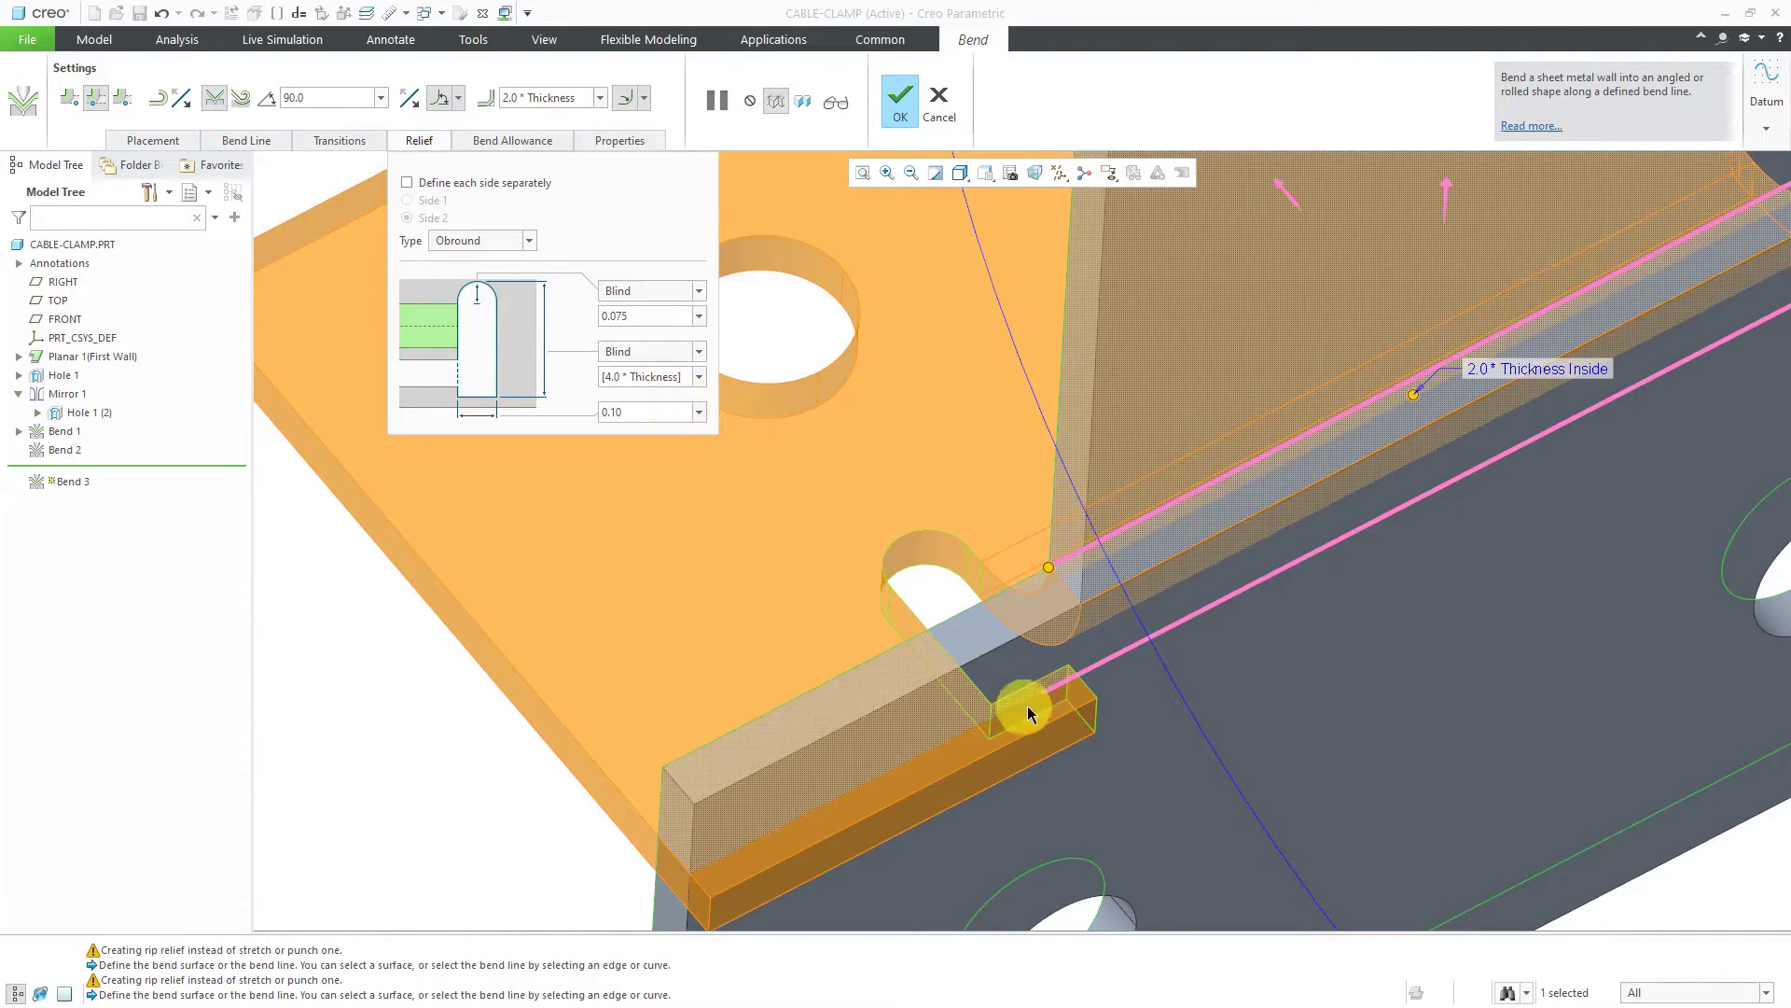
left_click(699, 352)
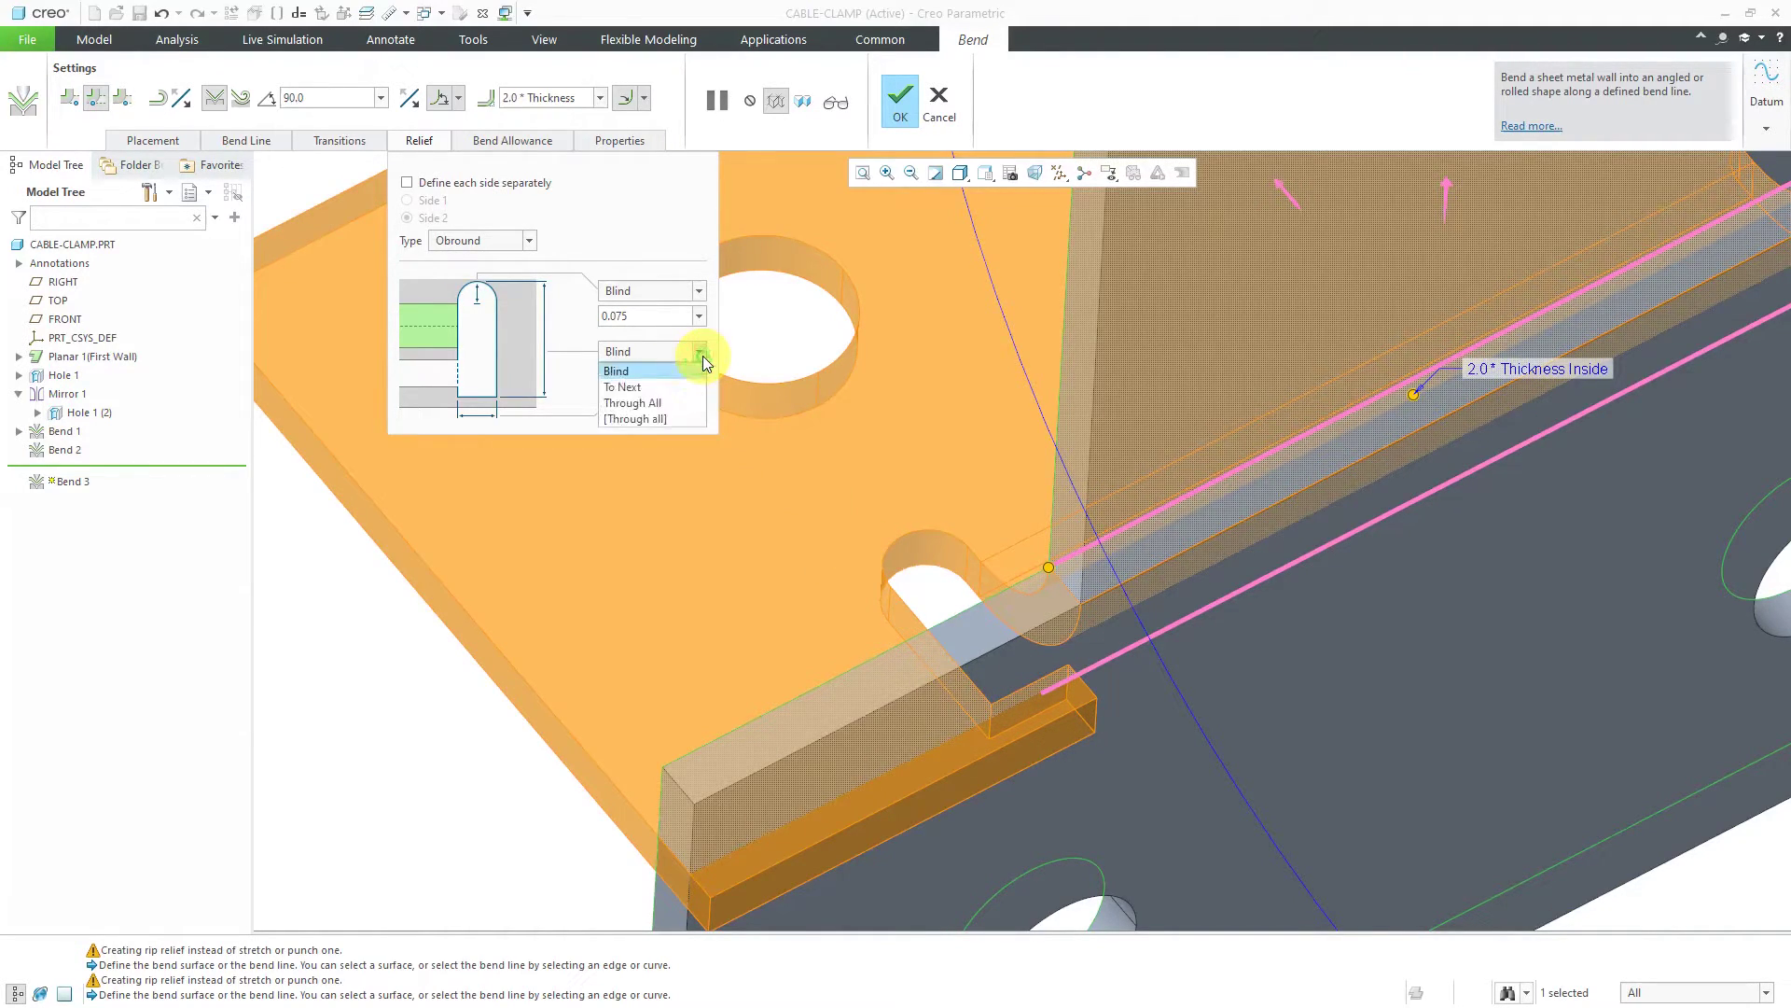
left_click(682, 402)
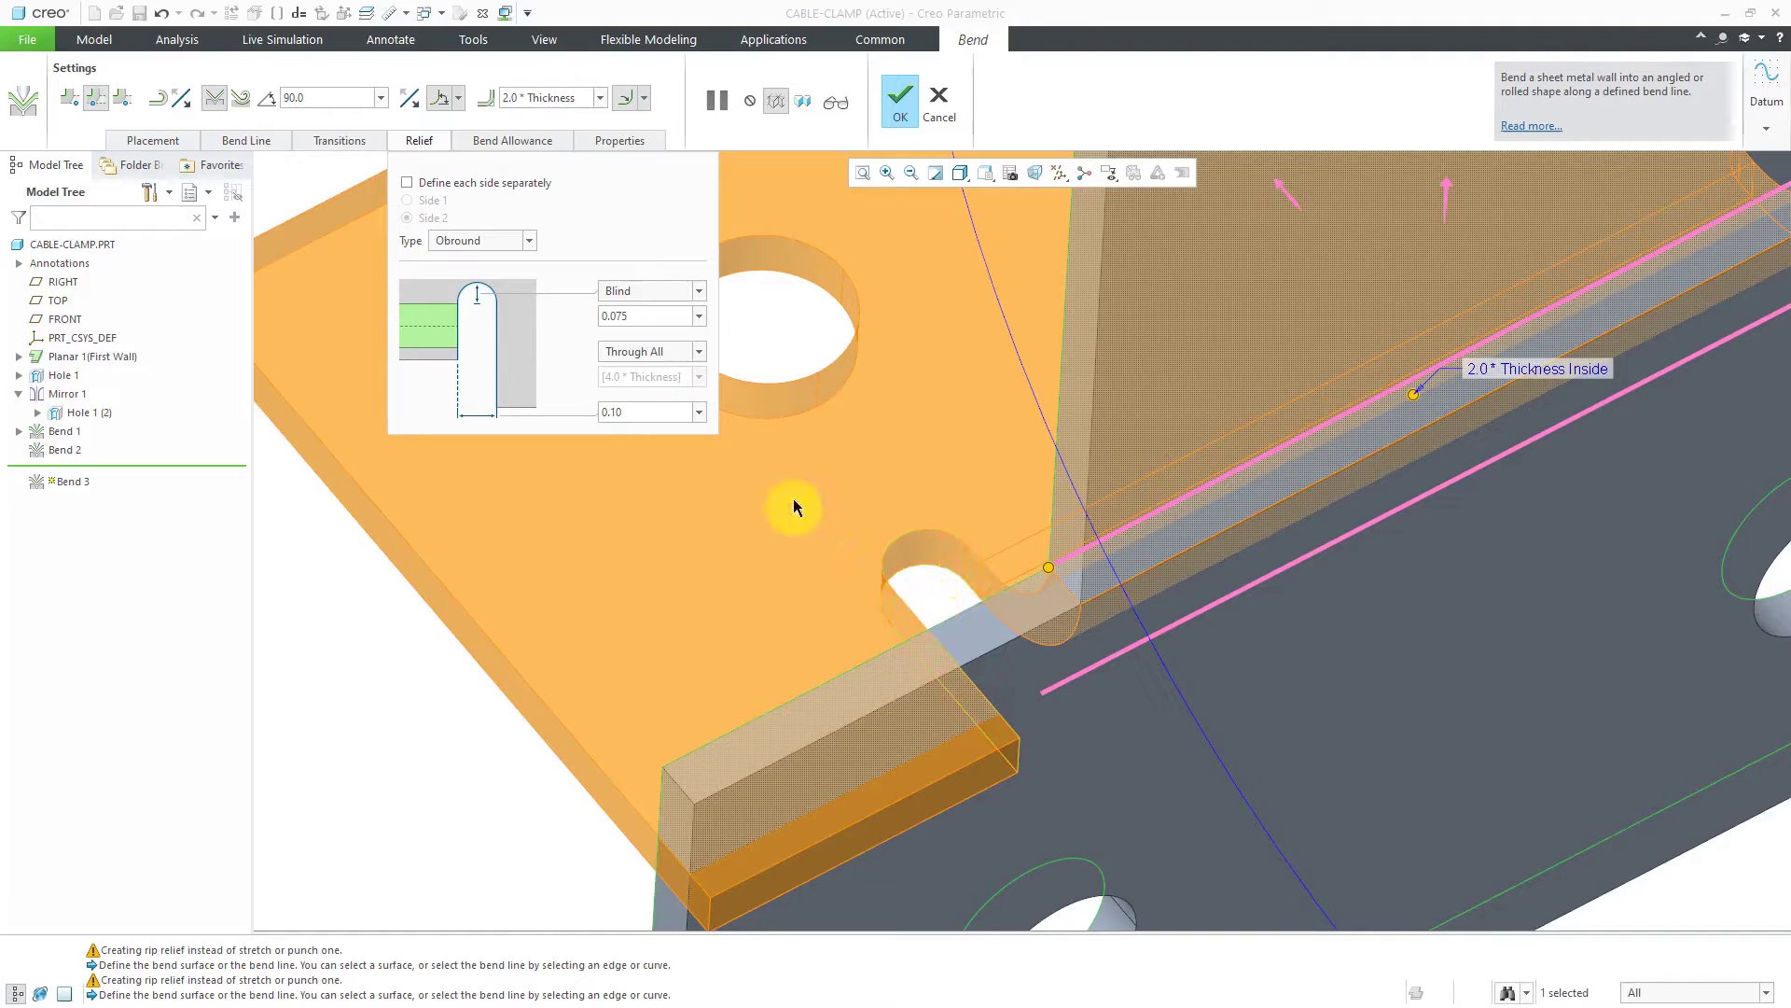
Set the obround relief's width to Thickness and complete the third bend.
double_click(674, 412)
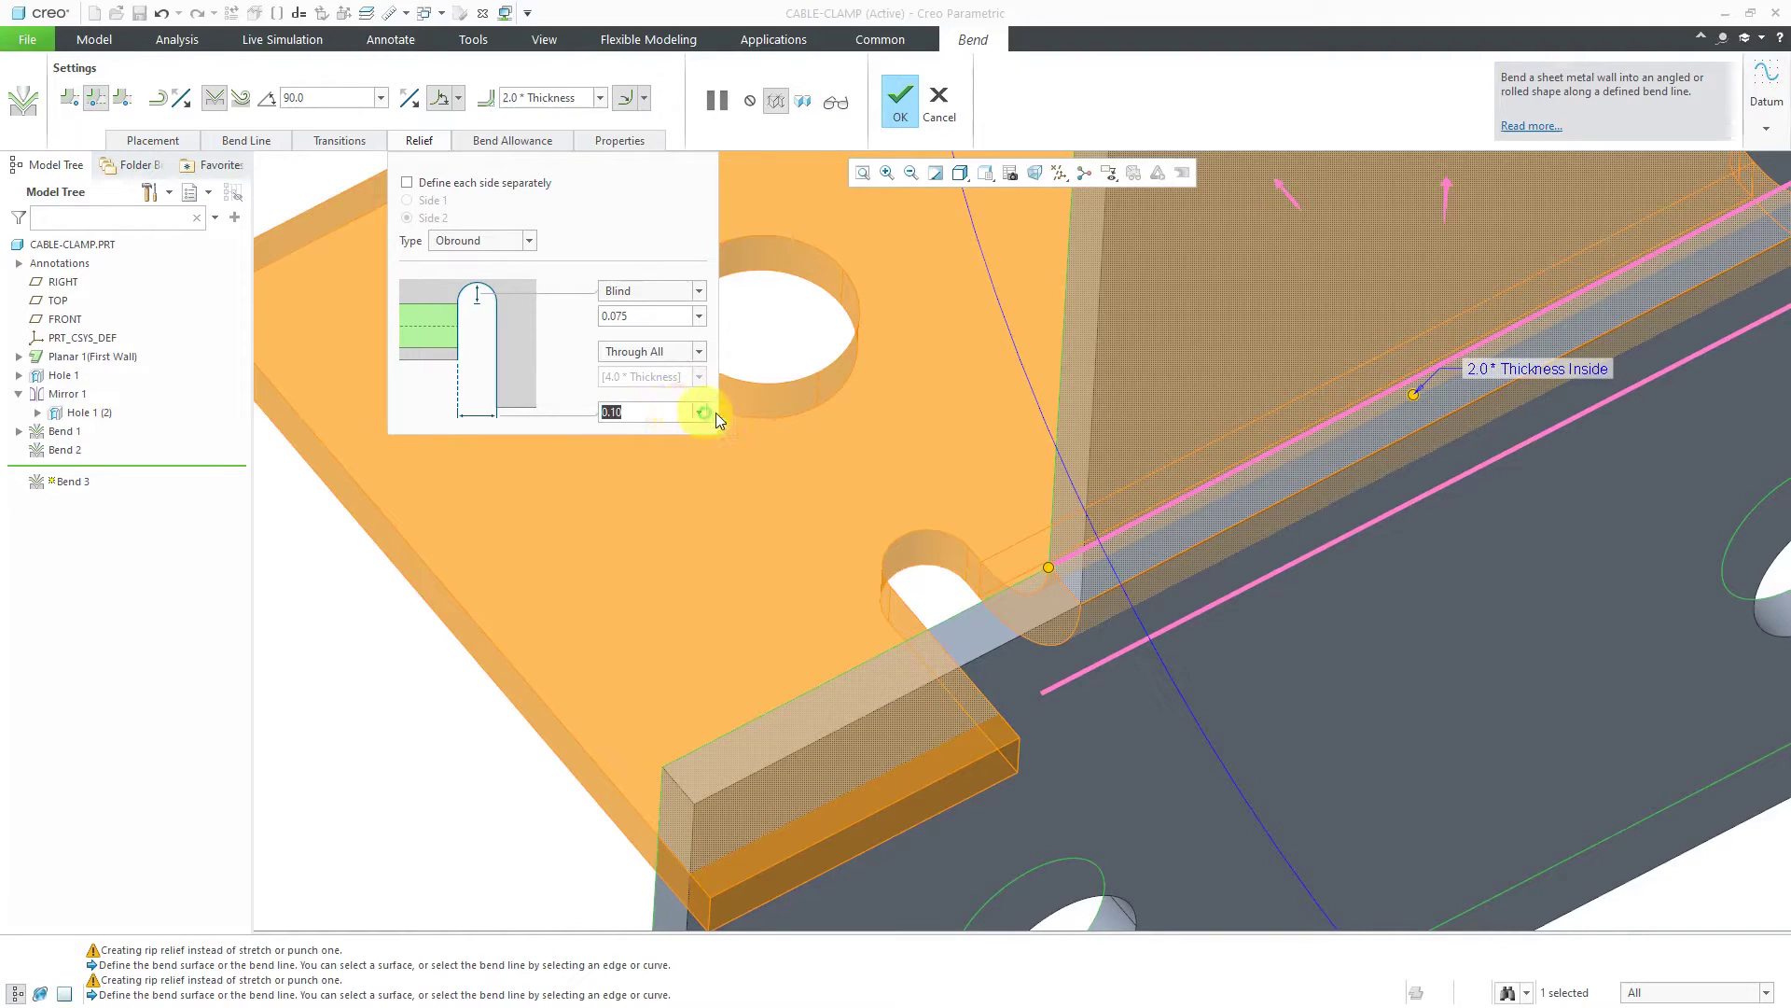
left_click(700, 411)
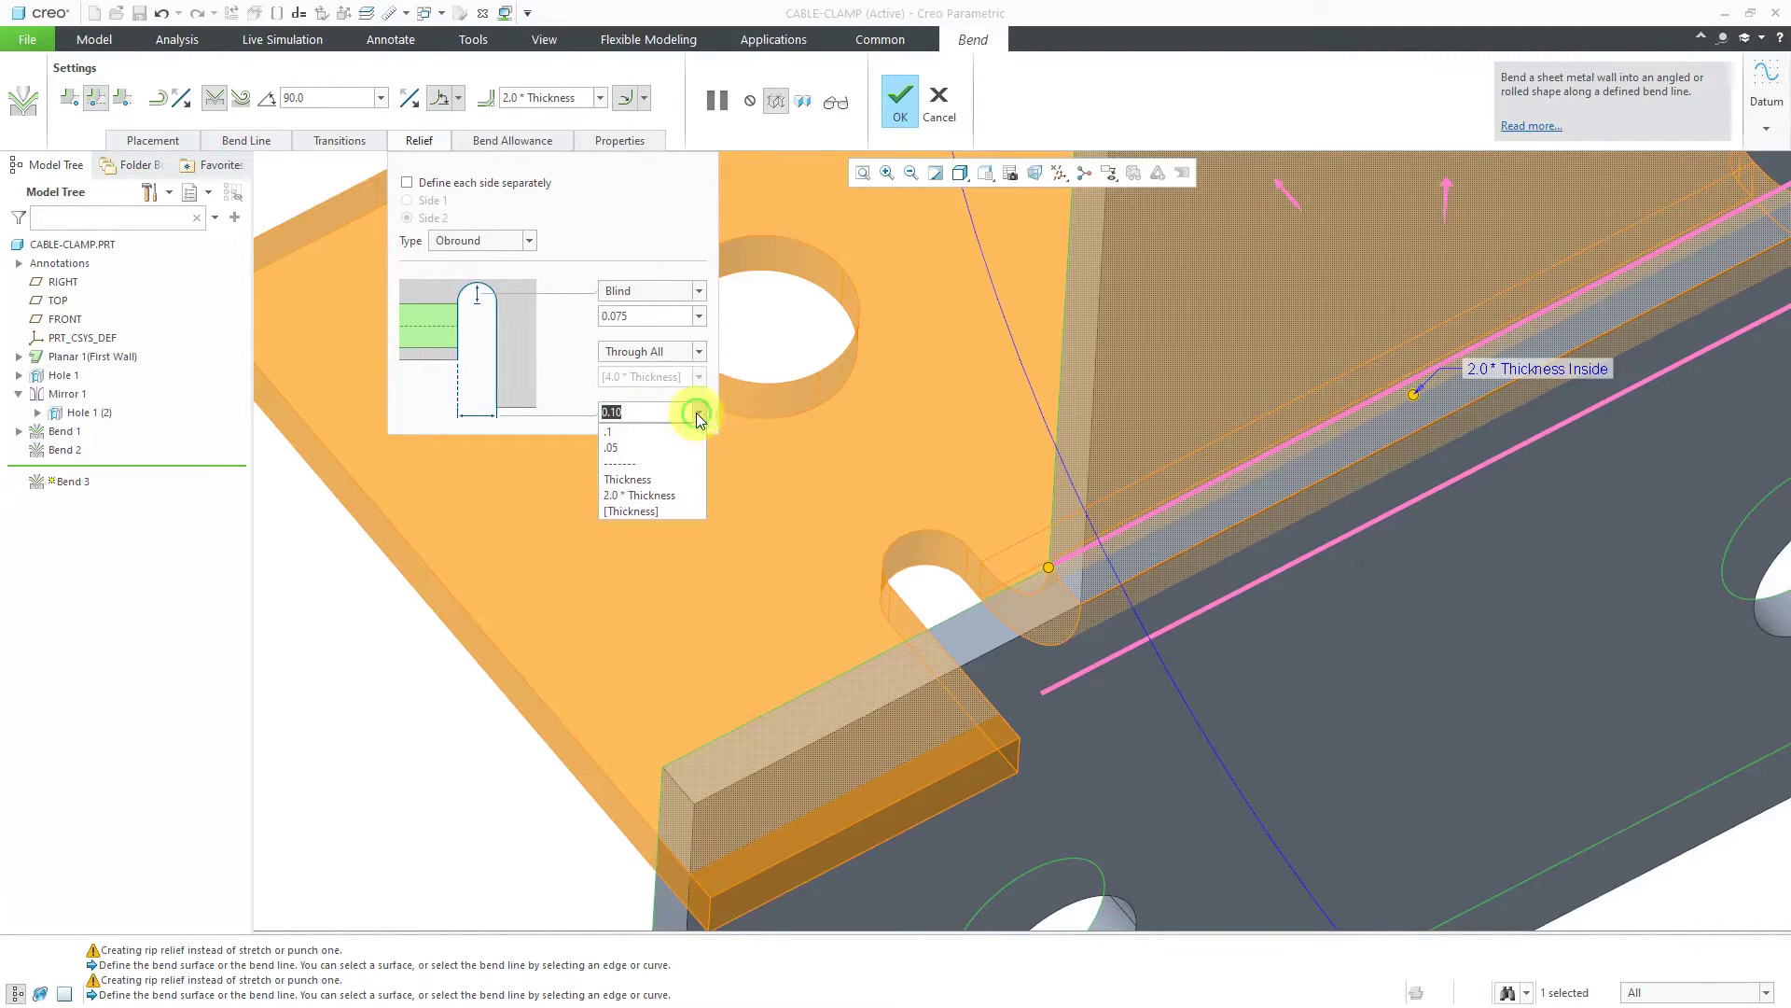
left_click(682, 474)
scroll(820, 600, "down", 5)
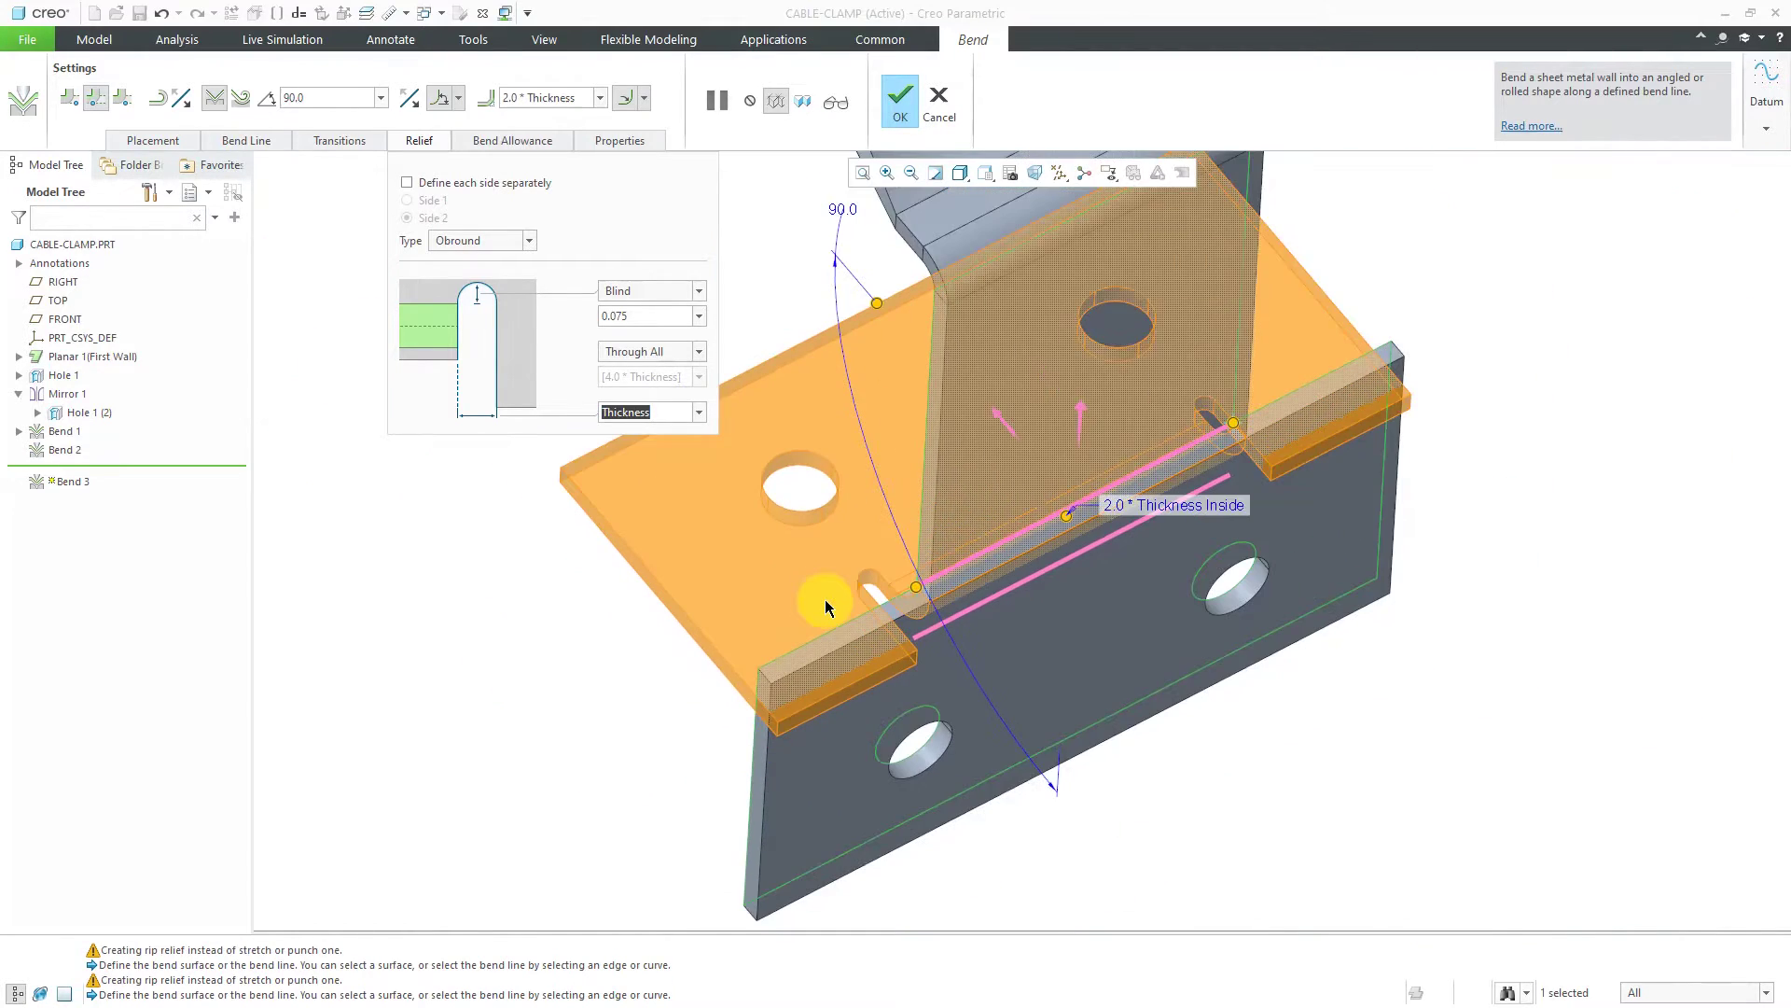
mouse_move(1064, 568)
middle_mouse_down()
mouse_move(1025, 572)
mouse_move(1067, 548)
mouse_move(1084, 571)
middle_mouse_up()
left_click(899, 98)
scroll(1020, 706, "down", 5)
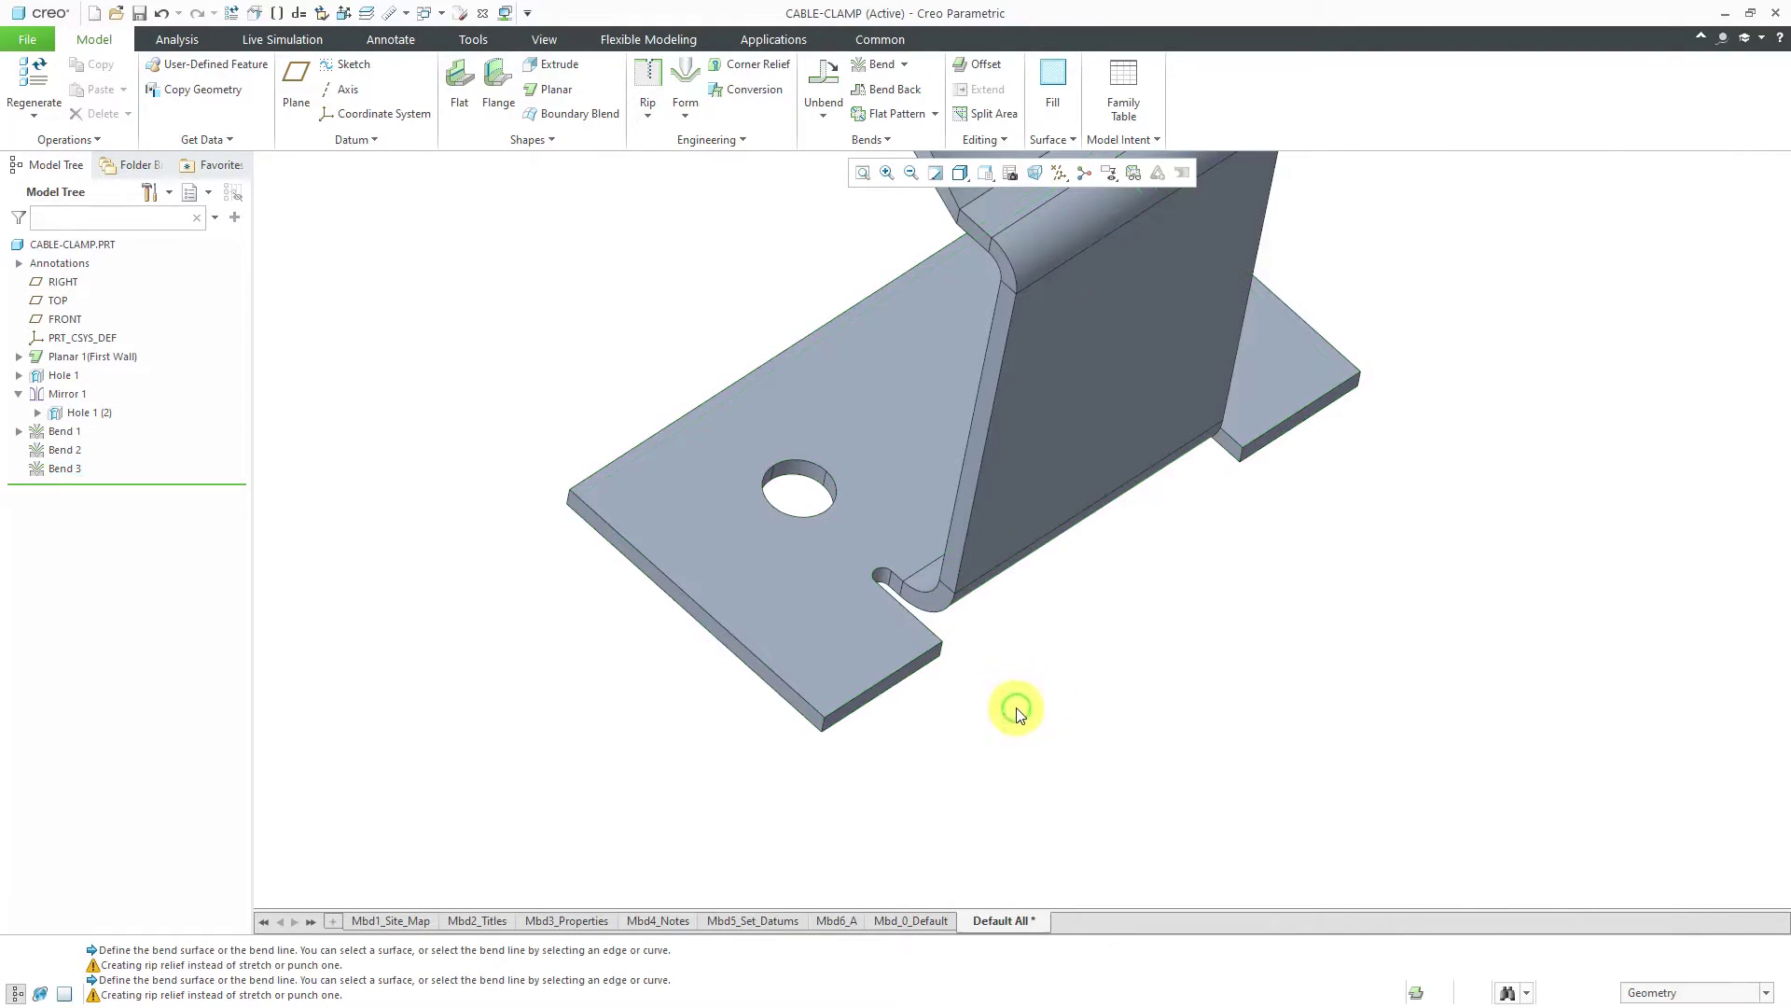
mouse_move(989, 696)
middle_mouse_down()
mouse_move(971, 778)
mouse_move(1031, 632)
mouse_move(1020, 659)
middle_mouse_up()
scroll(983, 575, "up", 3)
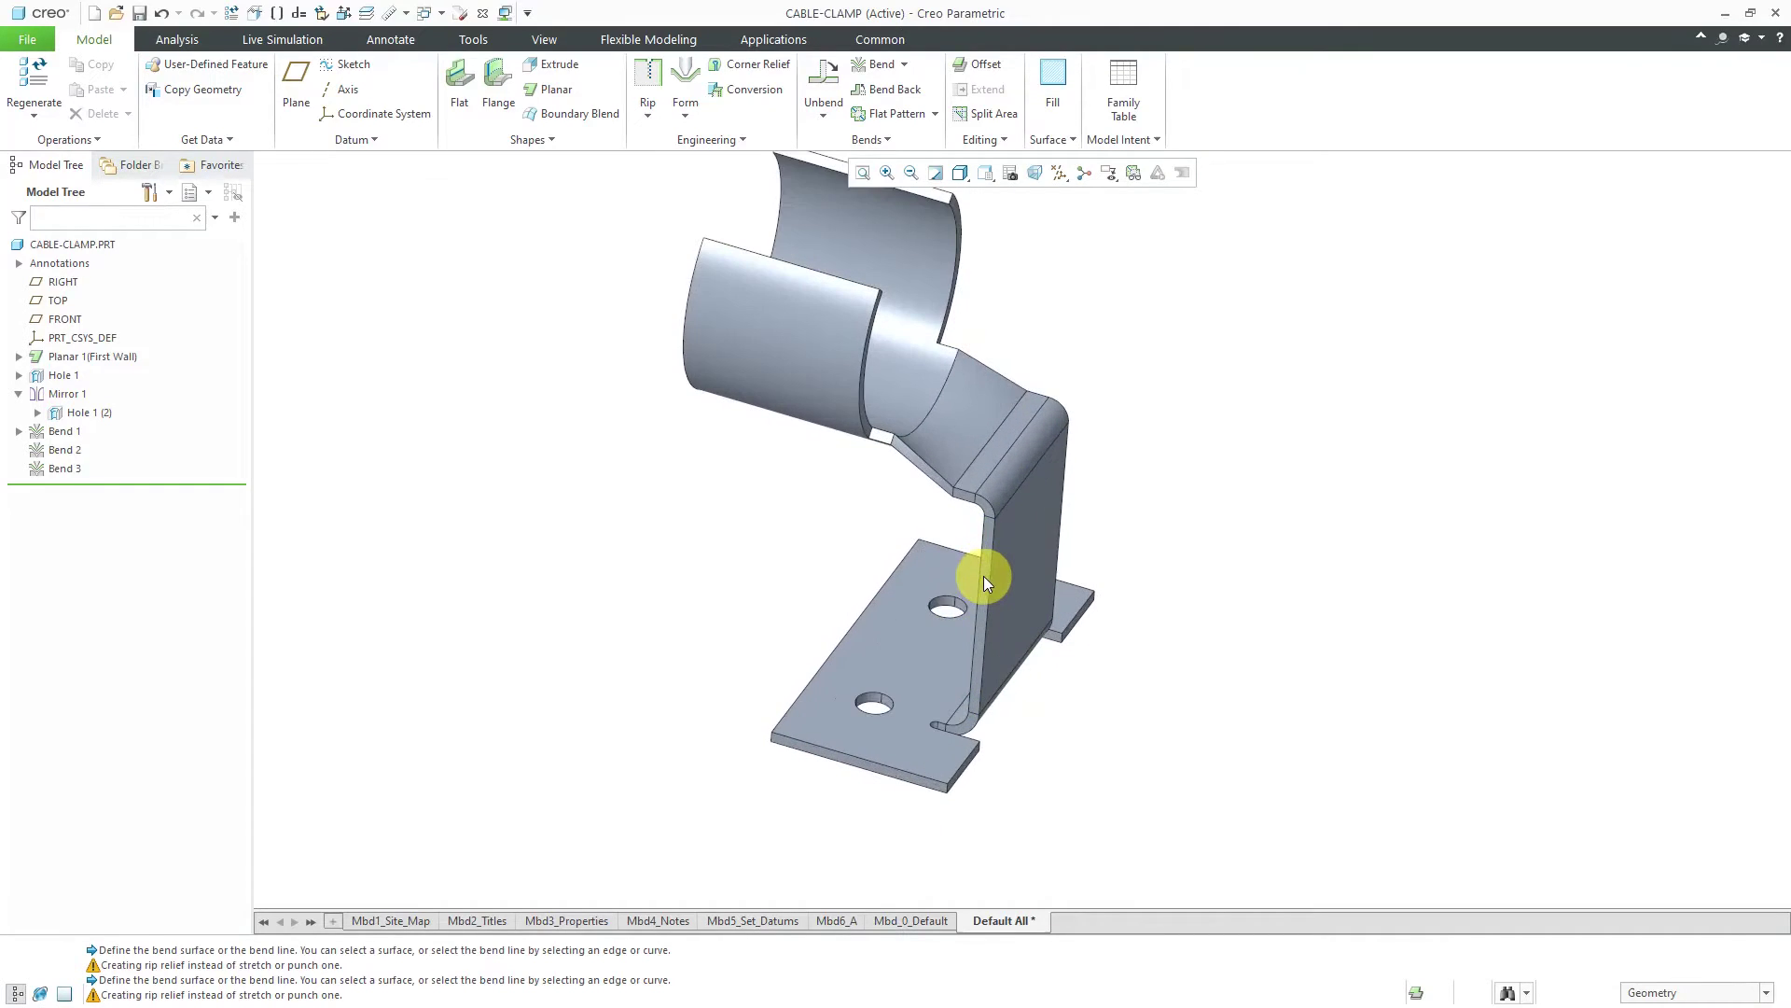
scroll(971, 746, "down", 1)
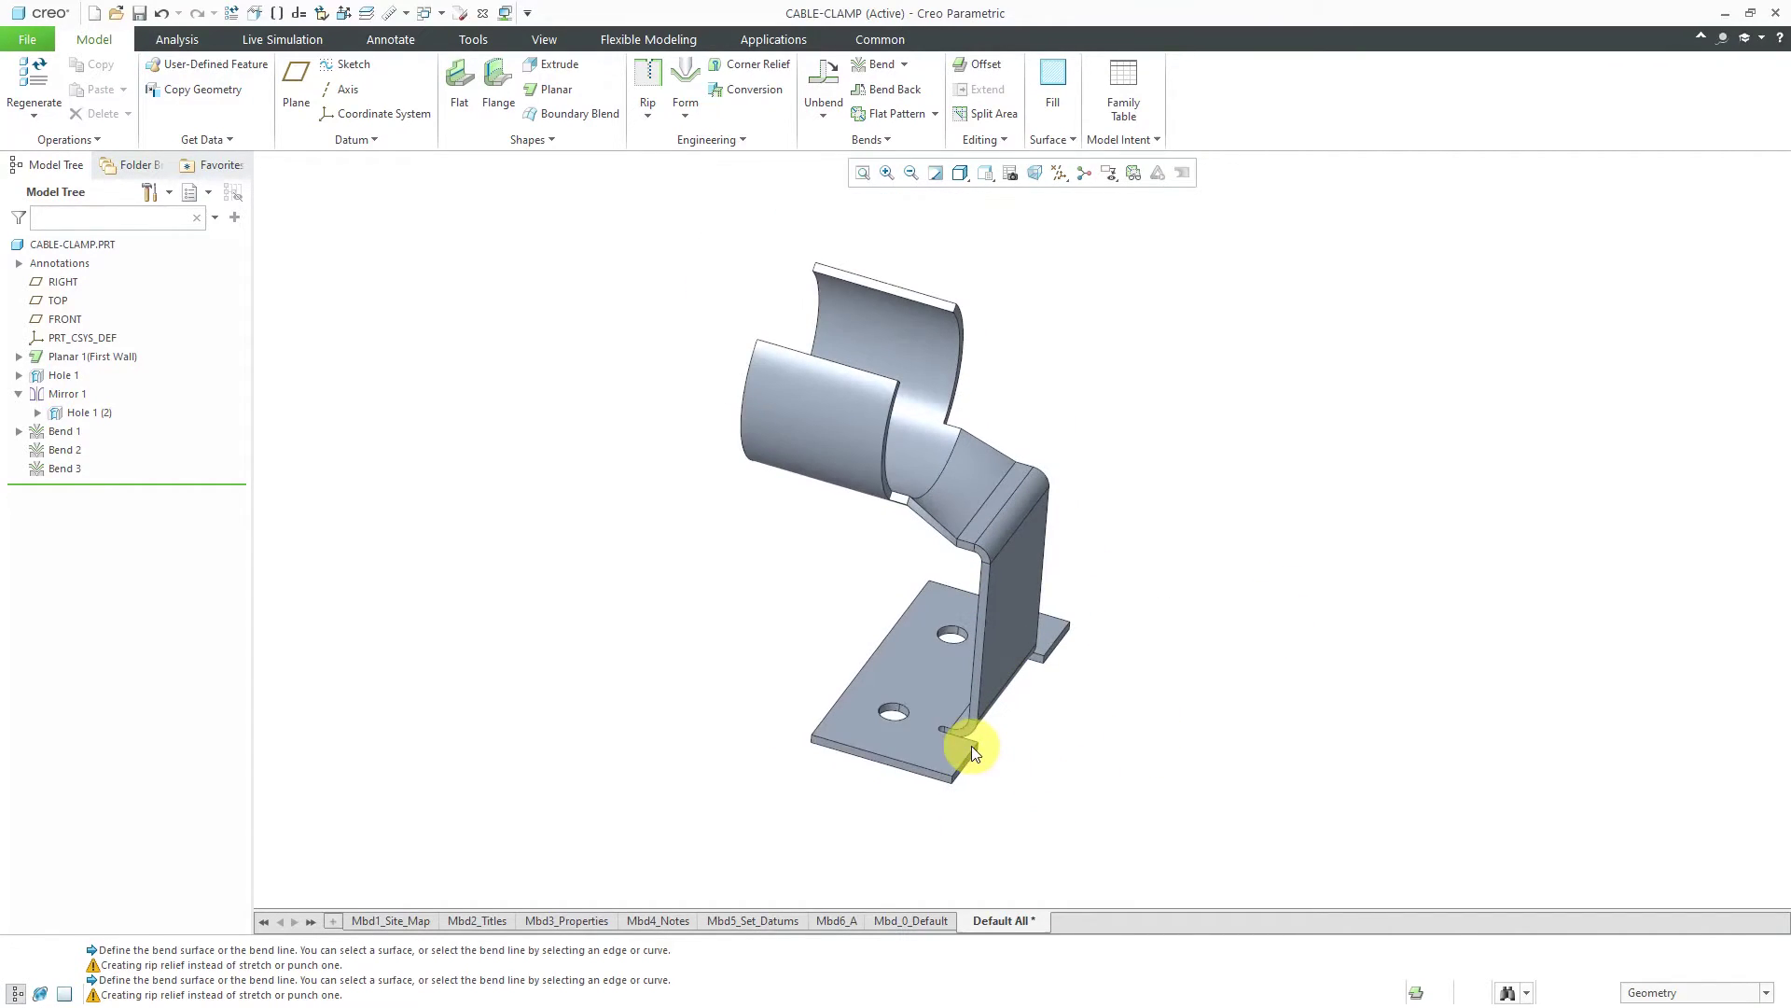
scroll(814, 513, "up", 1)
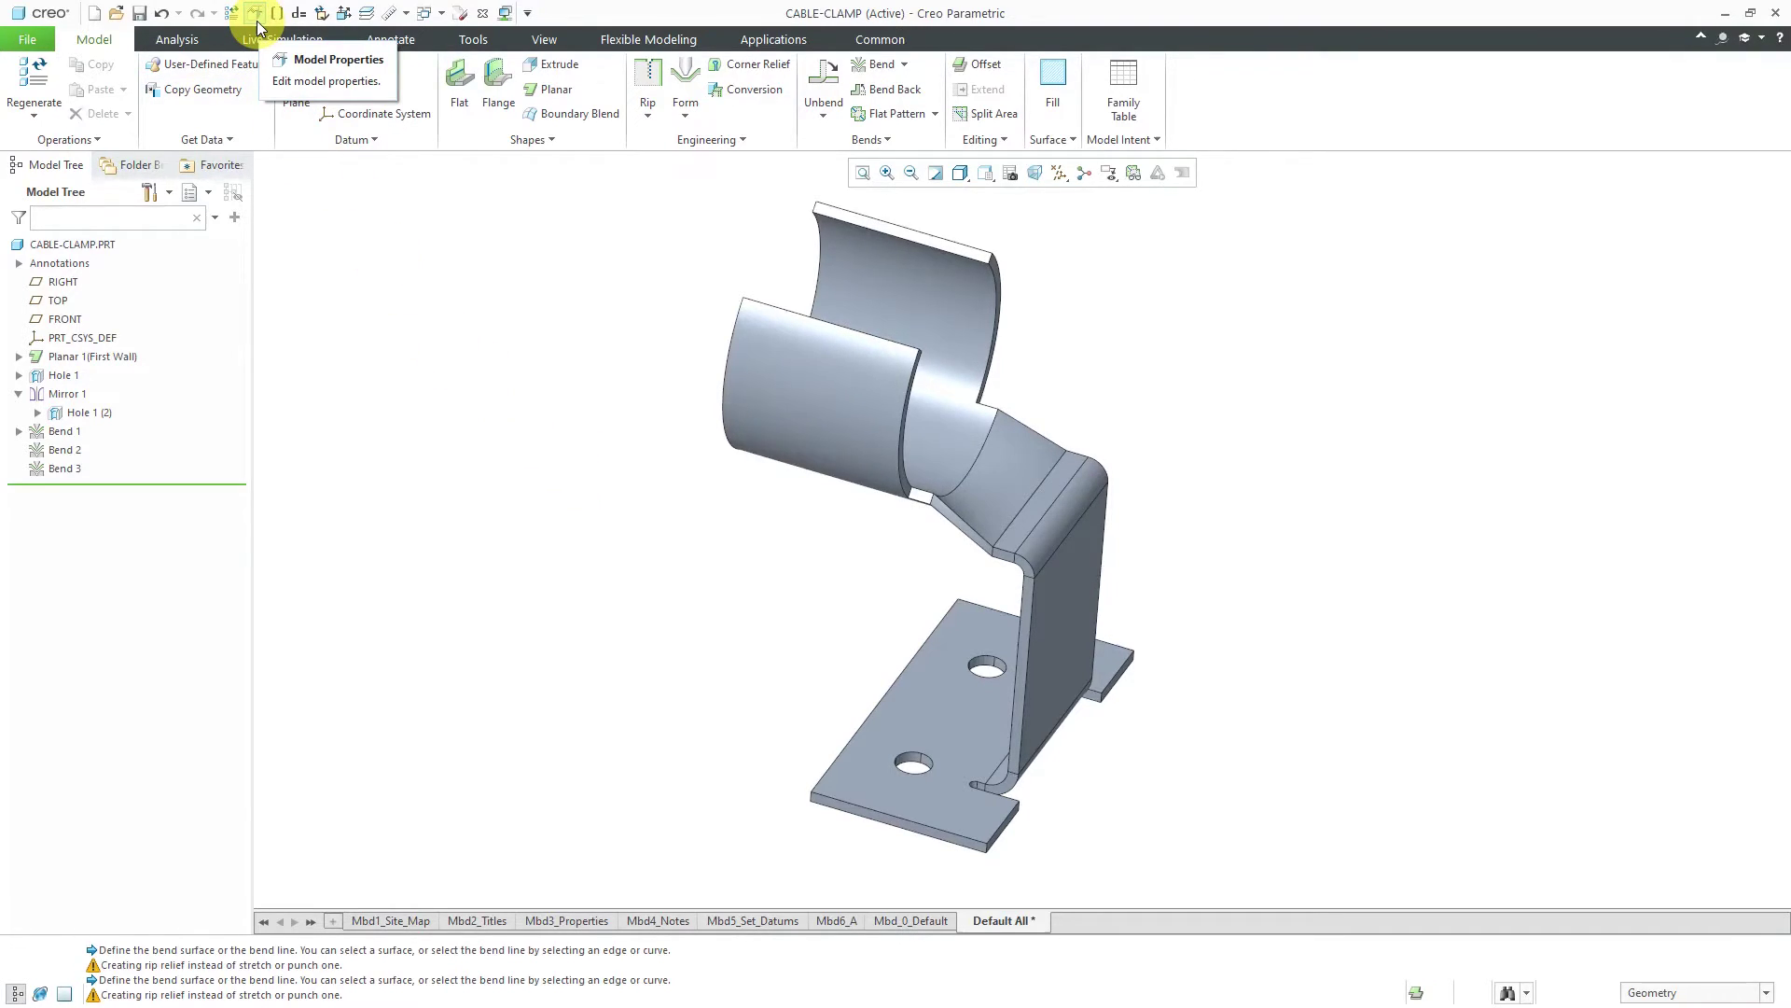
Open the model properties and bring up the default sheetmetal relief preferences for editing.
left_click(30, 40)
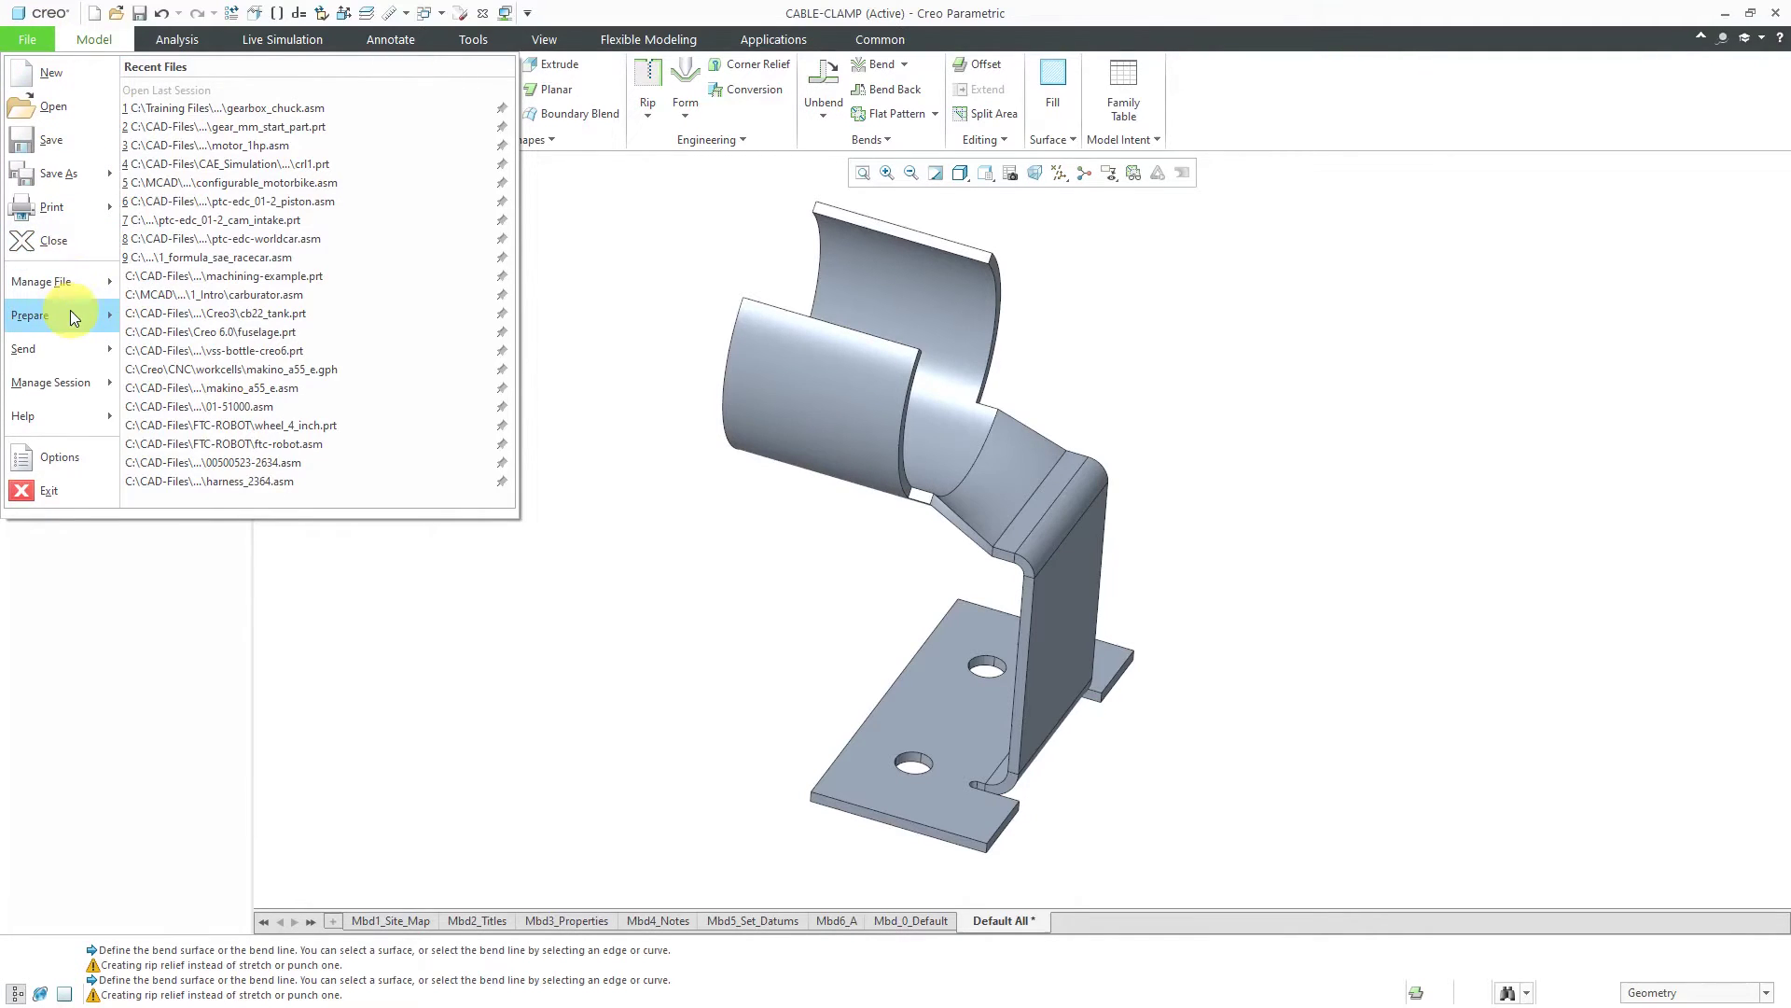
mouse_move(72, 315)
left_click(178, 104)
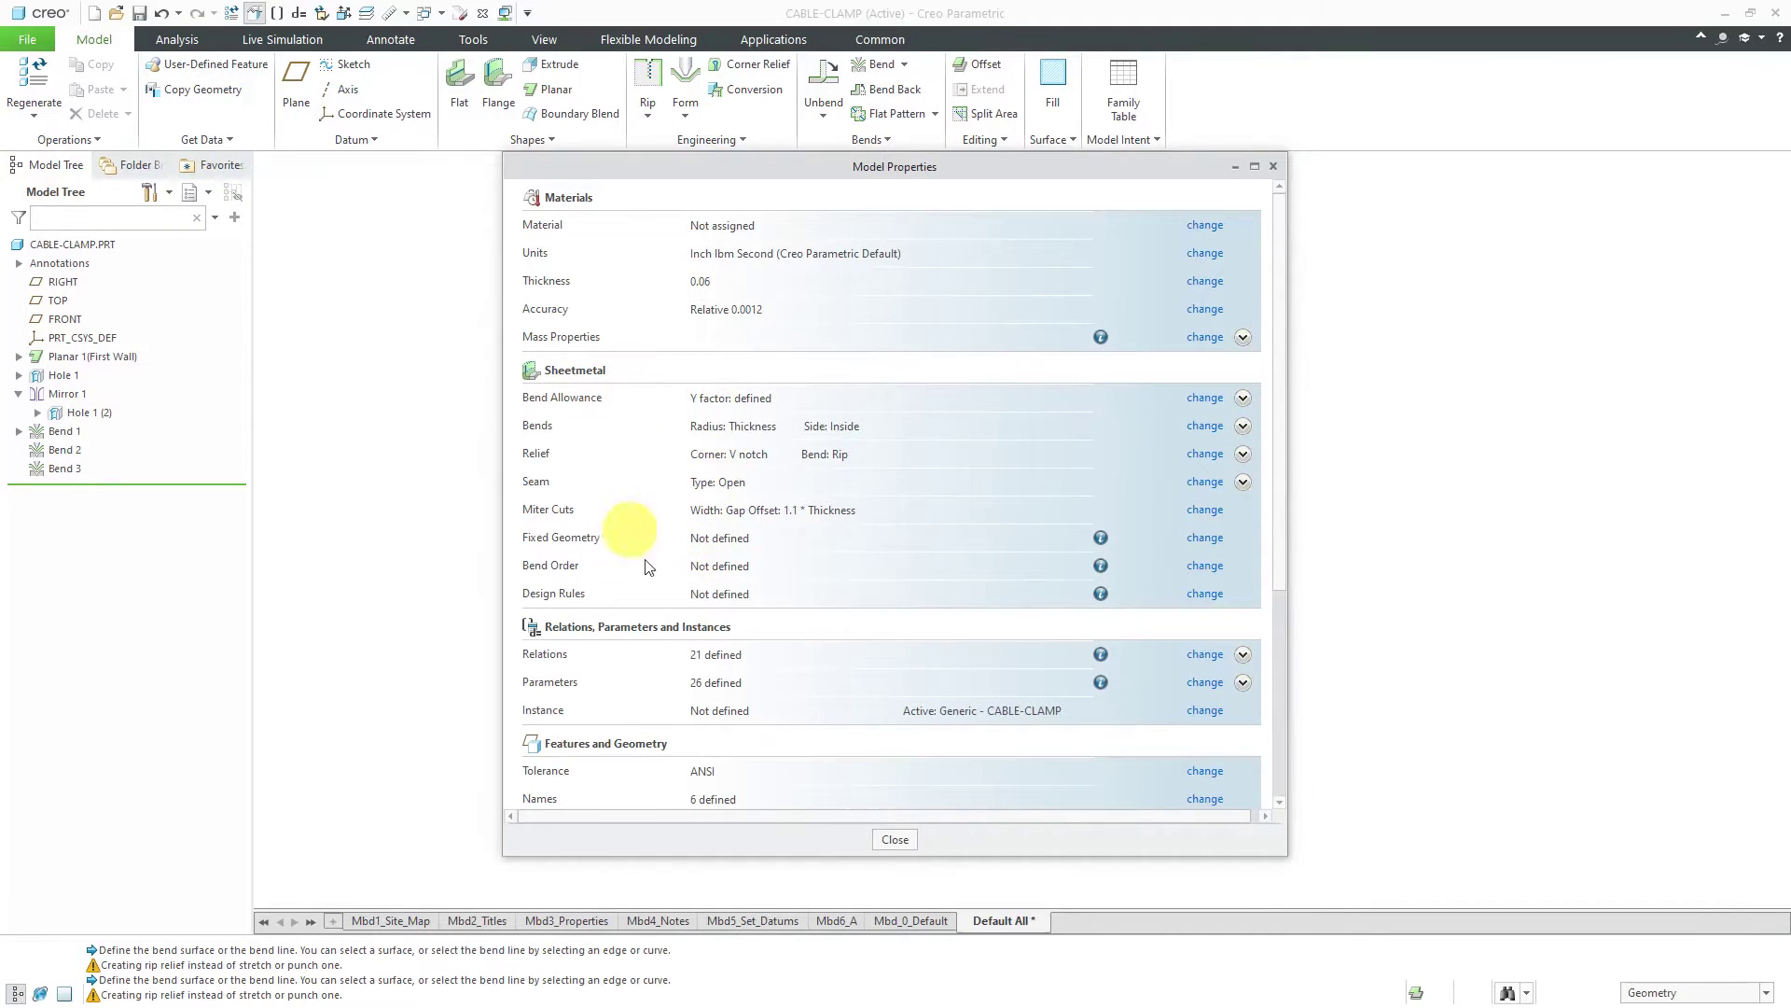
left_click_drag(675, 170, 205, 161)
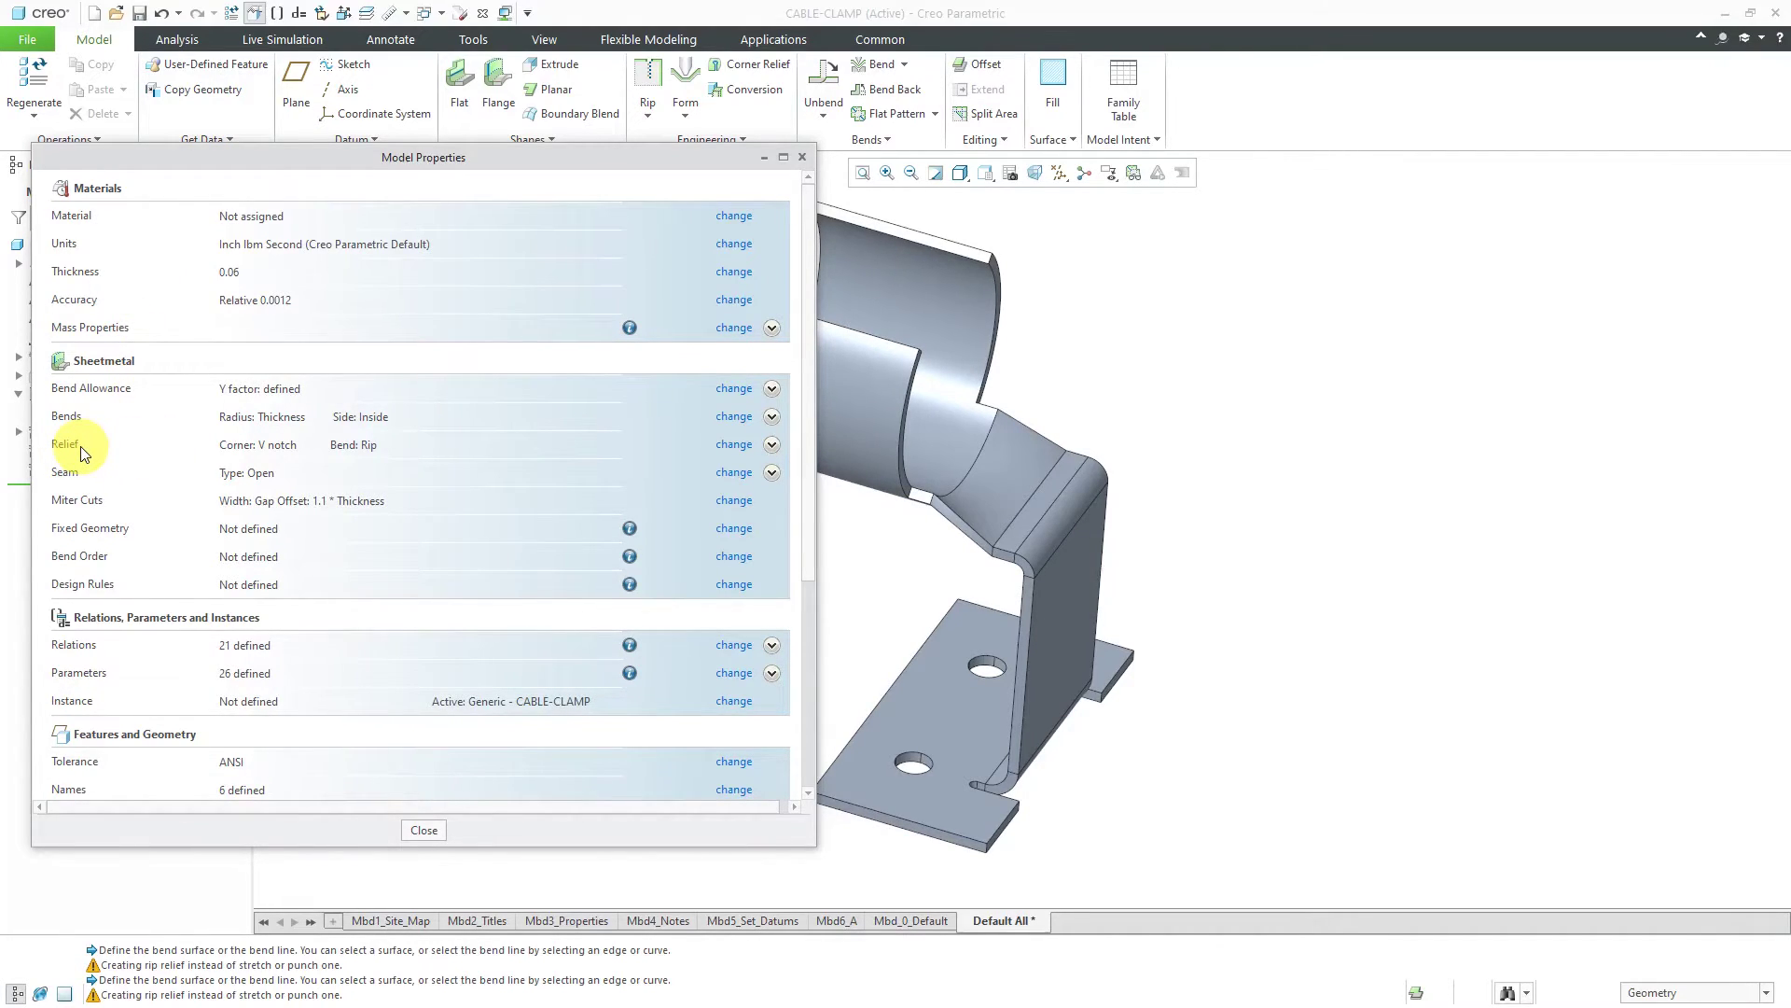
left_click(732, 446)
left_click_drag(856, 238, 378, 210)
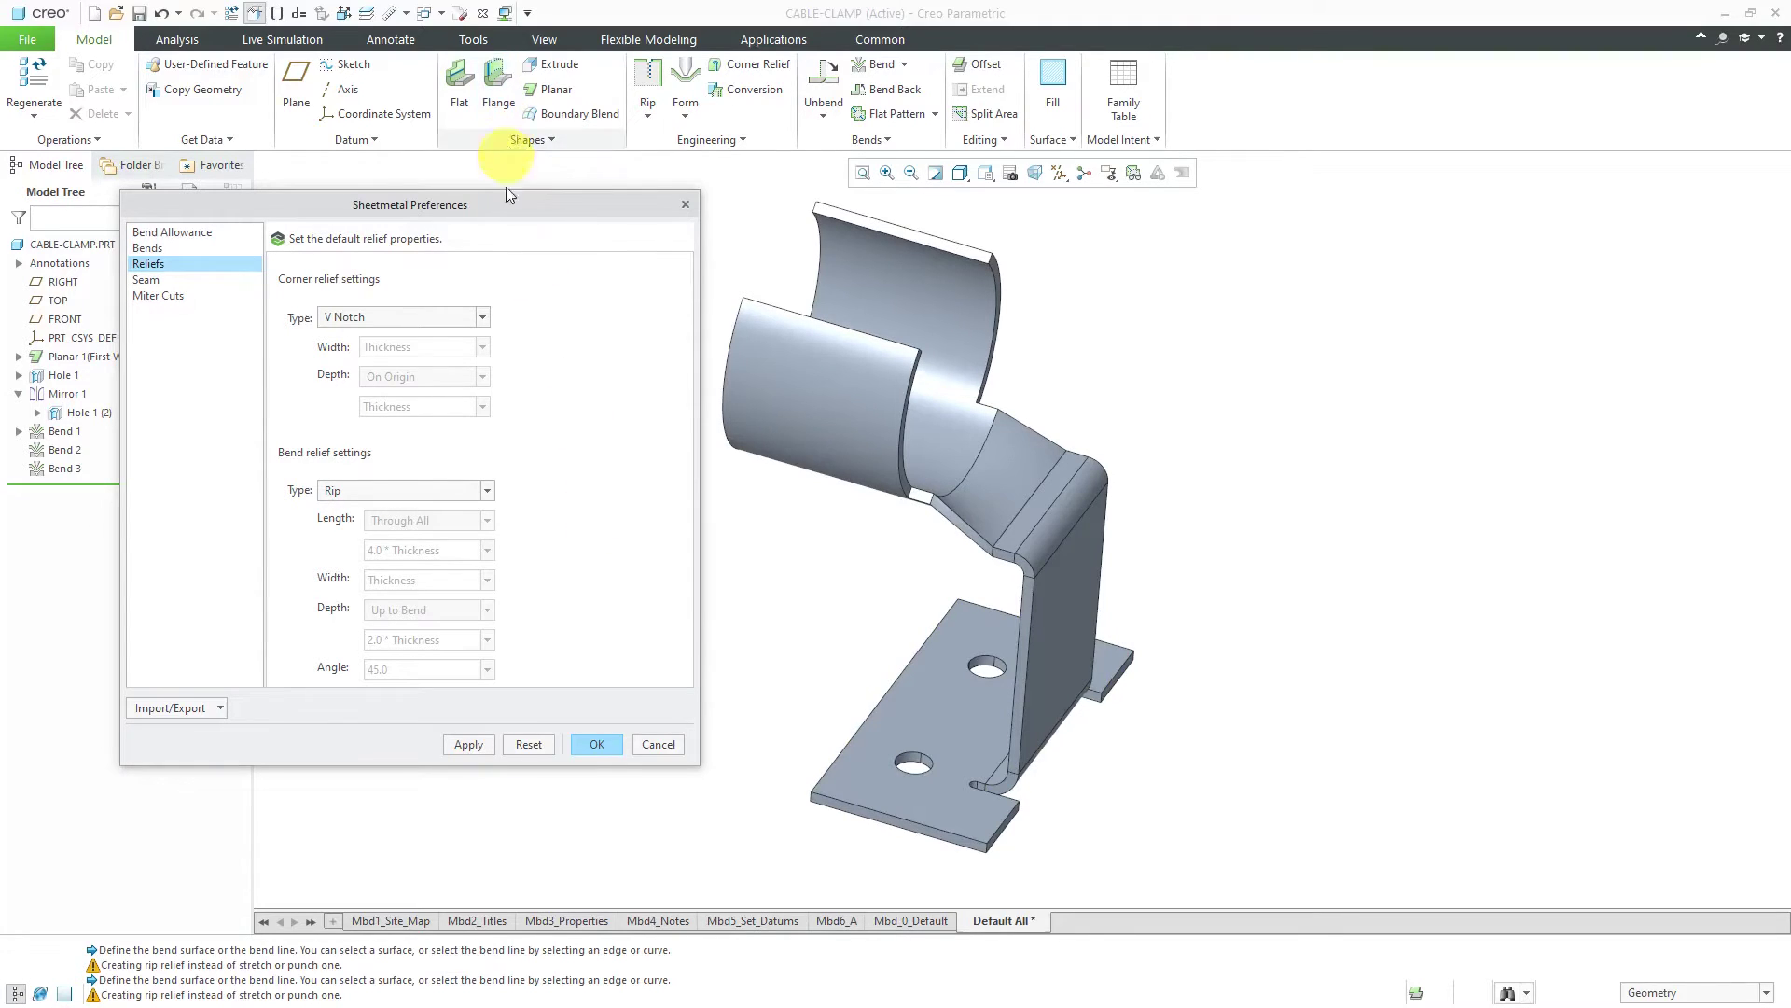
Try No Relief, Rip, Stretch and Rectangular as the default bend relief type and review which settings each one offers.
left_click(448, 492)
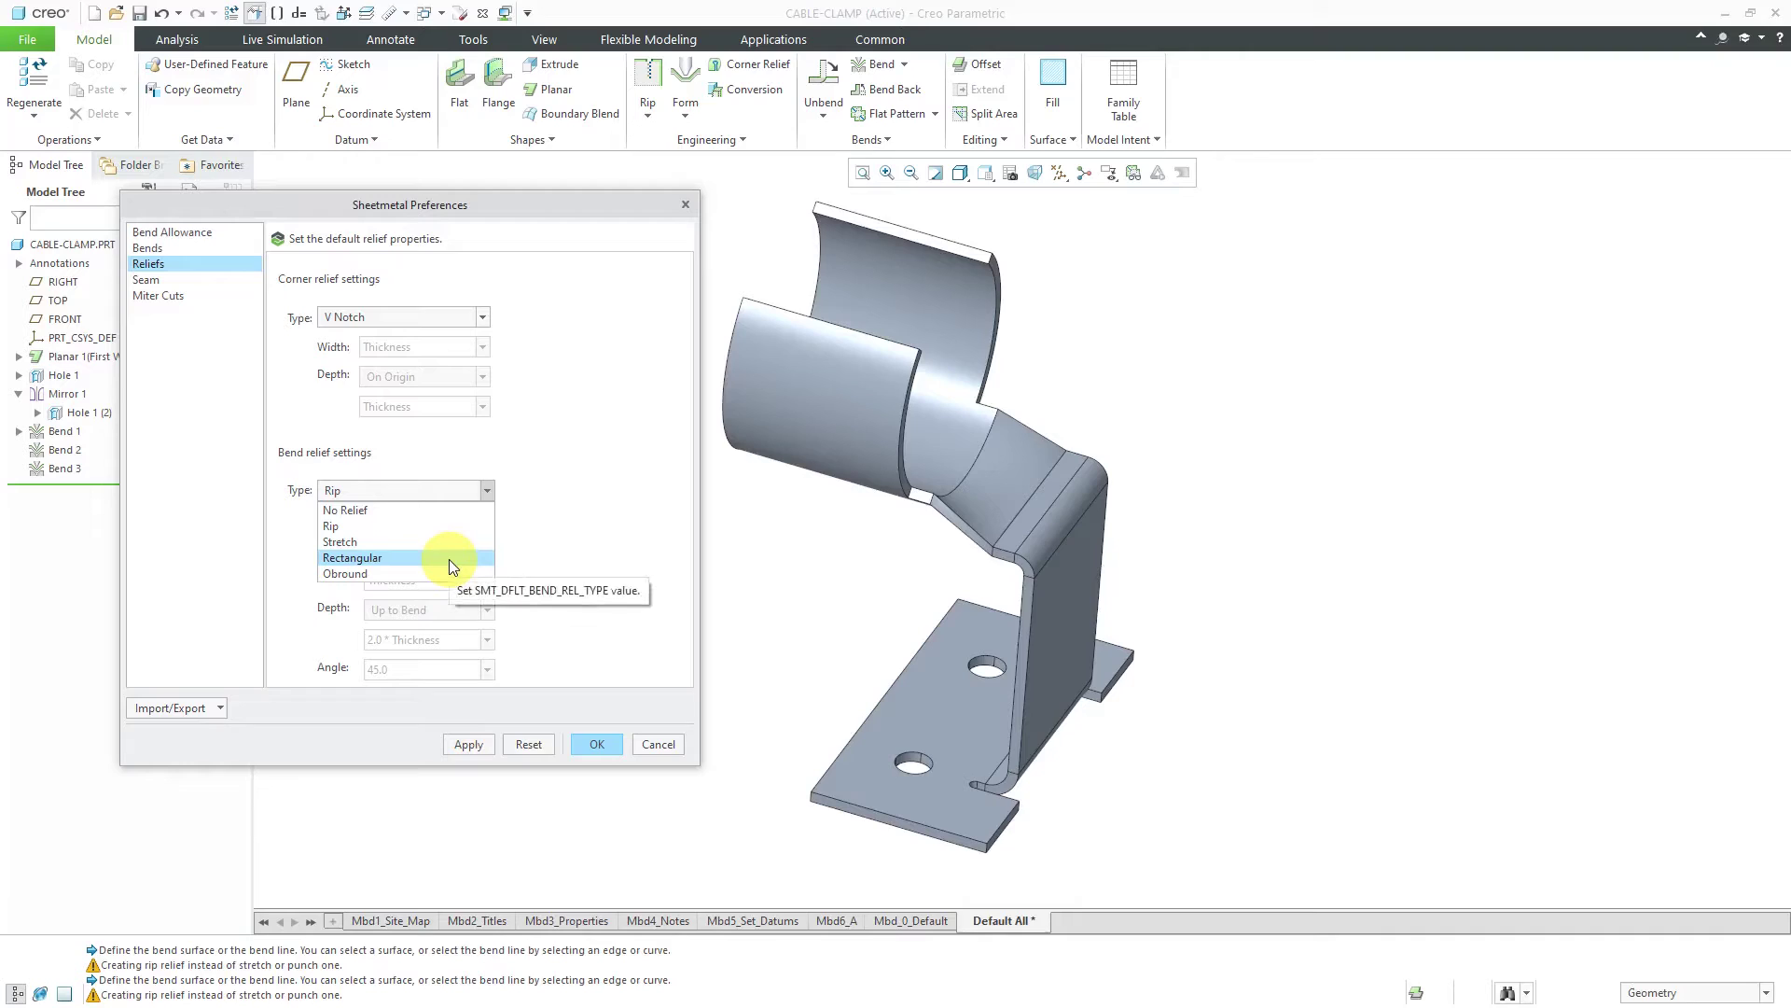
left_click(452, 511)
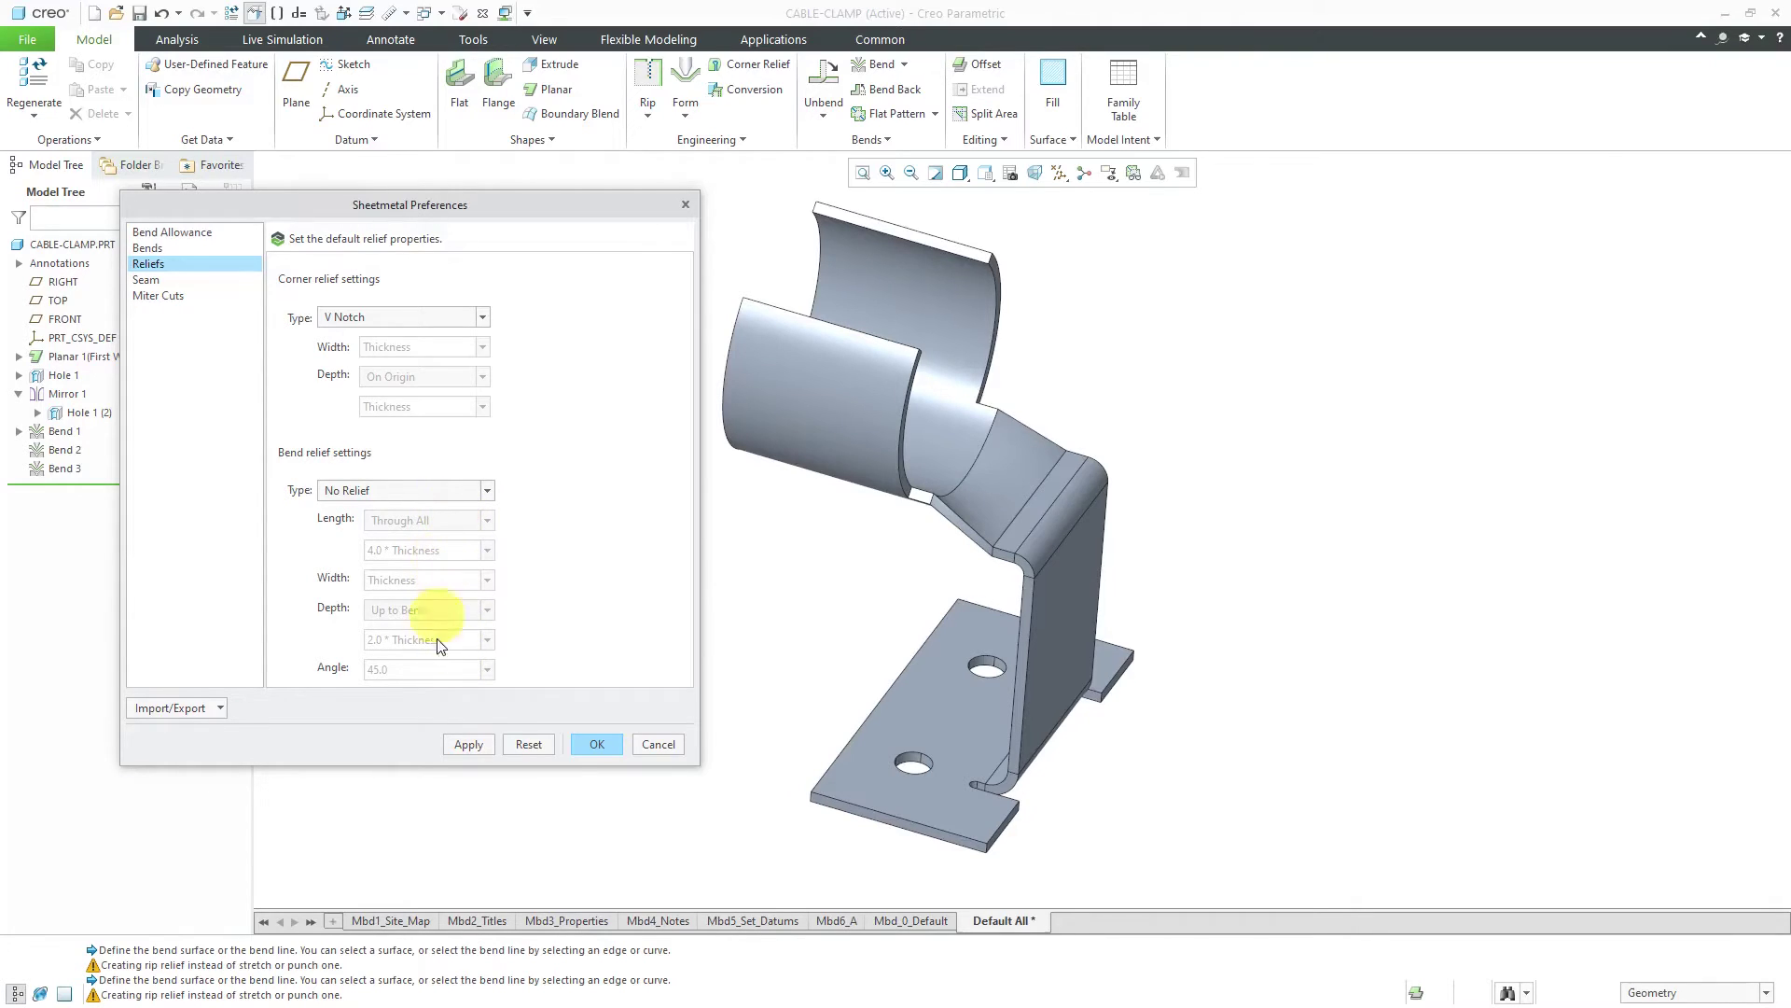
left_click(457, 491)
left_click(455, 527)
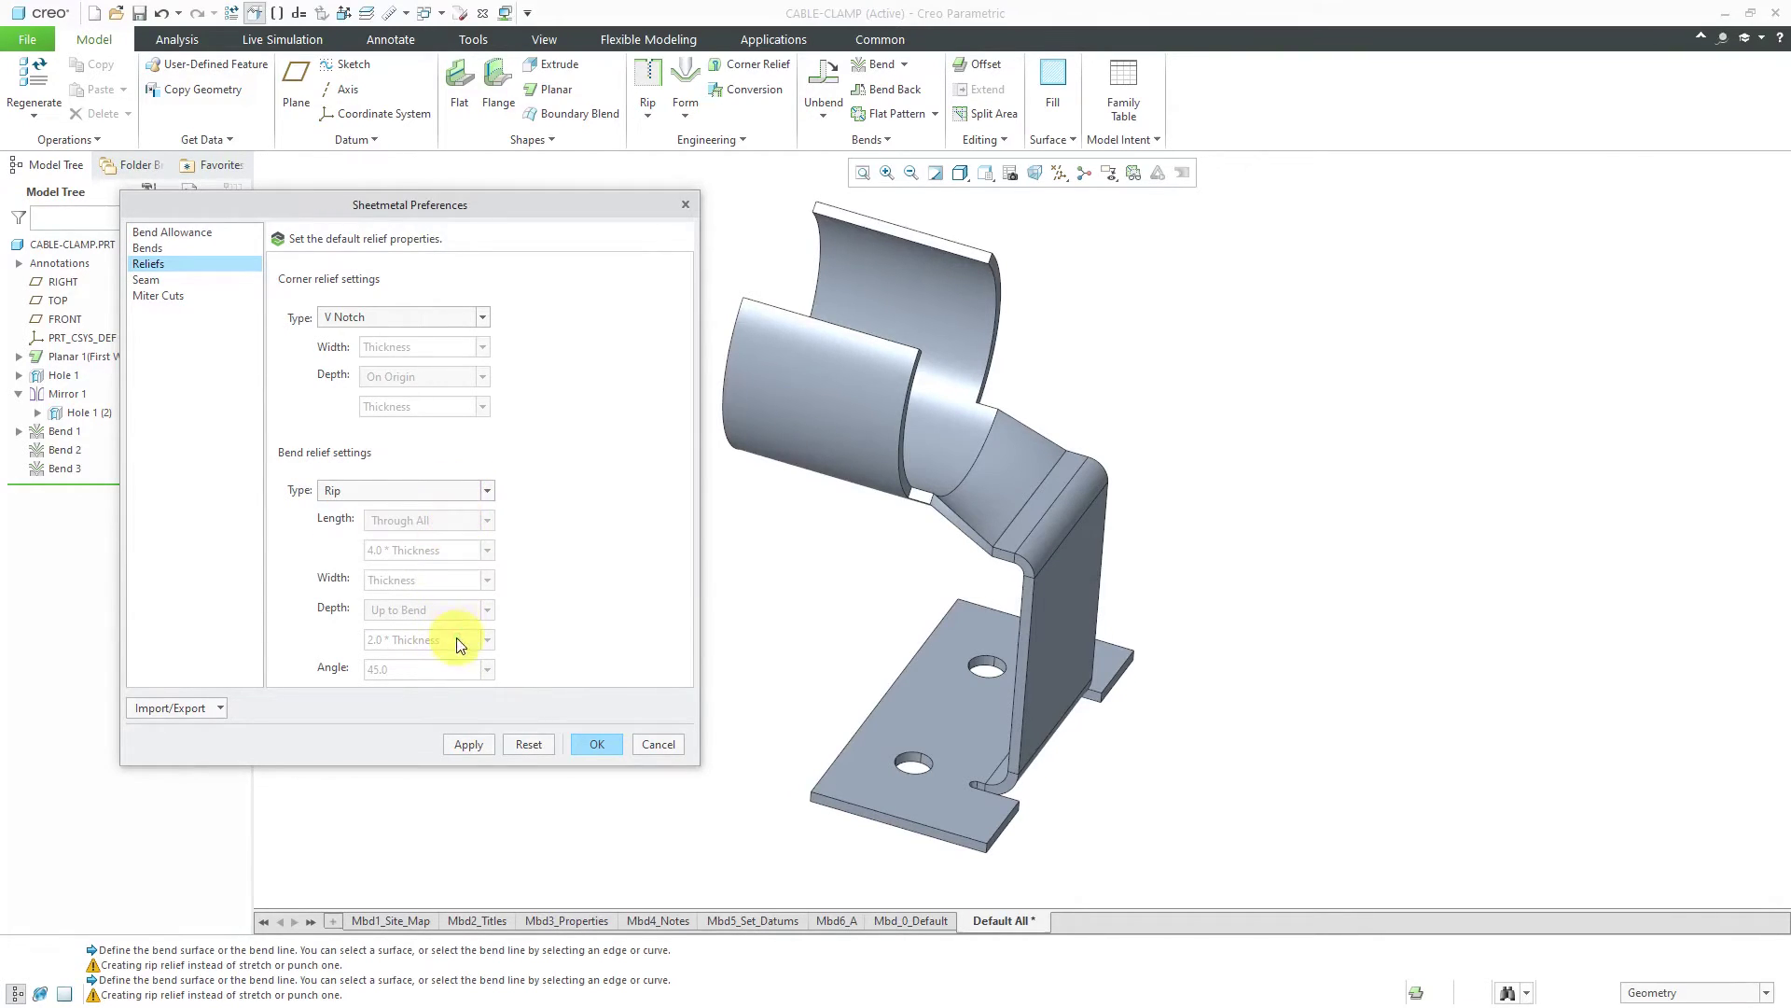
left_click(443, 493)
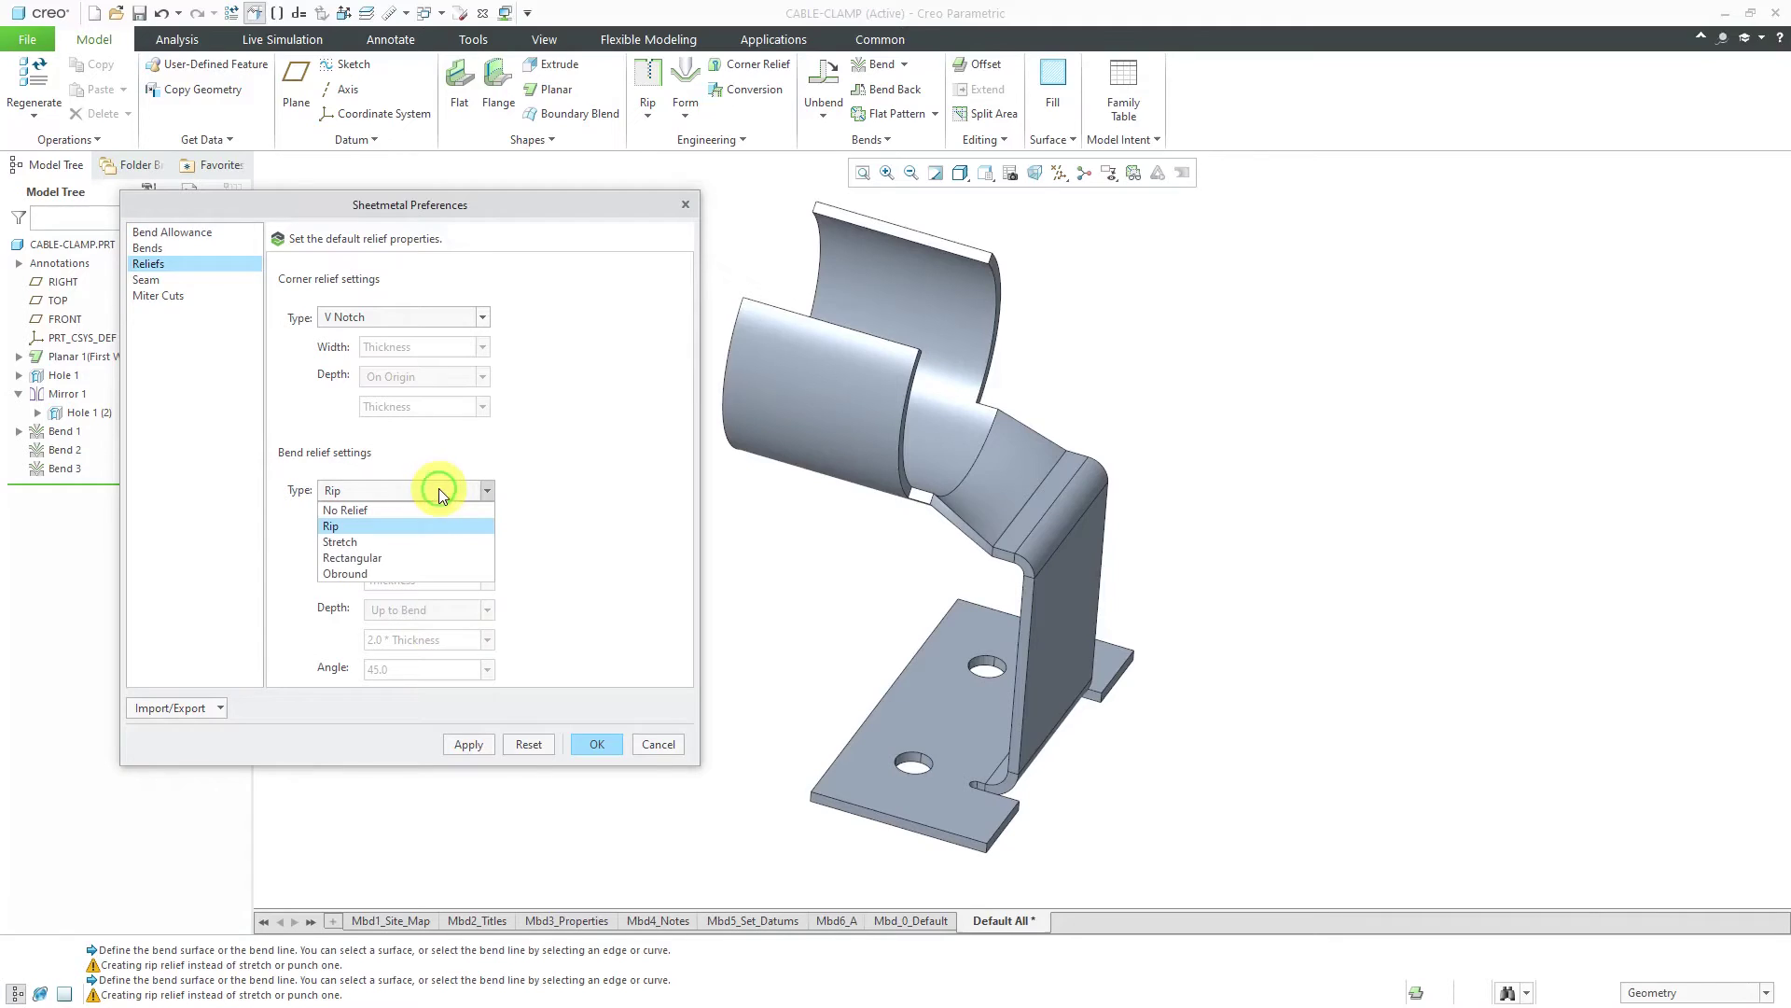
left_click(427, 541)
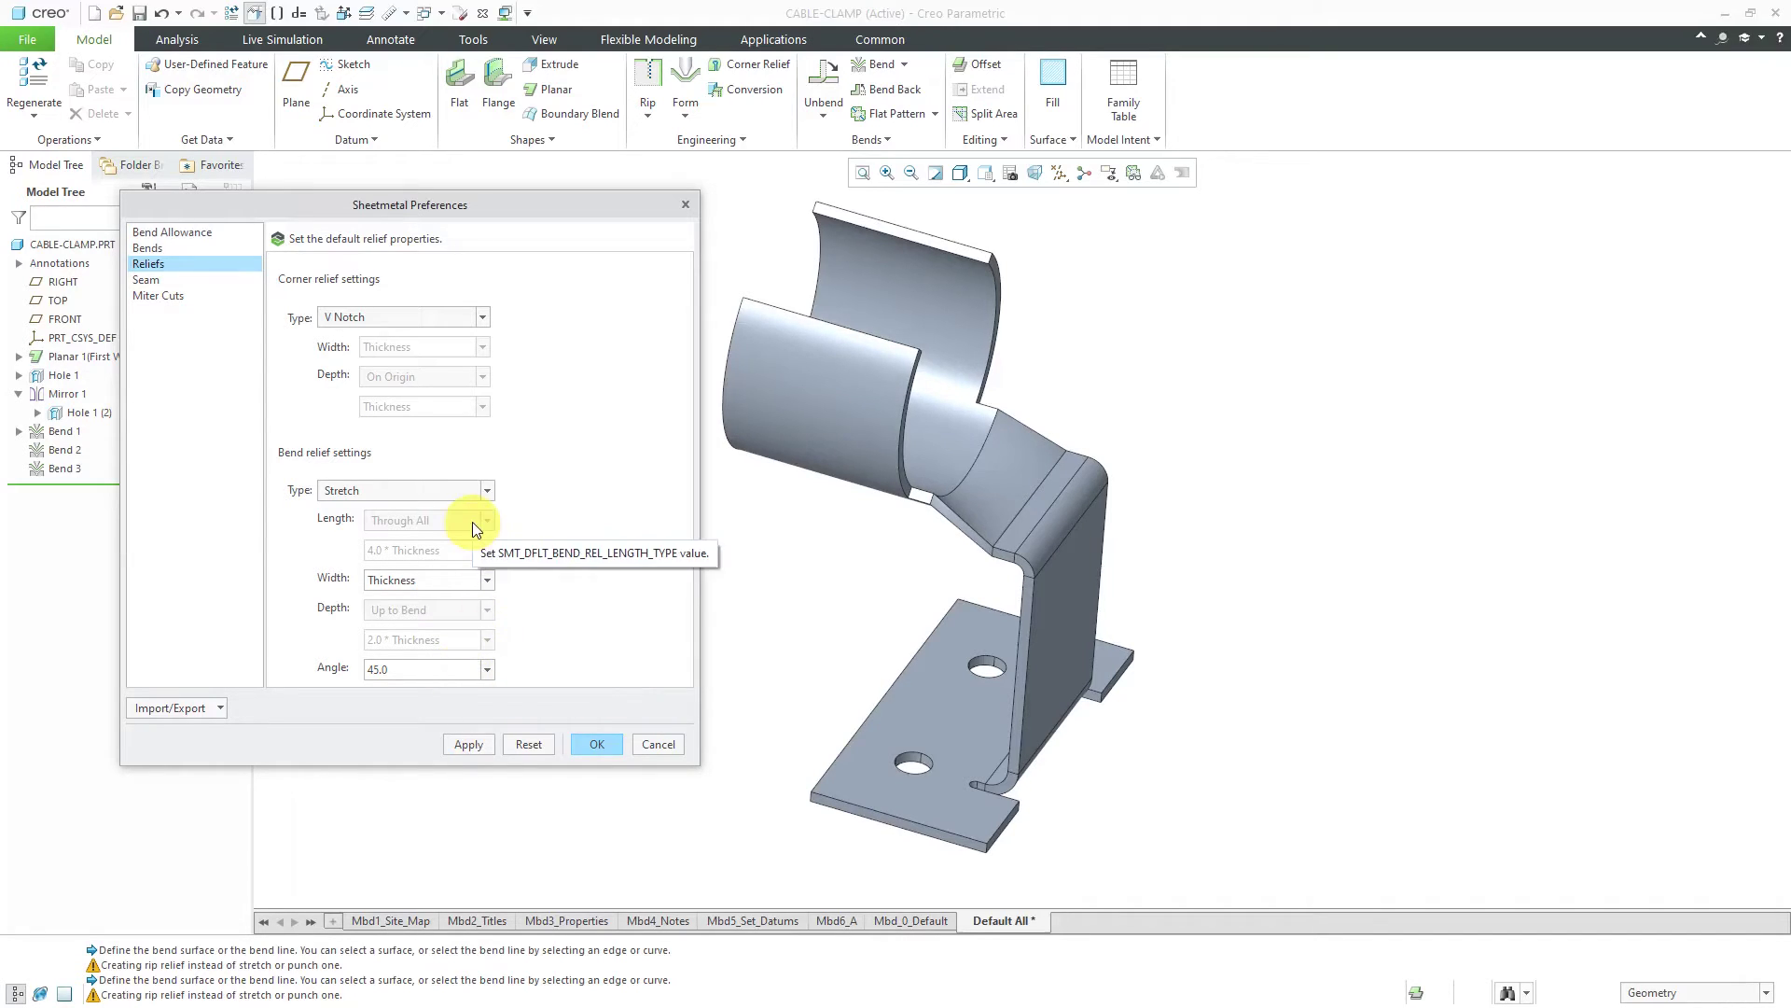
left_click(471, 487)
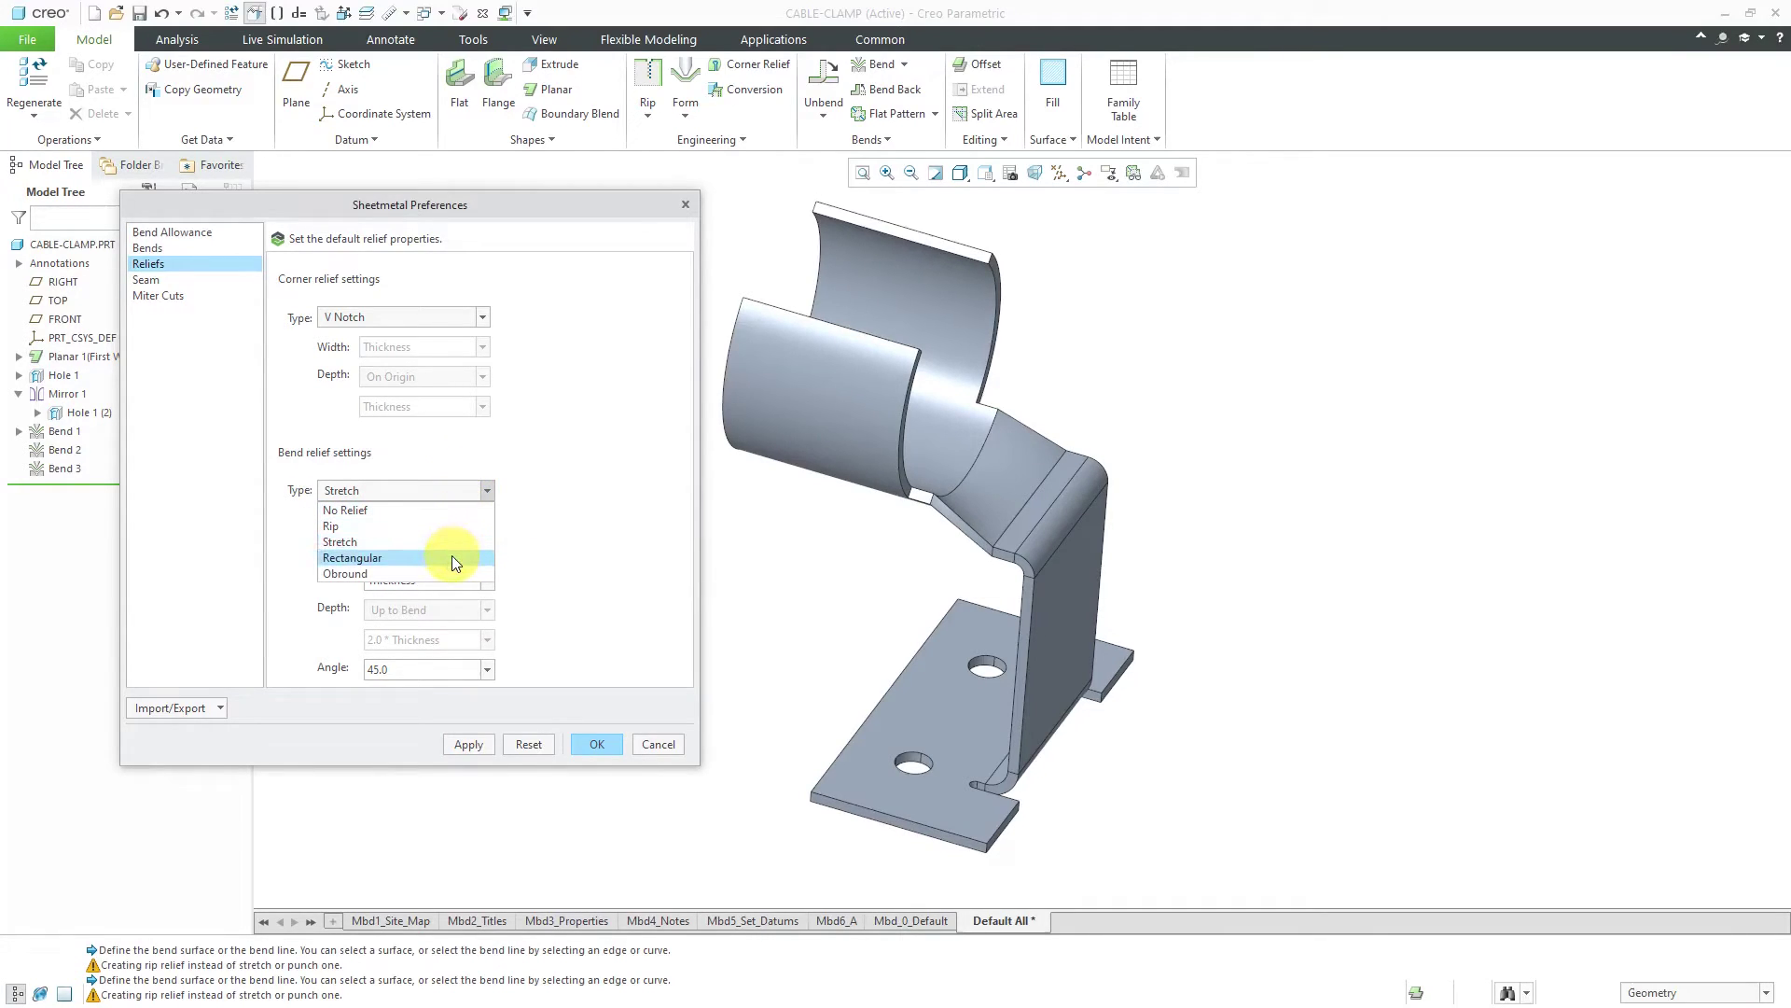
left_click(451, 556)
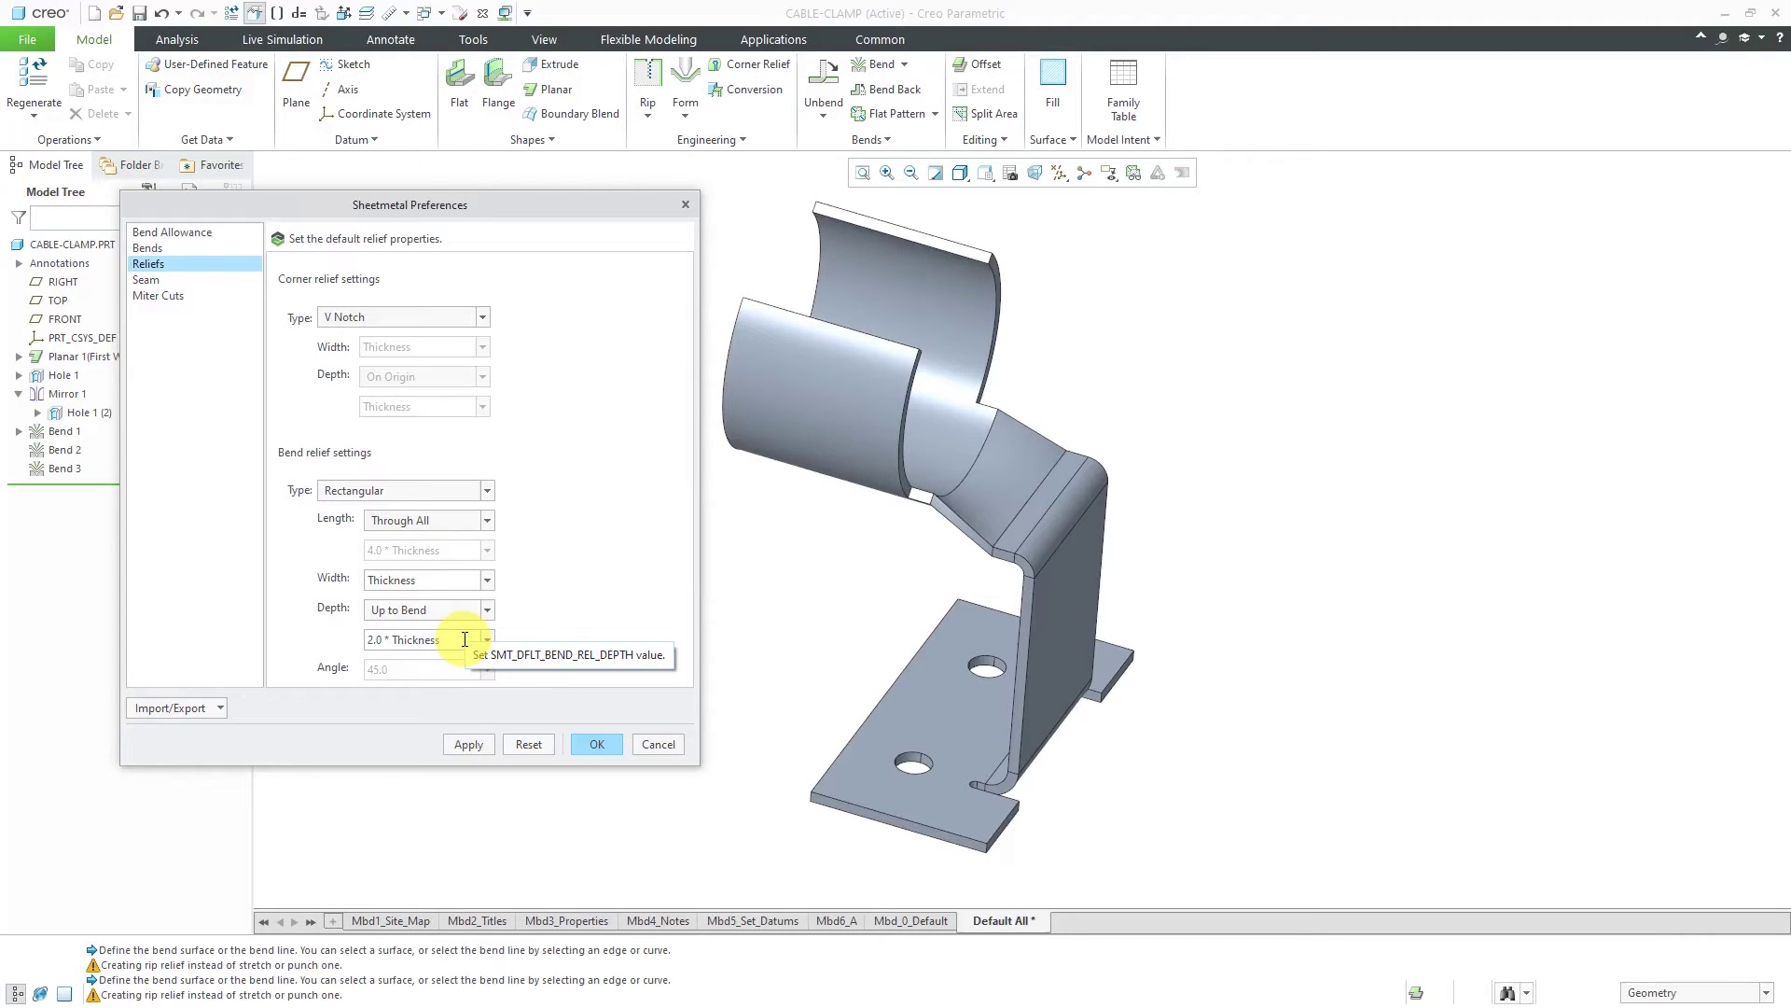
Set the part's default bend relief type to Obround, accept the preferences and close the model properties.
left_click(446, 491)
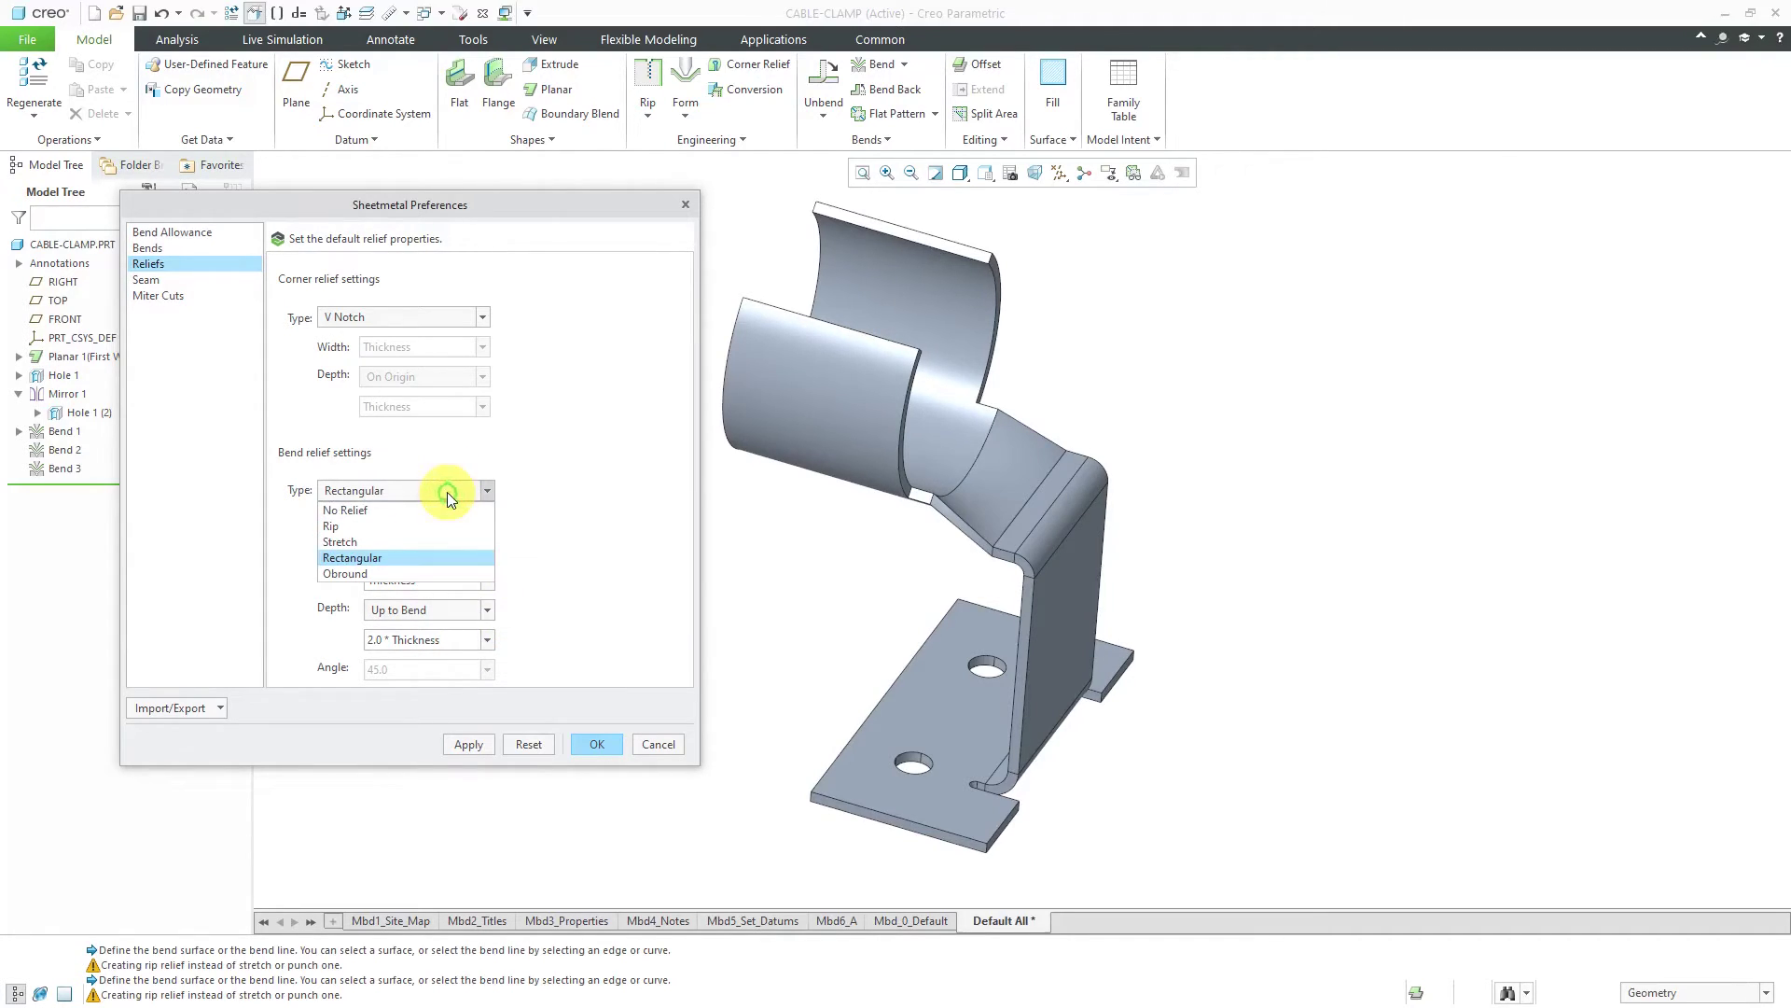
left_click(439, 572)
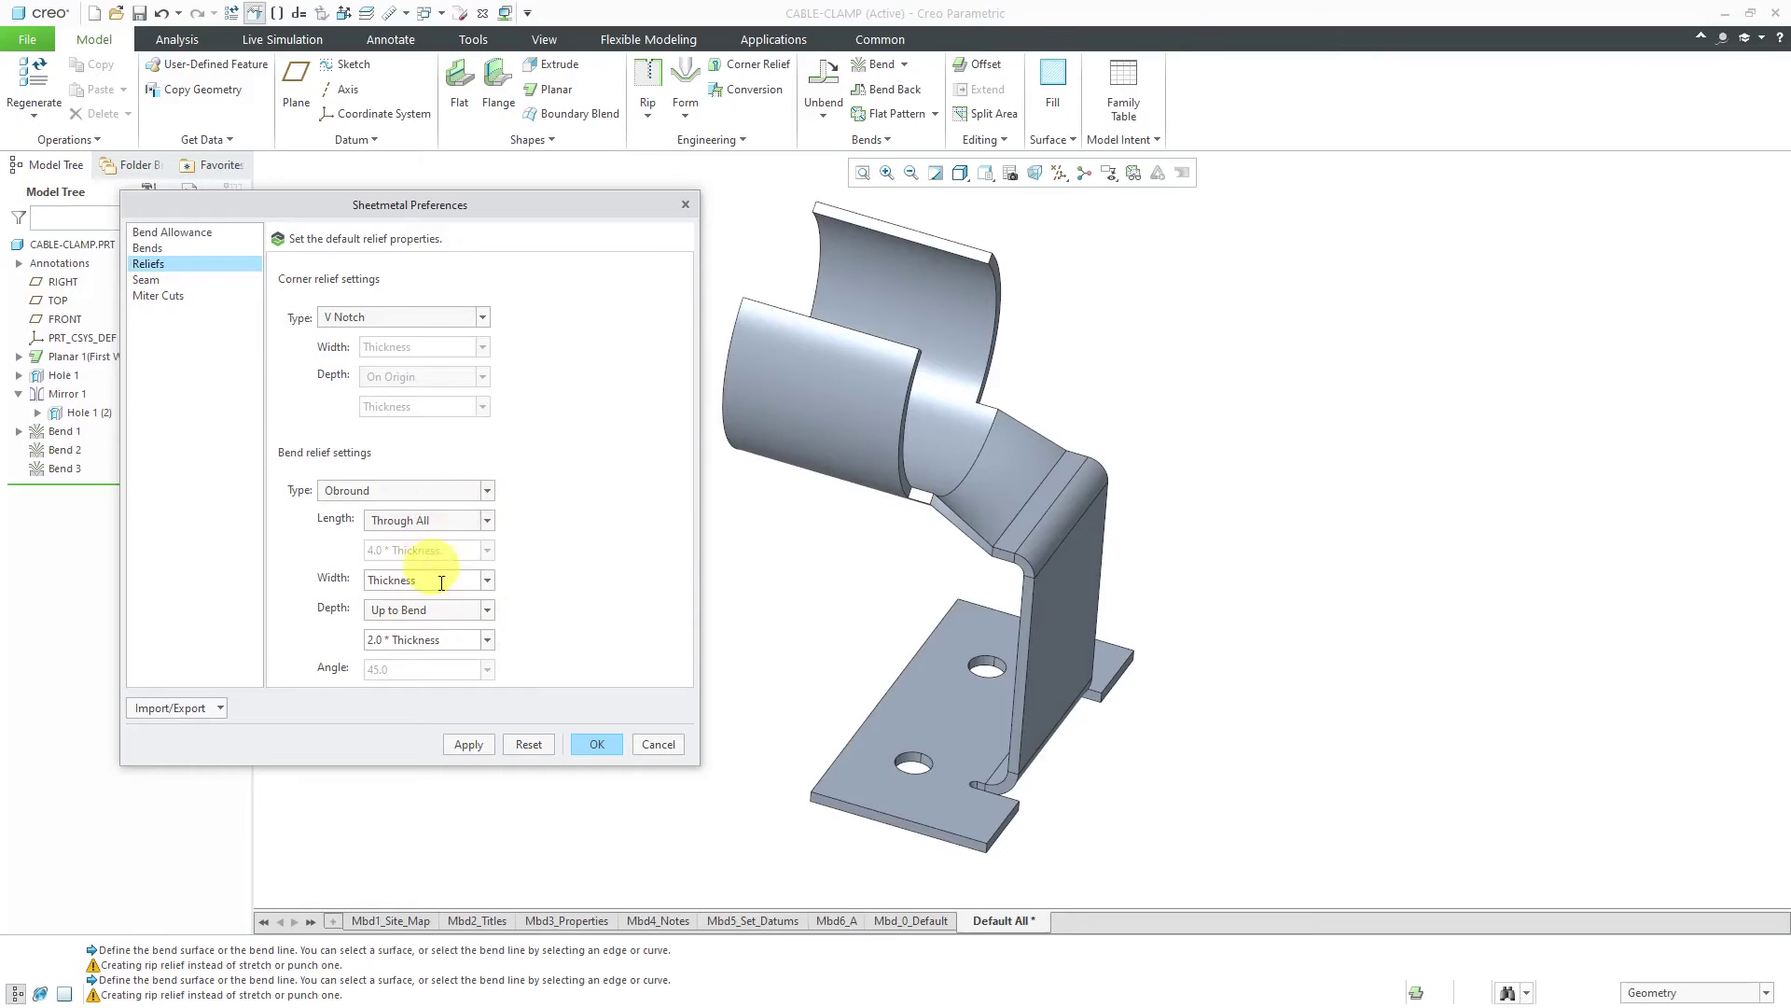
left_click(602, 744)
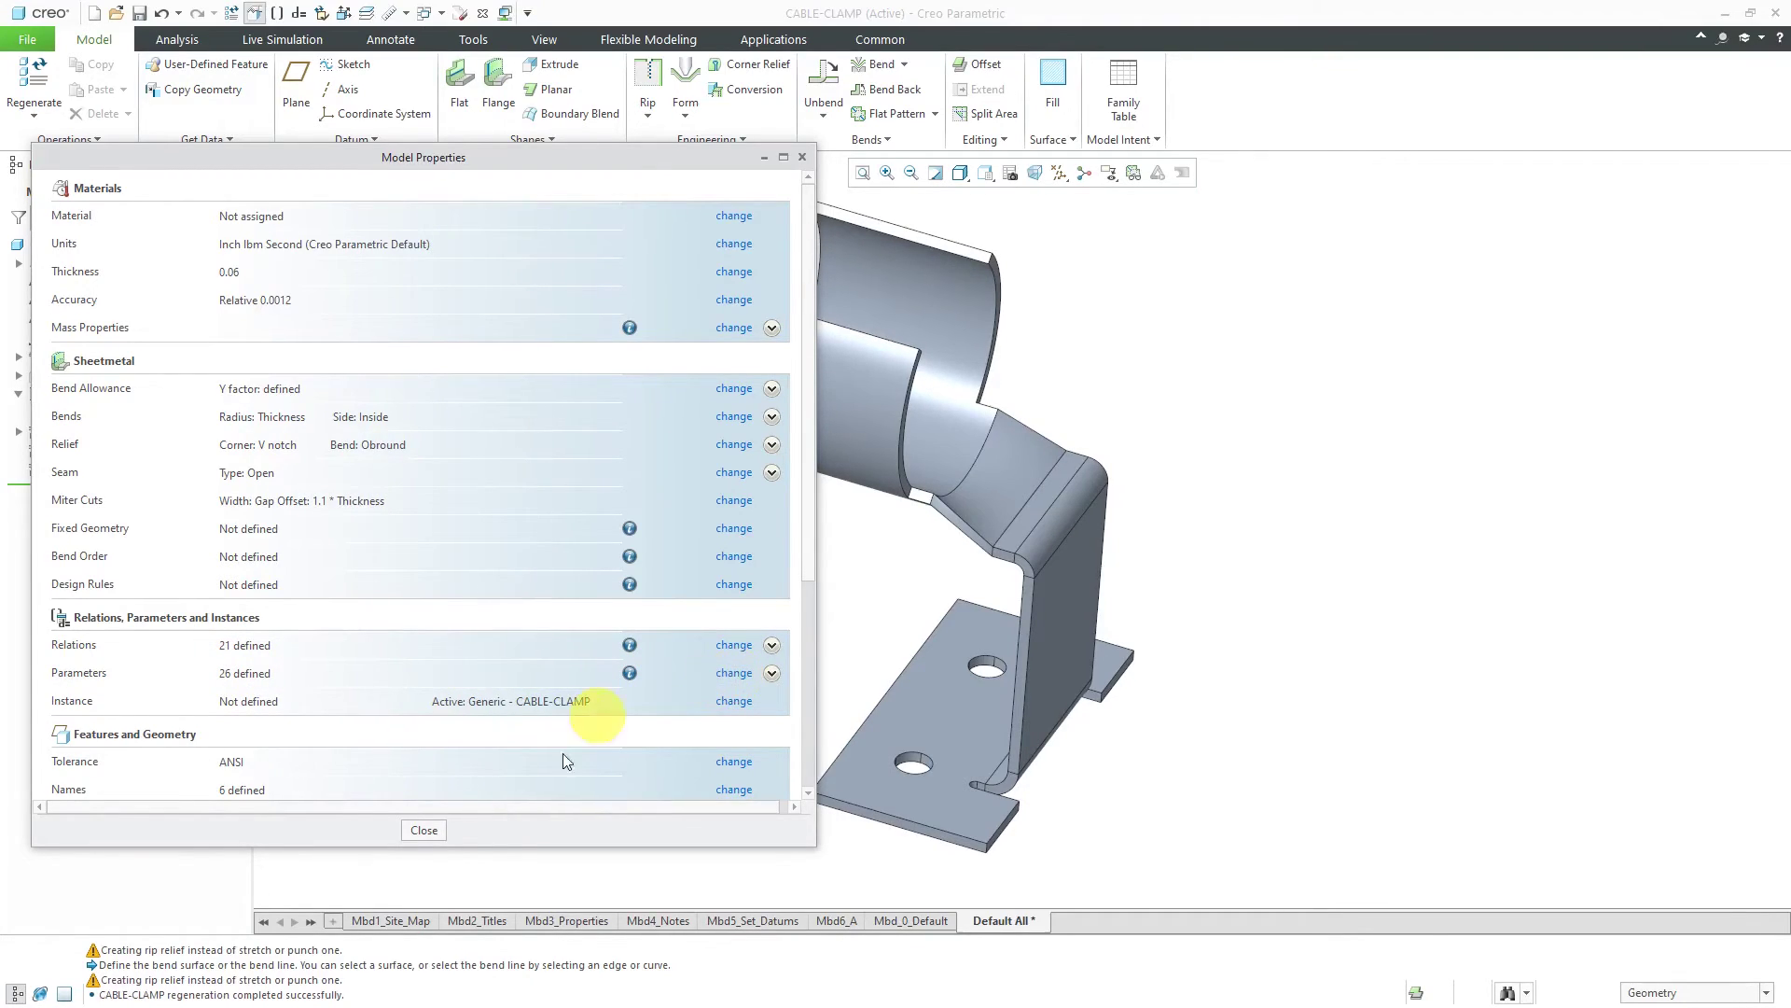
left_click(423, 830)
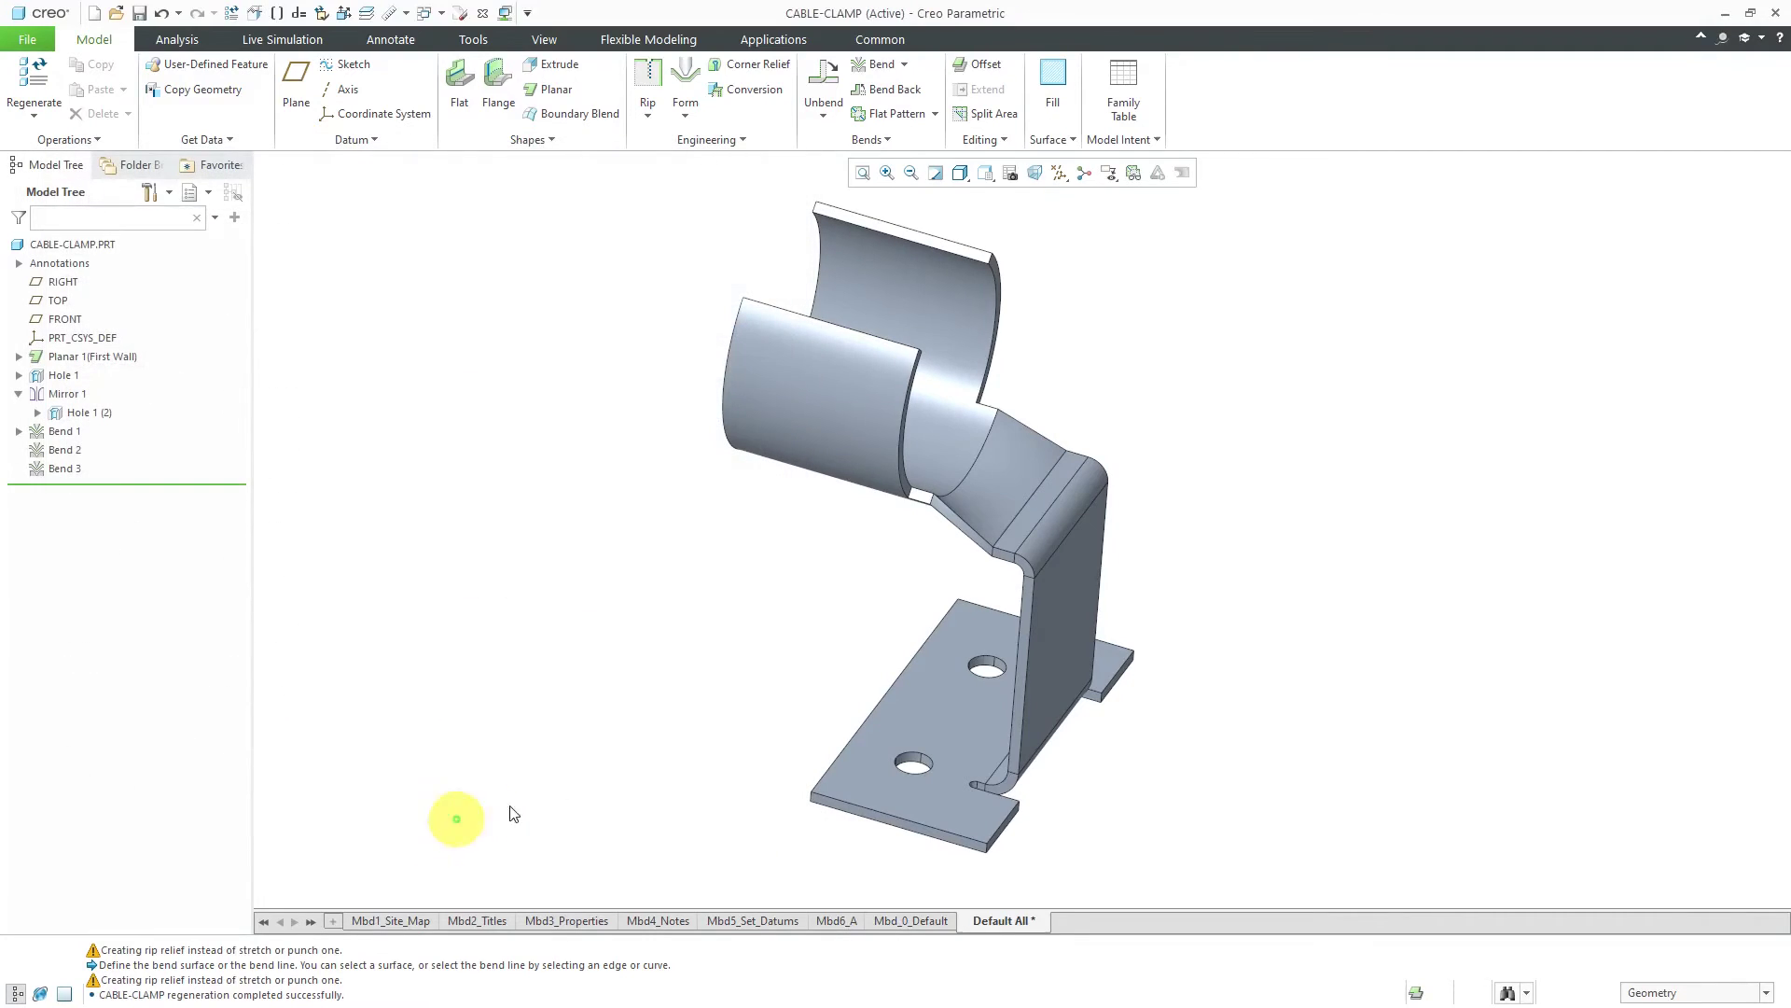
Examine the part's parameter list for the sheetmetal bend, corner relief and bend relief defaults.
left_click(1151, 141)
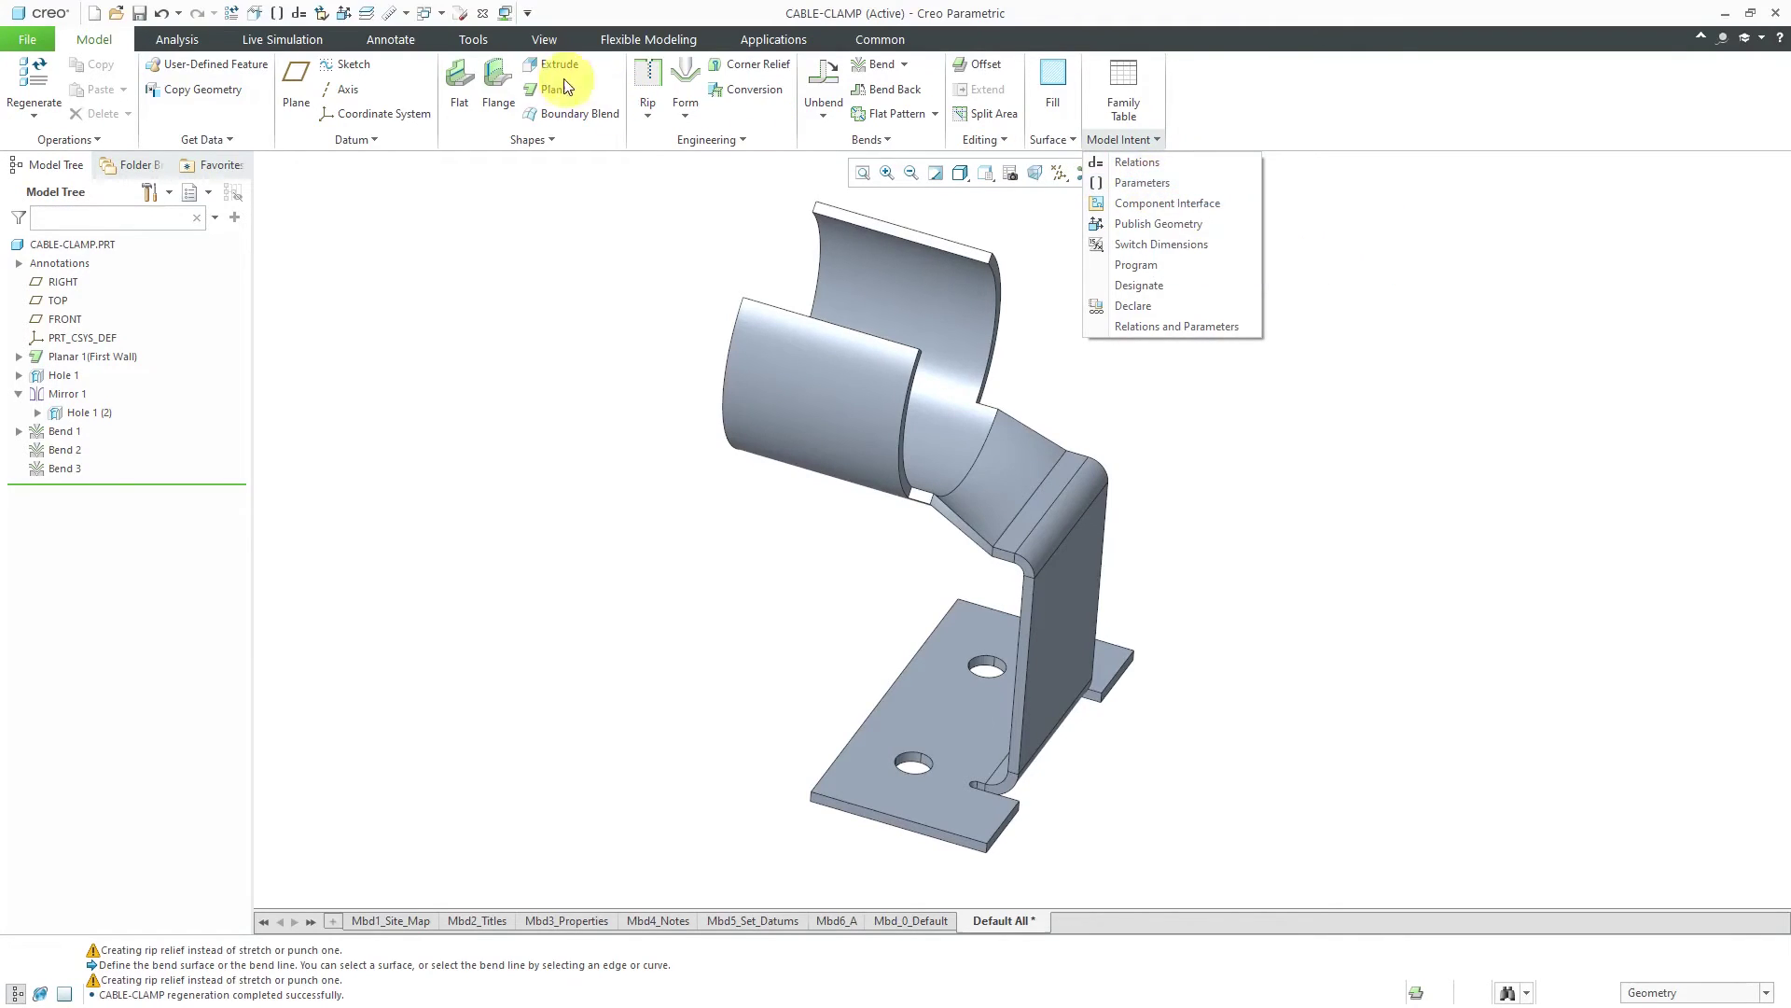
left_click(478, 42)
left_click(477, 41)
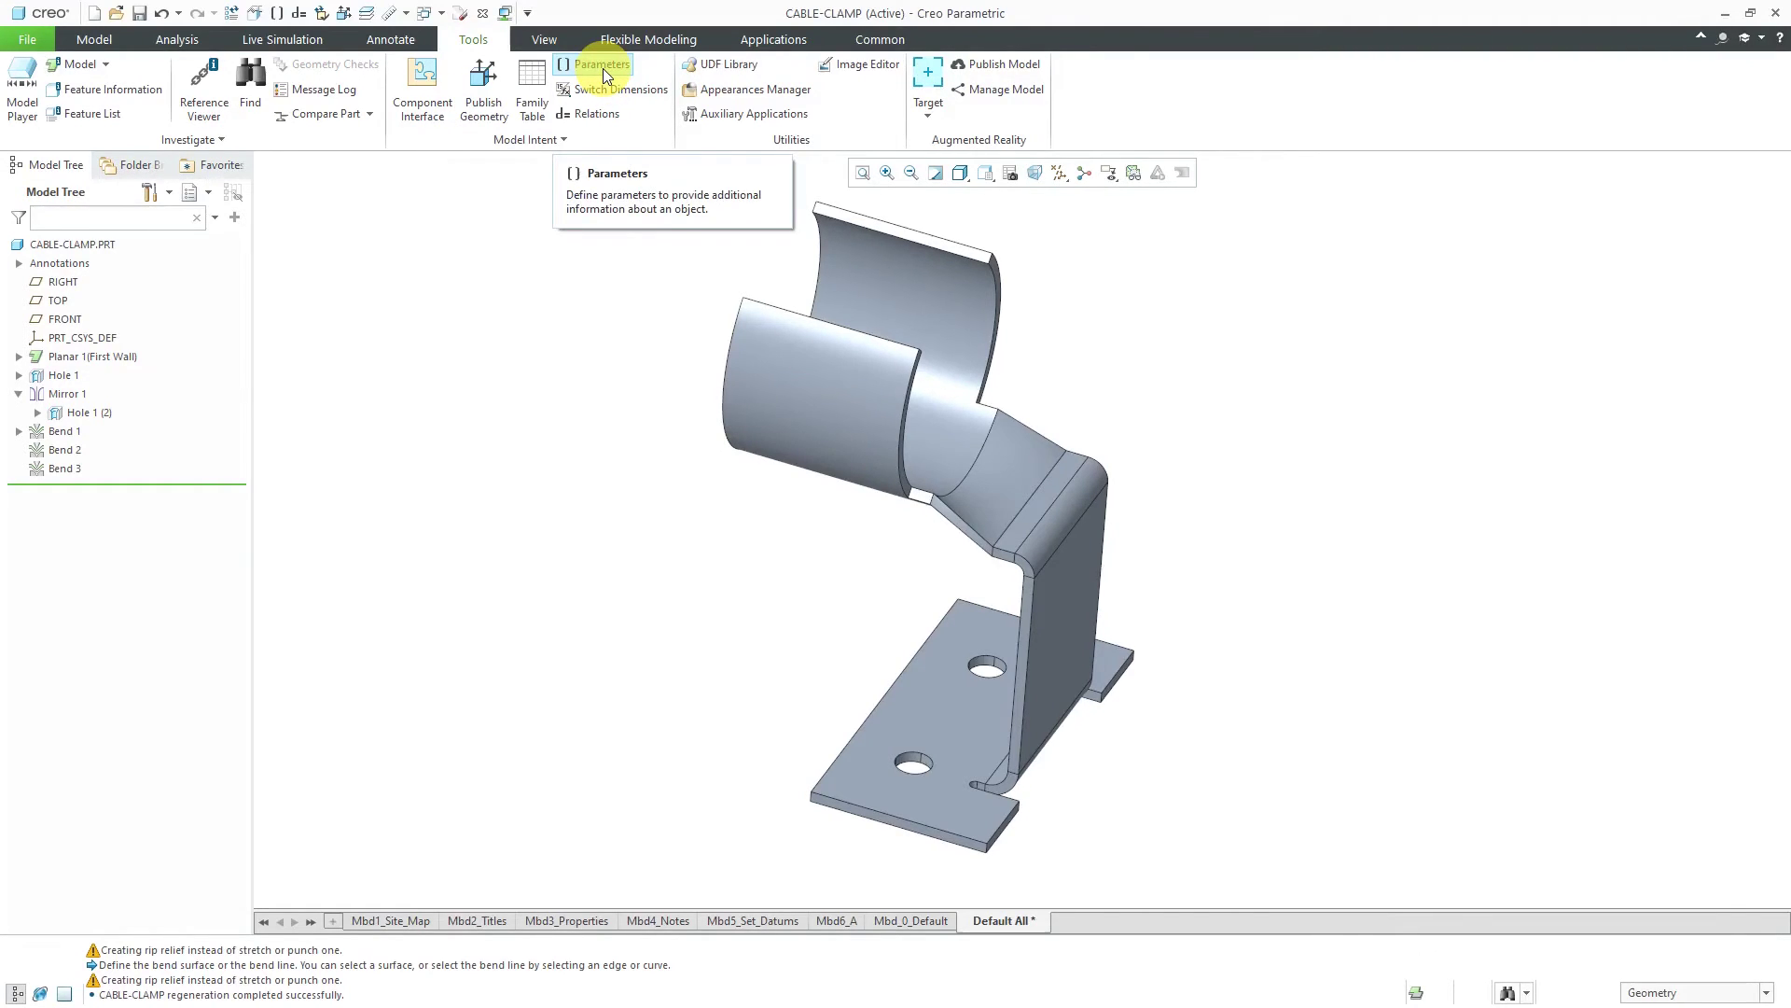
left_click(277, 15)
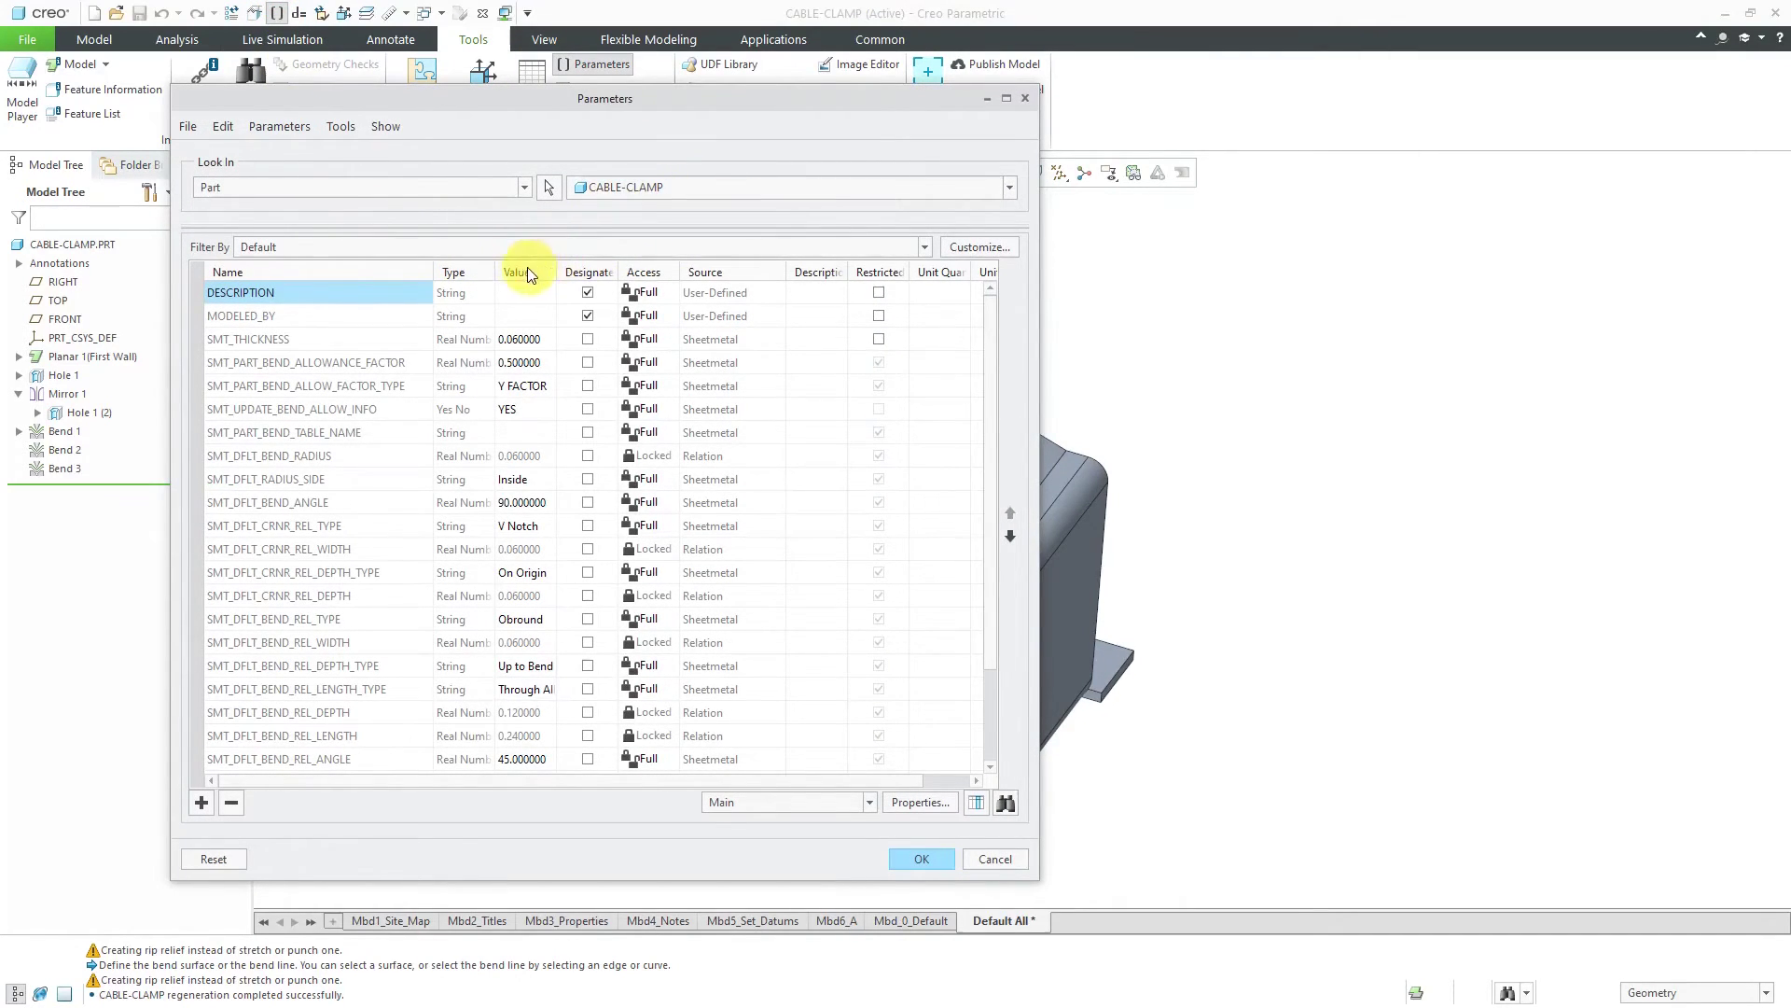
left_click_drag(497, 266, 551, 258)
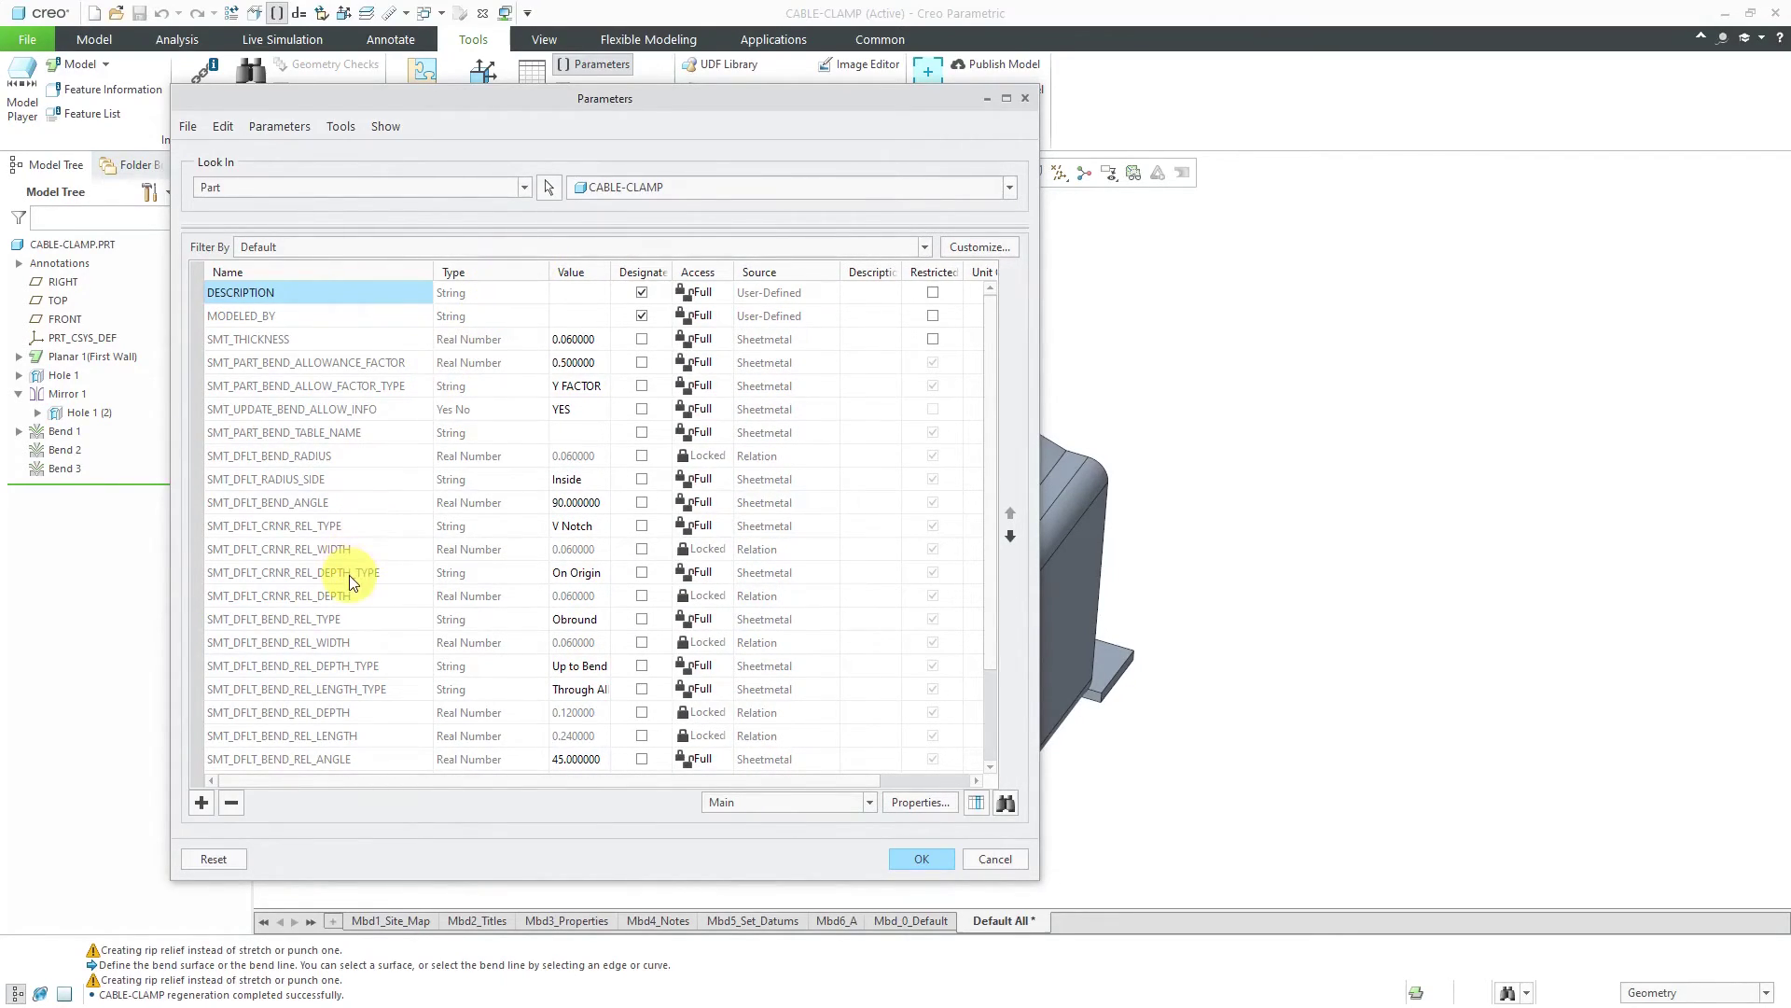
scroll(352, 583, "down", 3)
scroll(352, 583, "down", 2)
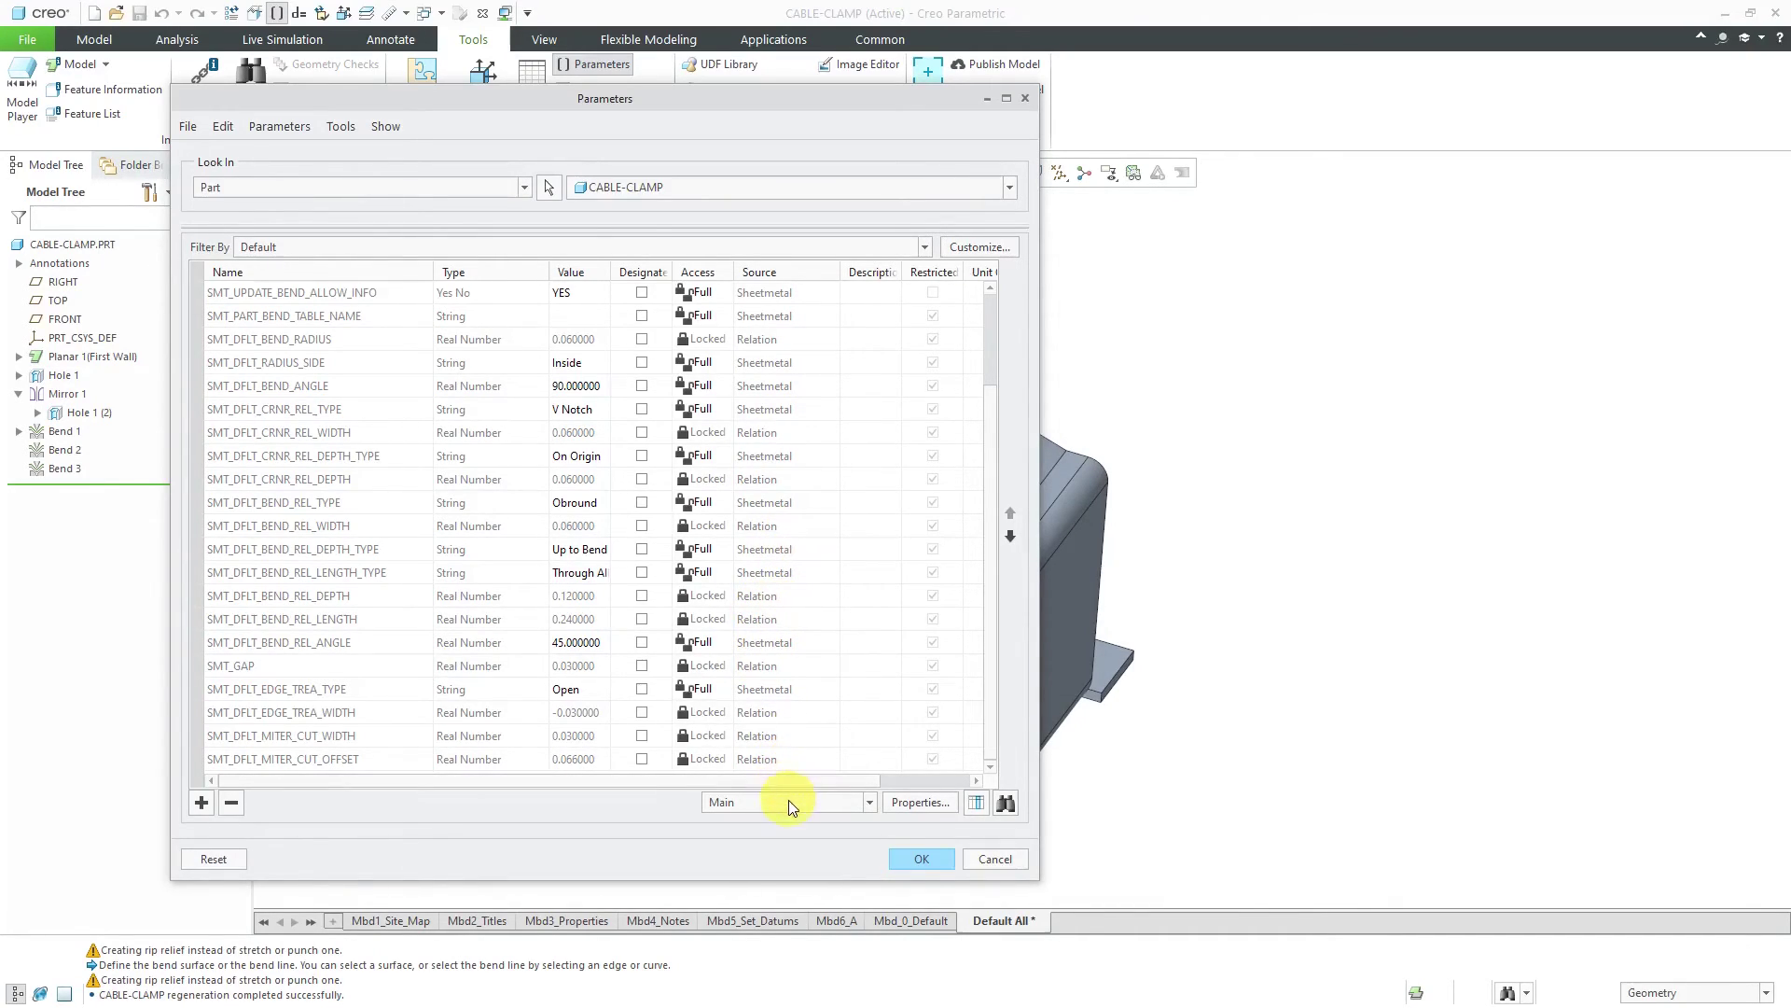
left_click(921, 859)
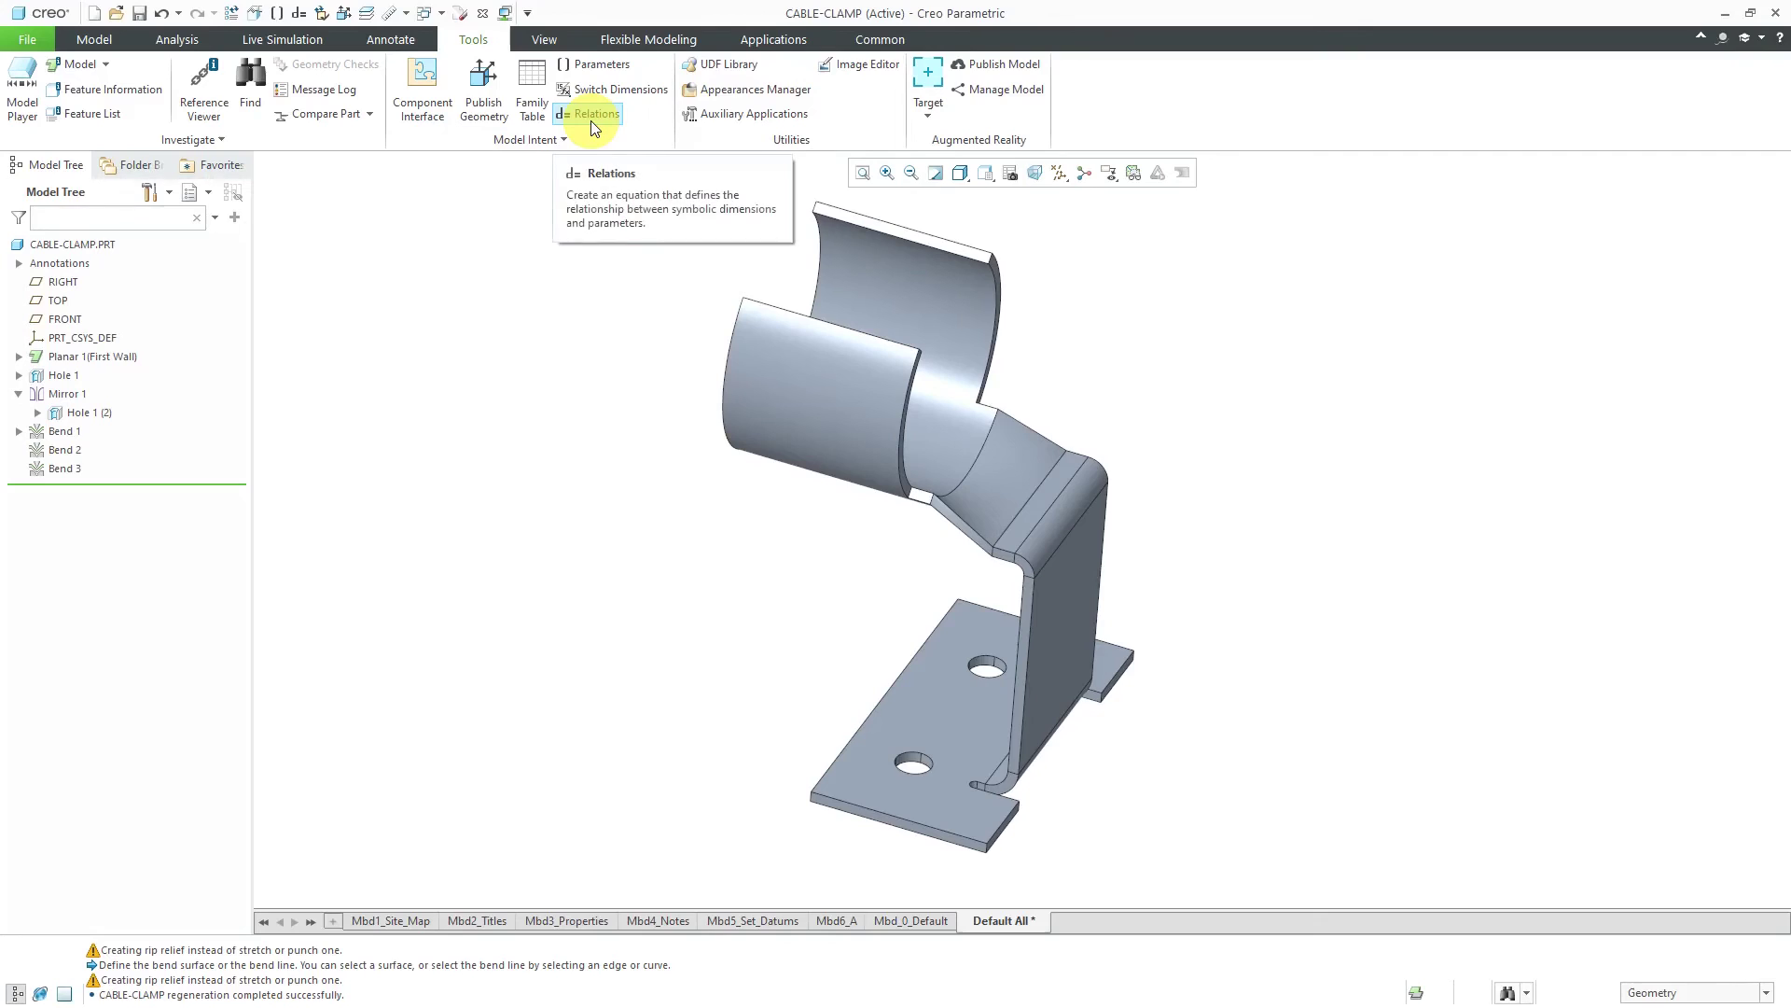
Review the part's relations that drive the default sheetmetal relief and bend values from the thickness.
left_click(86, 42)
left_click(1115, 140)
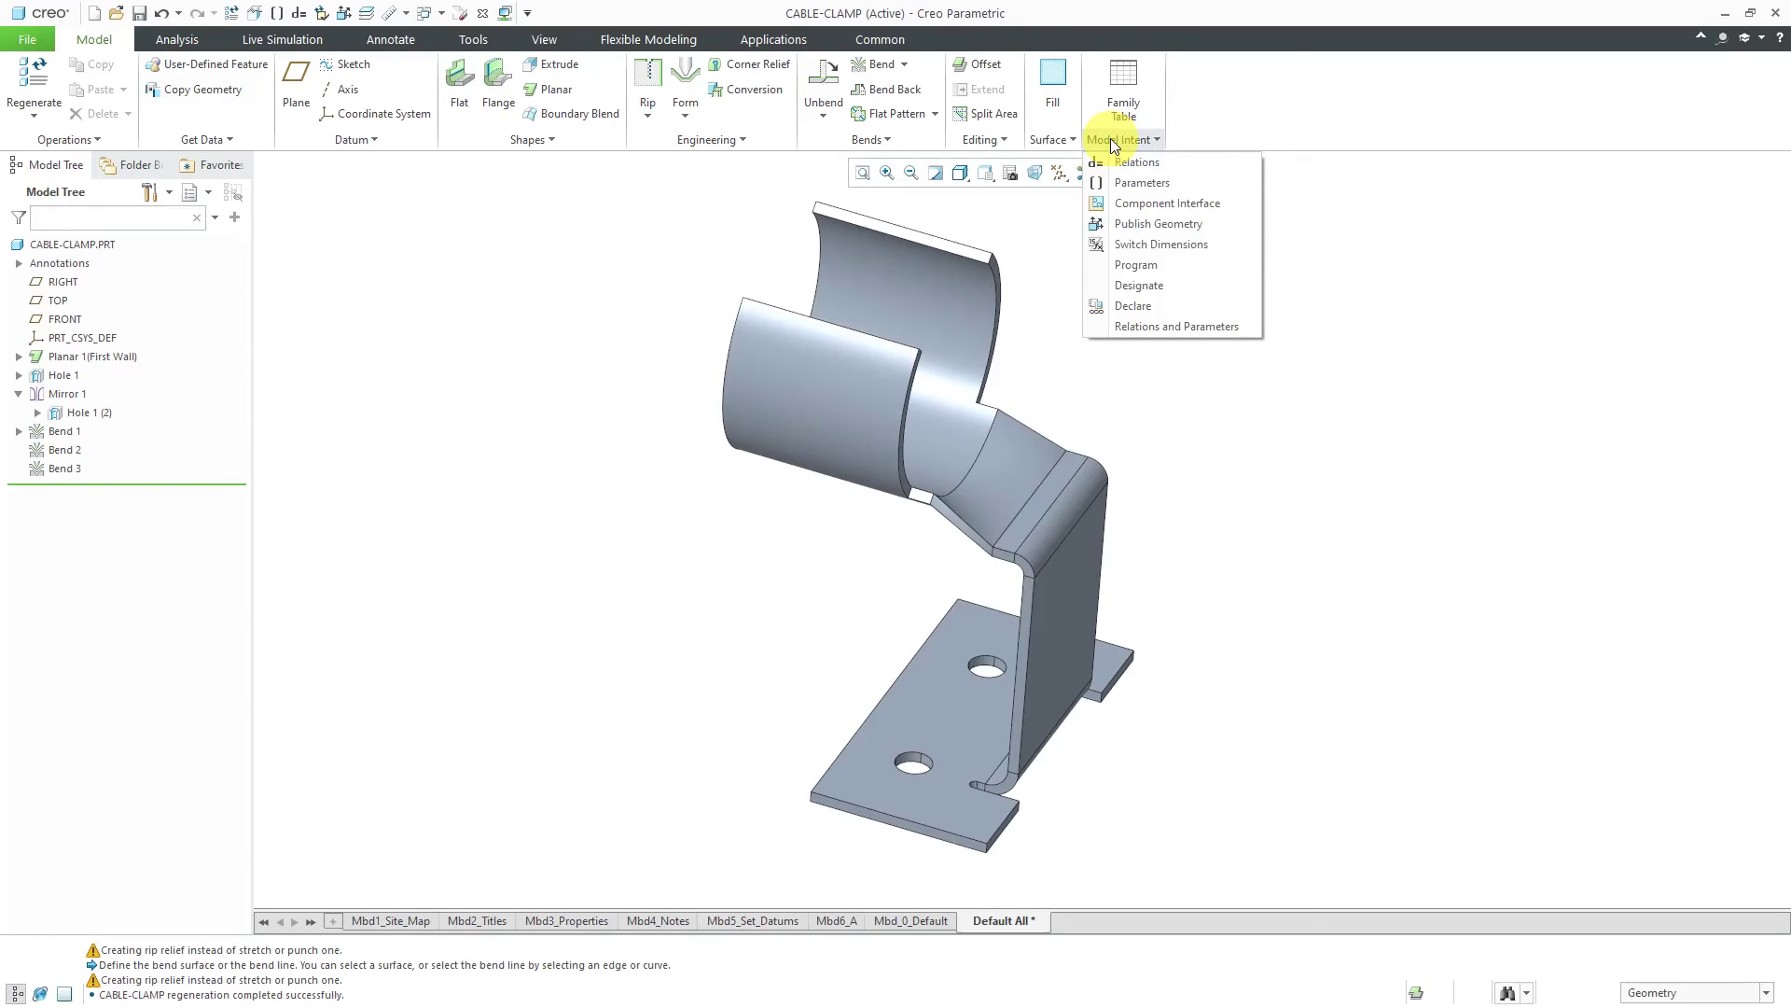
left_click(473, 360)
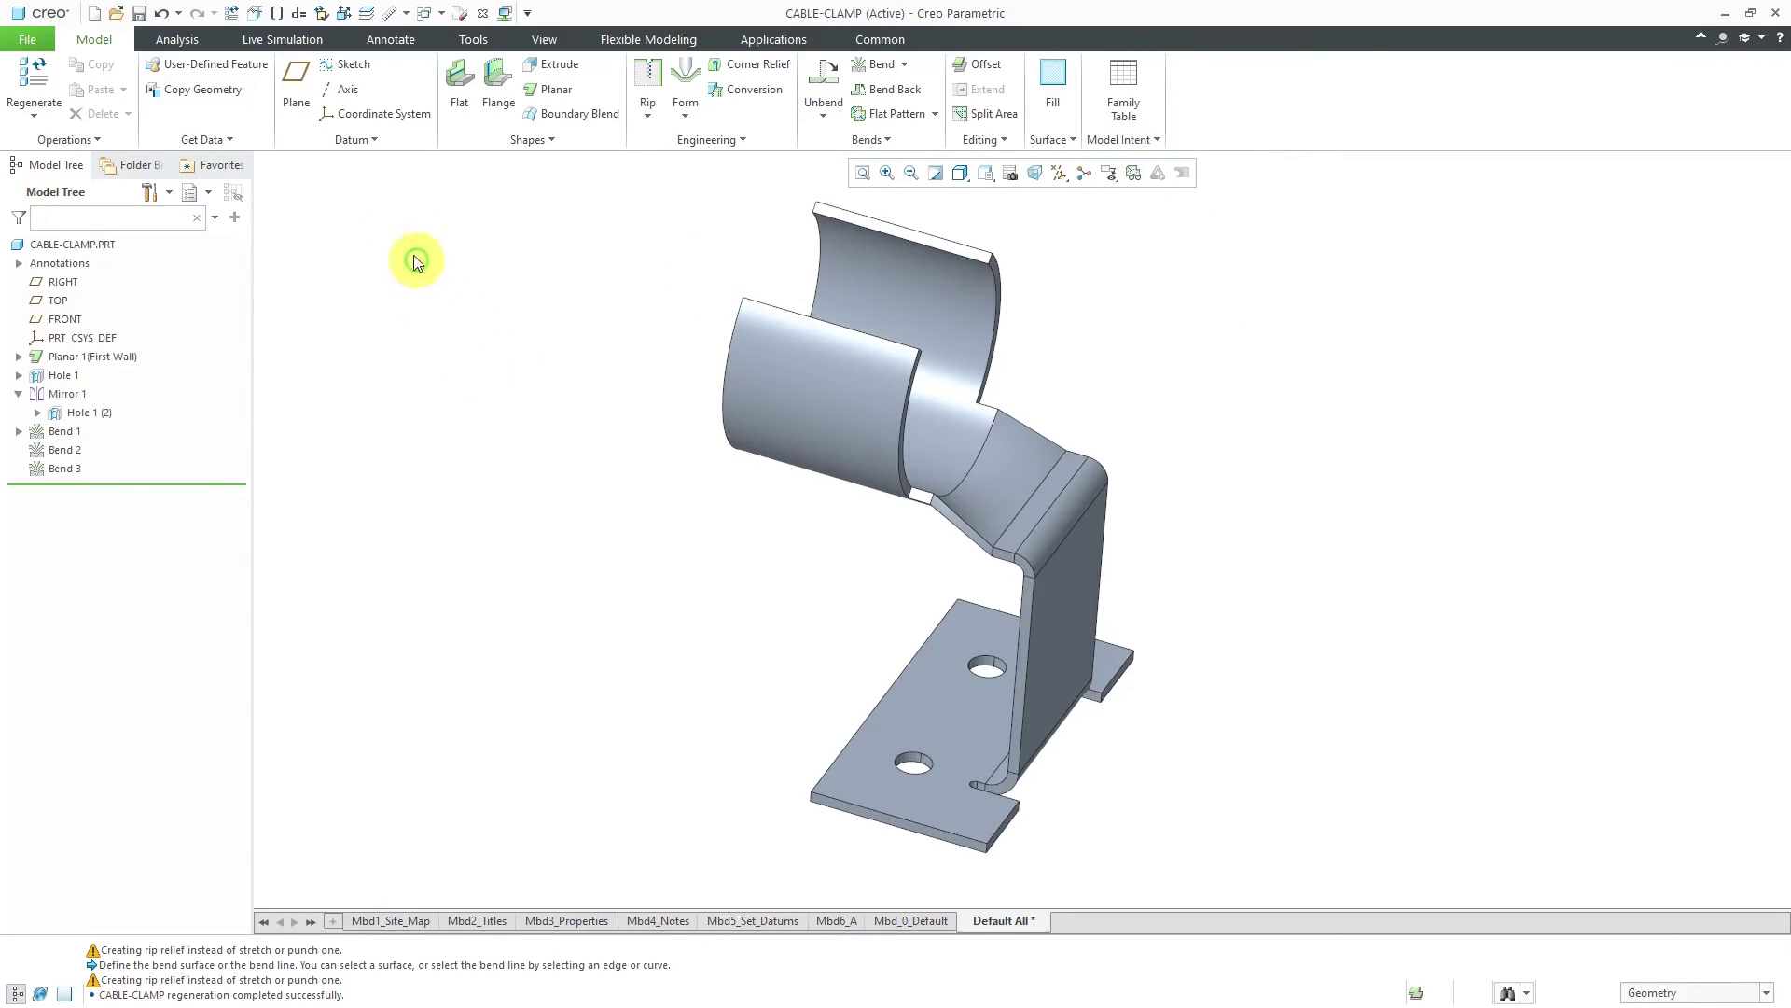
left_click(255, 15)
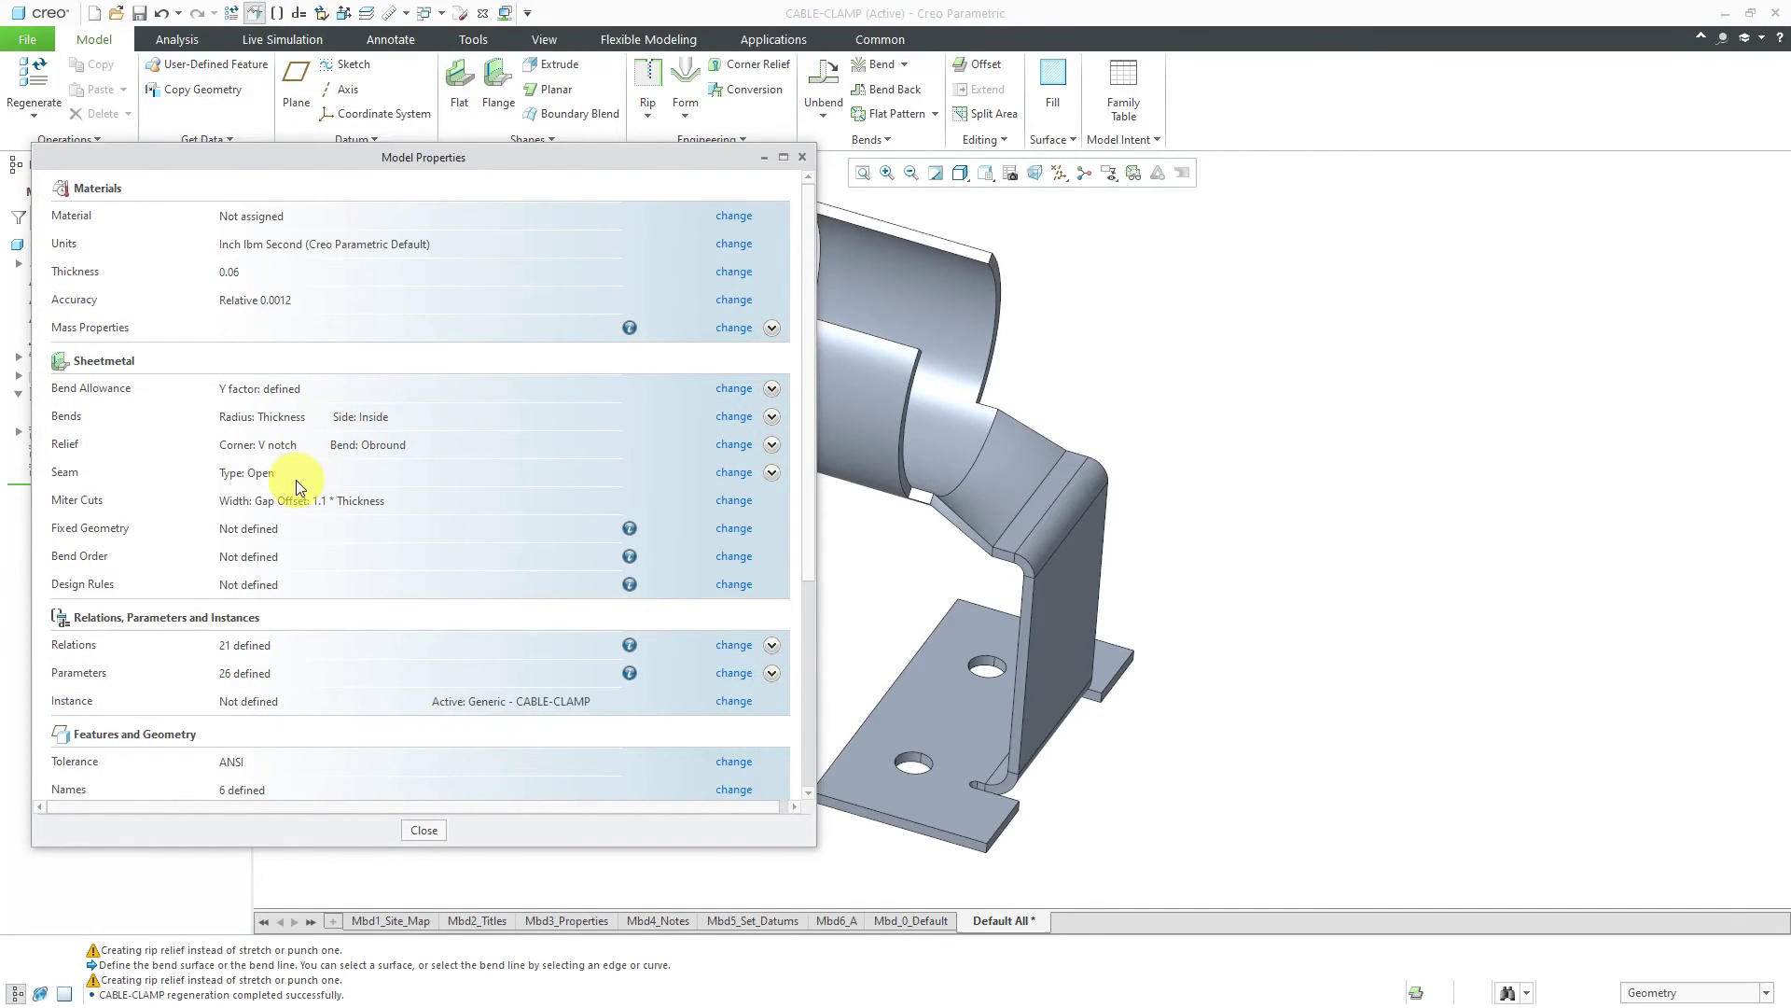
left_click(732, 647)
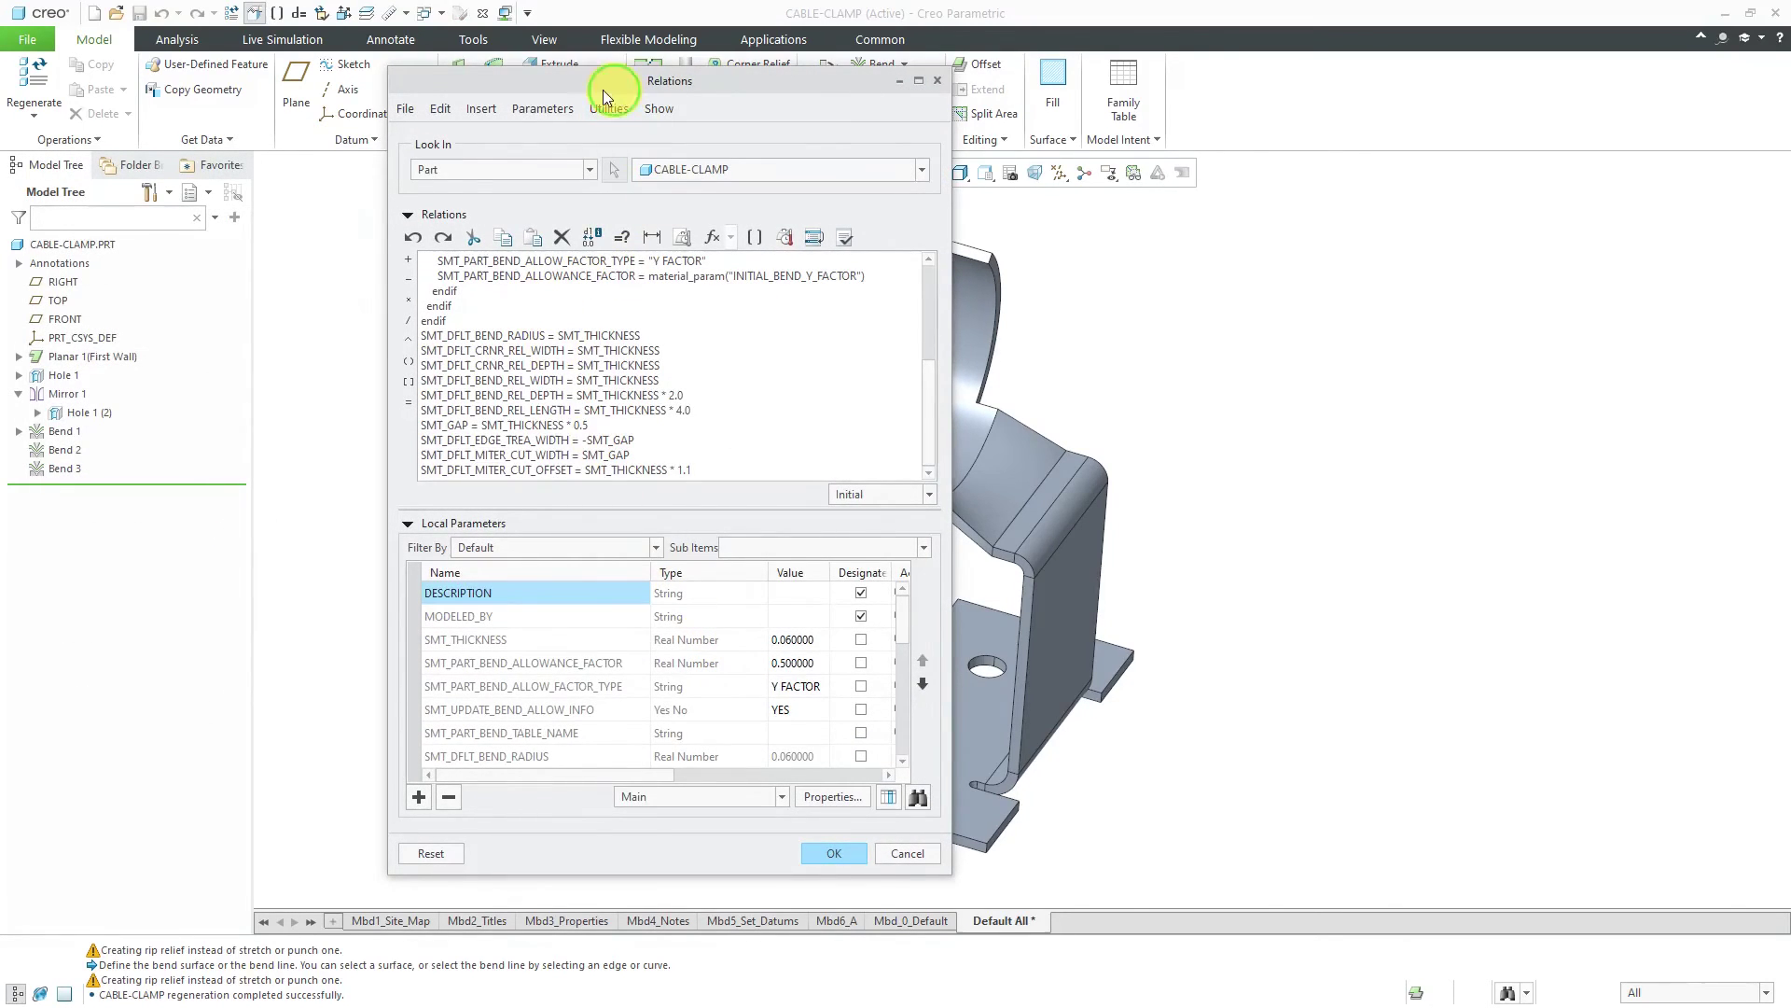
left_click_drag(614, 90, 284, 85)
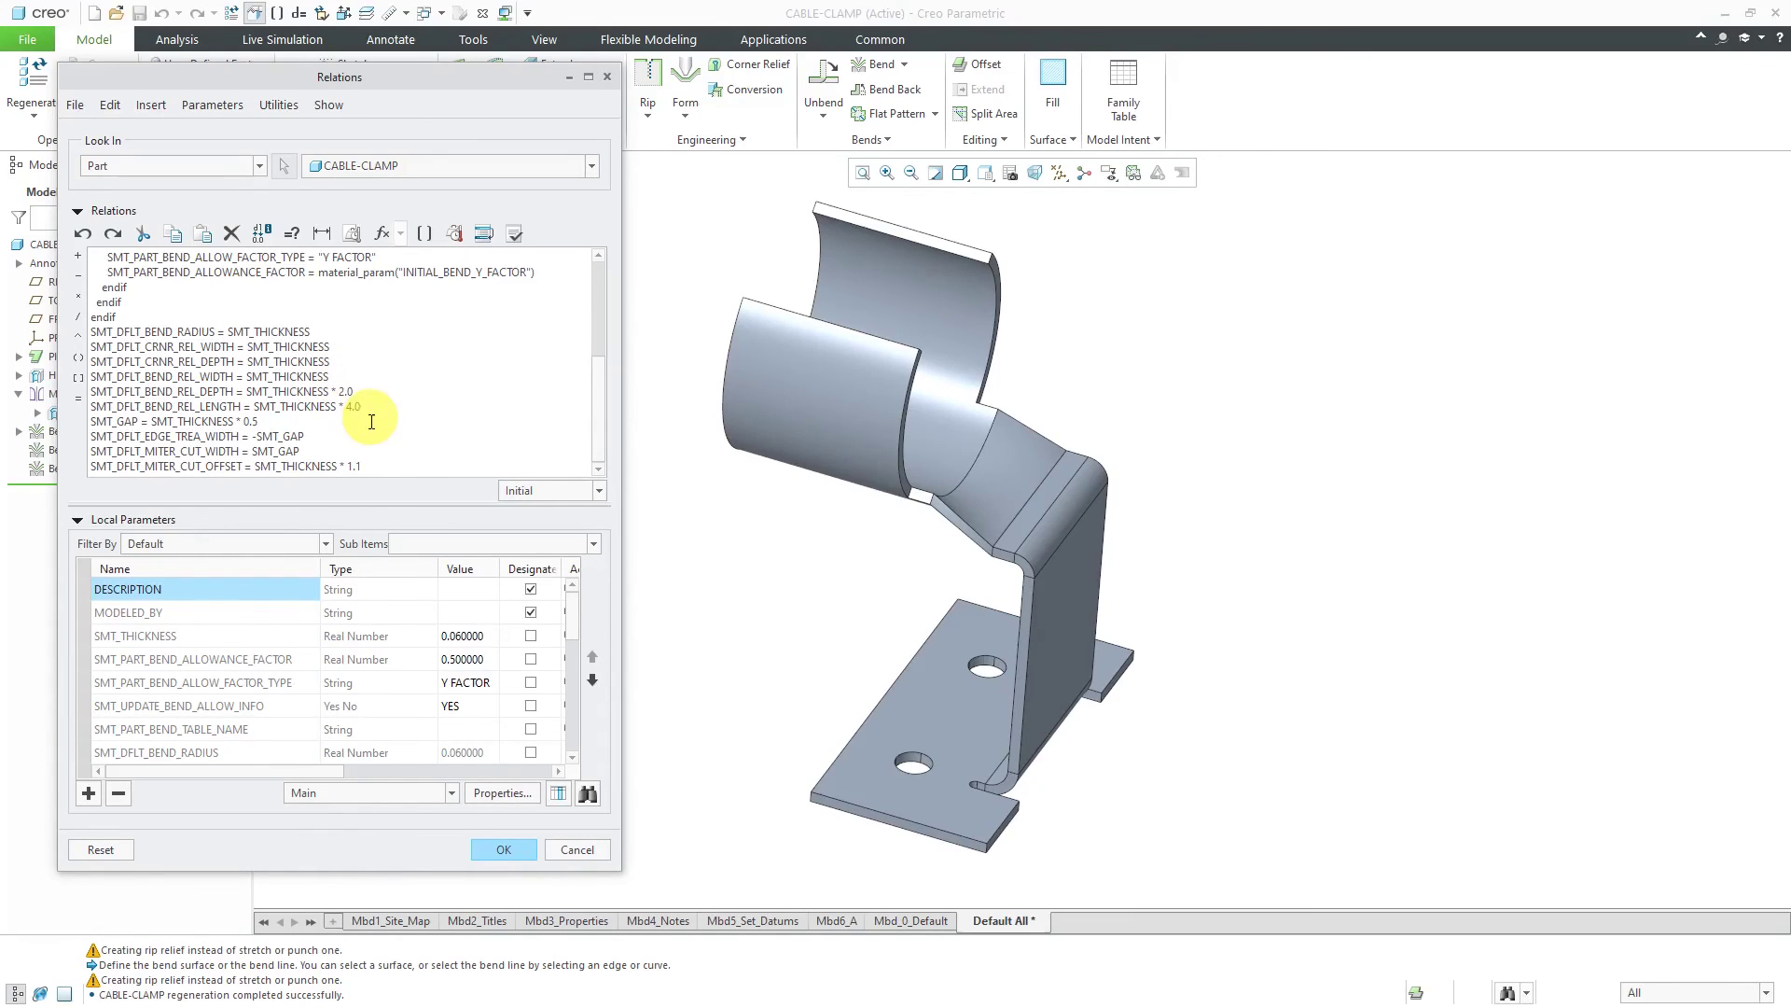
left_click(491, 849)
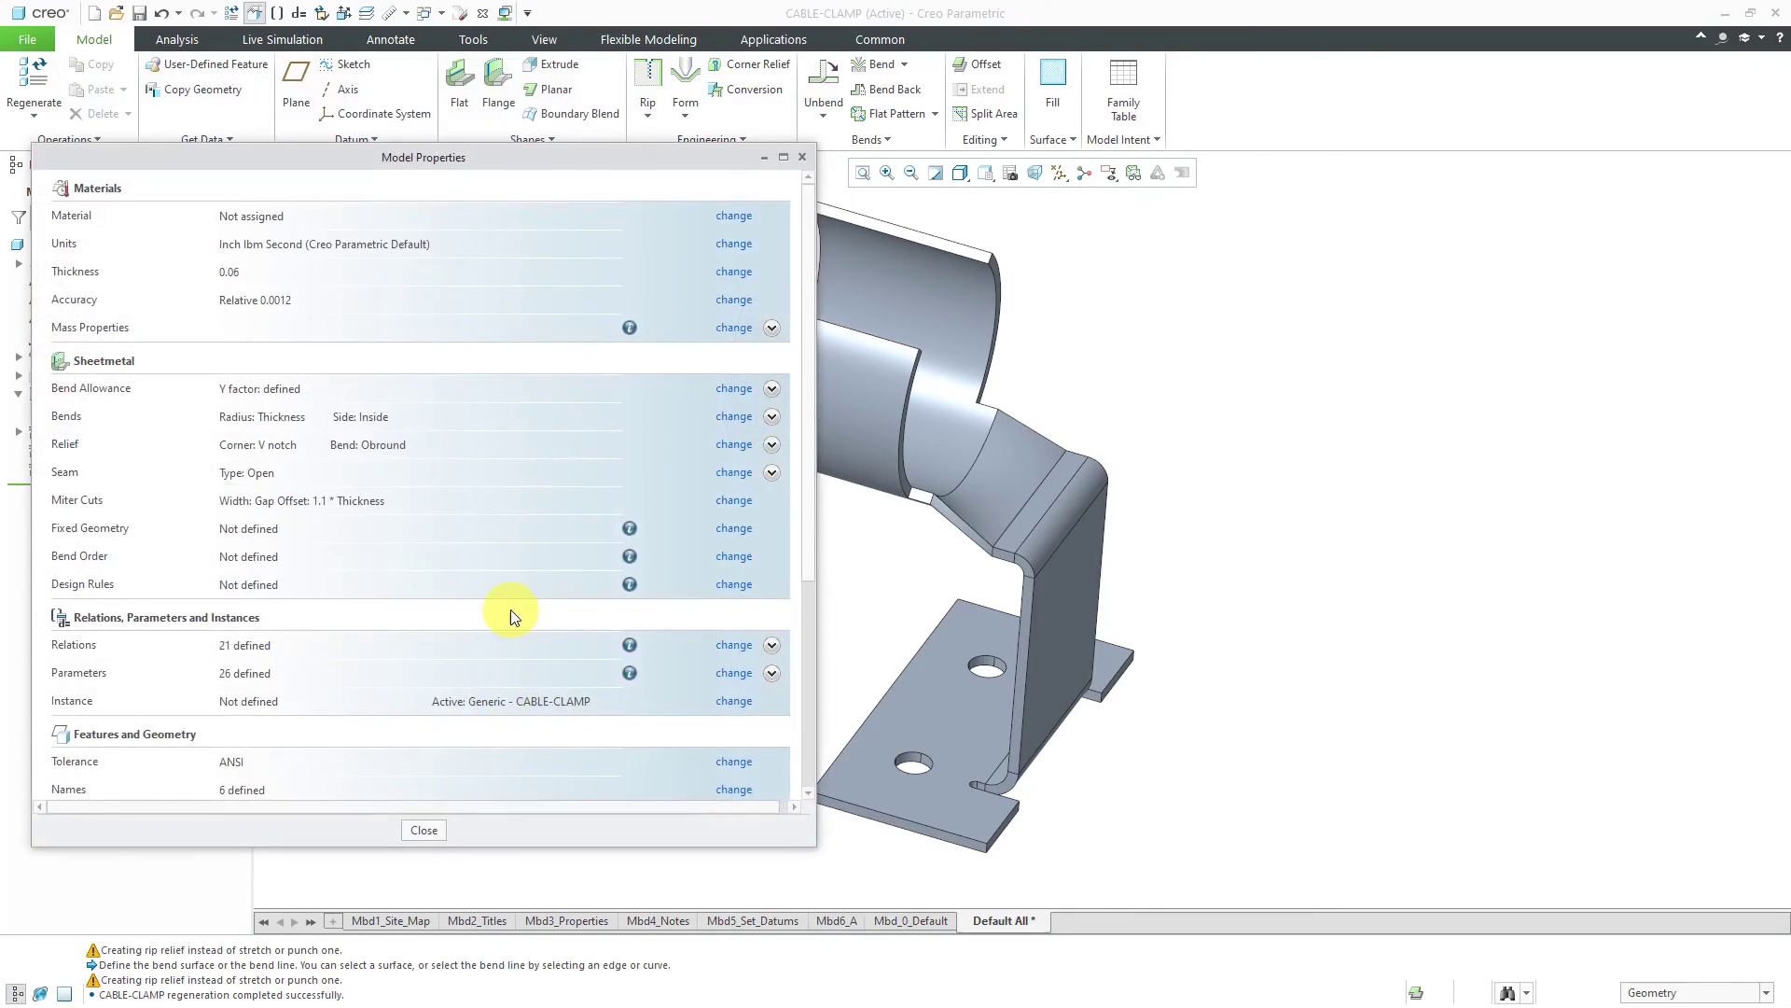
left_click(420, 836)
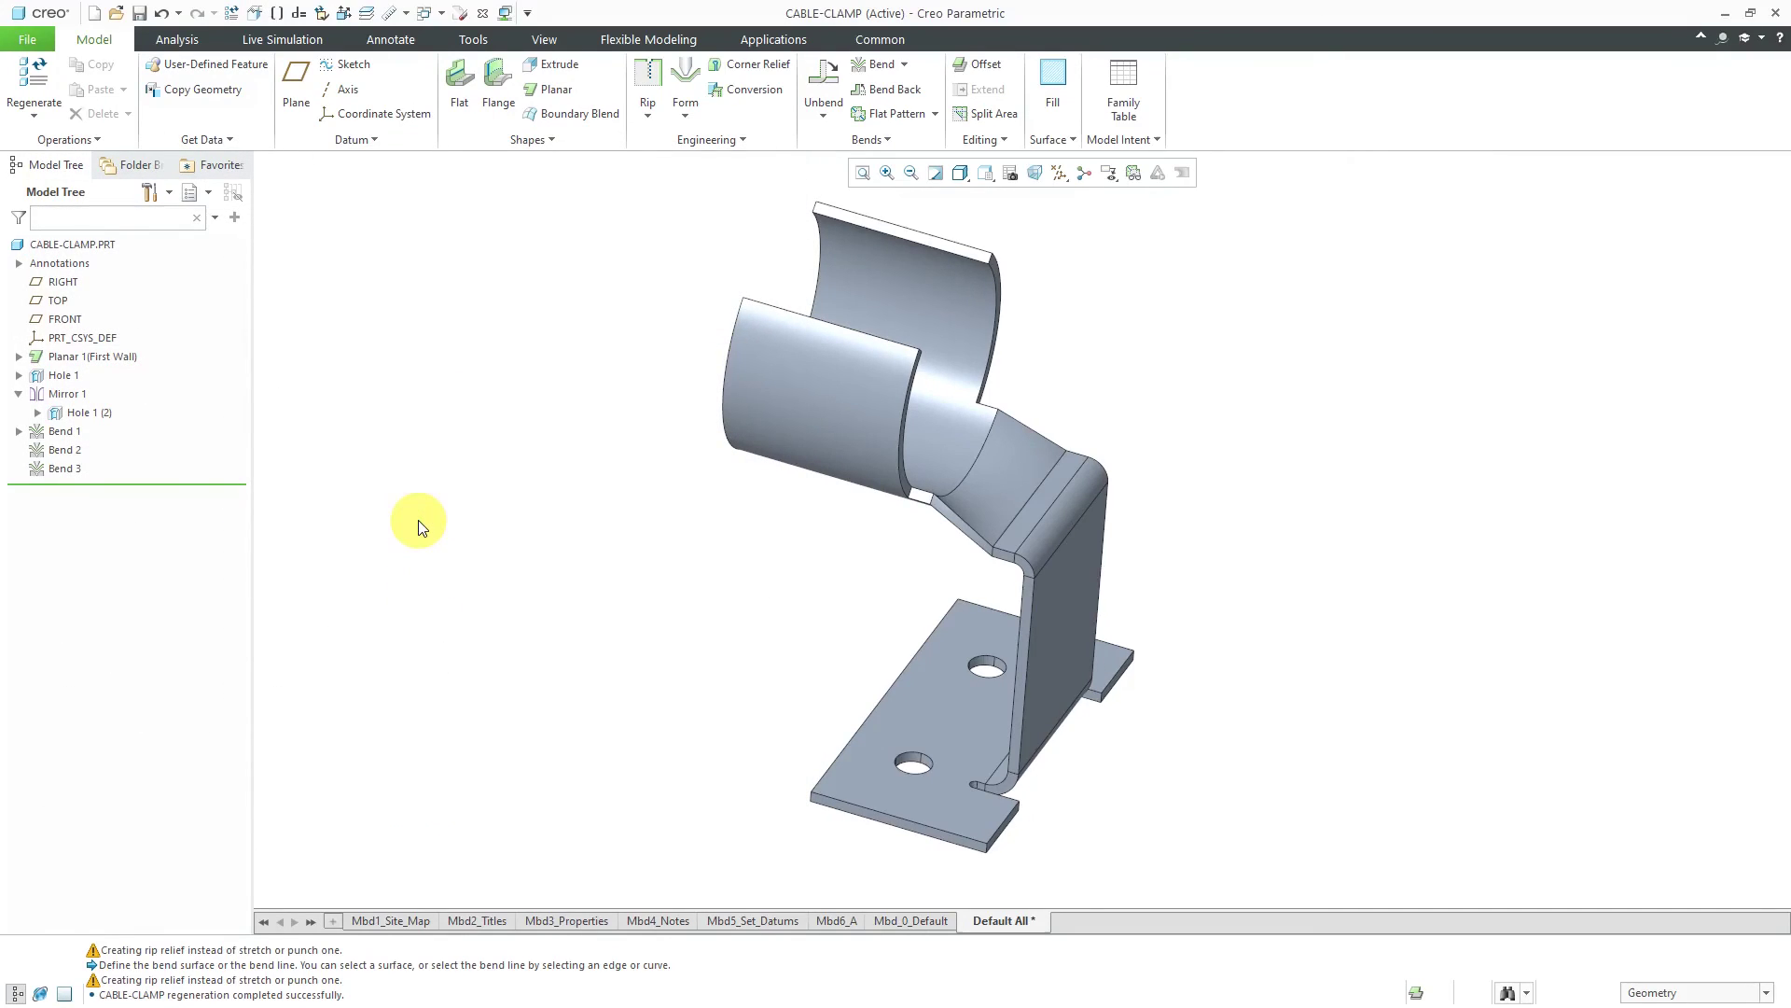